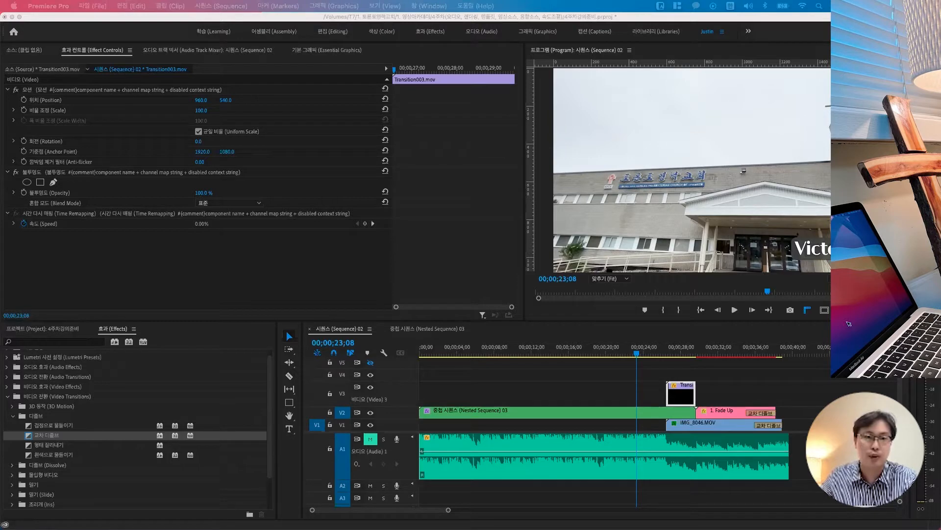
# Step: Switch to Safari, enlarge its window and browse the gradient cards on WebGradients
pyautogui.press('ctrl+alt+super+Right')
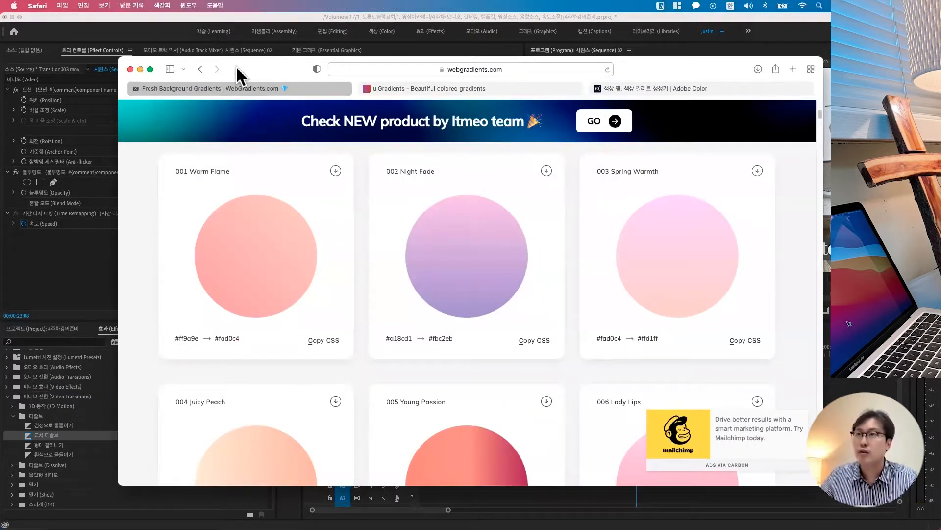
pyautogui.doubleClick(255, 74)
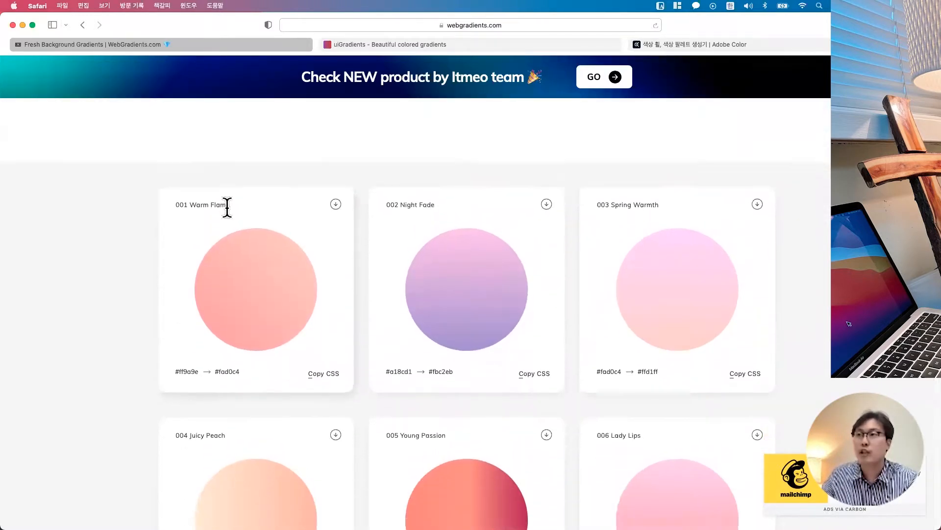
pyautogui.scroll(-5, 228, 209)
pyautogui.scroll(-8, 225, 204)
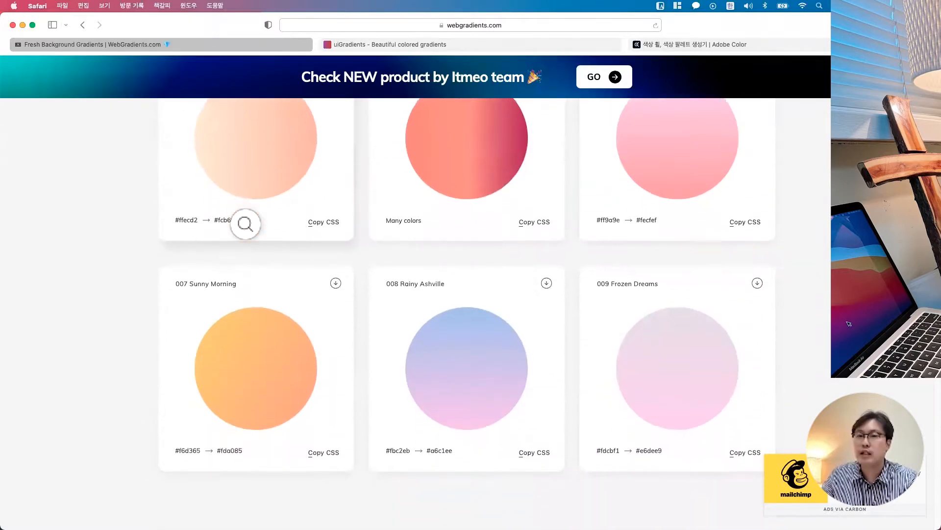
pyautogui.scroll(-5, 184, 205)
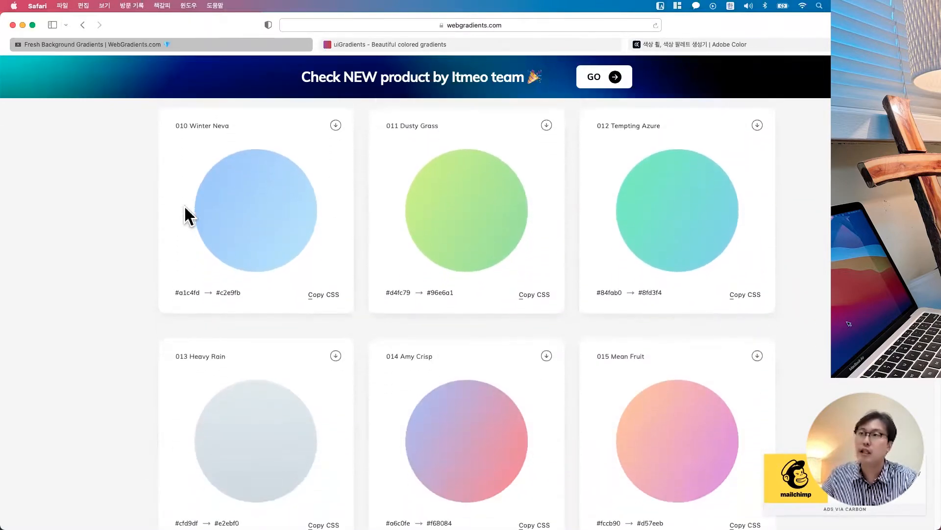
pyautogui.scroll(-9, 184, 205)
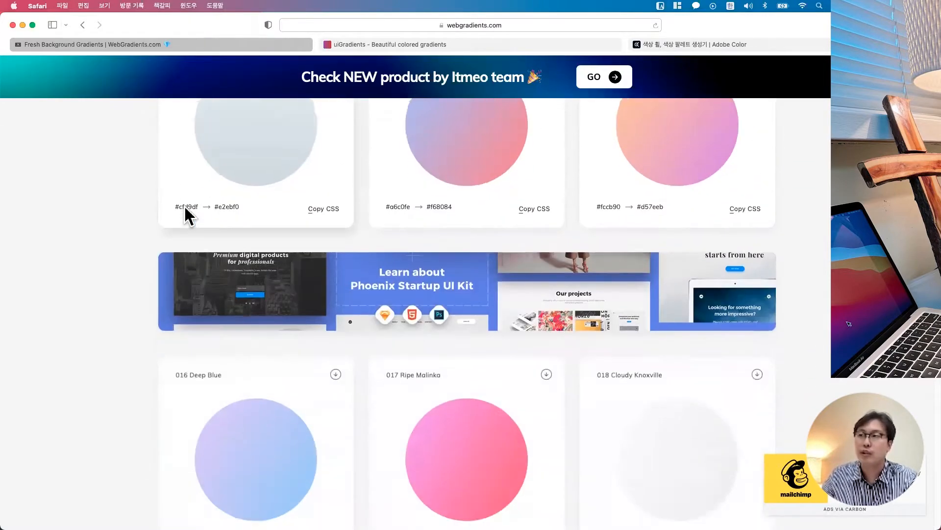
pyautogui.scroll(-5, 184, 205)
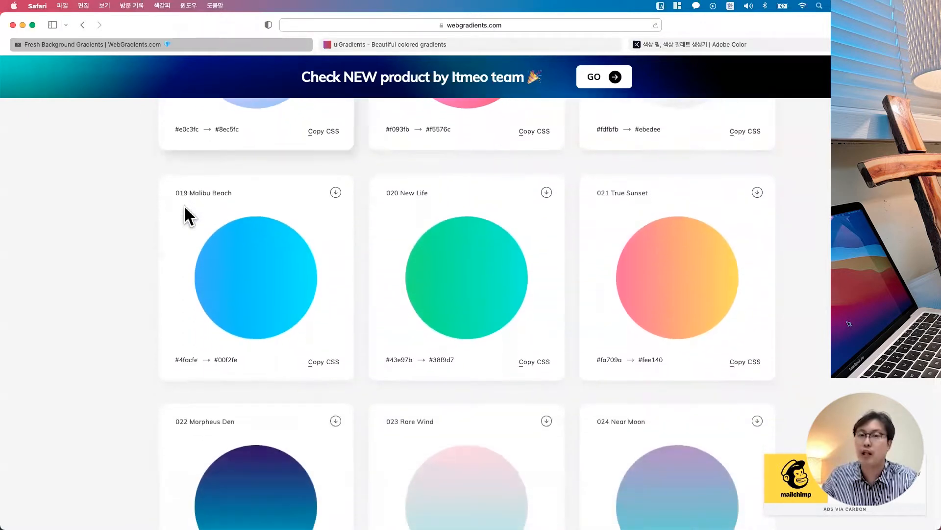
pyautogui.scroll(1, 251, 207)
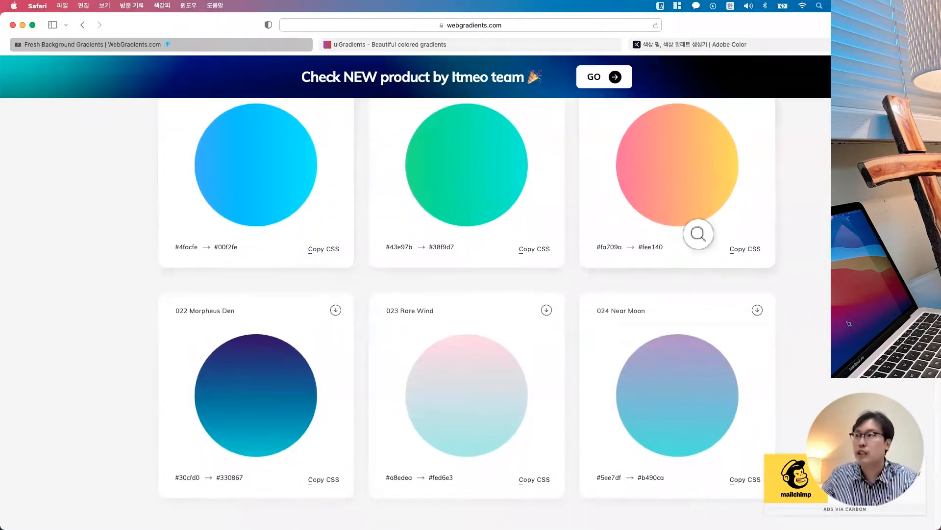
# Step: Highlight the colour codes of the 021 True Sunset gradient and preview it full screen, closing the preview at the end
pyautogui.moveTo(601, 248); pyautogui.dragTo(666, 246)
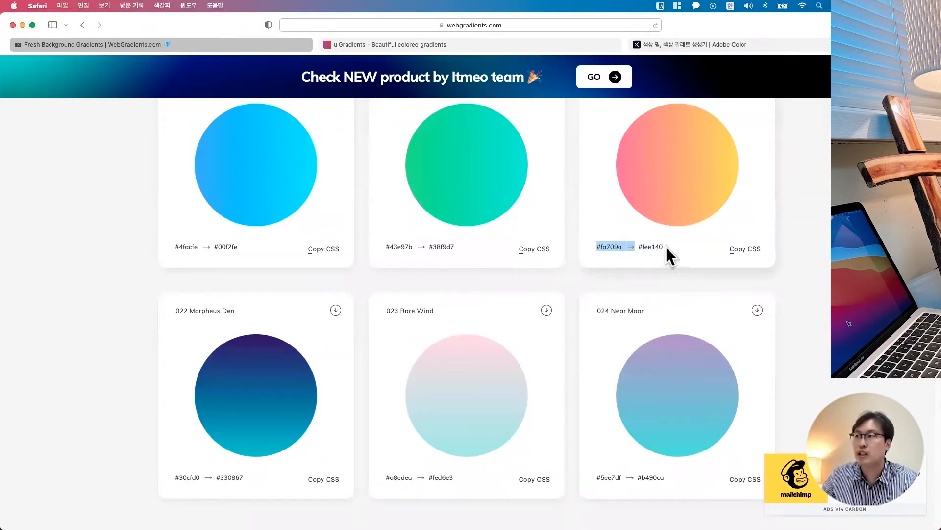
pyautogui.click(661, 249)
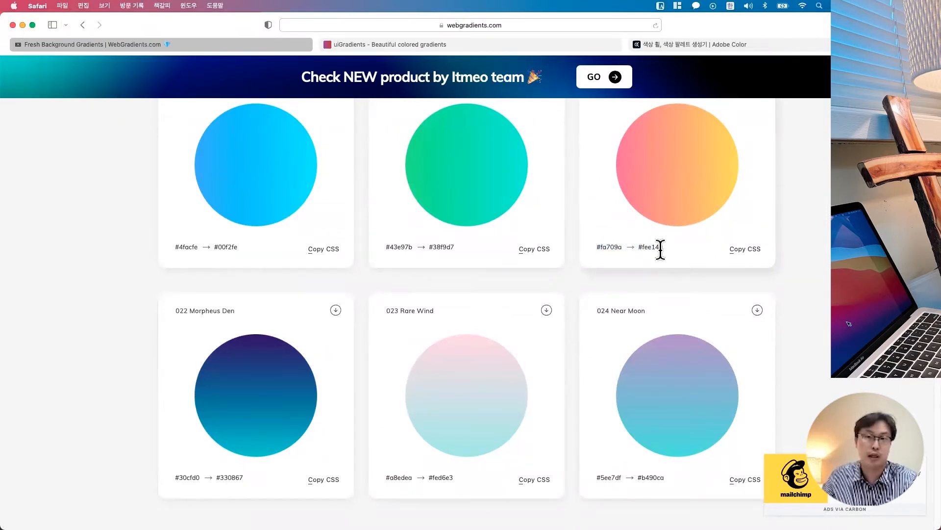
pyautogui.click(660, 194)
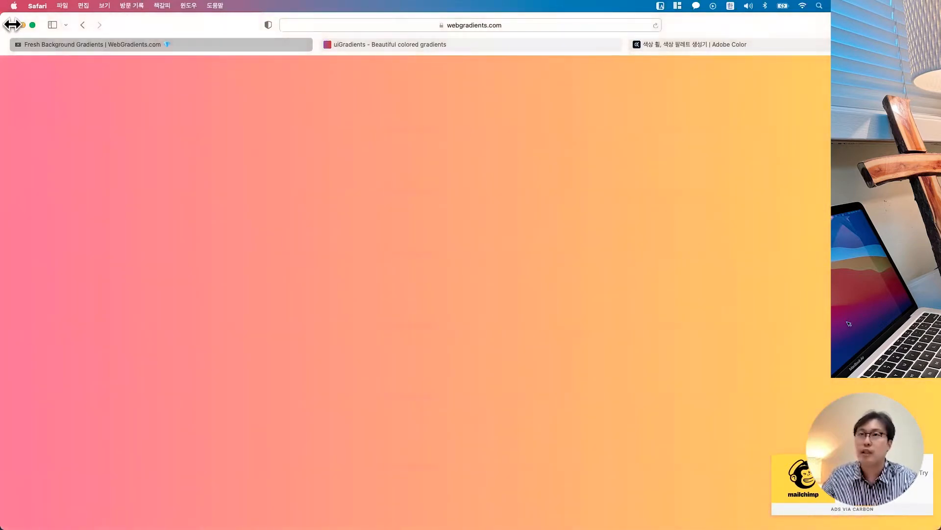
pyautogui.click(641, 336)
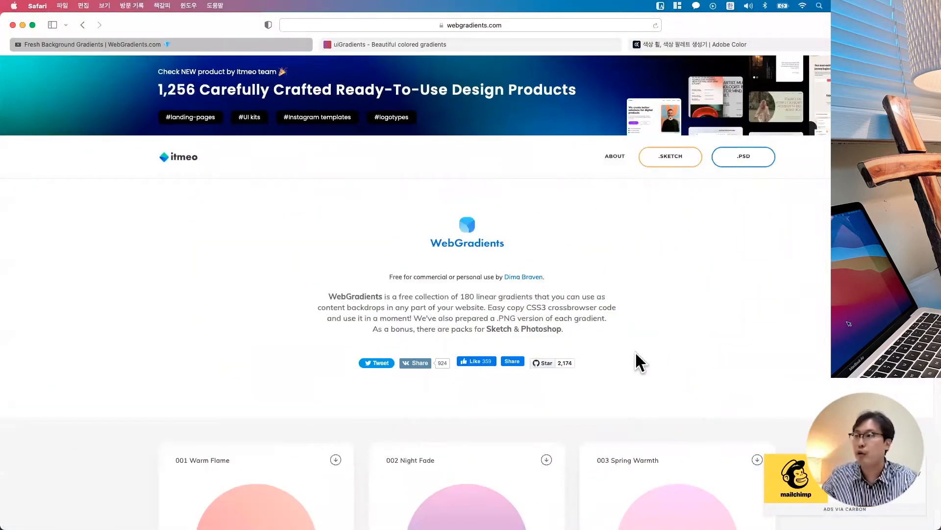
# Step: Highlight the first colour code of the 003 Spring Warmth gradient, #fad0c4, and clear the selection
pyautogui.scroll(-3, 637, 367)
pyautogui.scroll(-2, 637, 367)
pyautogui.doubleClick(599, 426)
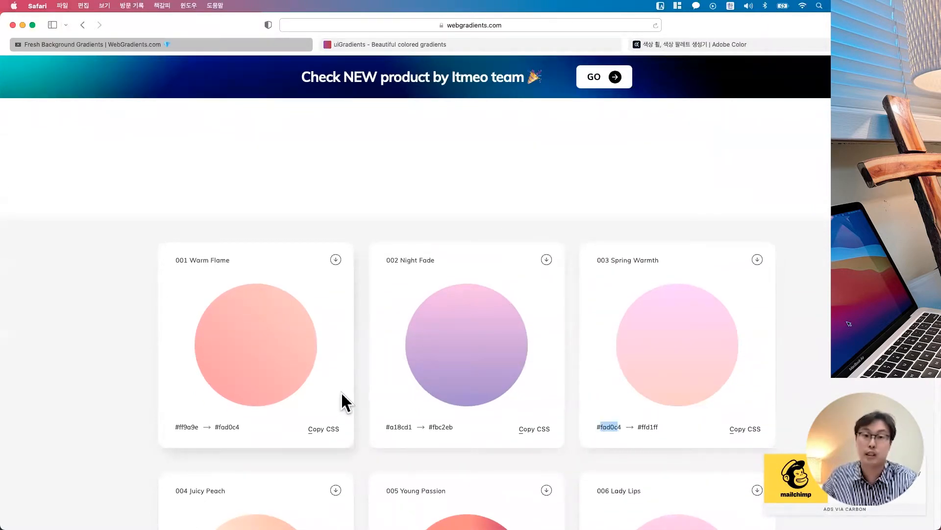
pyautogui.click(563, 184)
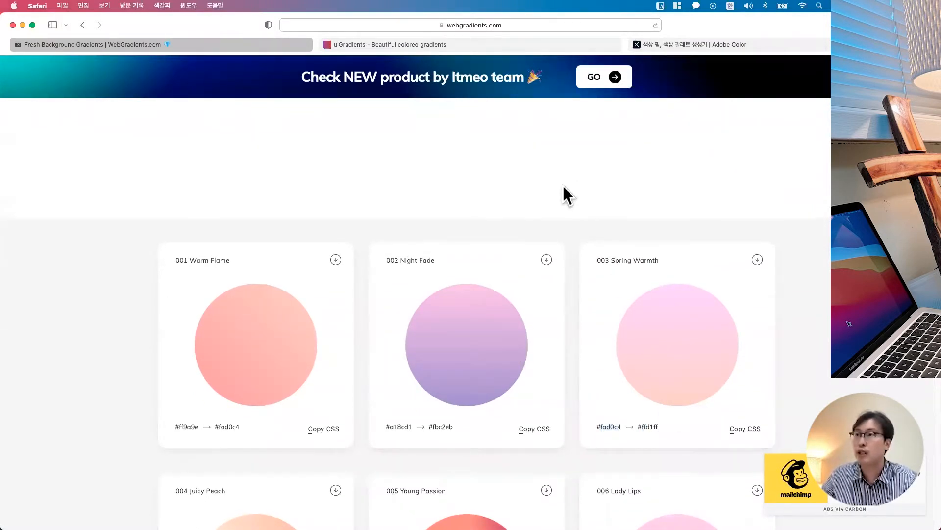
# Step: Go to the uiGradients site and show the overview of all its gradients
pyautogui.click(355, 44)
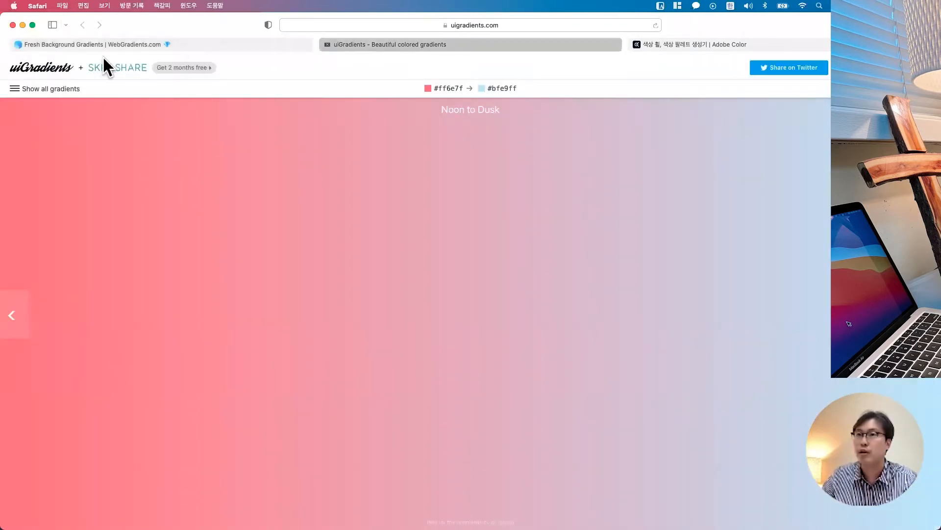
pyautogui.click(16, 89)
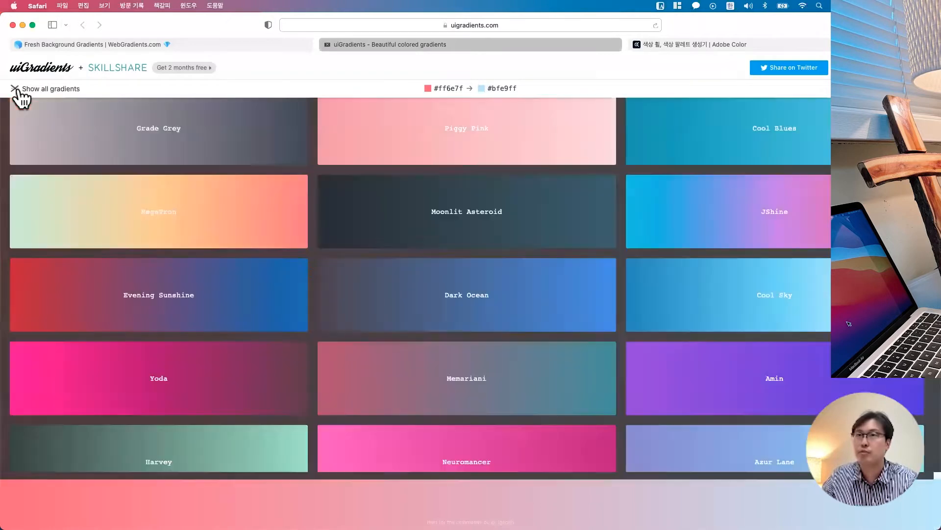
pyautogui.click(15, 89)
pyautogui.click(15, 90)
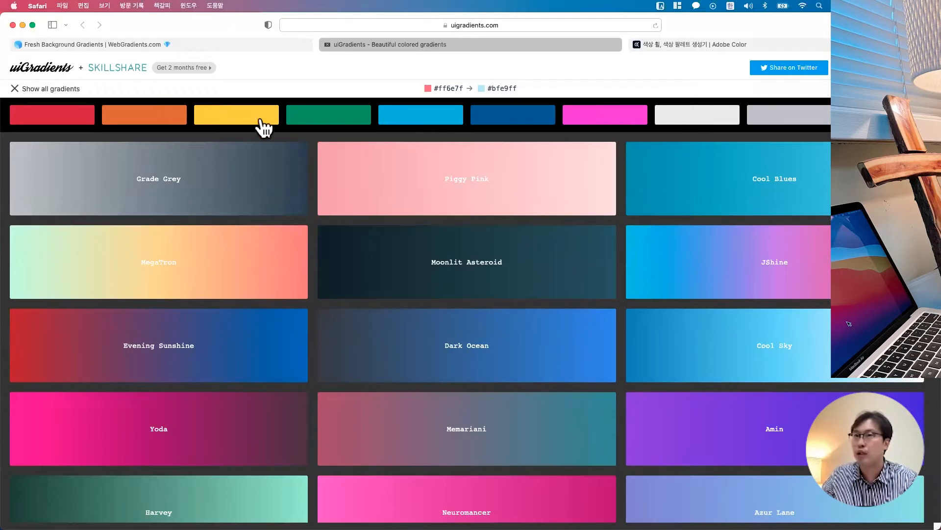
# Step: Filter the uiGradients overview by dark blue and browse the matching gradients
pyautogui.click(513, 127)
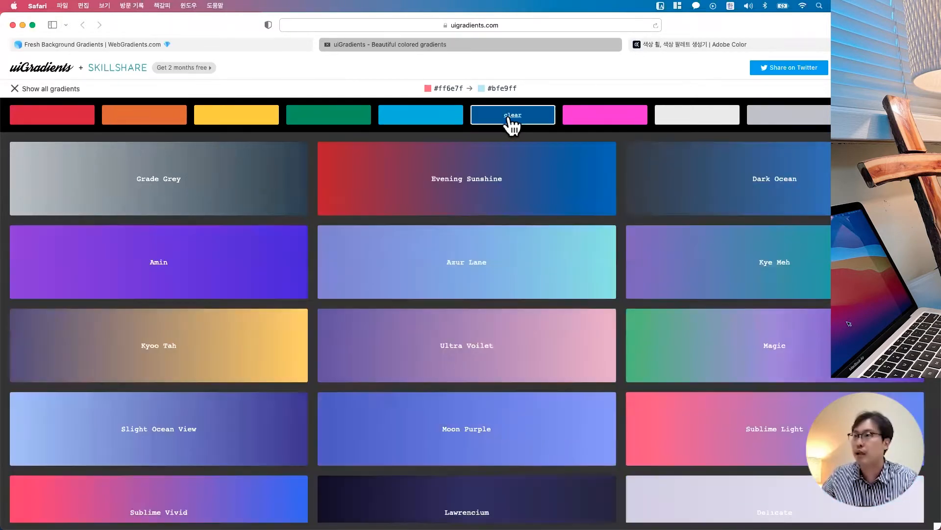
pyautogui.scroll(-5, 499, 235)
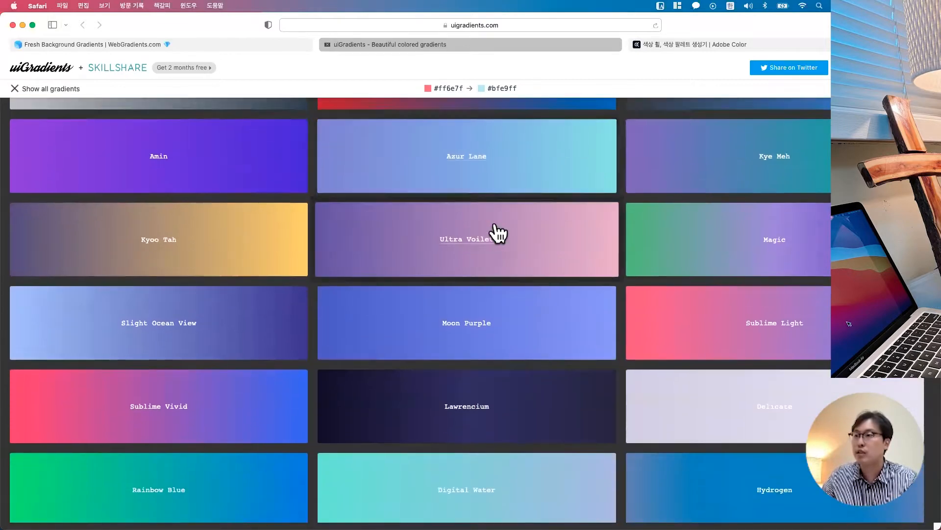
pyautogui.scroll(-10, 498, 233)
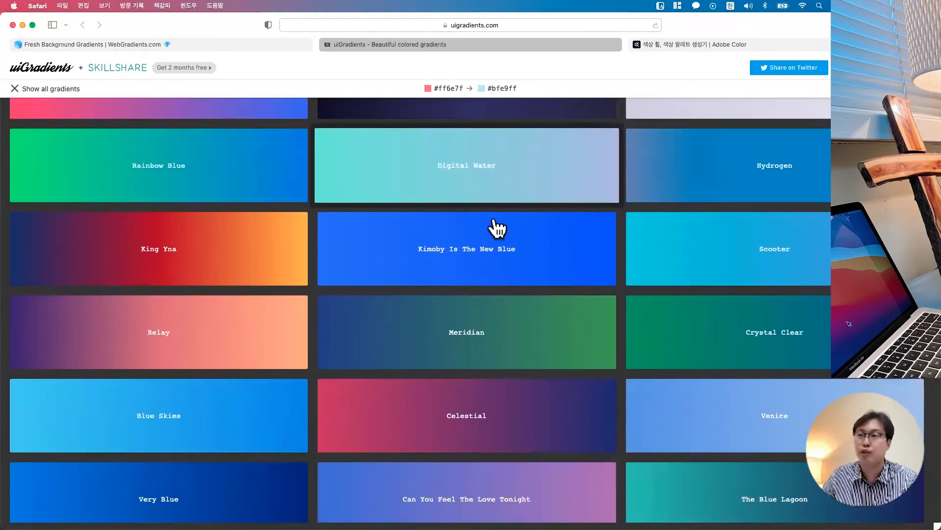
pyautogui.scroll(-4, 497, 228)
pyautogui.scroll(15, 496, 227)
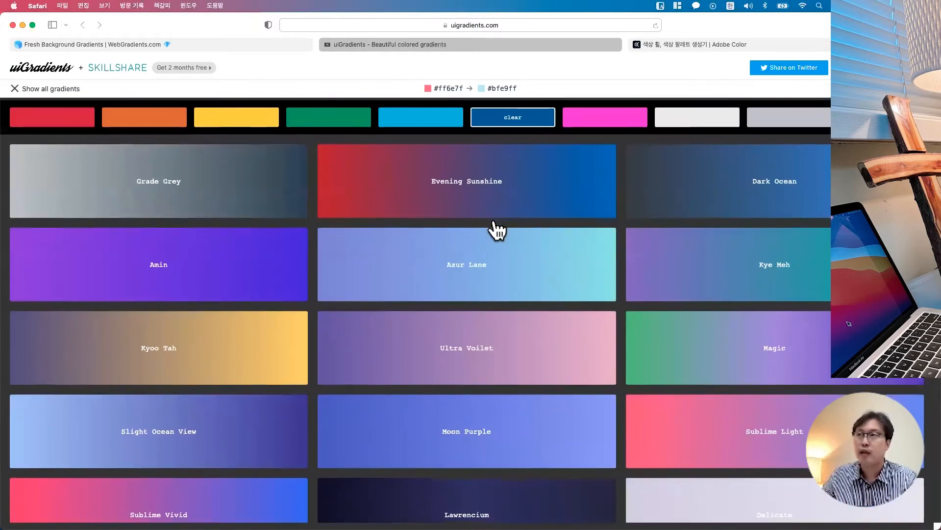
# Step: Filter the uiGradients overview by orange and browse the matching gradients
pyautogui.click(173, 119)
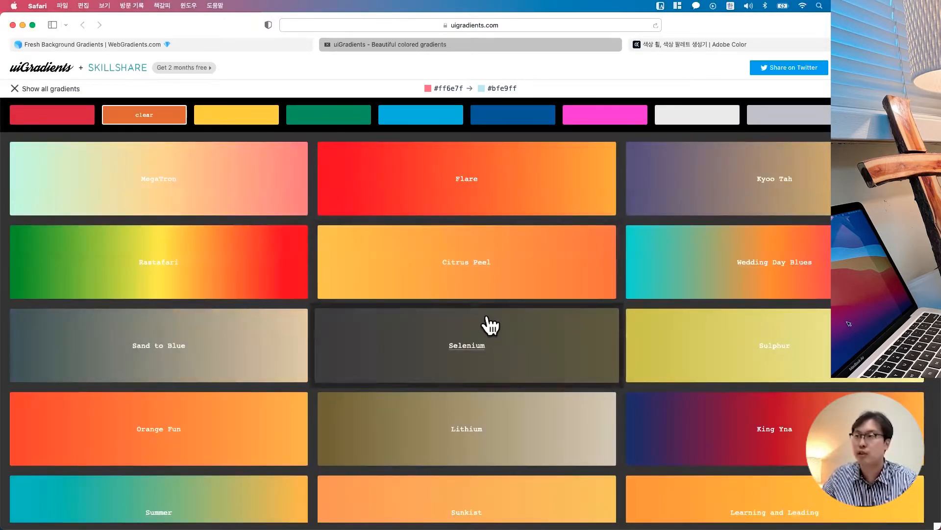
pyautogui.scroll(-3, 490, 321)
pyautogui.scroll(-7, 490, 321)
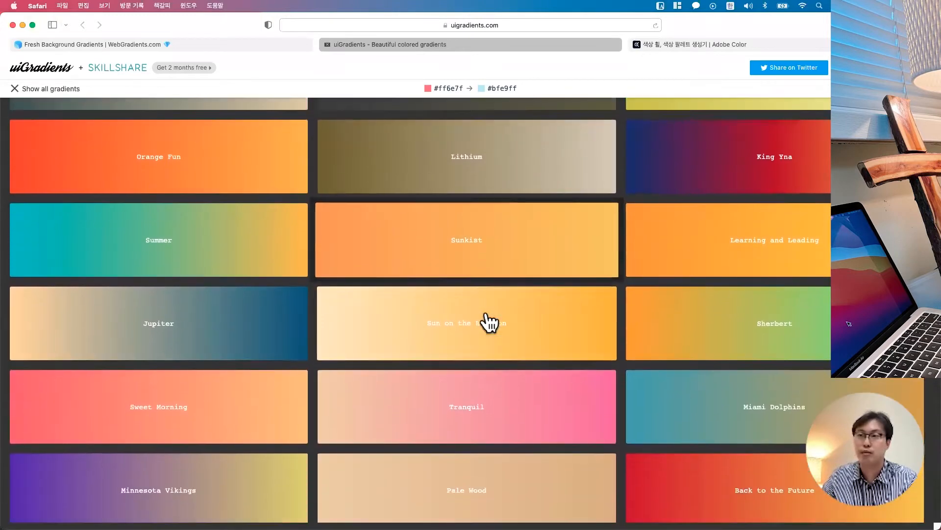
pyautogui.scroll(10, 490, 322)
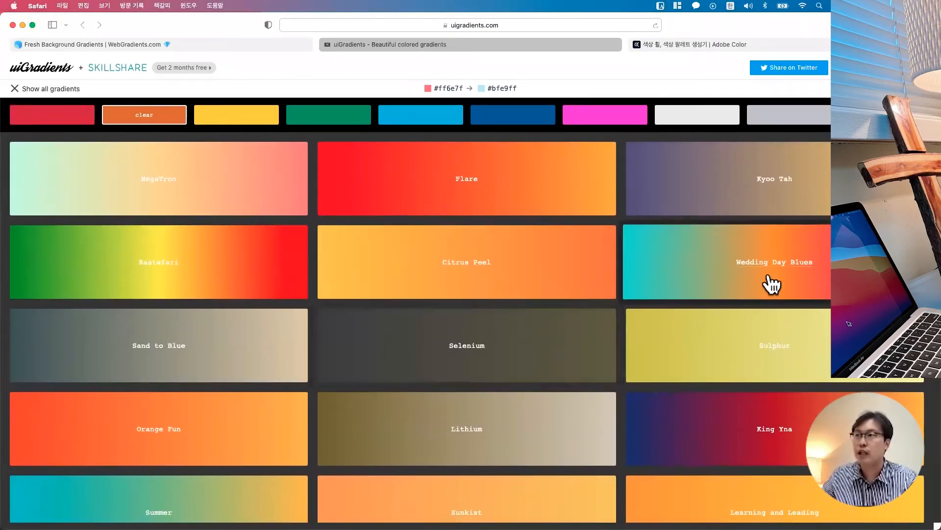
# Step: Open the Wedding Day Blues gradient and copy its individual colour codes, including #40e0d0, #ff8c00 and #ff0080
pyautogui.click(768, 273)
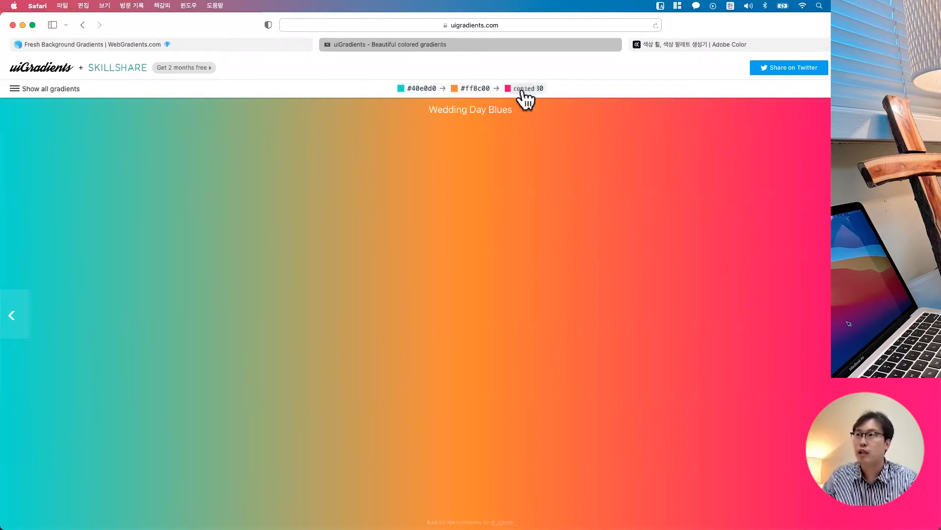
pyautogui.click(431, 90)
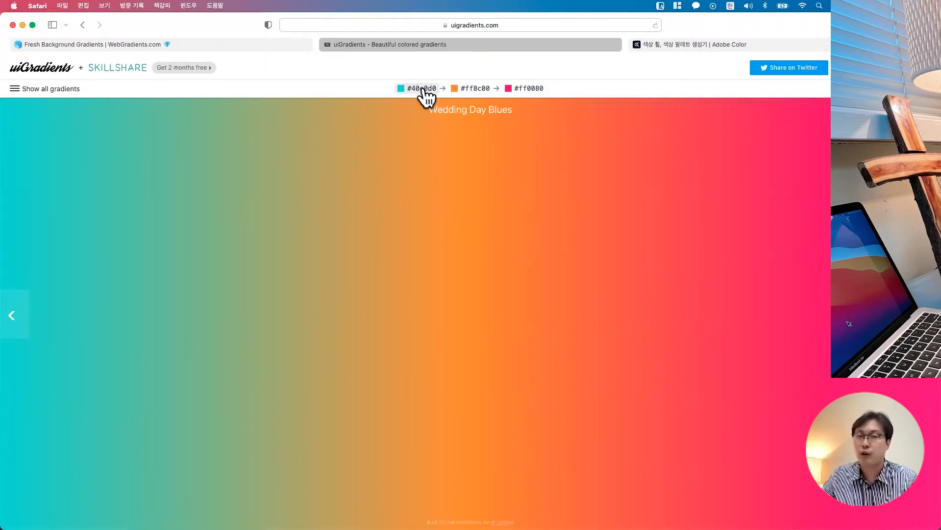
pyautogui.click(476, 89)
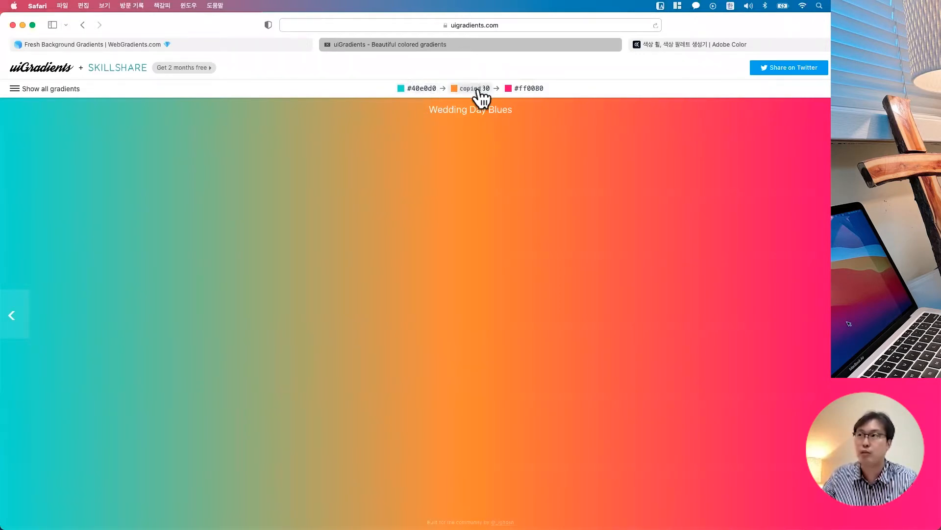
pyautogui.click(437, 90)
# Step: Return to the overview of all gradients, filter it by red and browse the matching gradients
pyautogui.click(44, 89)
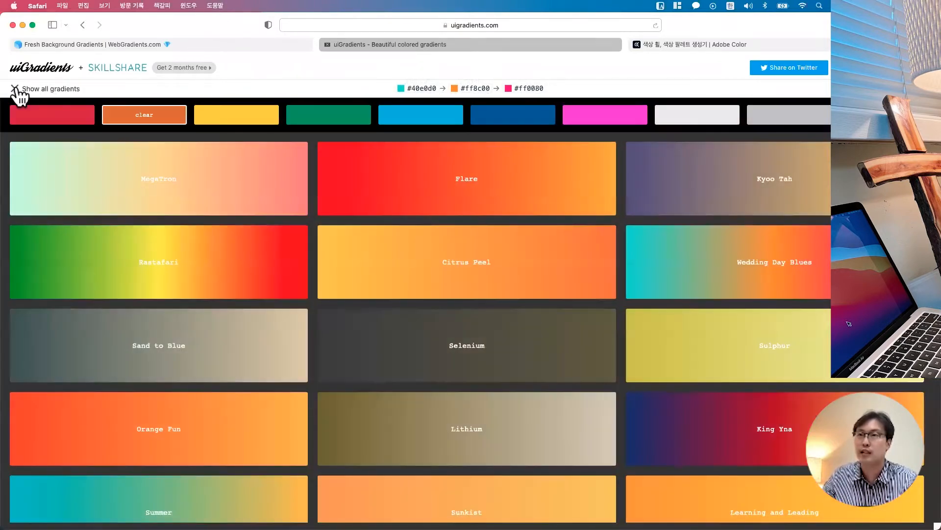
pyautogui.click(87, 118)
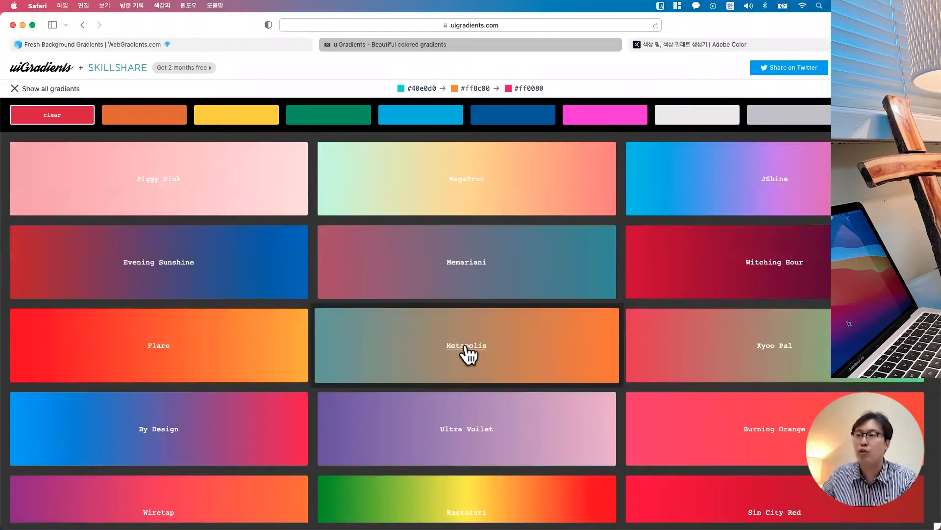
pyautogui.scroll(-5, 467, 353)
pyautogui.scroll(-8, 469, 352)
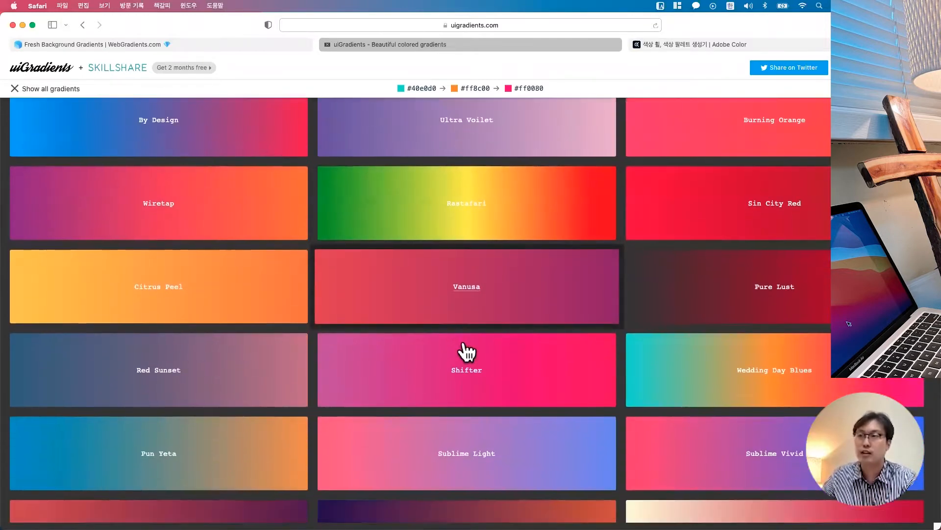
pyautogui.scroll(-1, 468, 352)
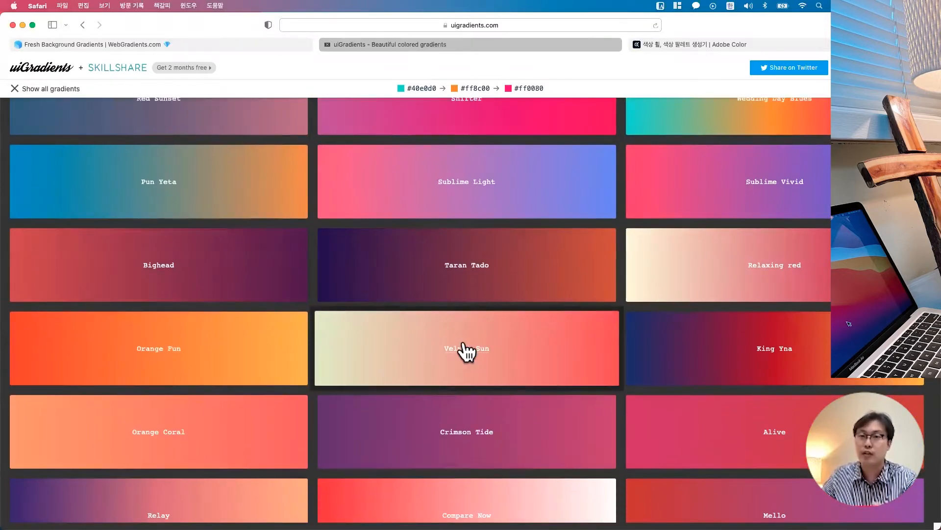
pyautogui.scroll(10, 467, 351)
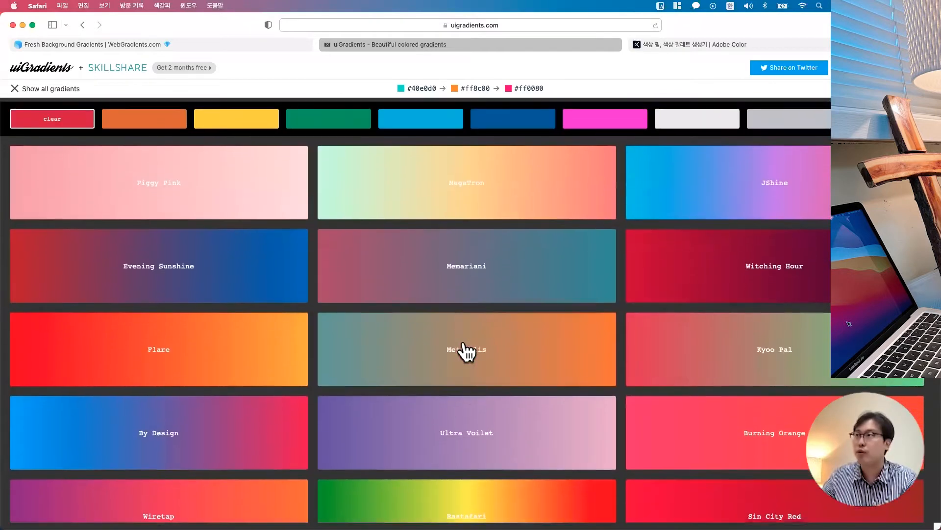
# Step: Go to Adobe Color and spread the analogous palette around the colour wheel, giving colour B the value #7279FF
pyautogui.click(675, 42)
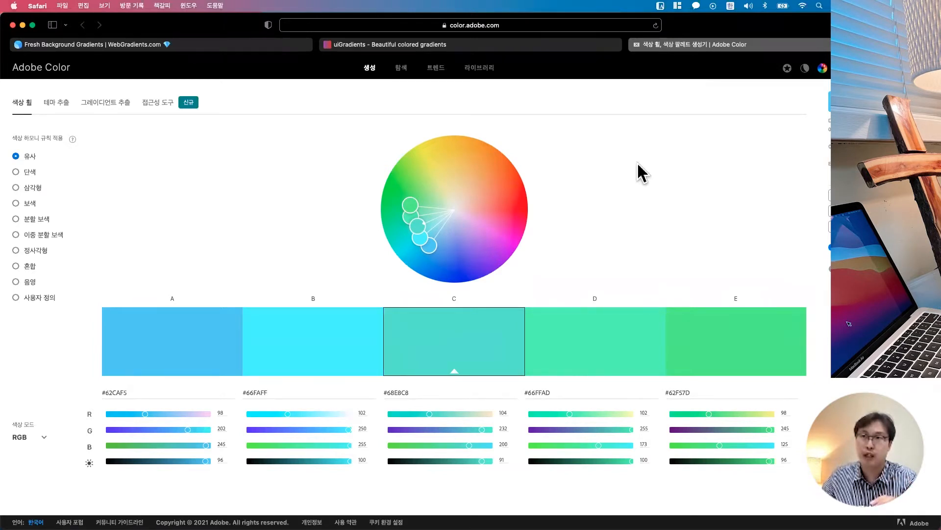
pyautogui.moveTo(410, 206); pyautogui.dragTo(472, 169)
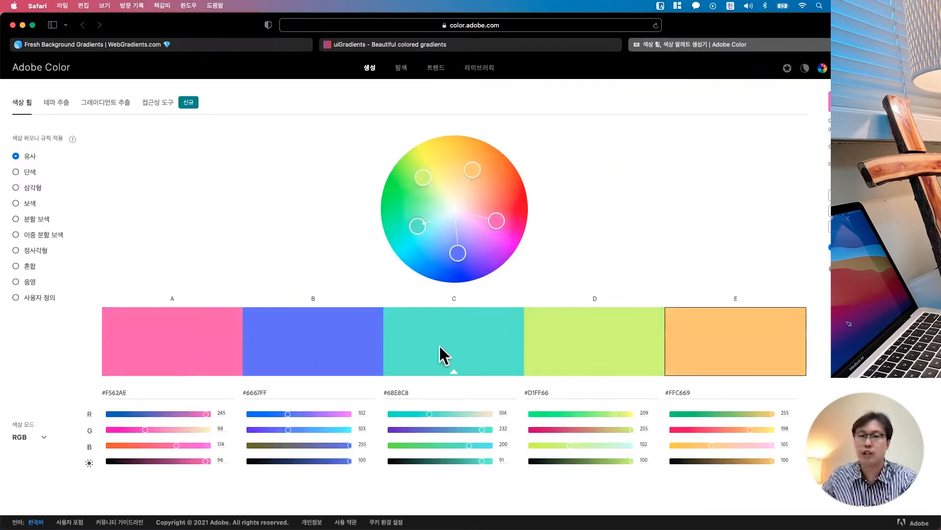
pyautogui.moveTo(458, 253)
pyautogui.mouseDown()
pyautogui.moveTo(458, 235)
pyautogui.moveTo(456, 248)
pyautogui.mouseUp()
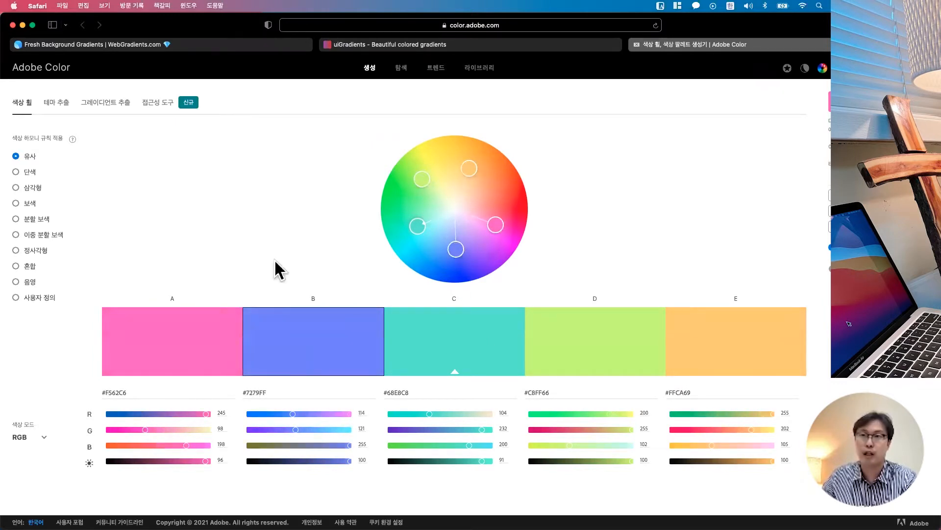
# Step: Try the monochromatic (단색) harmony rule on the palette, switching it to the triad (삼각형) rule
pyautogui.click(16, 172)
pyautogui.click(16, 187)
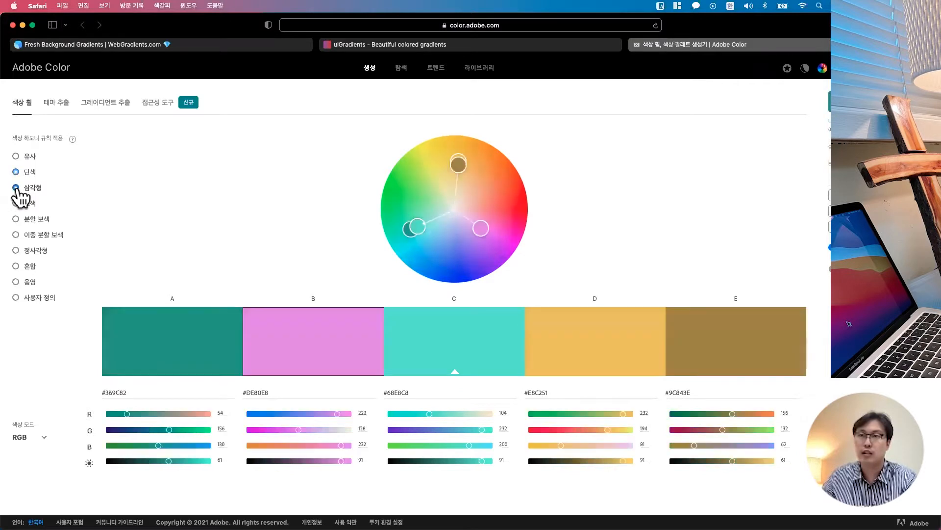
# Step: Try the complementary (보색), split complementary (분할 보색) and double split complementary (이중 분할 보색) rules, moving colour E to #8AF954
pyautogui.click(17, 203)
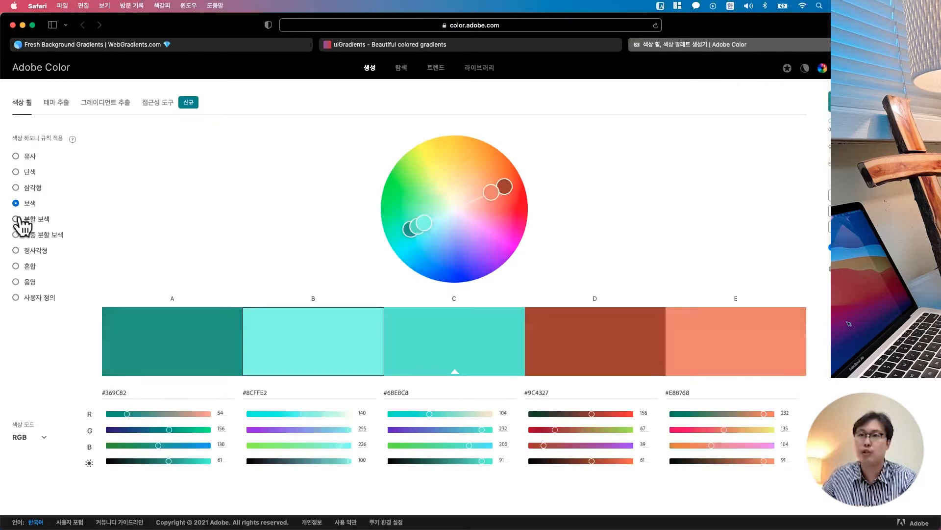
pyautogui.click(17, 221)
pyautogui.click(16, 235)
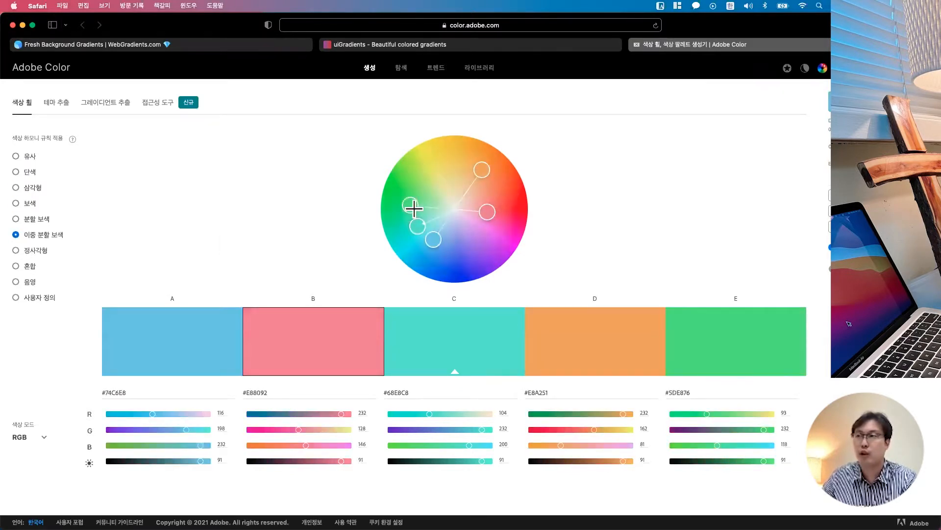
pyautogui.moveTo(414, 209); pyautogui.dragTo(411, 183)
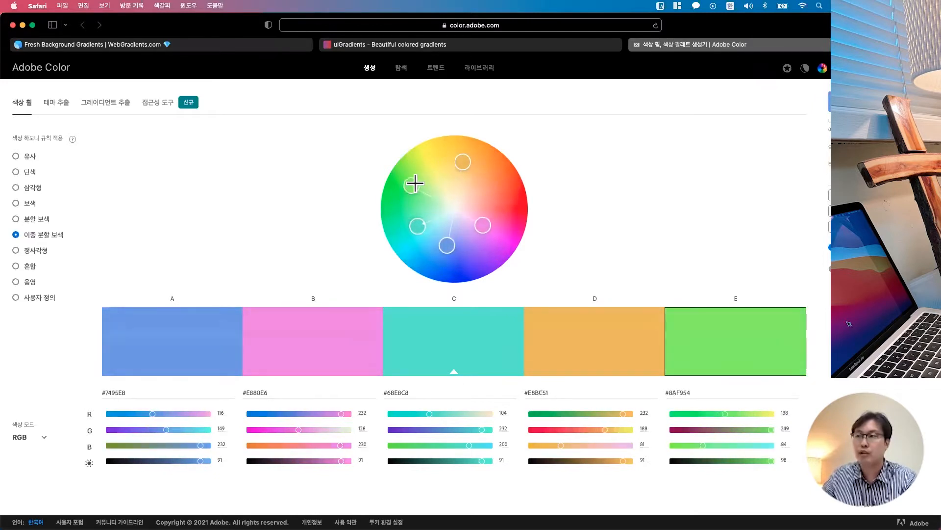
# Step: Reapply the analogous (유사) rule with colour E moved to #F5CB91, and select the palette's hex codes for copying
pyautogui.click(16, 157)
pyautogui.moveTo(410, 202); pyautogui.dragTo(467, 181)
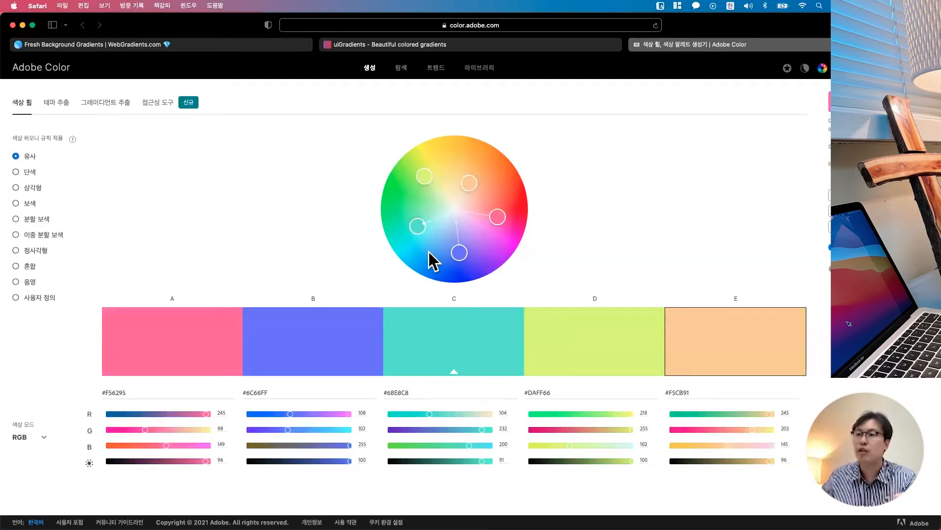
pyautogui.click(107, 392)
pyautogui.moveTo(107, 392); pyautogui.dragTo(127, 393)
pyautogui.moveTo(247, 394); pyautogui.dragTo(554, 393)
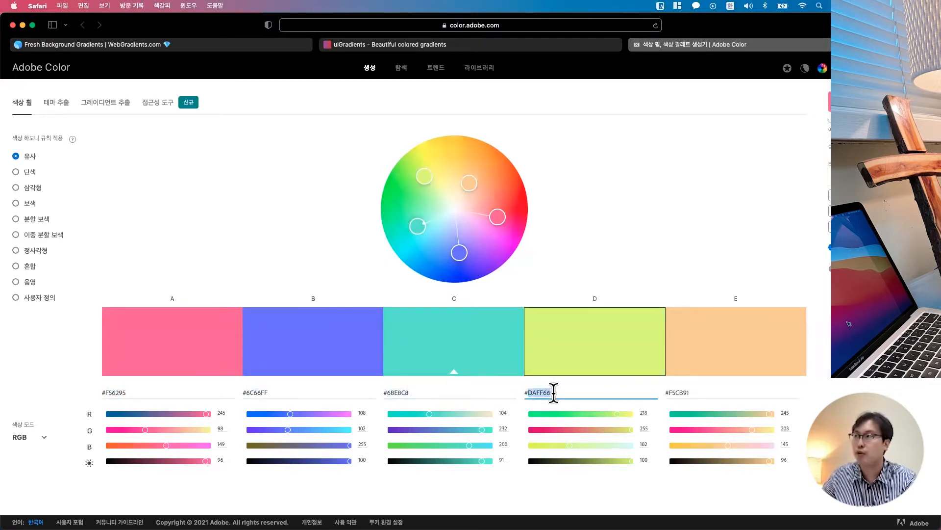
pyautogui.click(597, 258)
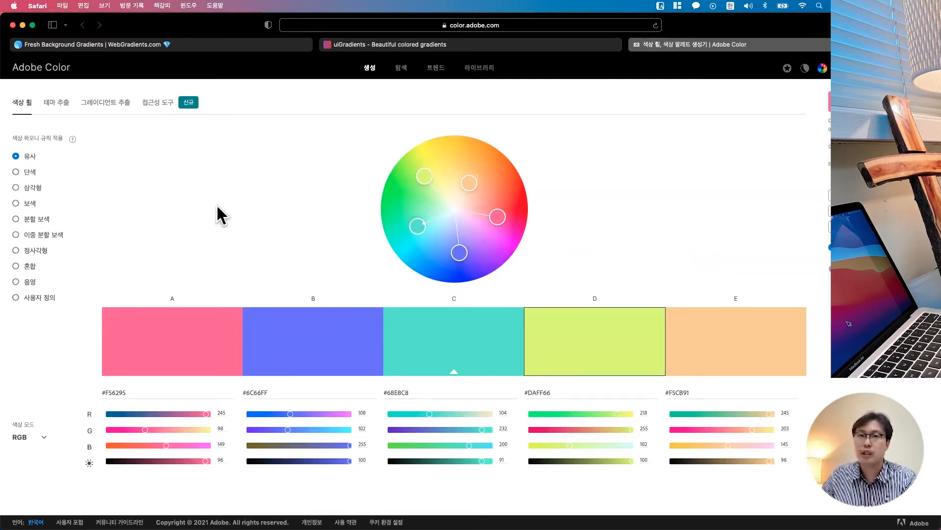
# Step: Go to theme extraction (테마 추출) and load the photo of the laptop, lamp and wooden cross
pyautogui.click(57, 103)
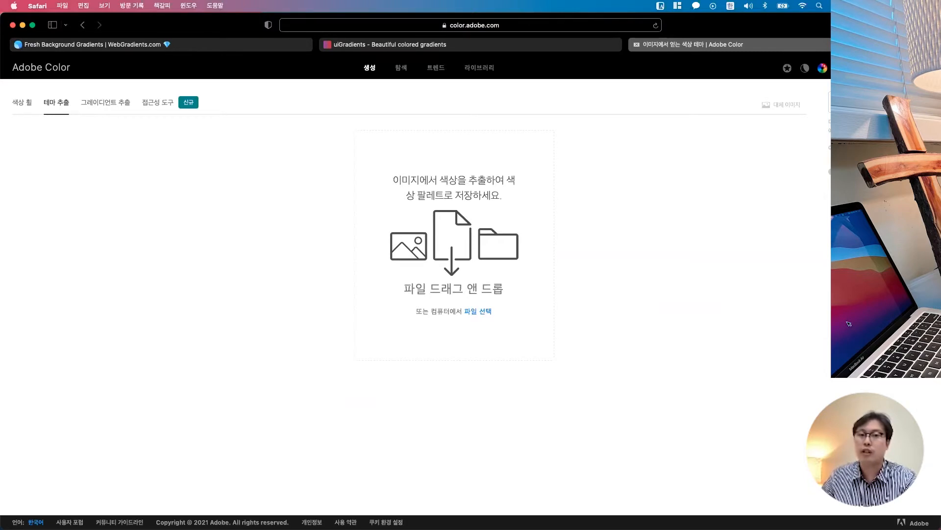
pyautogui.click(849, 324)
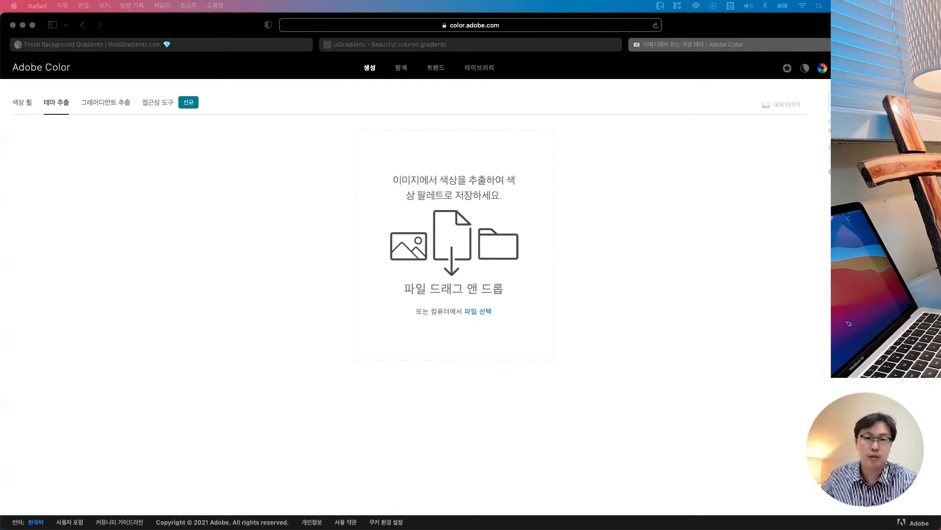
pyautogui.moveTo(469, 295); pyautogui.dragTo(493, 287)
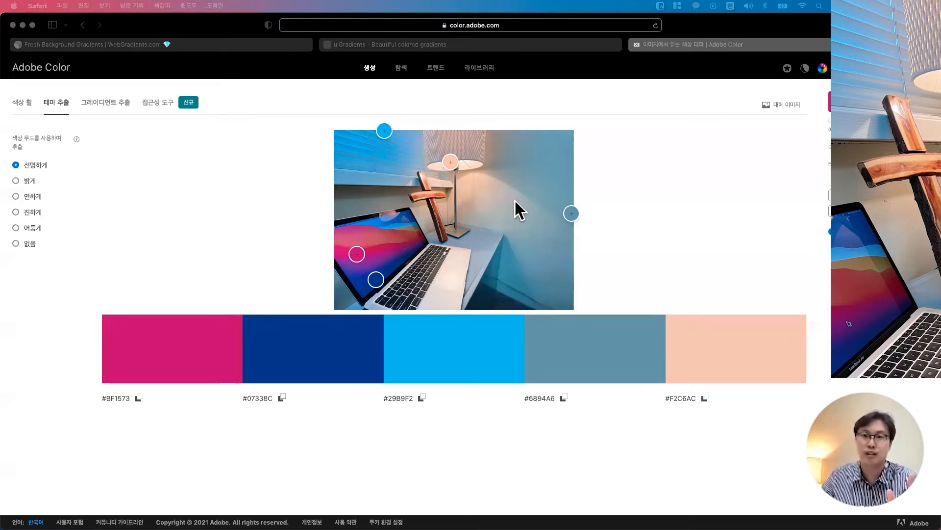
# Step: Compare the 밝게, 연하게, 진하게, 어둡게 and 없음 colour moods on the desk photo, returning to 선명하게
pyautogui.click(15, 181)
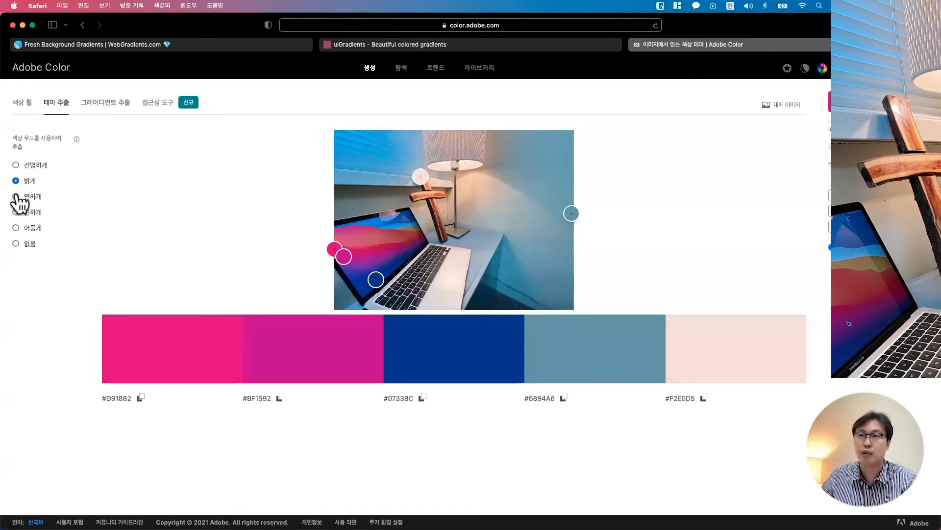
pyautogui.click(17, 196)
pyautogui.click(18, 213)
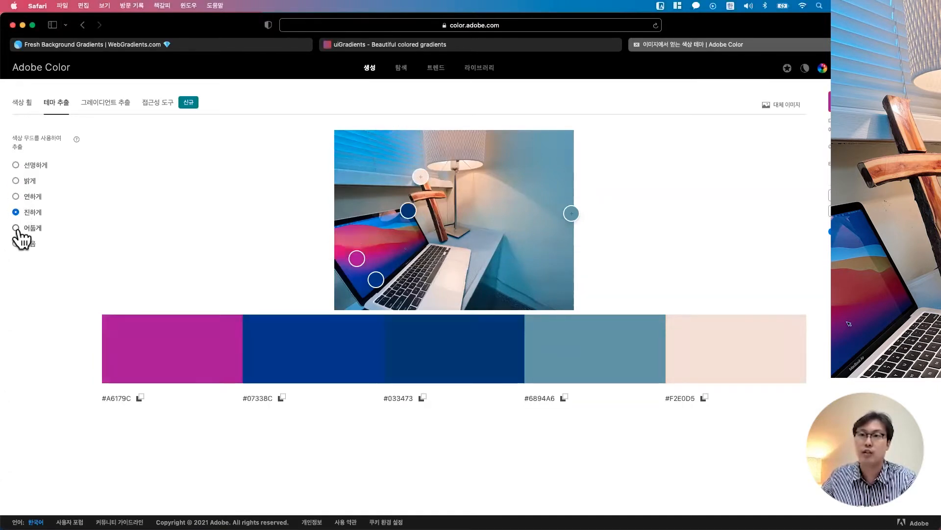
pyautogui.click(15, 228)
pyautogui.click(16, 243)
pyautogui.click(18, 217)
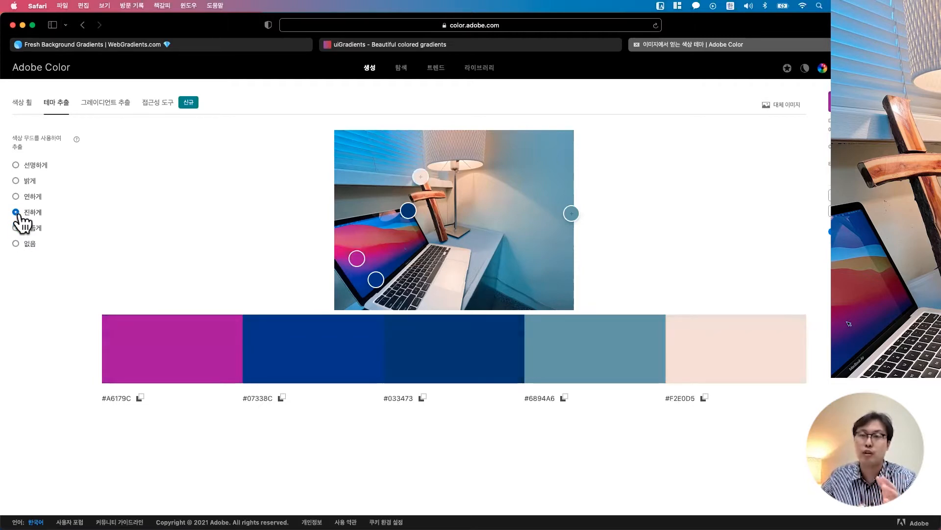
pyautogui.click(18, 198)
pyautogui.click(19, 182)
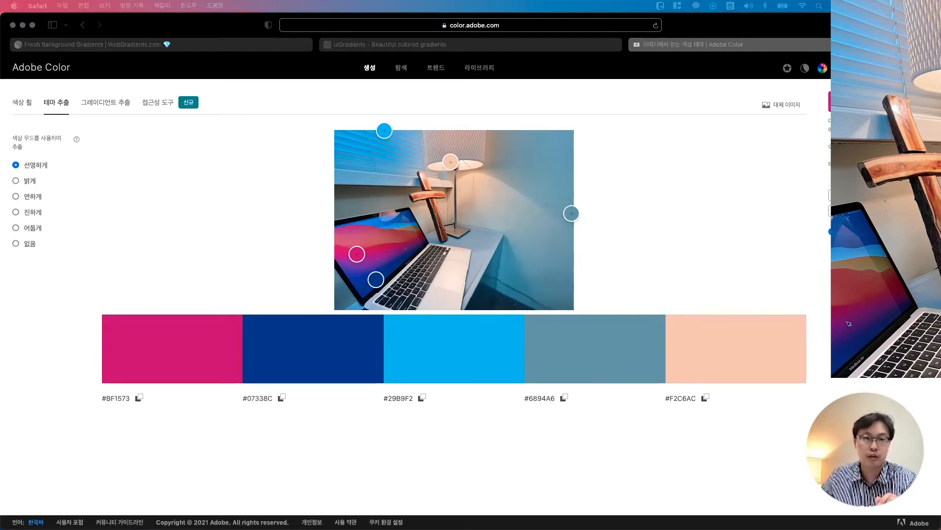
# Step: Load the church building photo and compare its 밝게, 연하게, 진하게 and 어둡게 colour moods, ending on 선명하게
pyautogui.moveTo(10, 241); pyautogui.dragTo(505, 260)
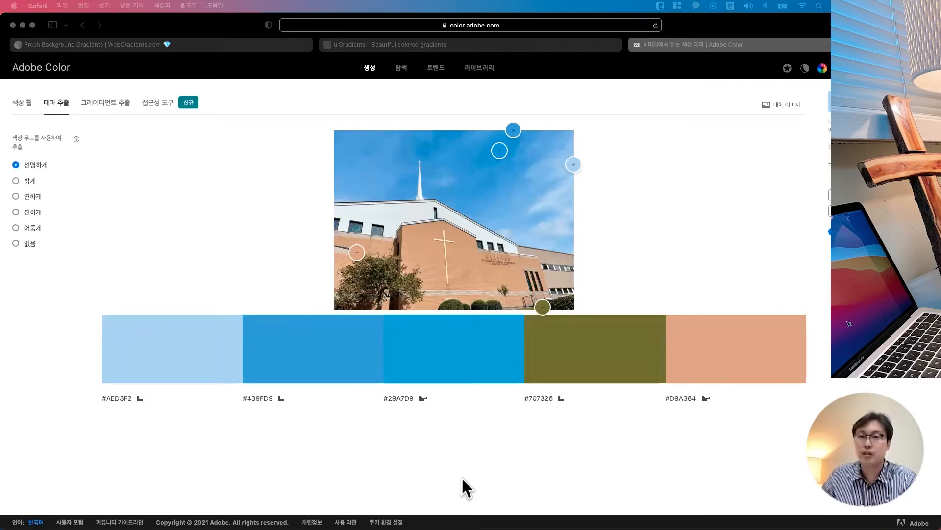
pyautogui.click(16, 180)
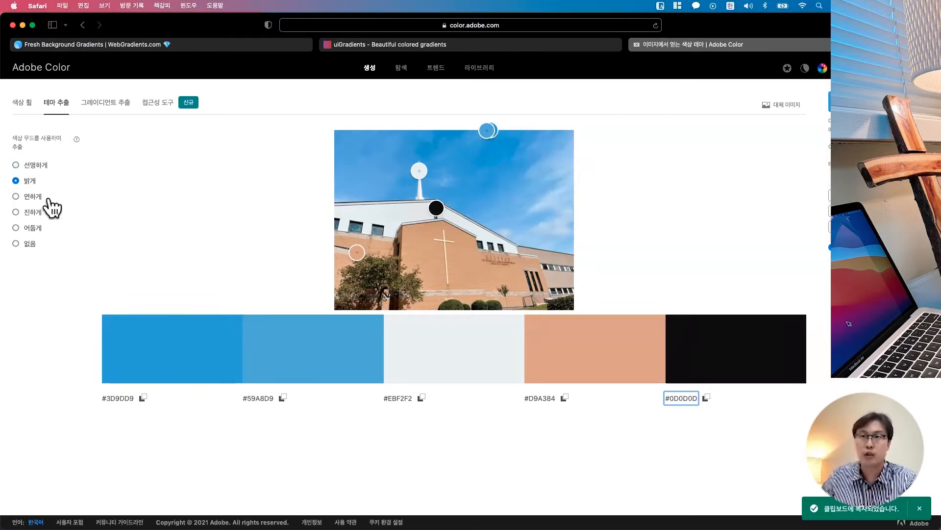
pyautogui.click(16, 196)
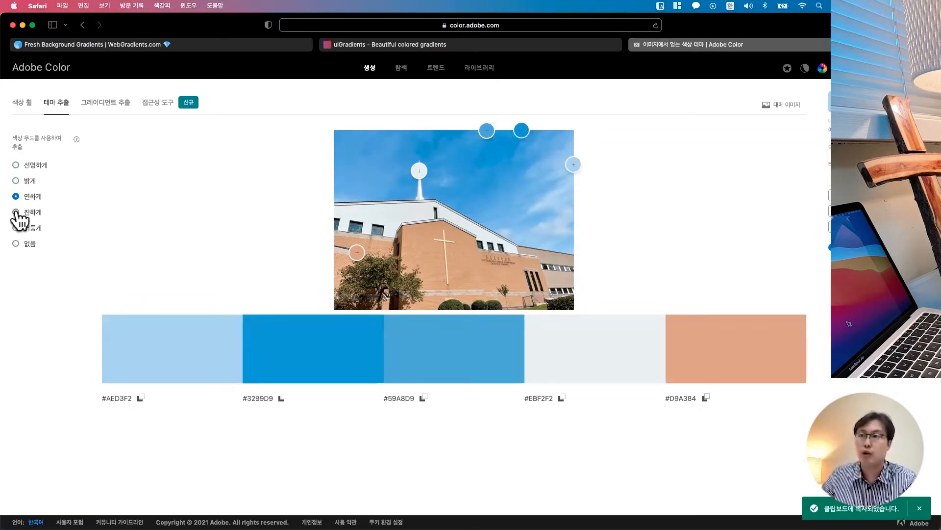
pyautogui.click(16, 212)
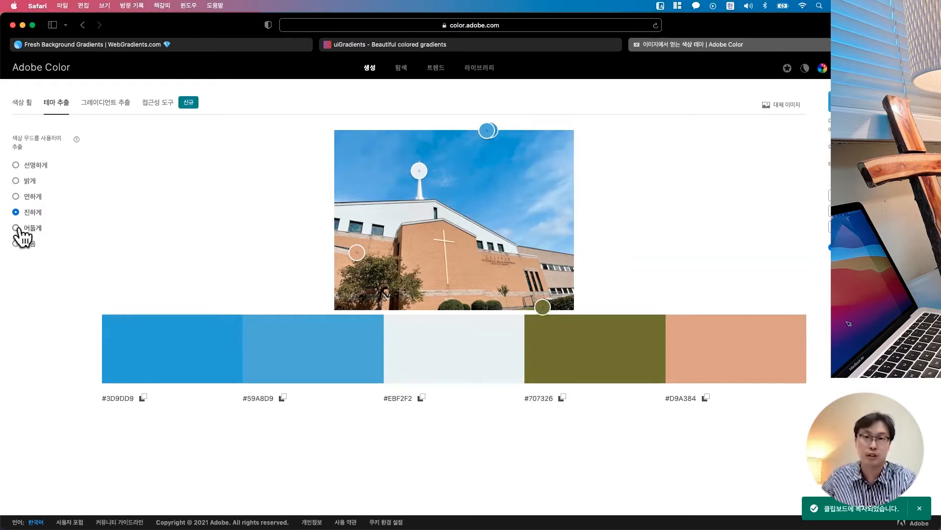
pyautogui.click(17, 228)
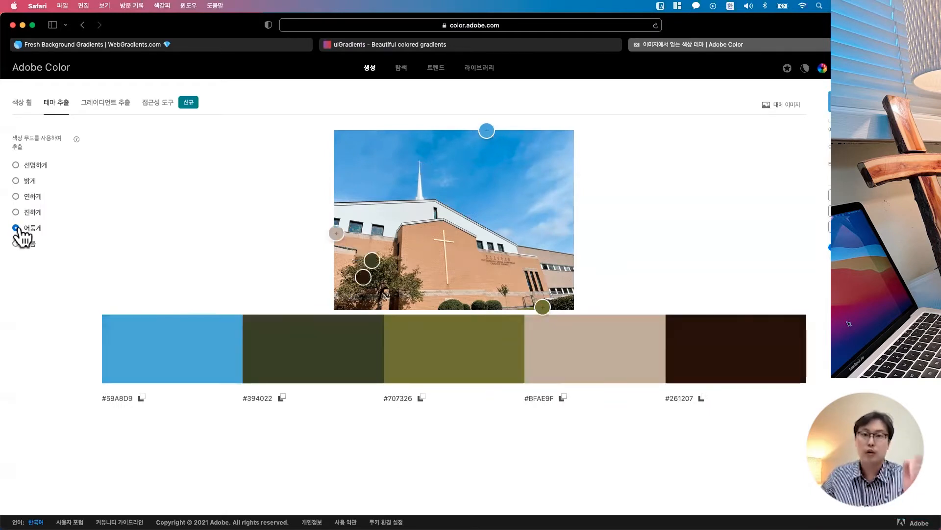
pyautogui.click(17, 167)
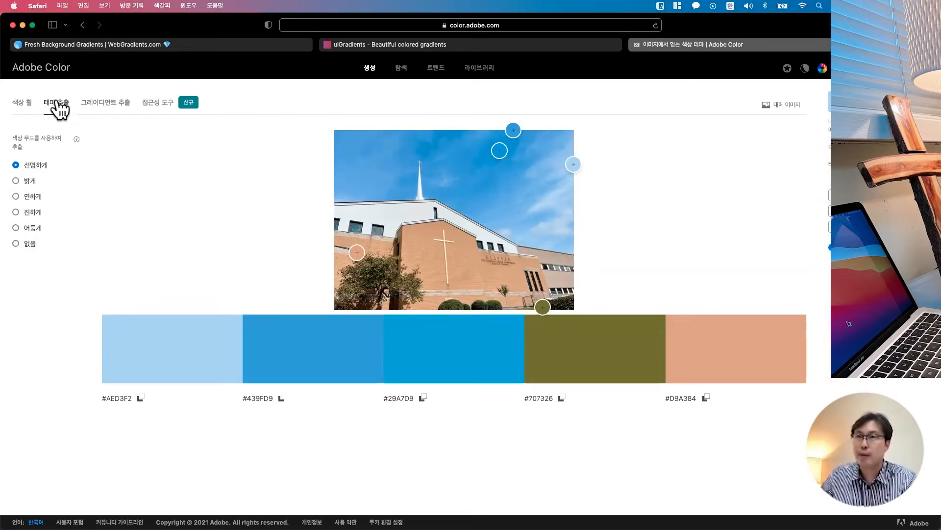
# Step: Extract a gradient from the church photo, and reopen the Wedding Day Blues gradient on uiGradients
pyautogui.click(106, 103)
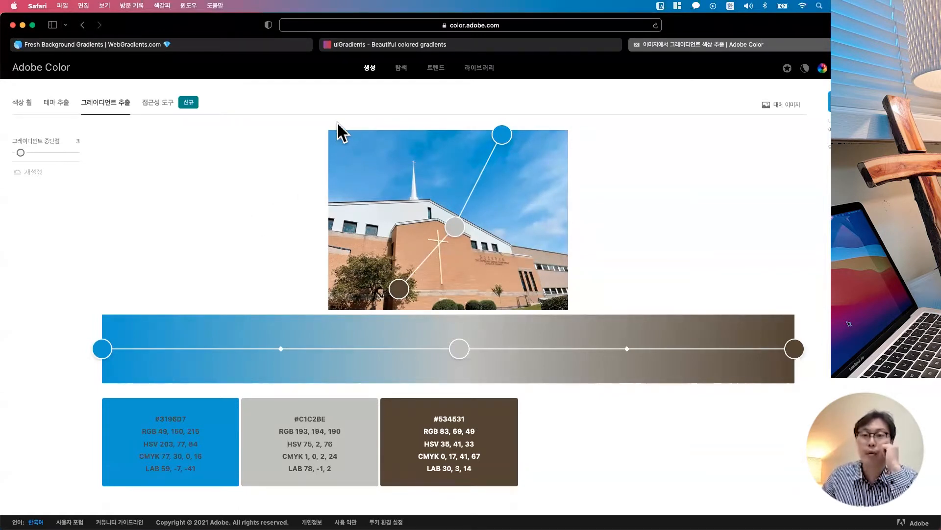
pyautogui.click(372, 45)
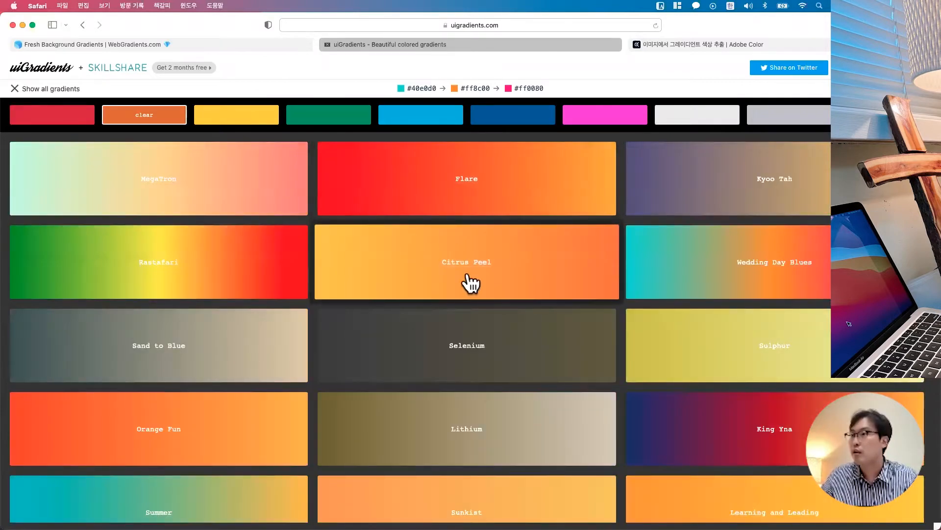
pyautogui.click(777, 267)
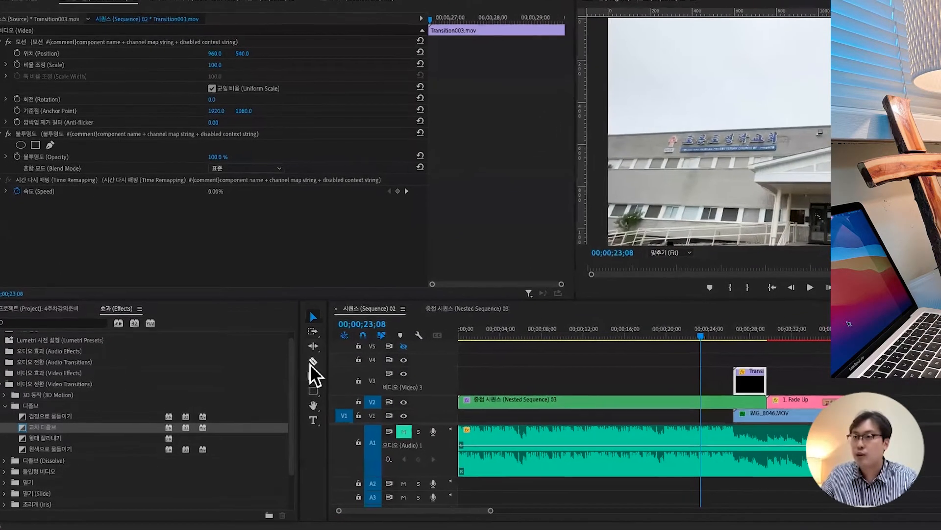
# Step: Switch to Premiere Pro and draw a large rectangle over most of the video frame with the Rectangle Tool at 00;00;23;08
pyautogui.click(323, 385)
pyautogui.click(432, 363)
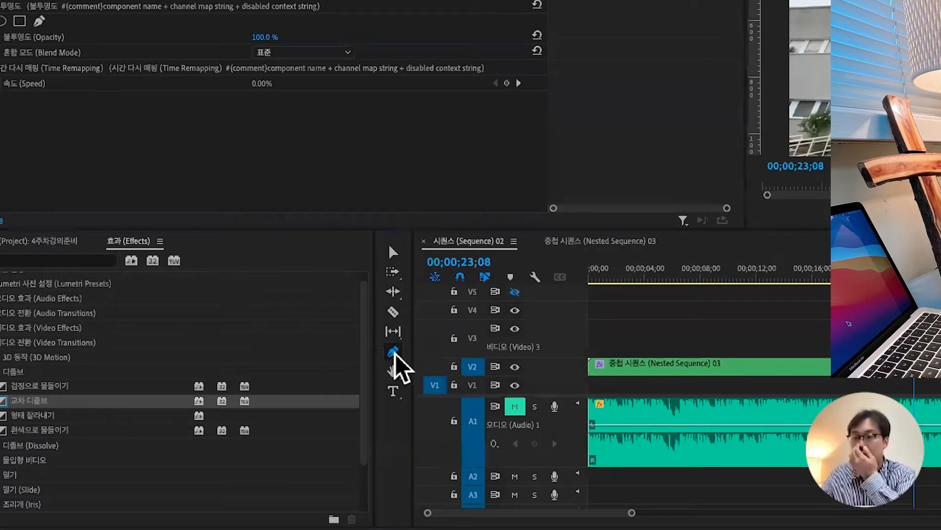
pyautogui.click(395, 313)
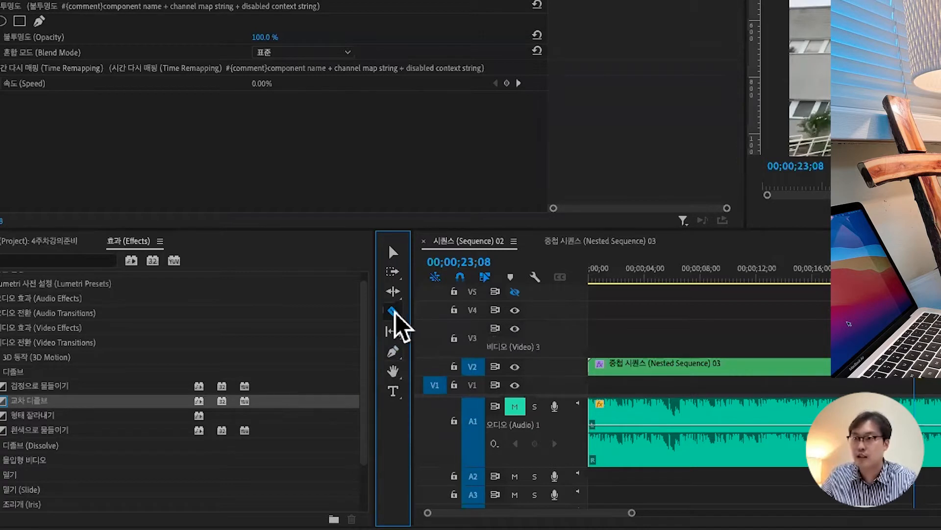
pyautogui.click(394, 350)
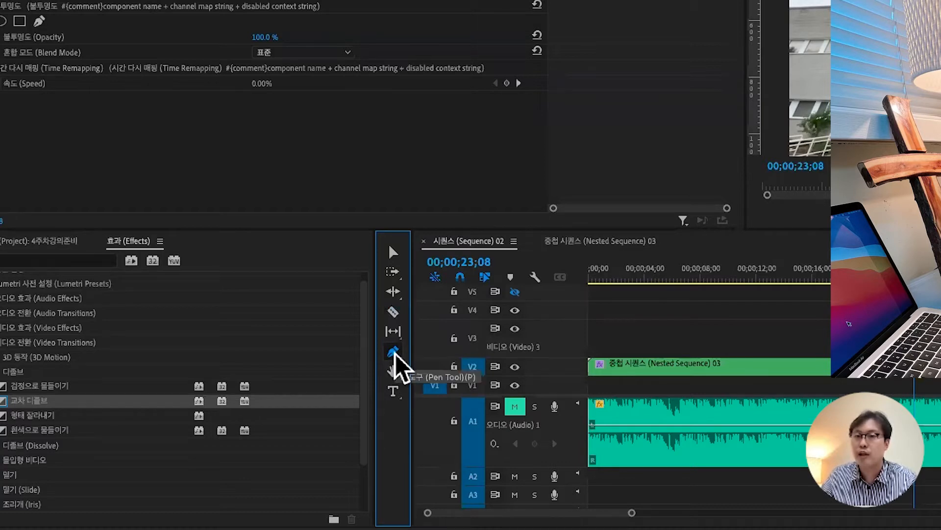
pyautogui.click(395, 353)
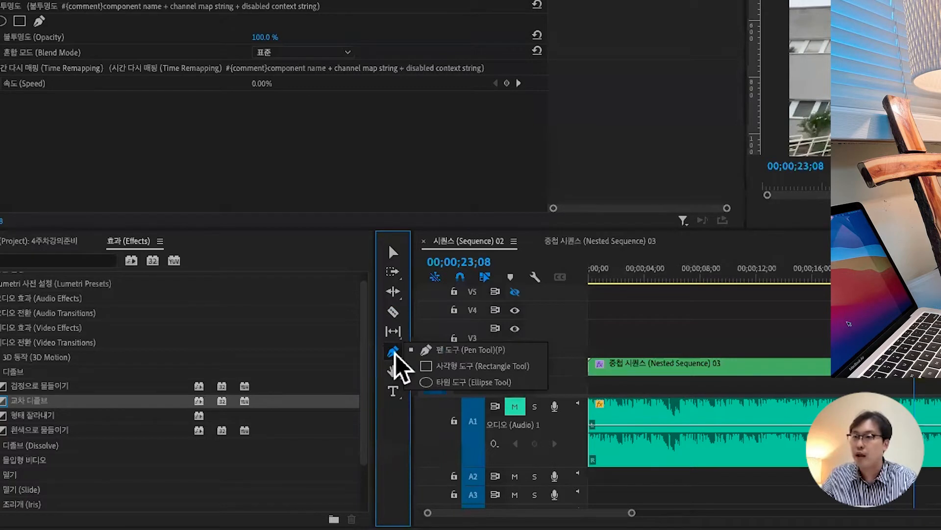
pyautogui.click(496, 370)
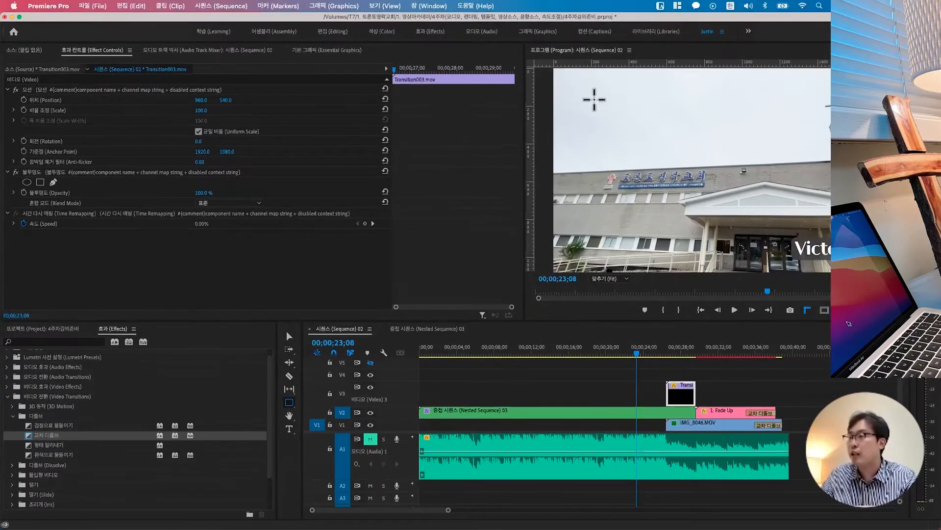
pyautogui.moveTo(581, 84); pyautogui.dragTo(840, 256)
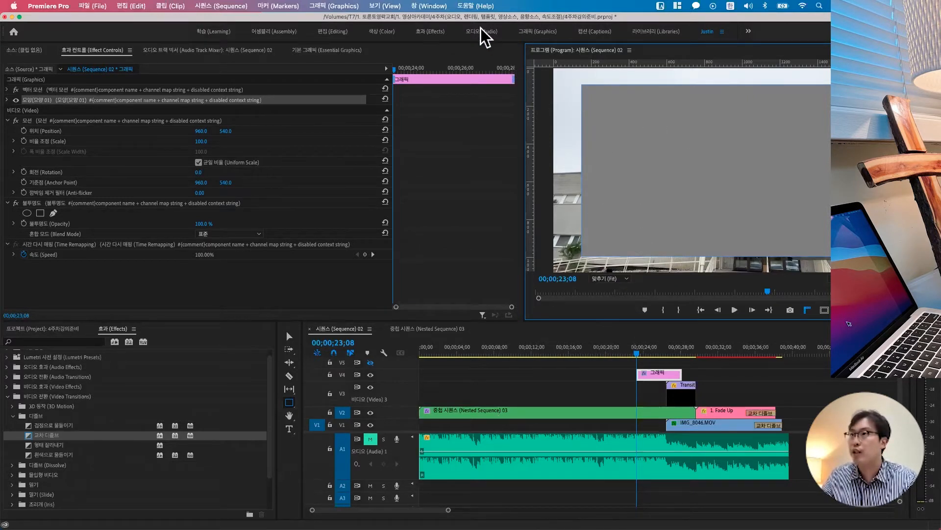
# Step: Switch to the Graphics workspace and open the Color Picker for the rectangle's fill, placing it over the video frame
pyautogui.click(527, 32)
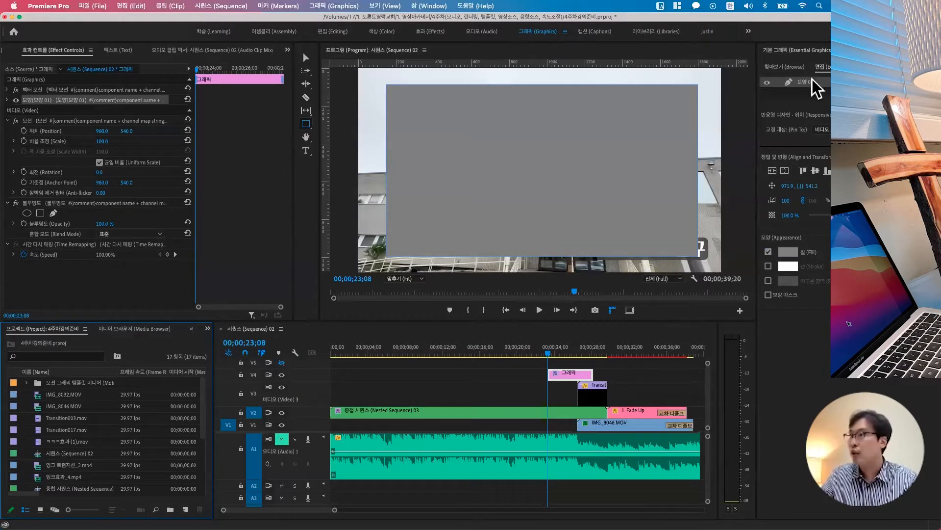
pyautogui.click(794, 253)
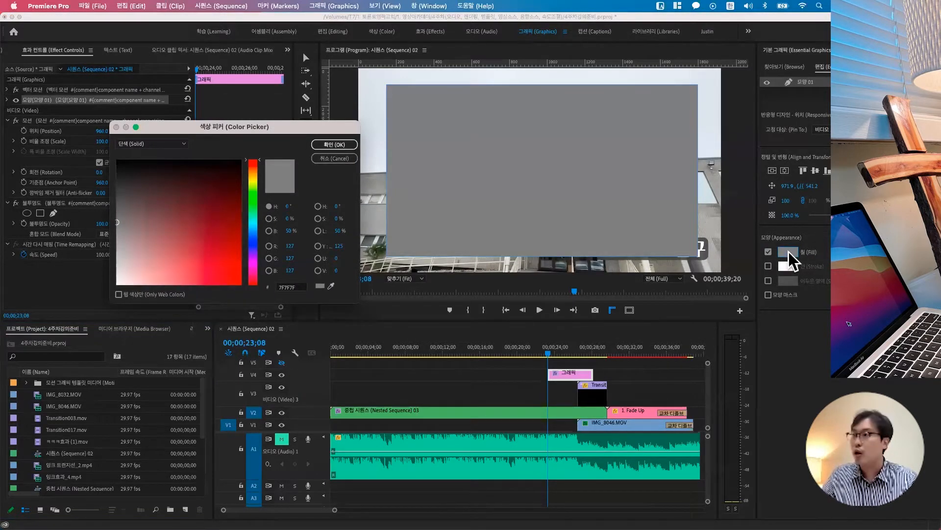
pyautogui.moveTo(244, 123); pyautogui.dragTo(541, 126)
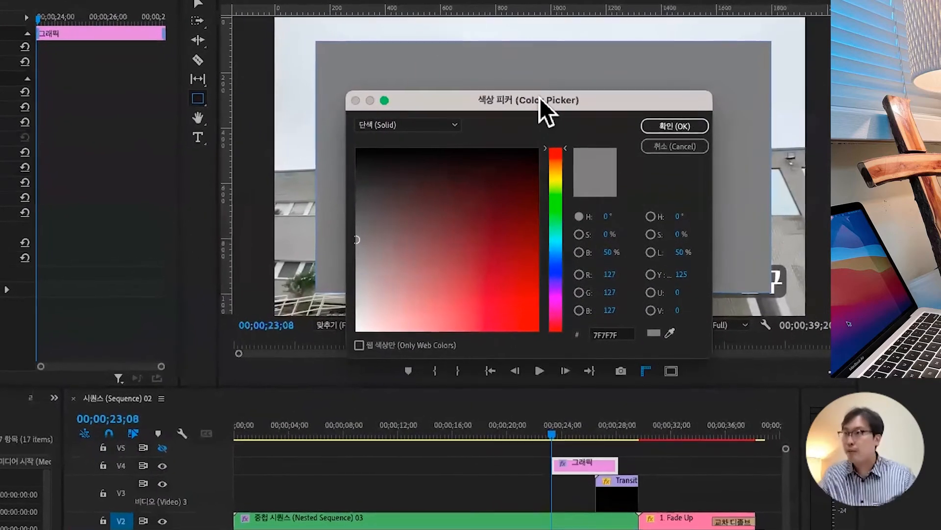
pyautogui.moveTo(535, 98); pyautogui.dragTo(513, 93)
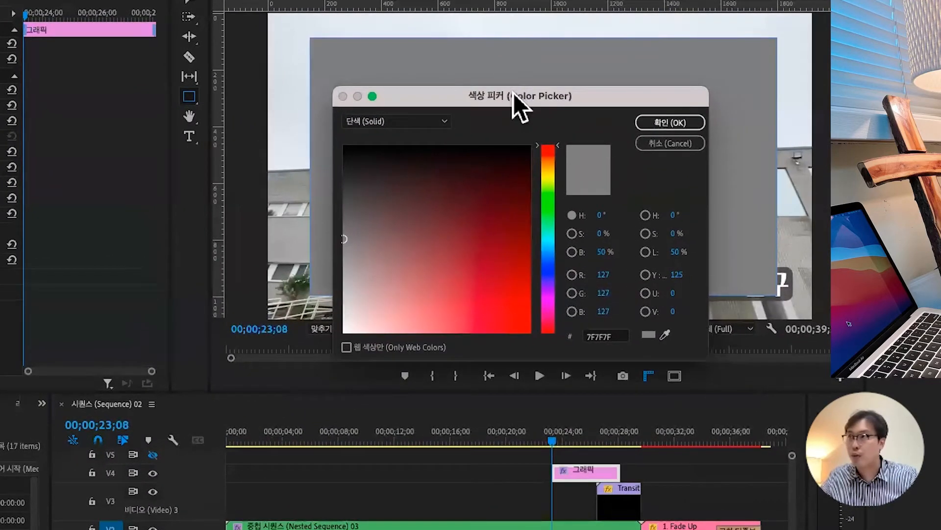
pyautogui.click(443, 122)
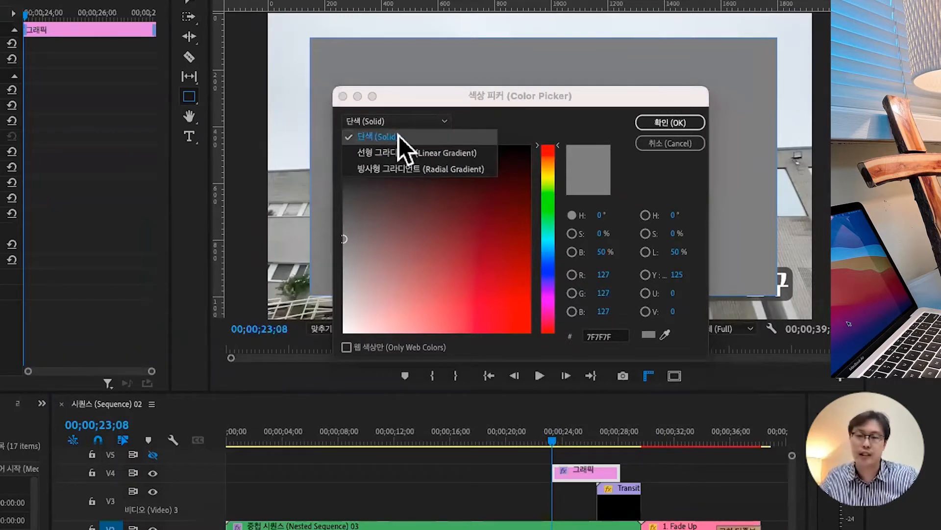
pyautogui.click(398, 135)
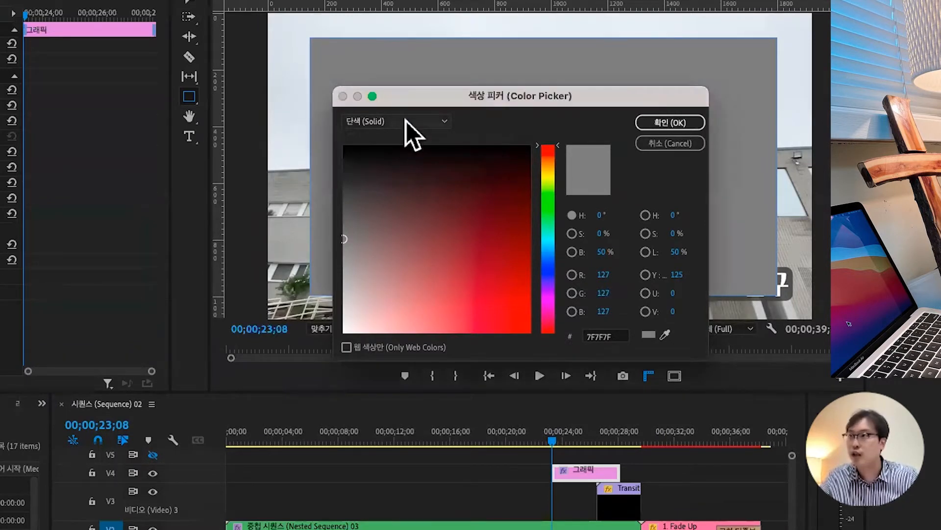
pyautogui.click(406, 121)
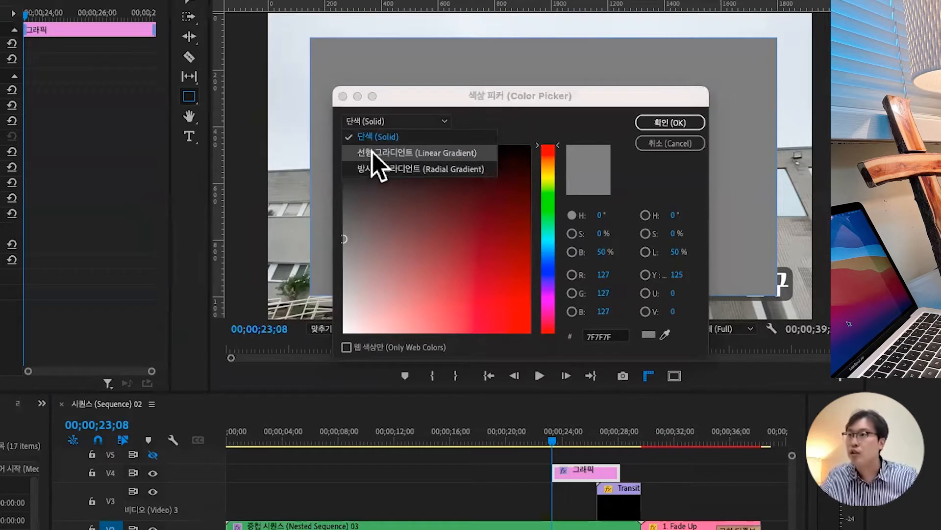
pyautogui.click(419, 154)
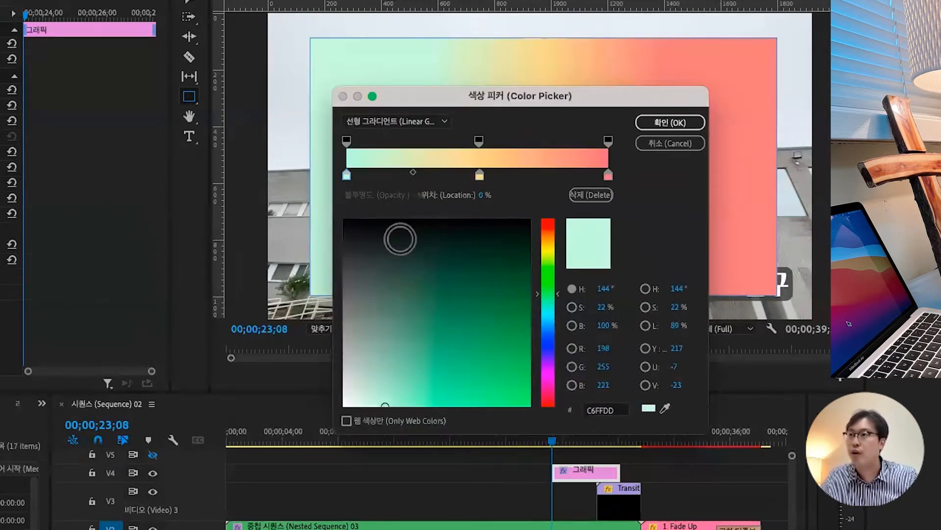
pyautogui.moveTo(454, 96); pyautogui.dragTo(0, 62)
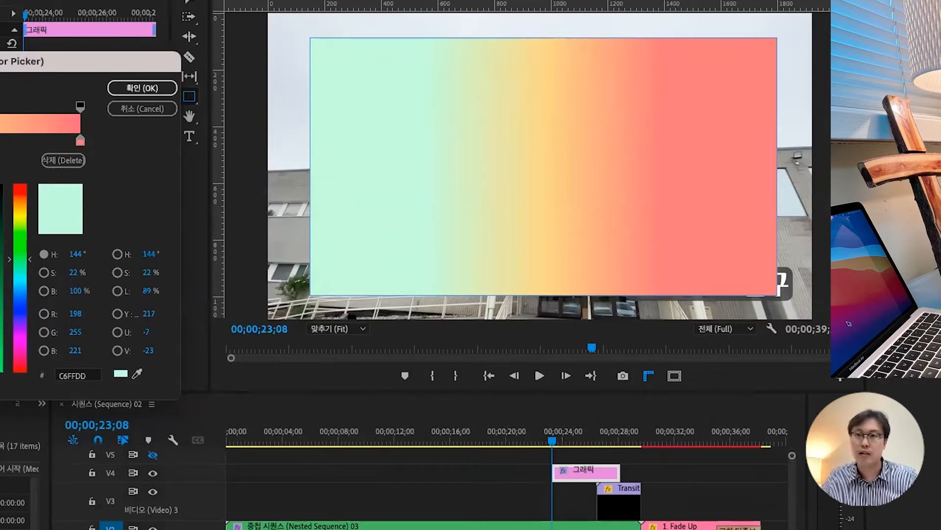
pyautogui.click(147, 109)
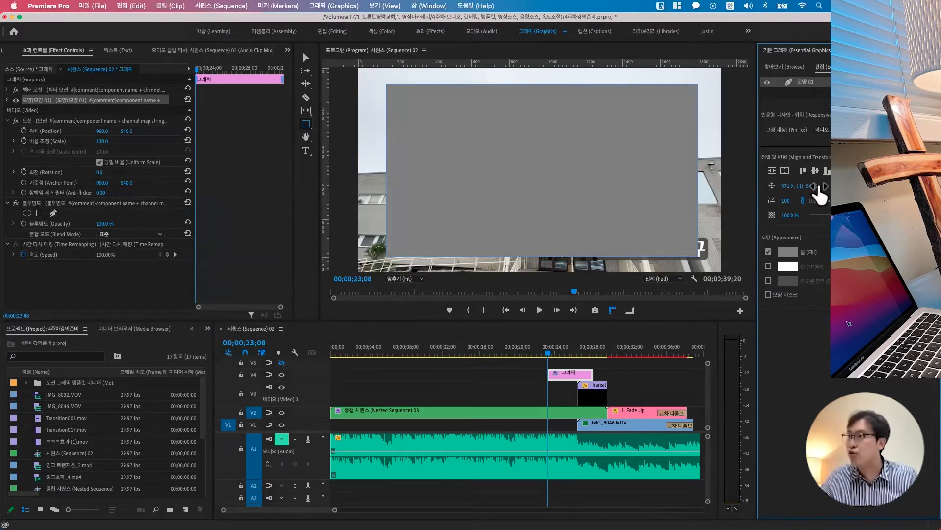
# Step: Reopen the Color Picker for the rectangle's fill and place it over the video frame
pyautogui.click(787, 252)
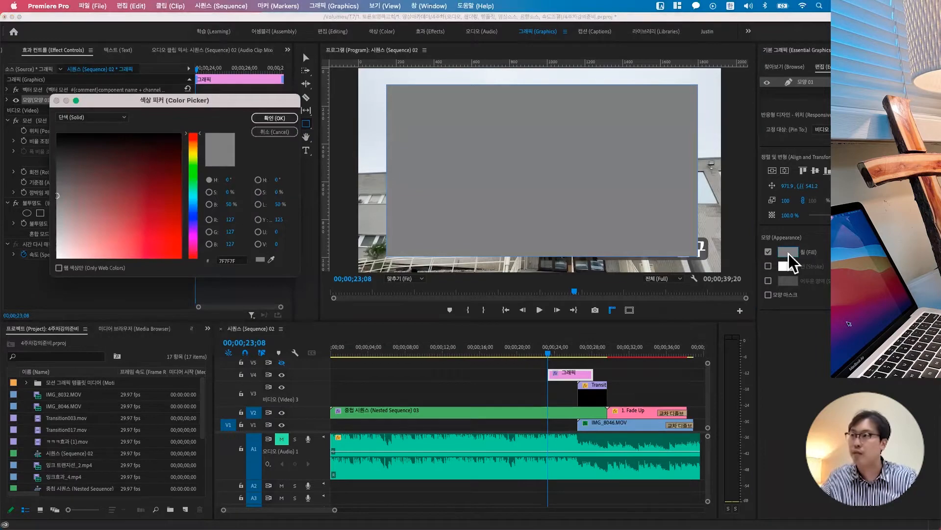
pyautogui.moveTo(229, 101); pyautogui.dragTo(576, 151)
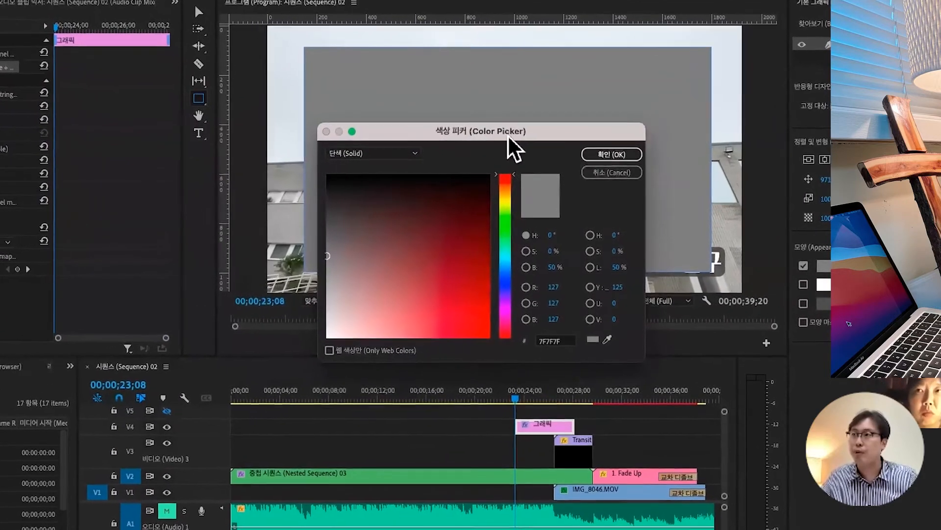
# Step: Try several solid red and green shades for the rectangle's fill, ending on green 45BE3C
pyautogui.click(448, 208)
pyautogui.click(441, 262)
pyautogui.click(442, 327)
pyautogui.click(321, 320)
pyautogui.click(405, 314)
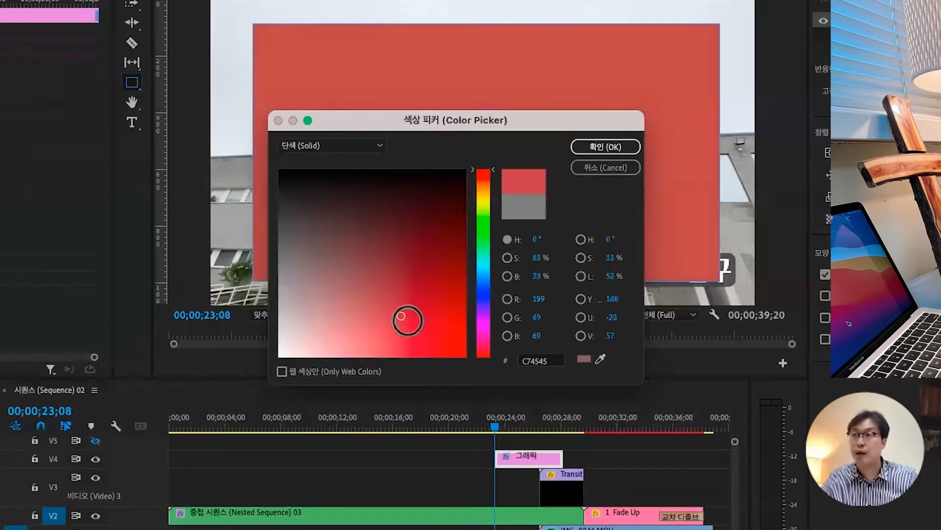
pyautogui.click(448, 332)
pyautogui.click(484, 230)
pyautogui.click(419, 265)
pyautogui.click(377, 225)
pyautogui.click(440, 318)
pyautogui.click(407, 309)
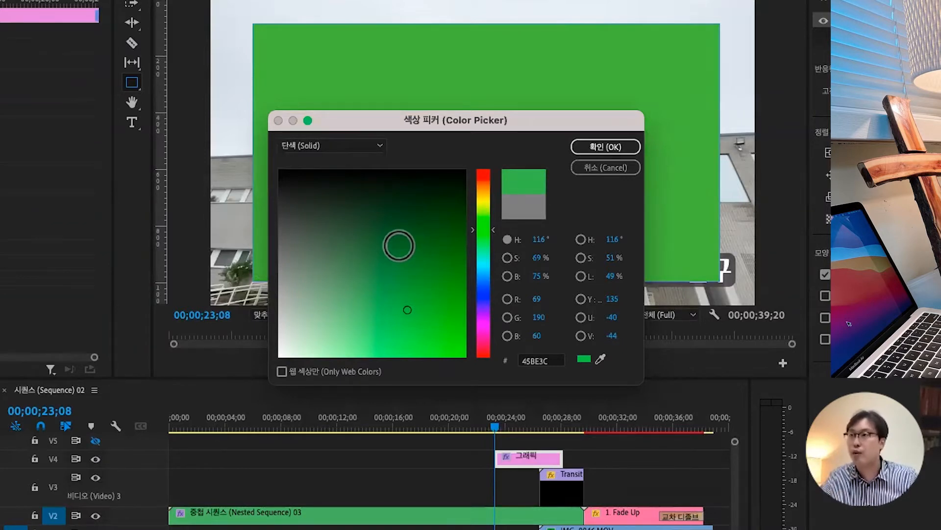
# Step: Change the rectangle's fill type to Linear Gradient and move the Color Picker off the video frame
pyautogui.click(366, 145)
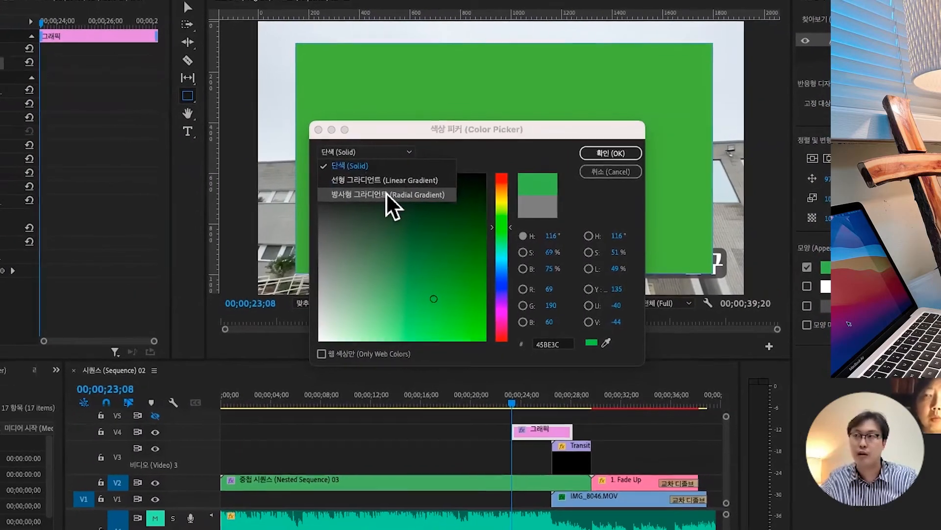
pyautogui.click(392, 180)
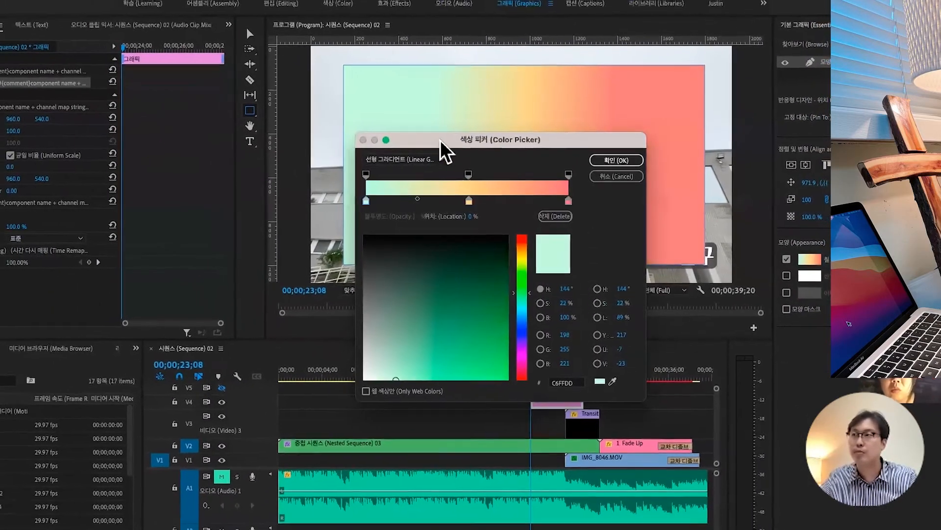
pyautogui.moveTo(441, 150); pyautogui.dragTo(83, 165)
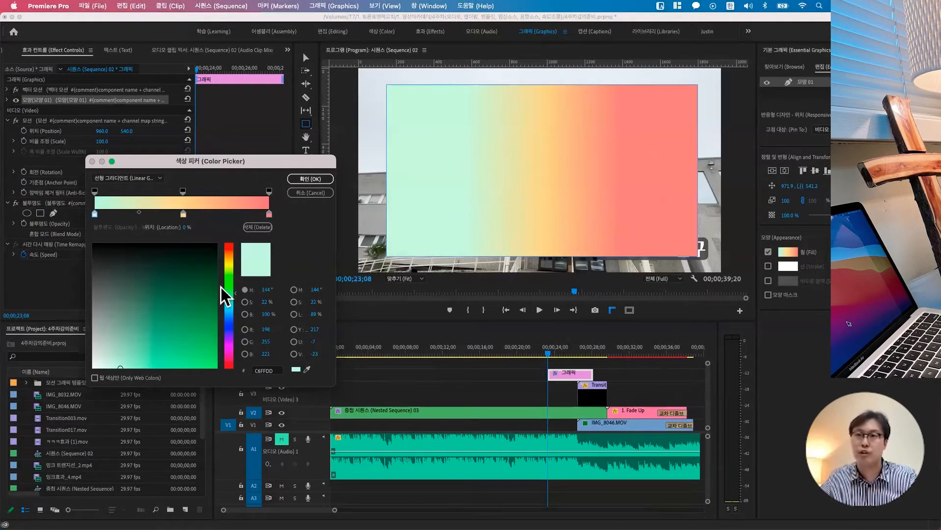
# Step: Try the Radial Gradient fill type on the rectangle, and return it to Linear Gradient
pyautogui.click(146, 177)
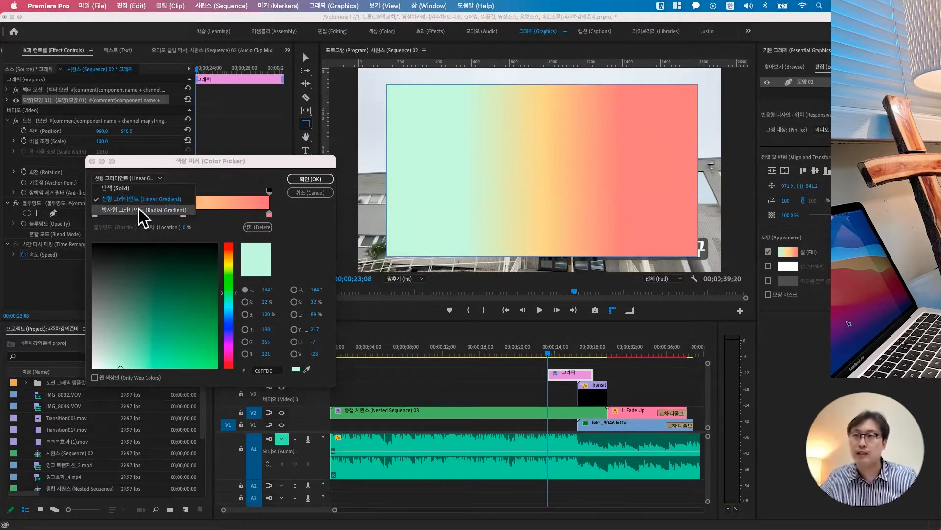
pyautogui.click(125, 210)
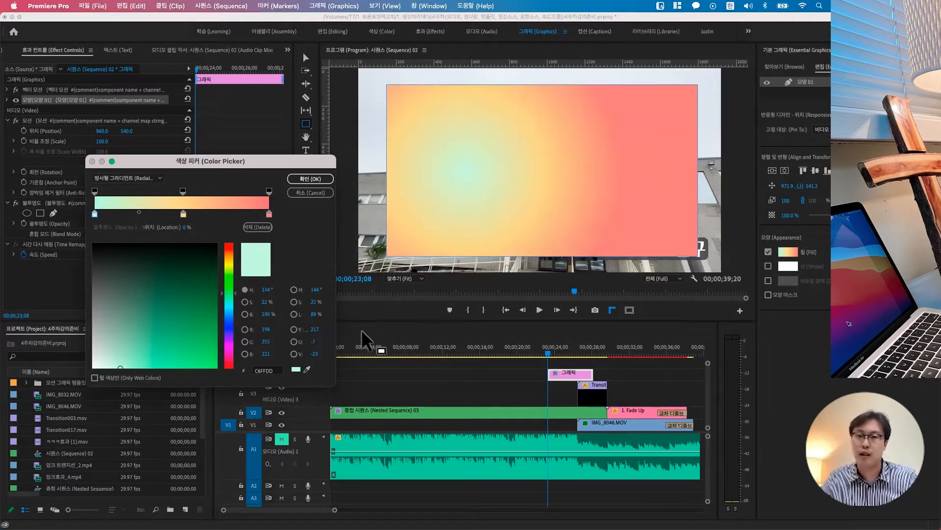
pyautogui.click(153, 178)
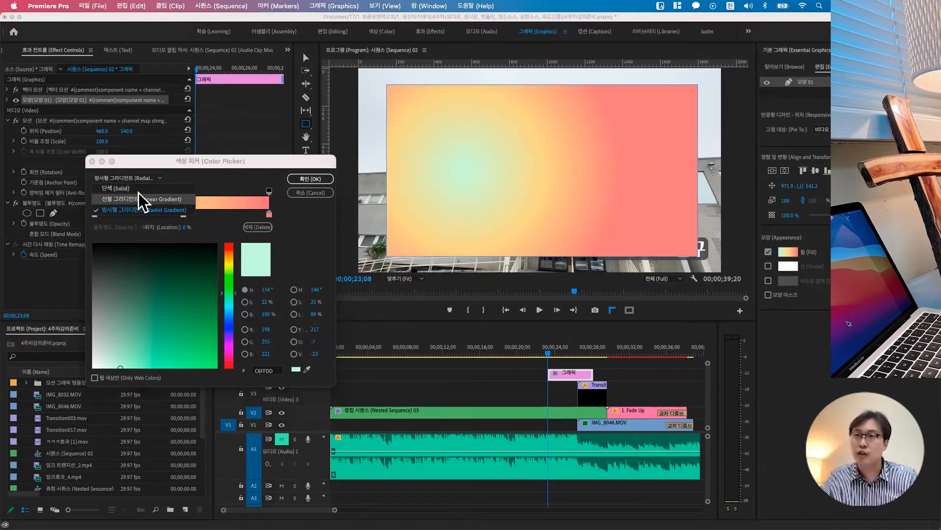
pyautogui.click(125, 198)
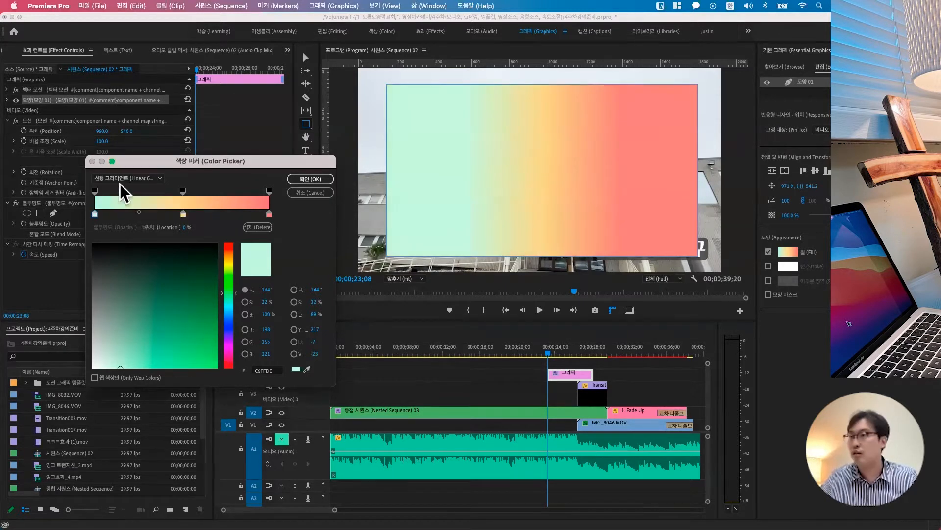
# Step: Delete the middle colour stop and middle opacity stop from the linear gradient, and select its starting colour stop
pyautogui.moveTo(224, 157); pyautogui.dragTo(217, 89)
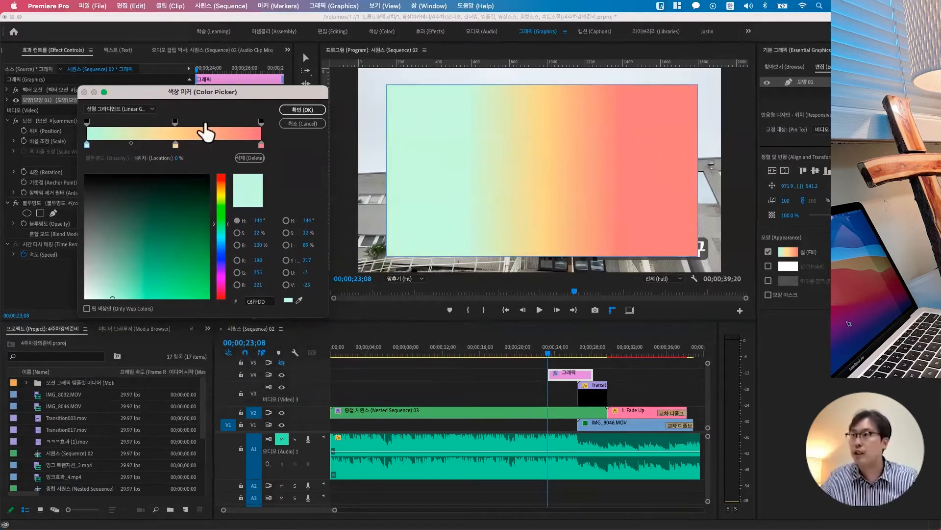
pyautogui.click(175, 145)
pyautogui.moveTo(188, 146); pyautogui.dragTo(177, 146)
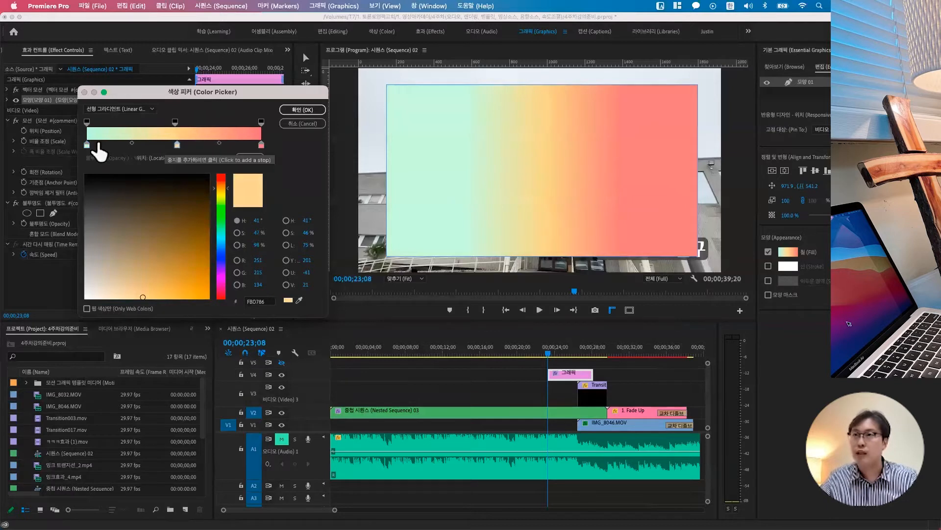
pyautogui.click(247, 159)
pyautogui.click(175, 121)
pyautogui.click(250, 158)
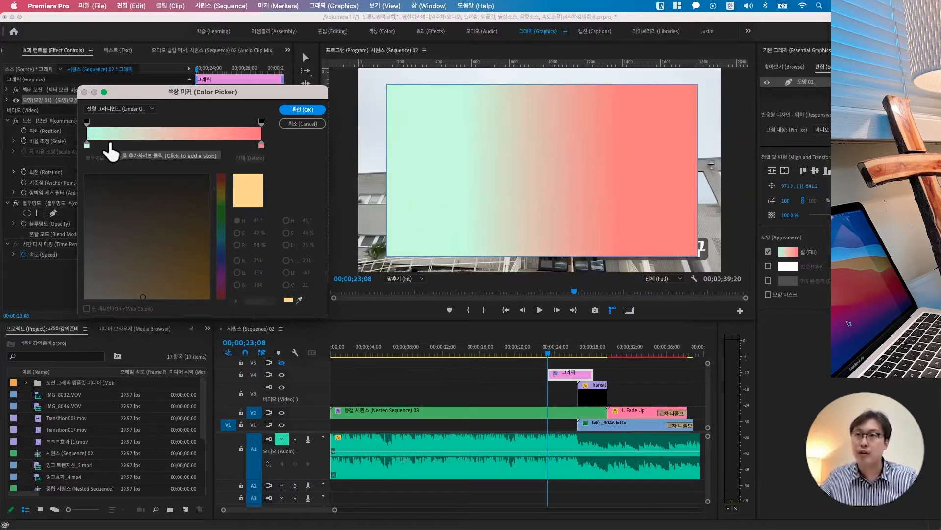
pyautogui.moveTo(86, 146)
pyautogui.mouseDown()
pyautogui.moveTo(112, 146)
pyautogui.moveTo(82, 148)
pyautogui.mouseUp()
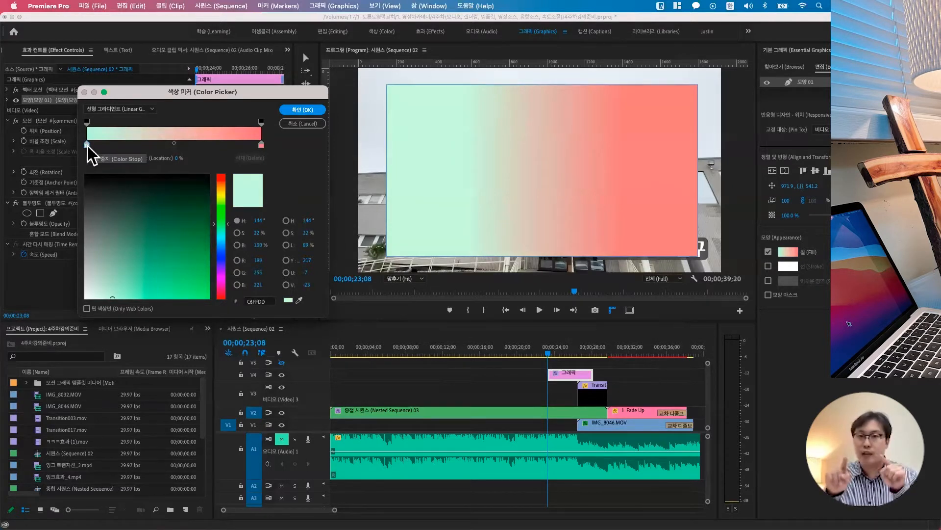
# Step: Recolour the gradient's starting colour stop to blue 217DB1
pyautogui.moveTo(134, 203)
pyautogui.mouseDown()
pyautogui.moveTo(198, 245)
pyautogui.moveTo(197, 276)
pyautogui.moveTo(155, 247)
pyautogui.moveTo(197, 276)
pyautogui.mouseUp()
pyautogui.click(221, 207)
pyautogui.click(224, 218)
pyautogui.moveTo(178, 244)
pyautogui.mouseDown()
pyautogui.moveTo(189, 275)
pyautogui.moveTo(174, 269)
pyautogui.moveTo(162, 235)
pyautogui.moveTo(183, 253)
pyautogui.mouseUp()
pyautogui.click(224, 244)
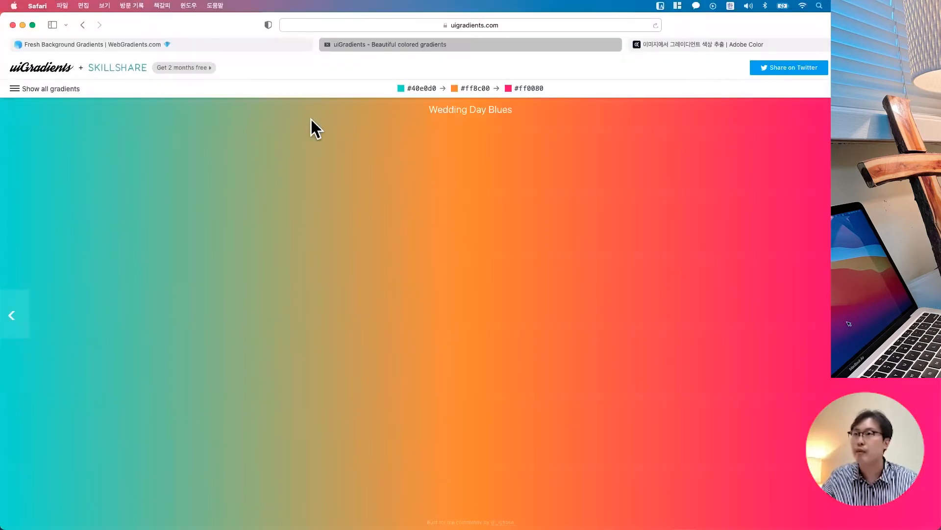
# Step: Switch to uiGradients in Safari, view the MegaTron gradient, and open the Flare gradient
pyautogui.click(26, 90)
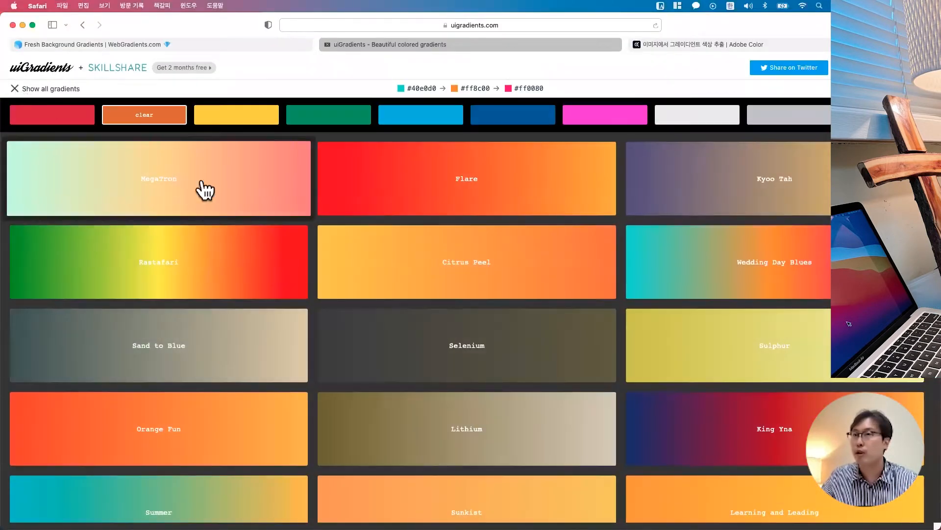
pyautogui.click(203, 183)
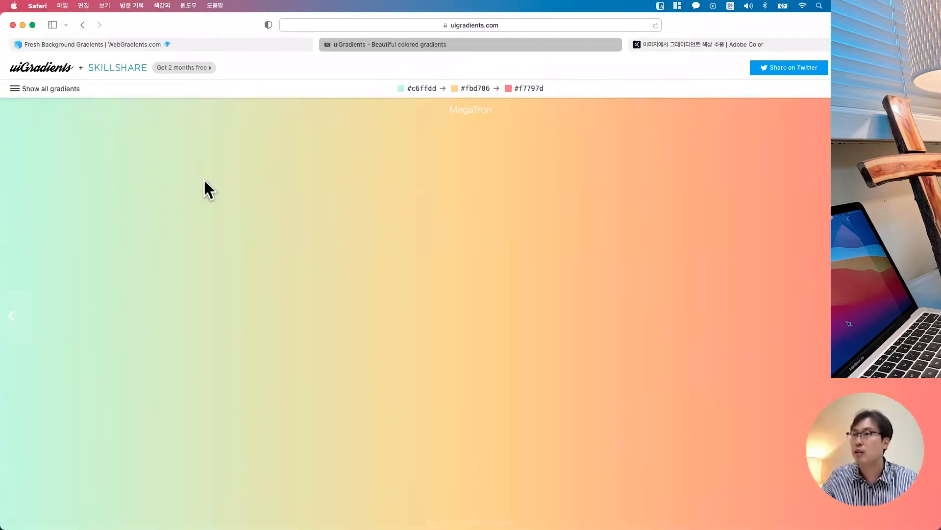
pyautogui.click(14, 88)
pyautogui.click(357, 161)
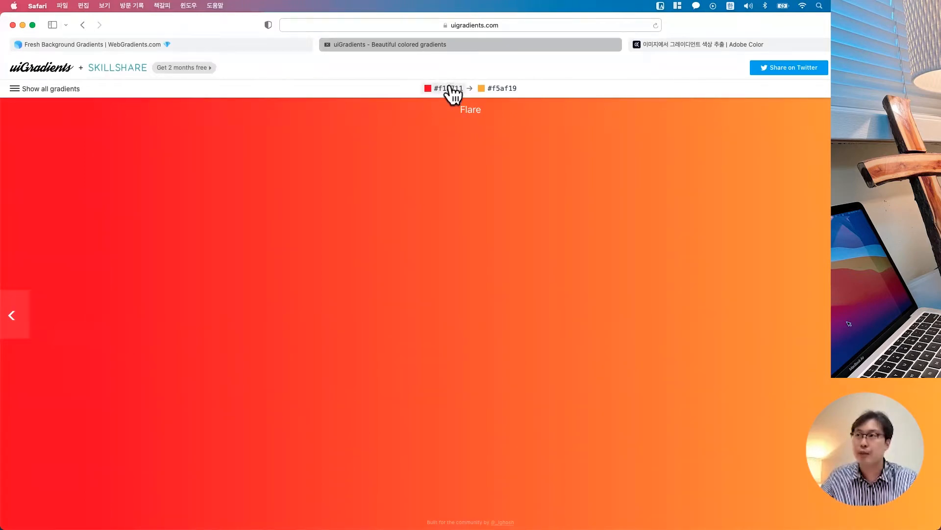
# Step: Copy Flare's first colour code, return to Premiere Pro, and set the gradient's starting colour stop to f12711
pyautogui.hotkey('ctrl', 'Up')
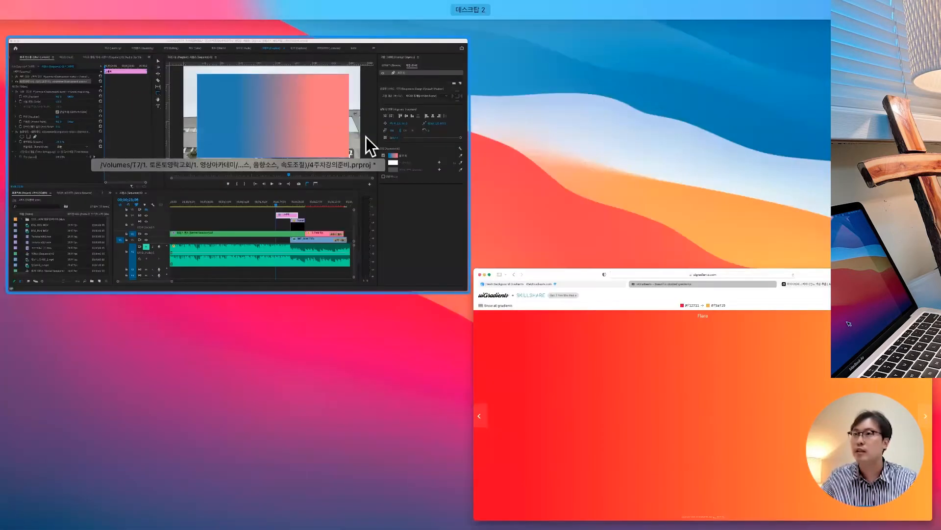
pyautogui.click(365, 136)
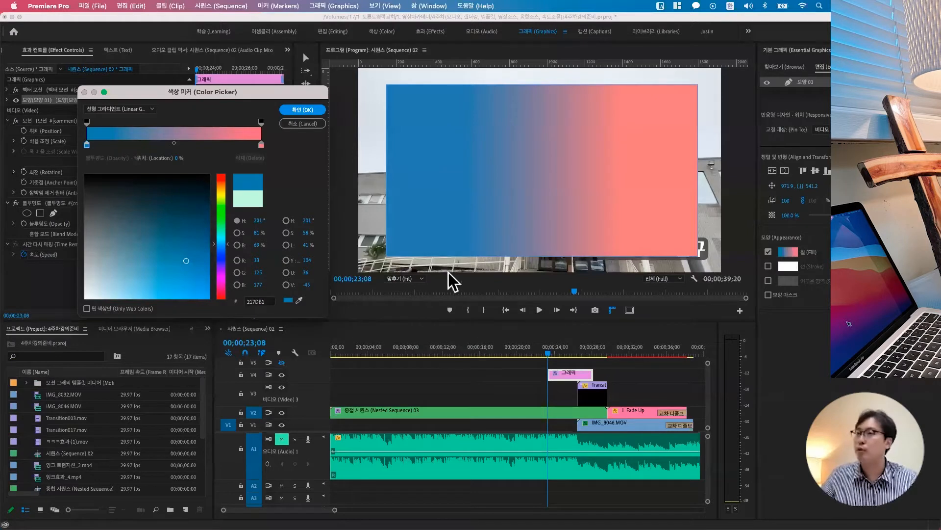
pyautogui.click(256, 302)
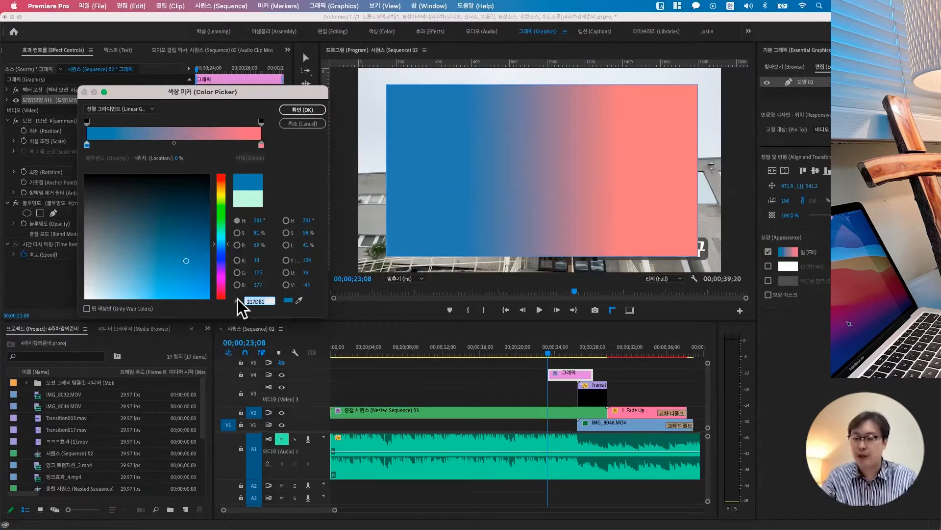
pyautogui.press('BackSpace')
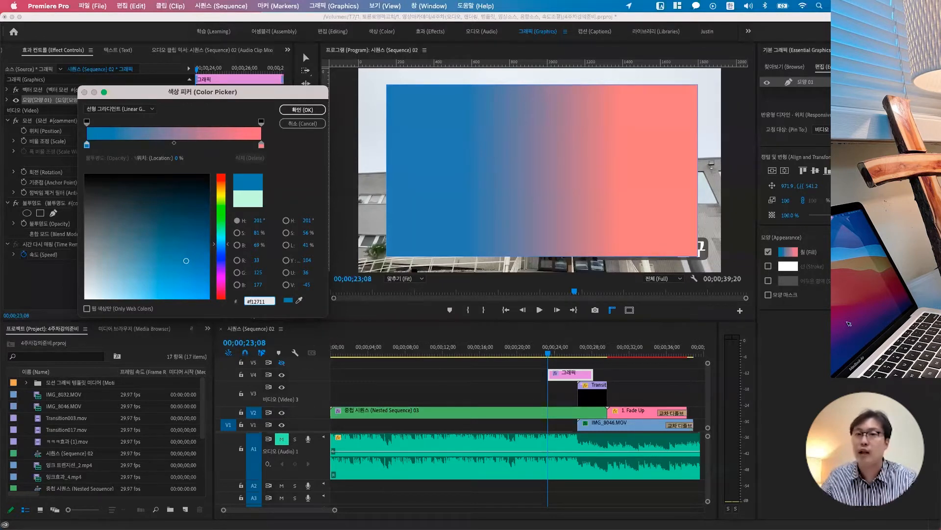
pyautogui.press('Return')
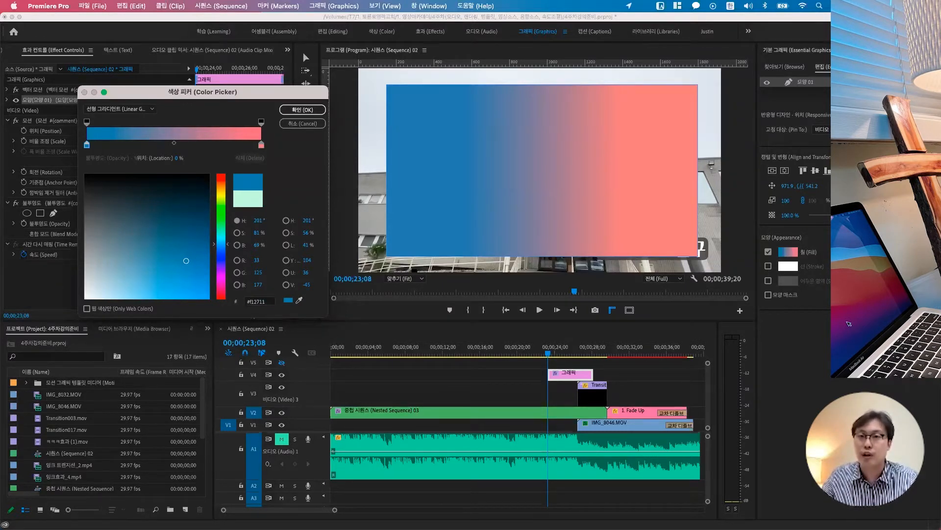
pyautogui.click(250, 300)
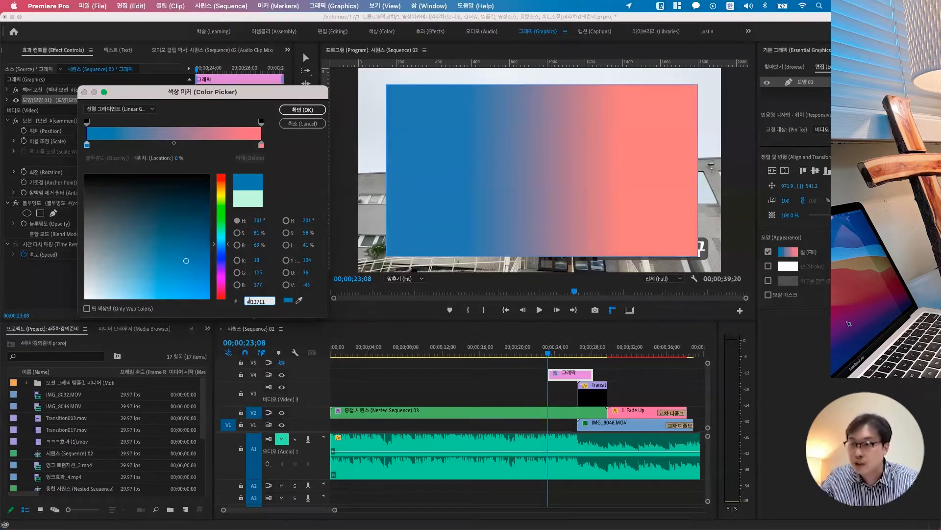
pyautogui.press('BackSpace')
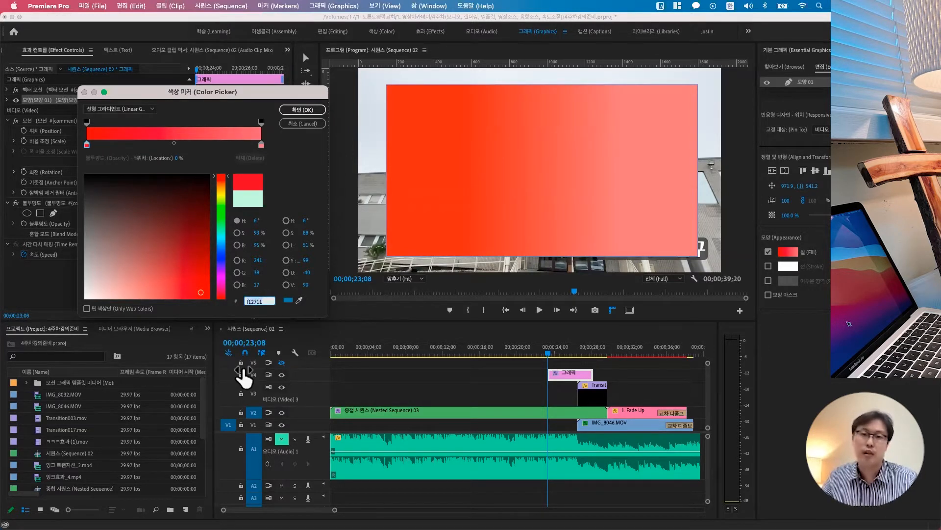
pyautogui.click(849, 323)
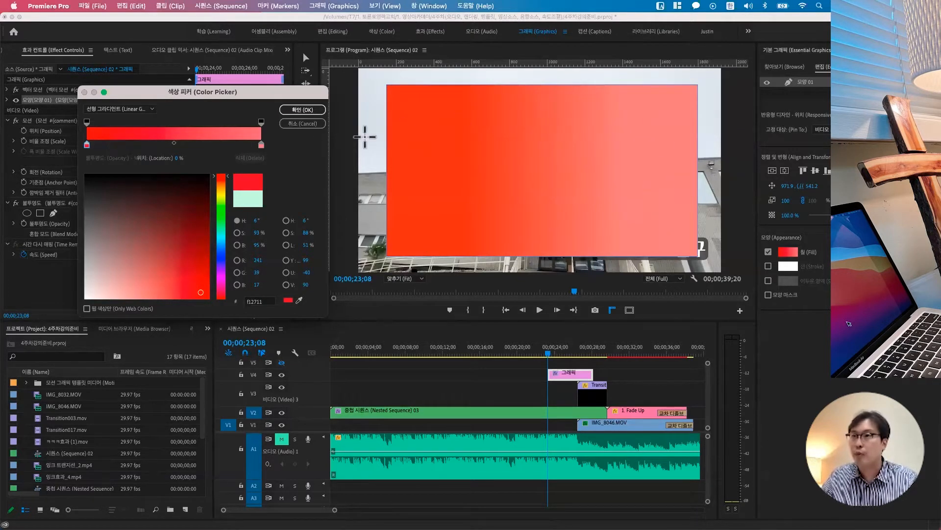
# Step: Select the gradient's ending colour stop and copy Flare's second colour code from uiGradients in Safari
pyautogui.moveTo(206, 90); pyautogui.dragTo(228, 113)
pyautogui.moveTo(234, 120); pyautogui.dragTo(236, 119)
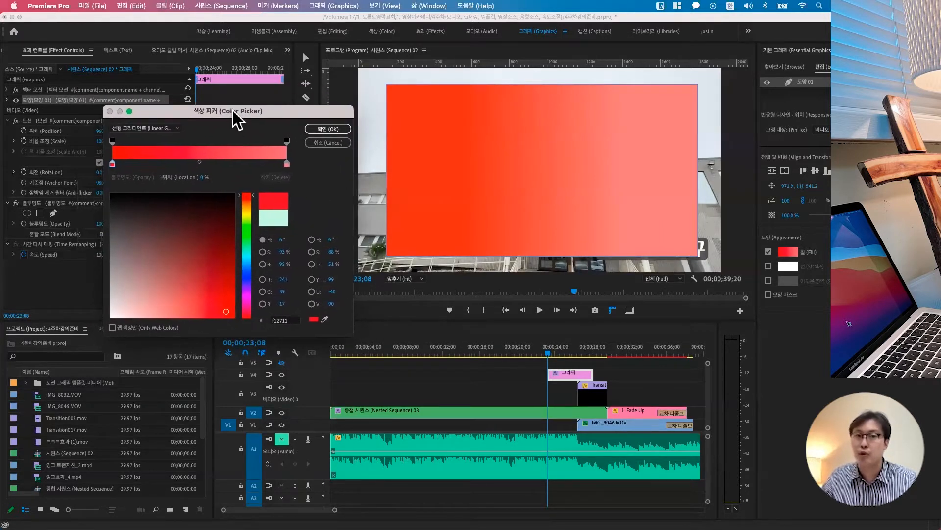
pyautogui.click(286, 164)
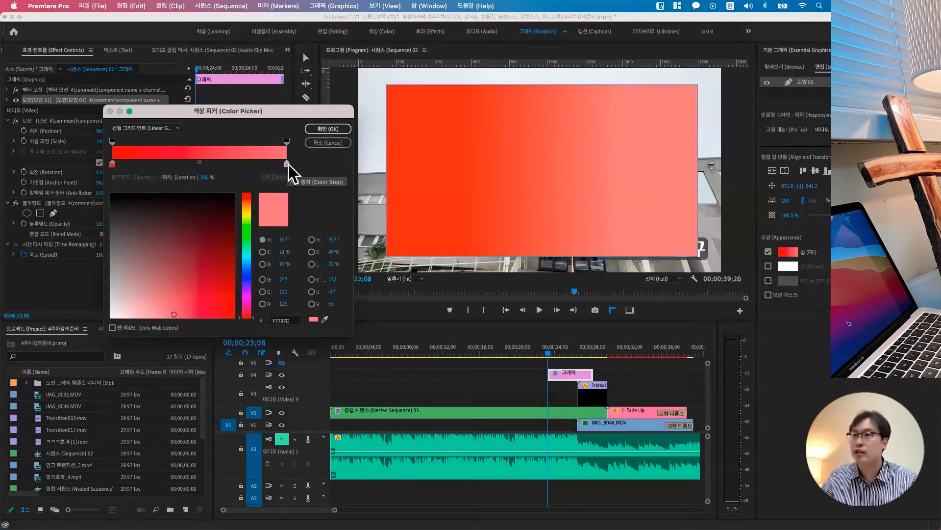
pyautogui.hotkey('ctrl', 'Right')
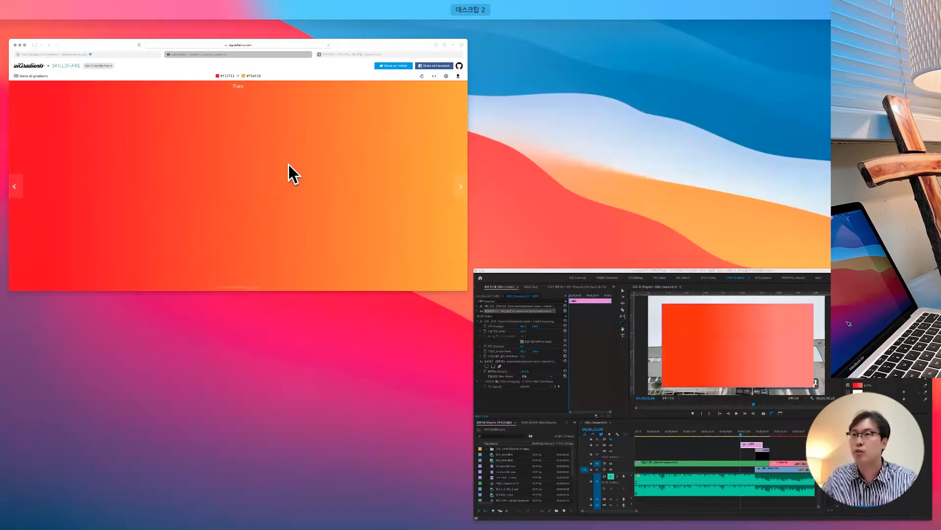
pyautogui.click(288, 164)
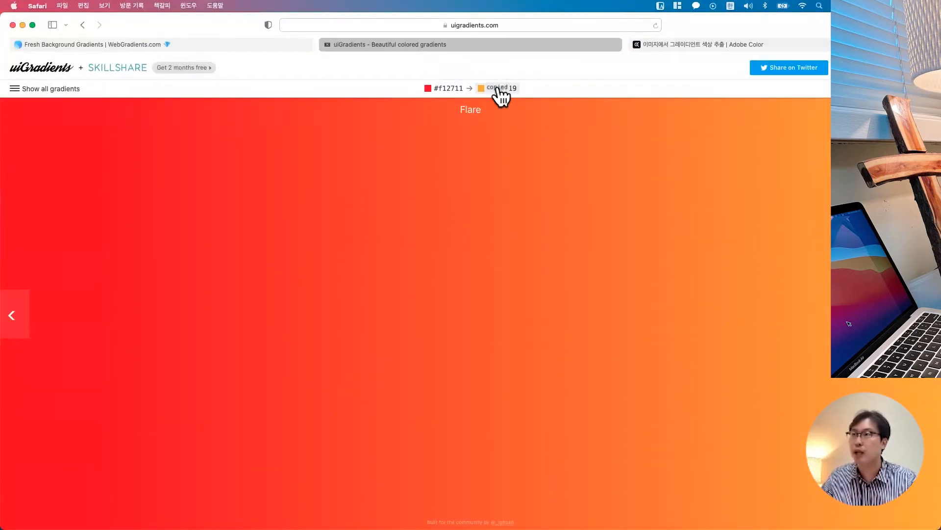
# Step: Return to Premiere Pro, set the gradient's ending colour stop to f5af19, and accept the colour
pyautogui.hotkey('ctrl', 'Up')
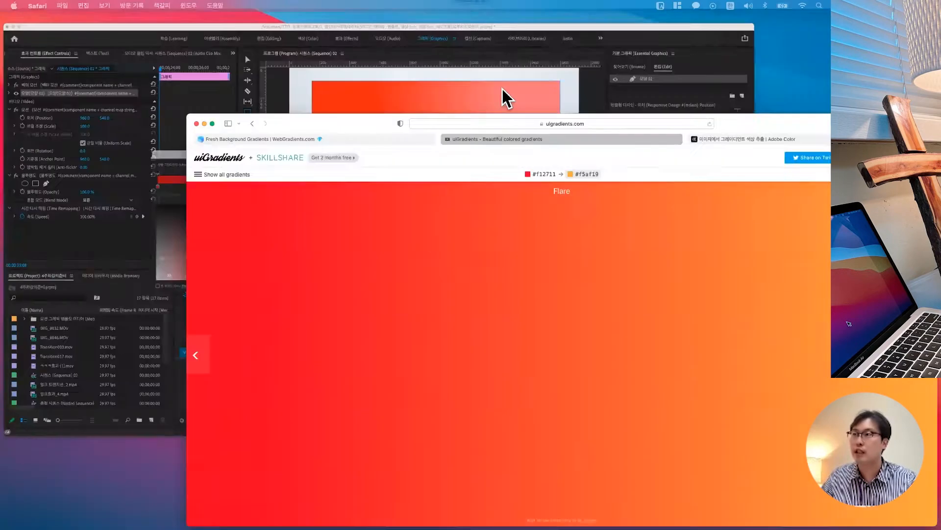
pyautogui.click(357, 120)
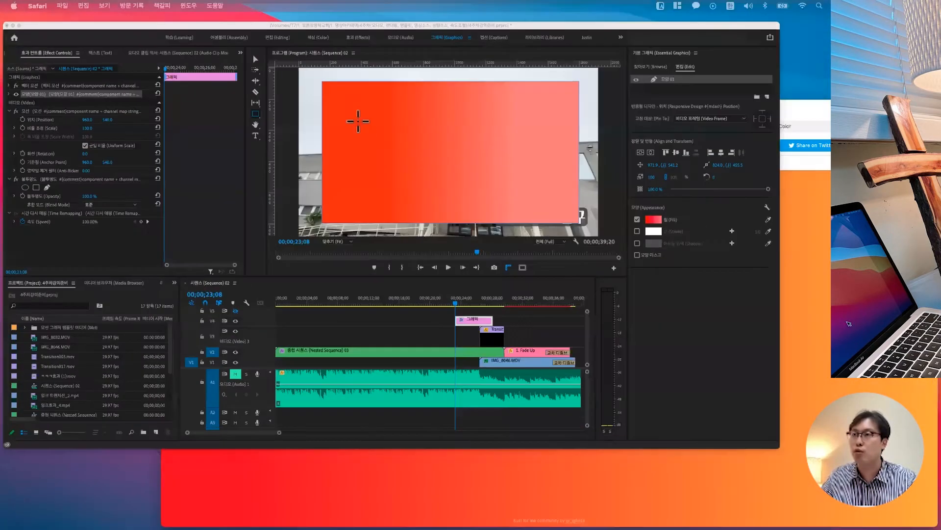
pyautogui.click(288, 319)
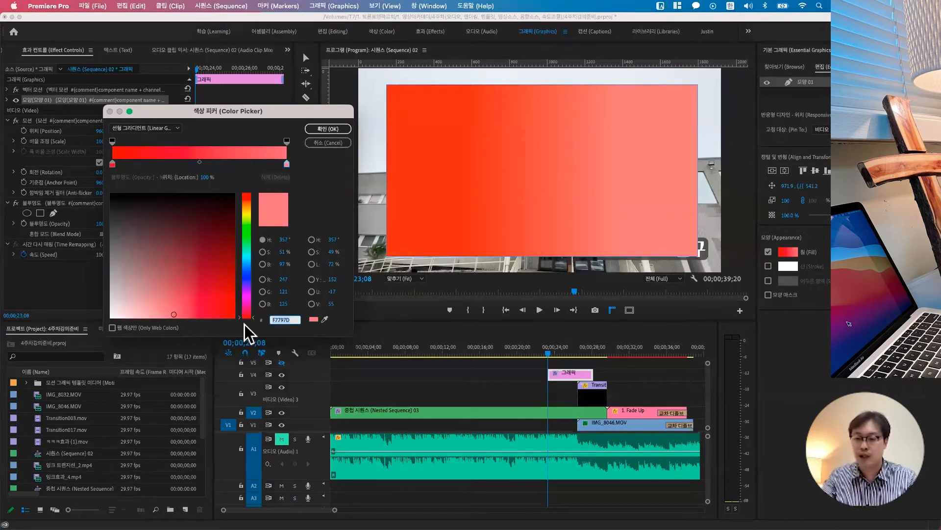
pyautogui.press('BackSpace')
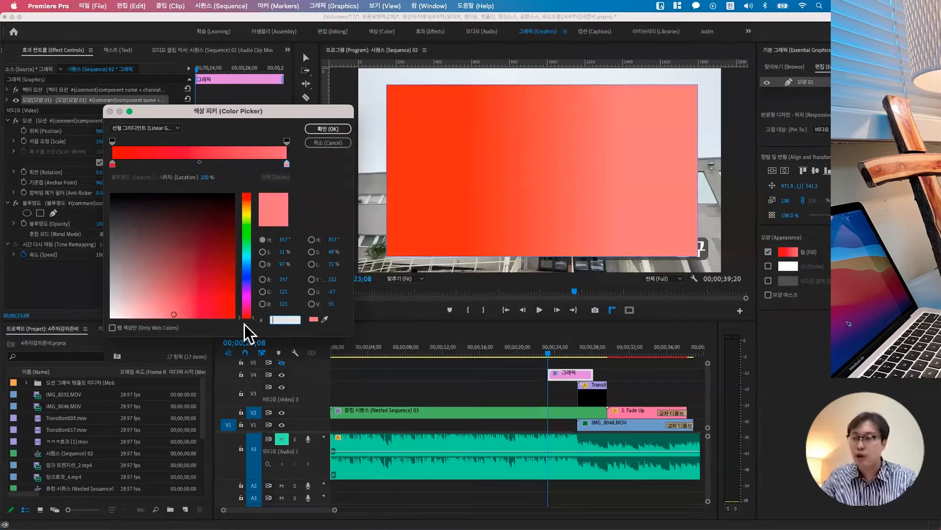
pyautogui.write('#f5af19')
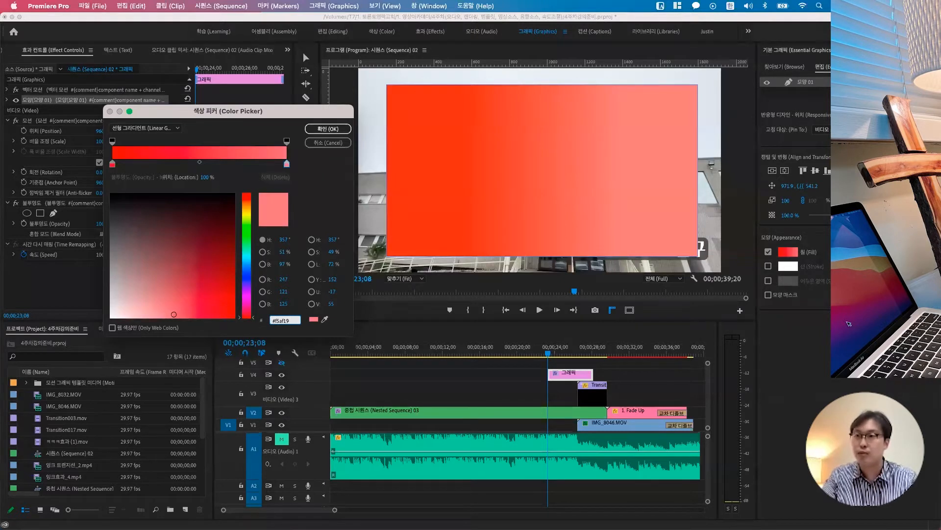
pyautogui.press('BackSpace')
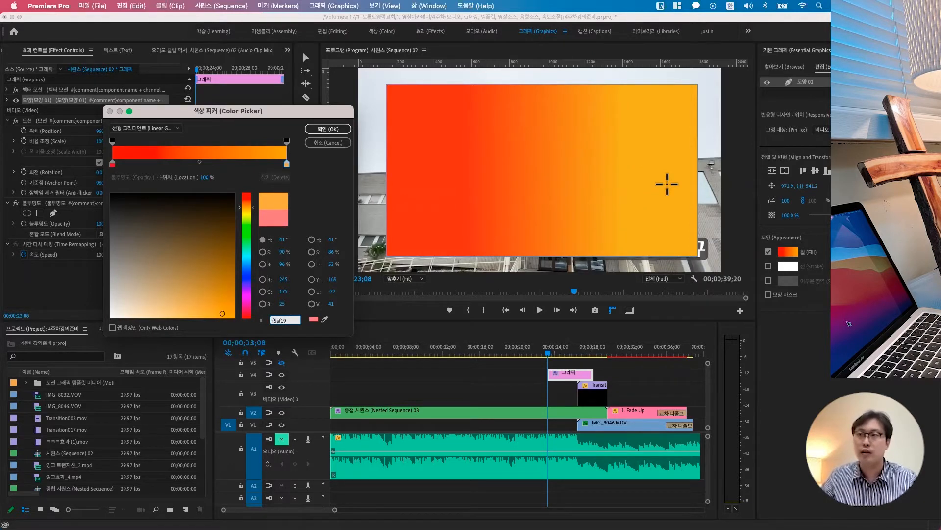
pyautogui.click(337, 129)
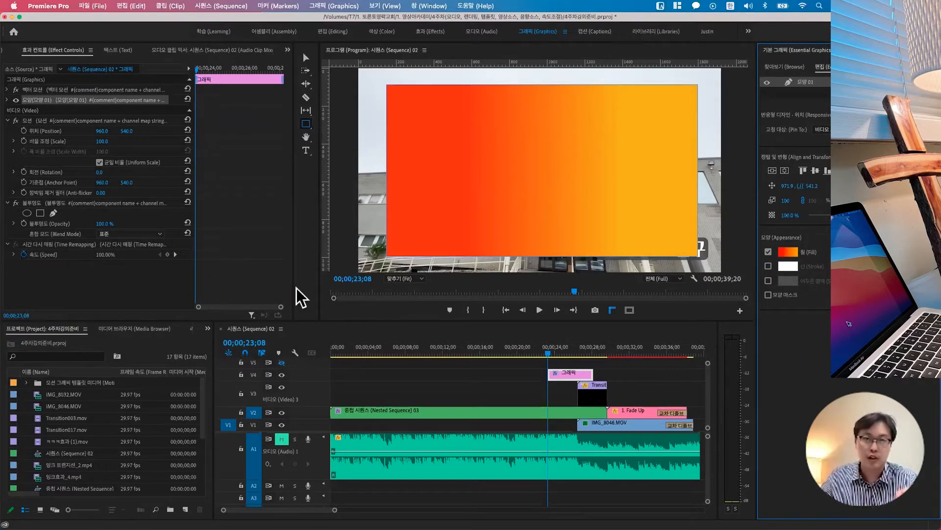
# Step: With the Selection tool, reposition the gradient's start handle near the rectangle's upper-right corner and its end handle towards the lower-left
pyautogui.click(306, 58)
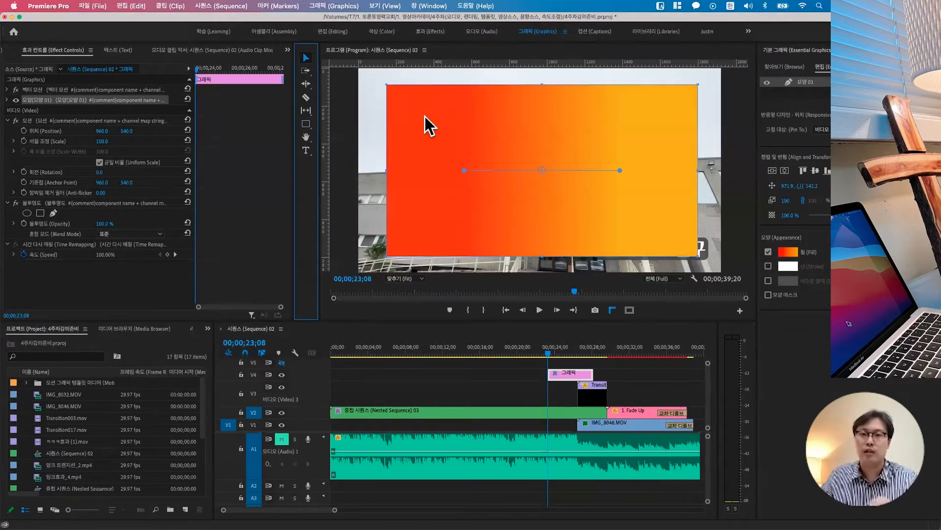
pyautogui.moveTo(464, 170); pyautogui.dragTo(418, 97)
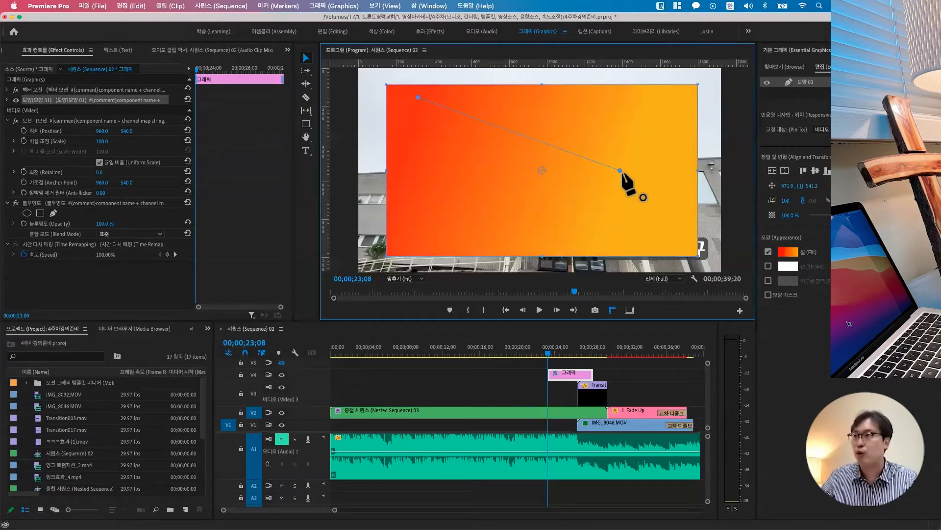
pyautogui.moveTo(620, 171); pyautogui.dragTo(623, 254)
pyautogui.moveTo(418, 97); pyautogui.dragTo(542, 96)
pyautogui.moveTo(623, 254); pyautogui.dragTo(440, 219)
pyautogui.moveTo(543, 96); pyautogui.dragTo(693, 100)
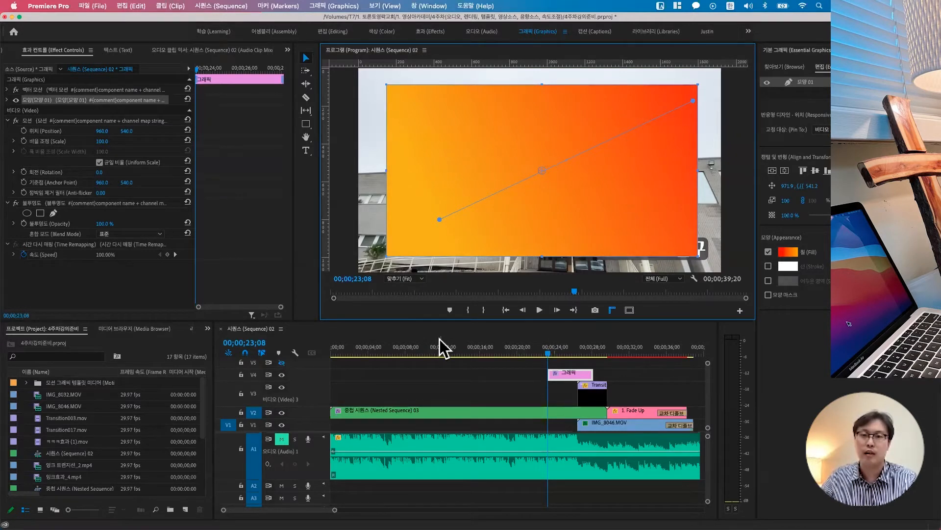
pyautogui.click(306, 59)
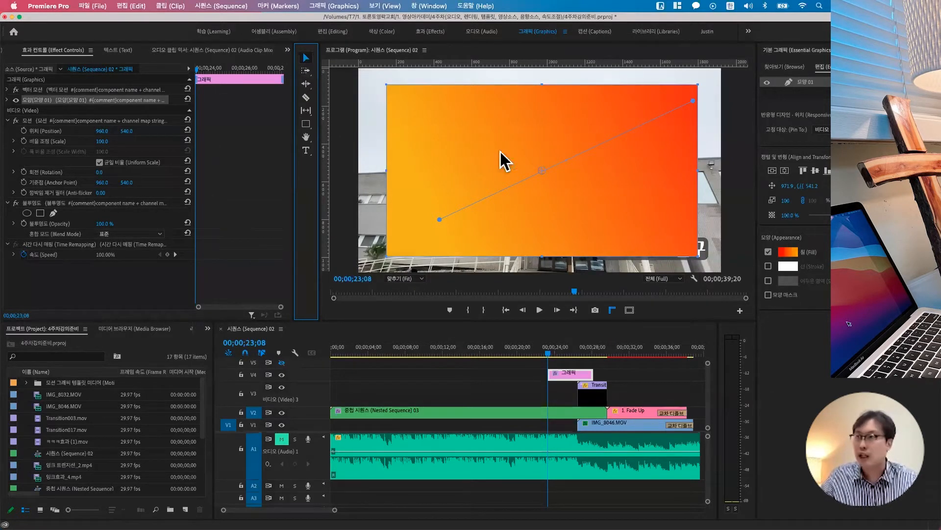
pyautogui.moveTo(511, 151); pyautogui.dragTo(513, 153)
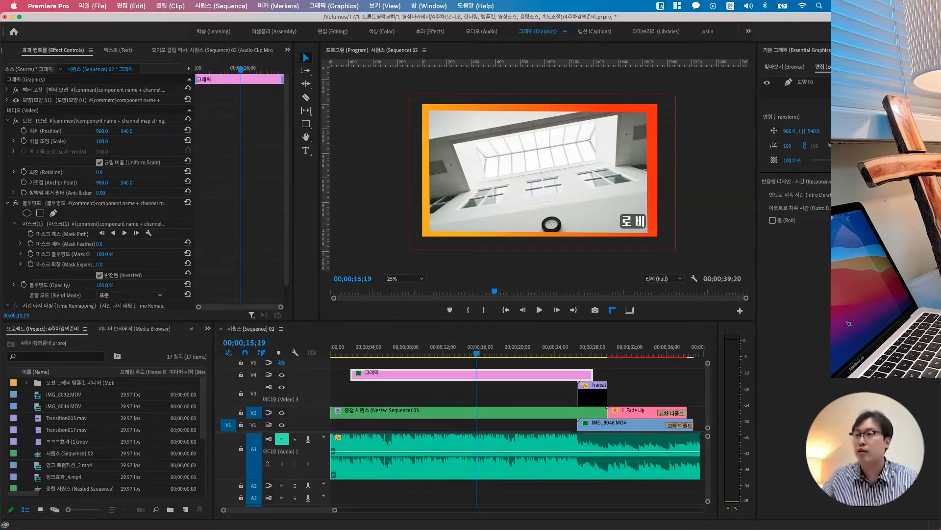
# Step: Delete the graphic clip from track V4 and set the program monitor zoom to Fit
pyautogui.click(454, 375)
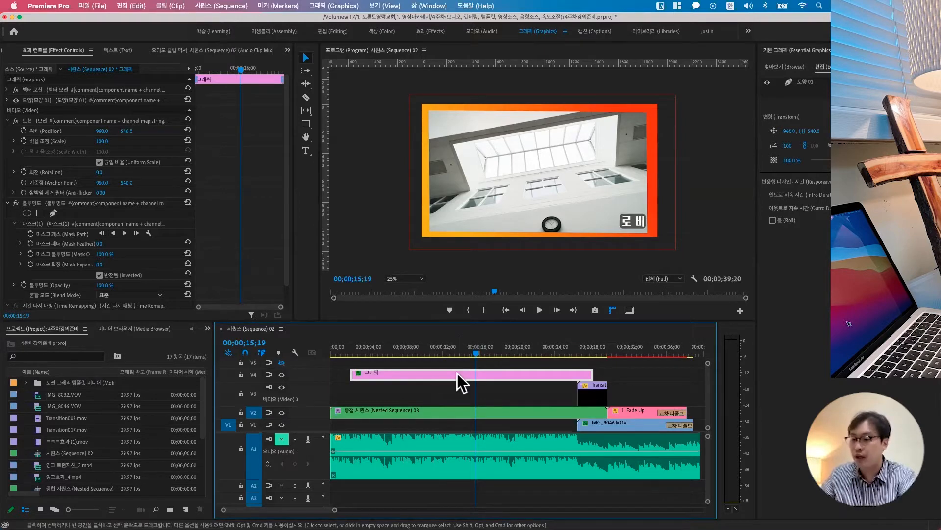
pyautogui.press('Delete')
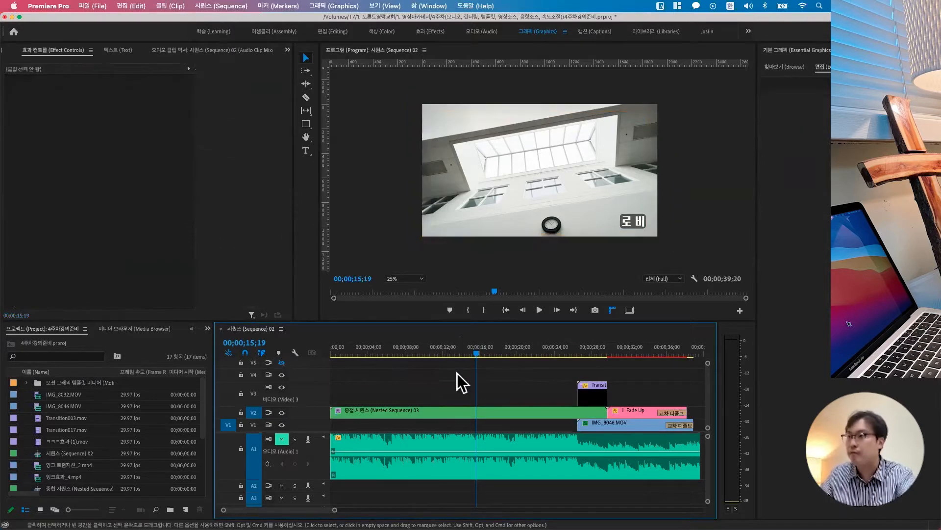
pyautogui.click(402, 278)
pyautogui.click(403, 288)
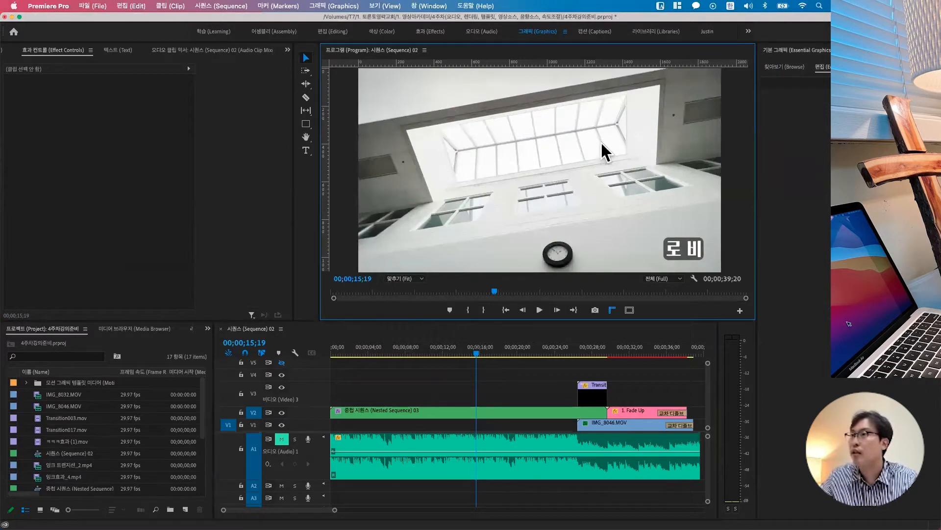
# Step: Switch to the custom workspace, unmute audio track A1, and select its music clip with the playhead at the sequence start
pyautogui.click(710, 31)
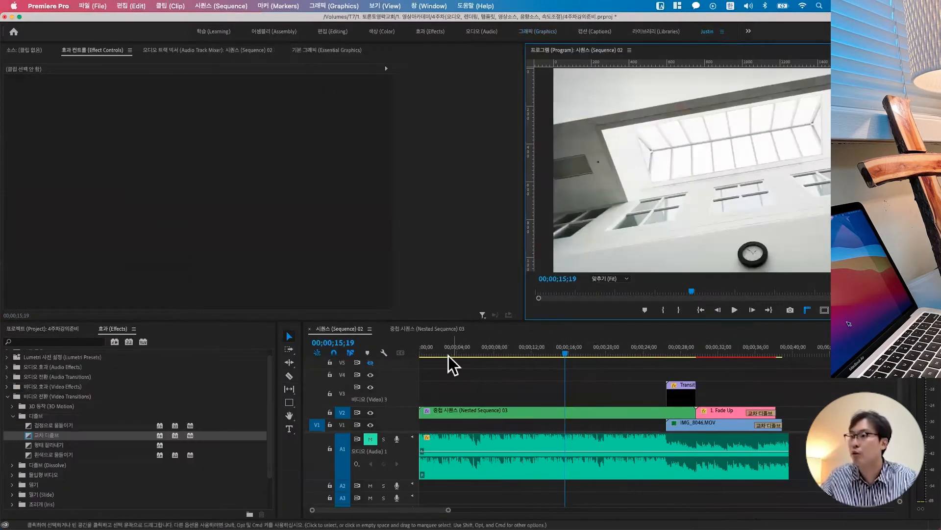
pyautogui.click(457, 346)
pyautogui.click(370, 439)
pyautogui.click(491, 440)
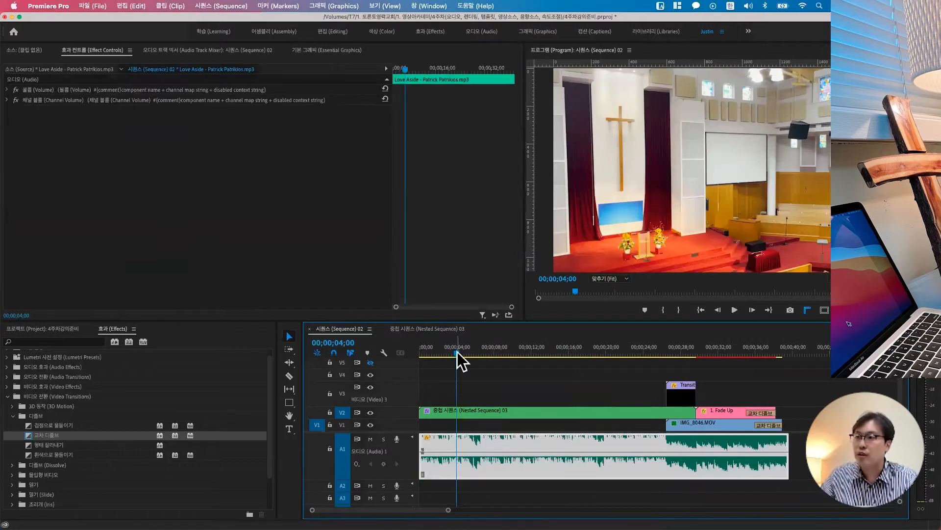
pyautogui.moveTo(458, 353); pyautogui.dragTo(411, 359)
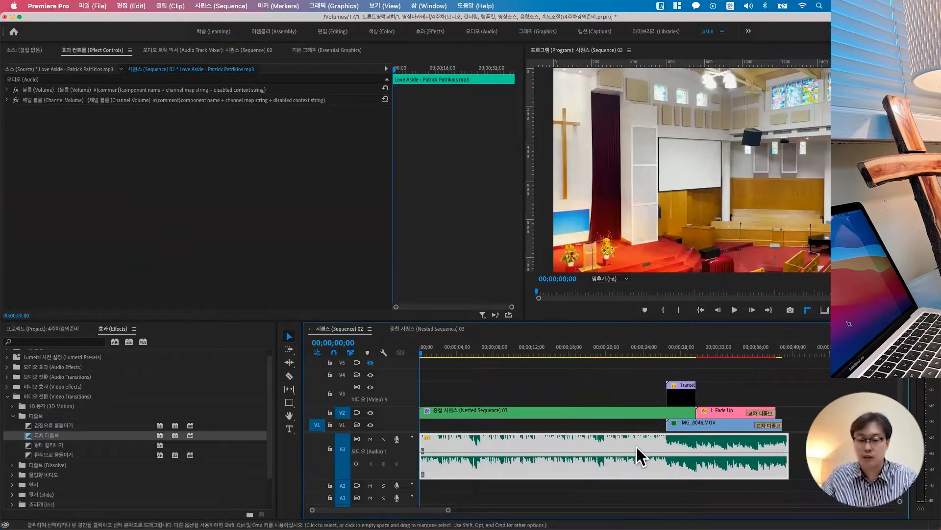
# Step: Extend the A1 music clip well past the footage and trim its end back near the end of IMG_8046.MOV
pyautogui.scroll(-2, 625, 445)
pyautogui.scroll(-4, 624, 445)
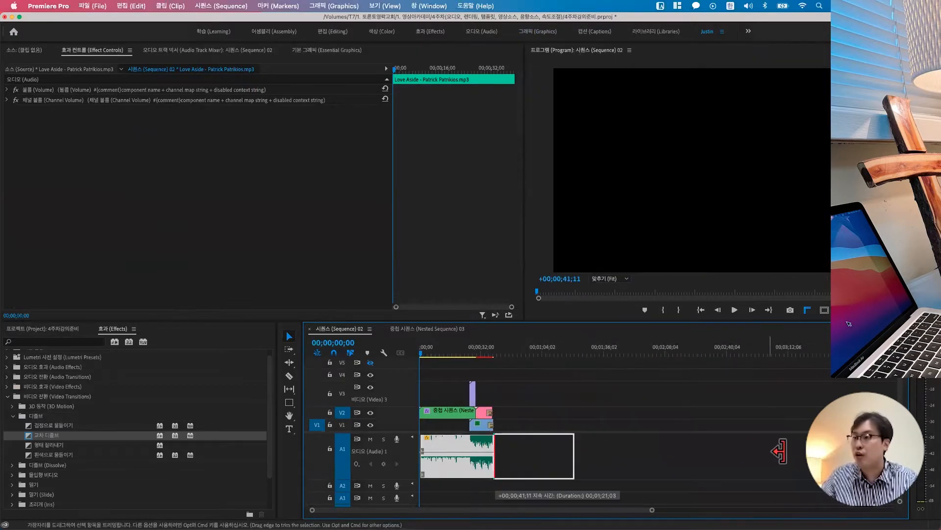
pyautogui.click(495, 353)
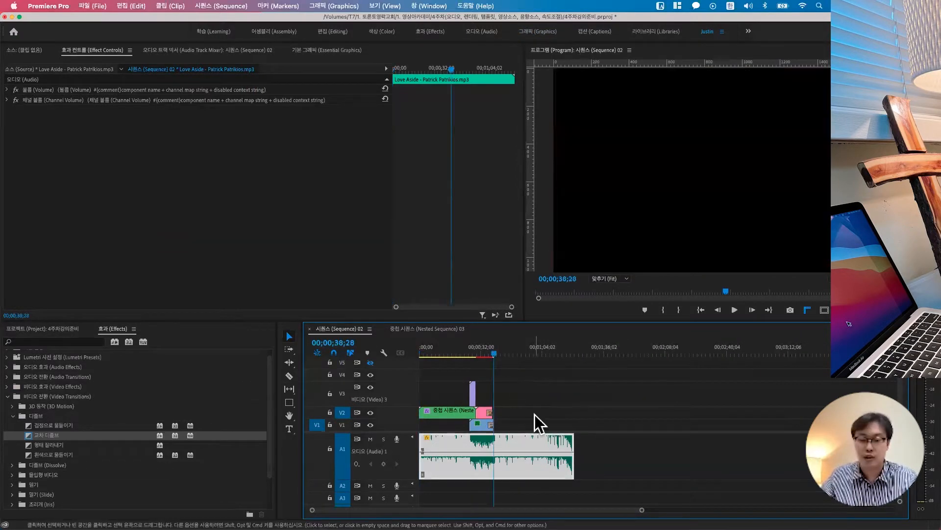
pyautogui.press('w')
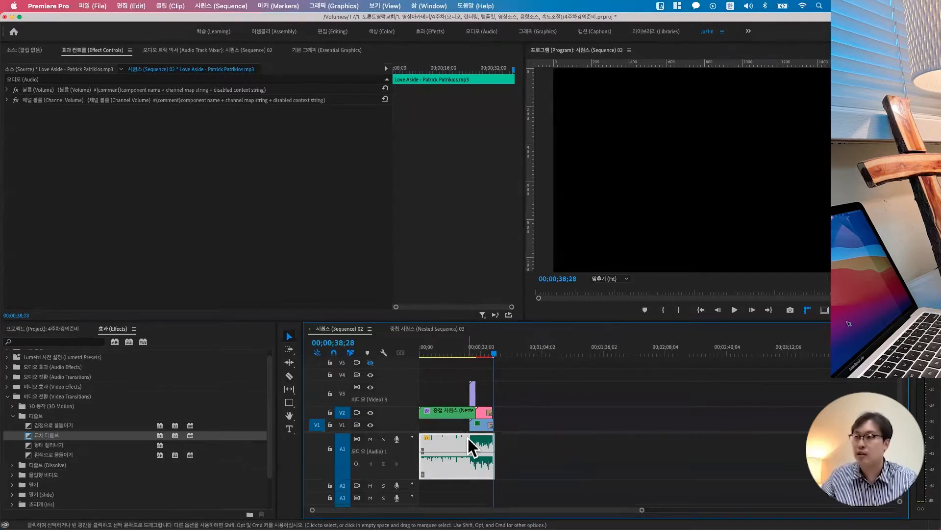
pyautogui.scroll(8, 471, 446)
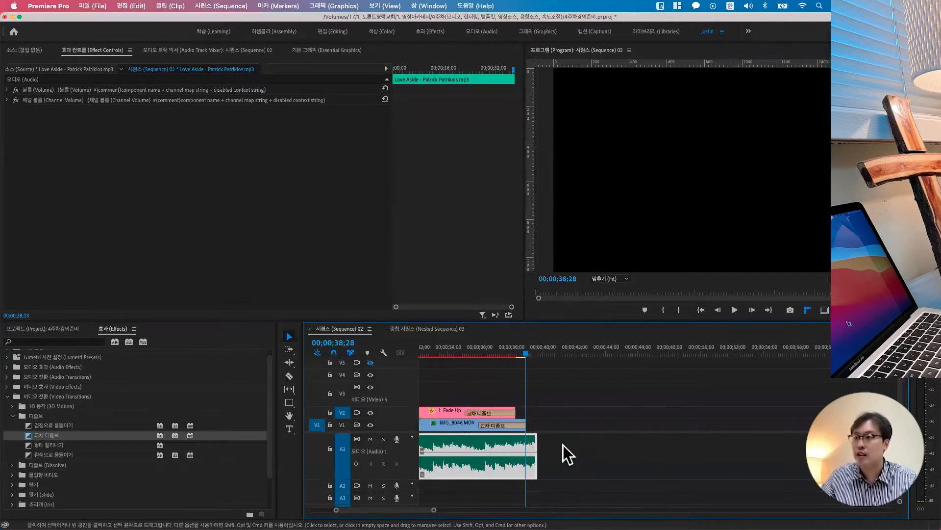
pyautogui.scroll(-8, 568, 454)
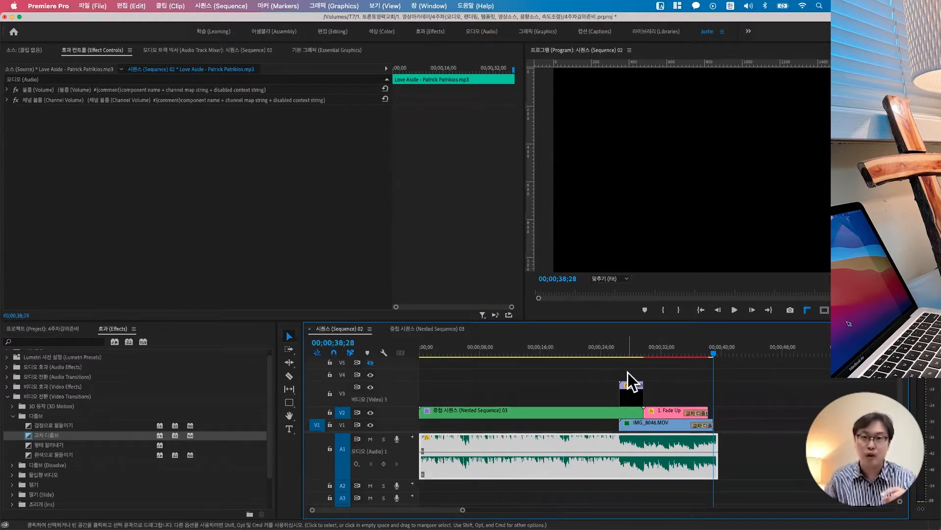
# Step: Play the sequence from 00;00;35;02 to its end to check how the picture and music finish
pyautogui.click(701, 346)
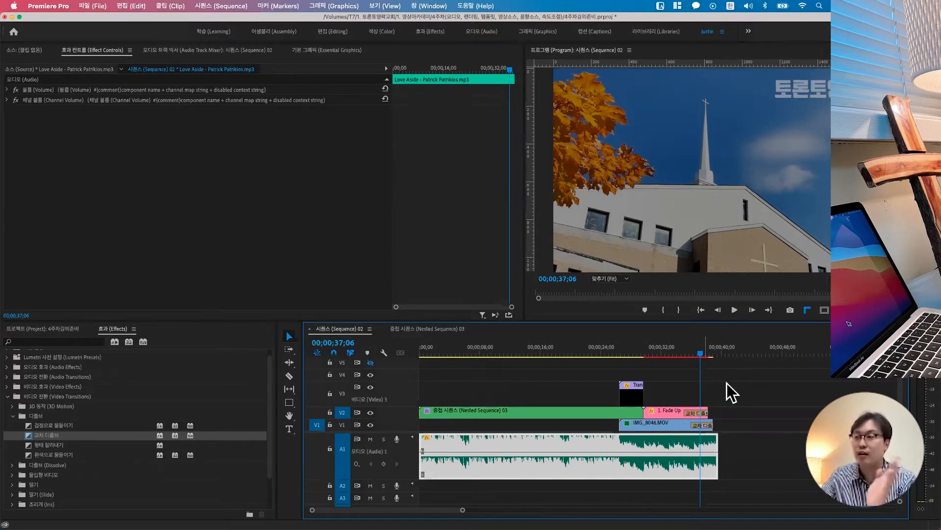
pyautogui.click(684, 350)
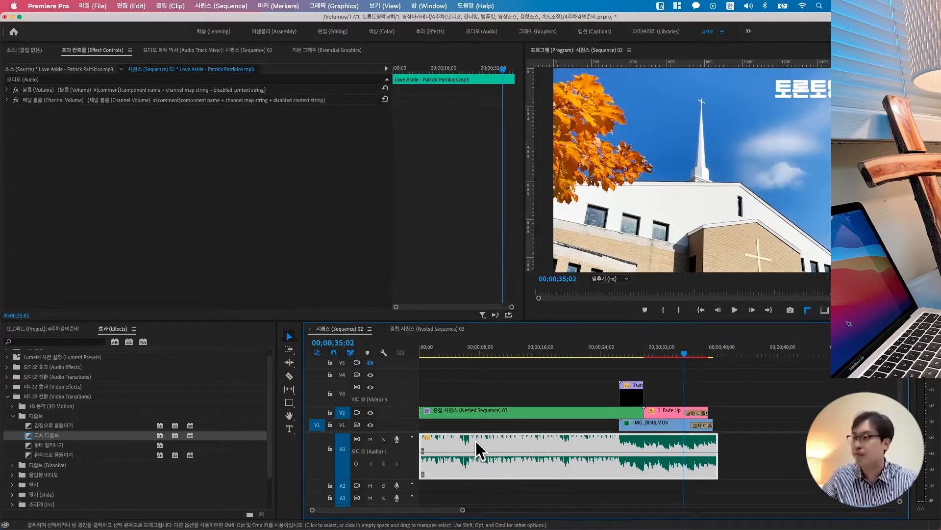
pyautogui.press('space')
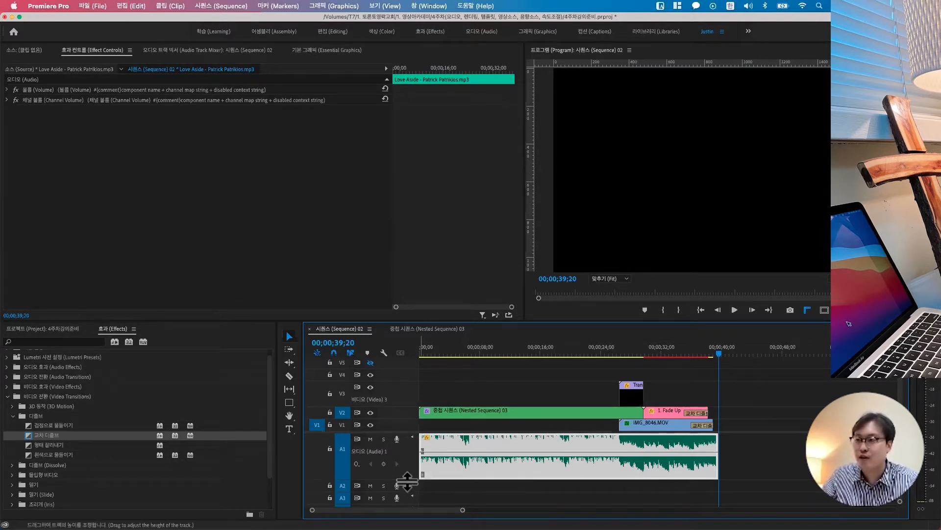
# Step: Increase the height of audio track A1 and choose the Pen tool for the end of its music clip
pyautogui.moveTo(406, 480); pyautogui.dragTo(406, 490)
pyautogui.moveTo(409, 432); pyautogui.dragTo(409, 413)
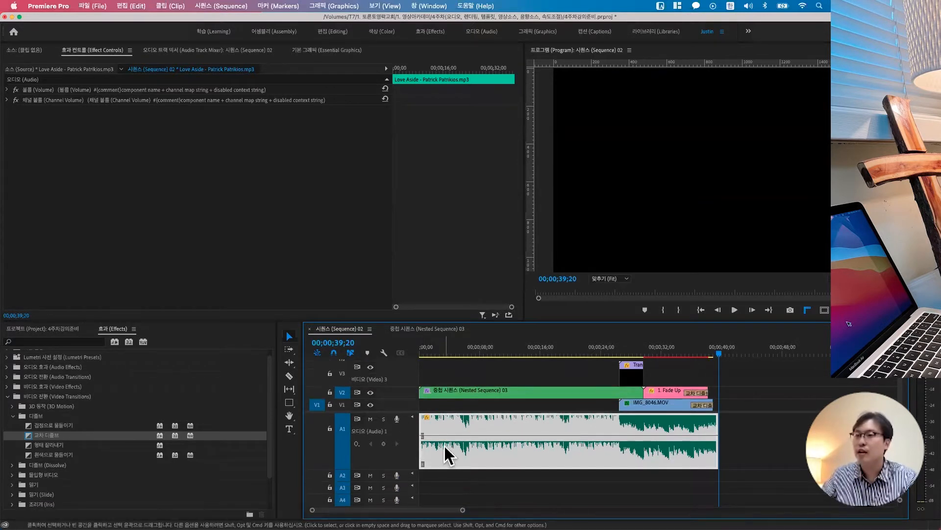
pyautogui.click(289, 336)
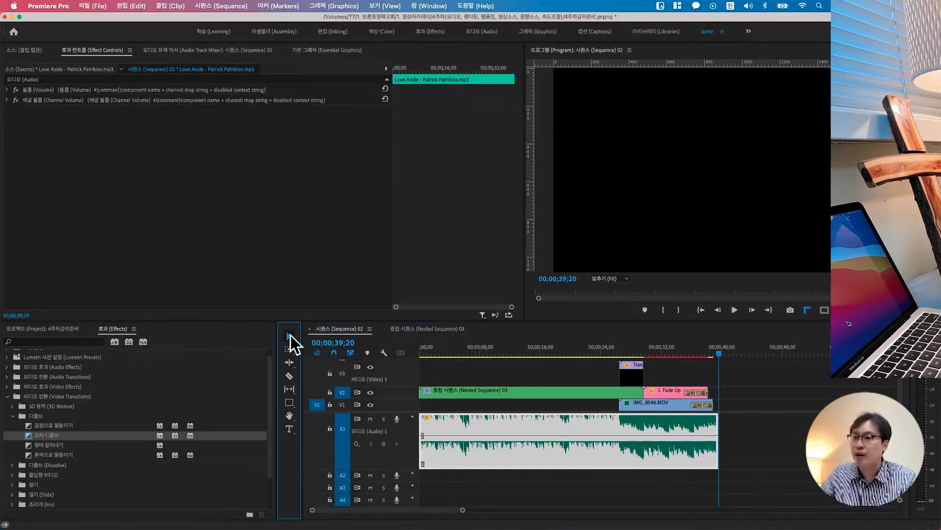
pyautogui.click(292, 404)
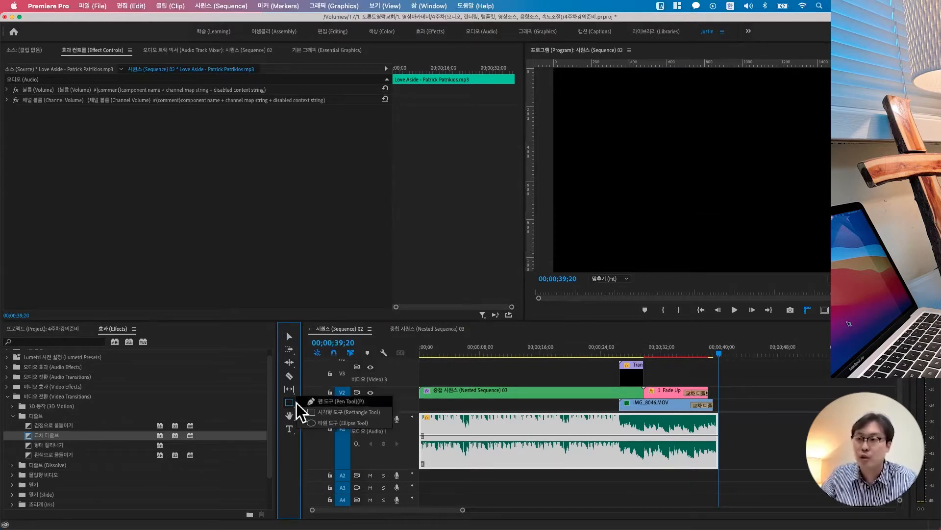
pyautogui.click(332, 402)
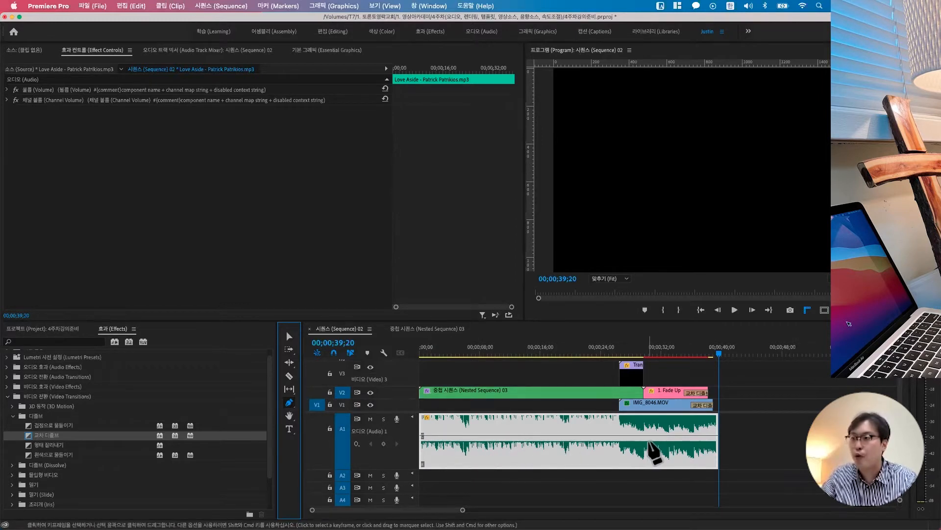
pyautogui.scroll(8, 707, 443)
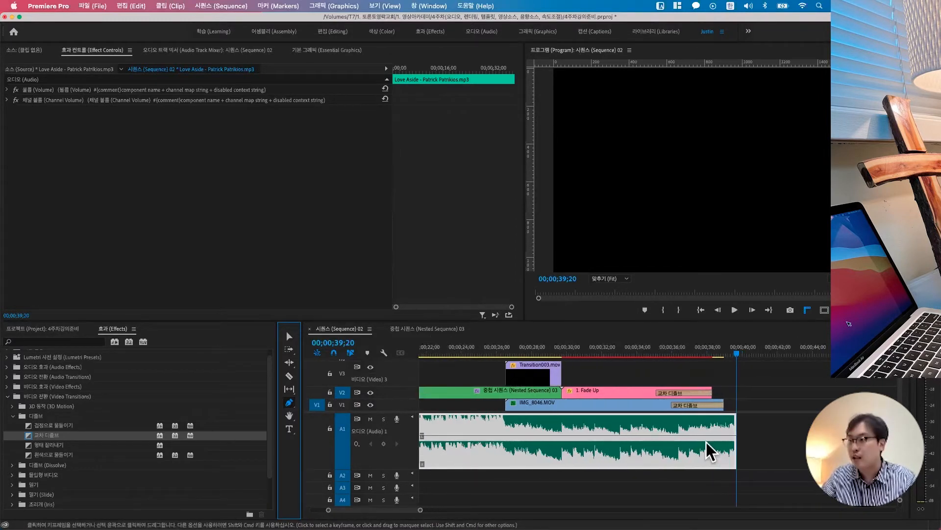
# Step: Fade the A1 music out from just before 00;00;37;00 to its end with volume keyframes, and play it from 00;00;35;21
pyautogui.scroll(3, 707, 444)
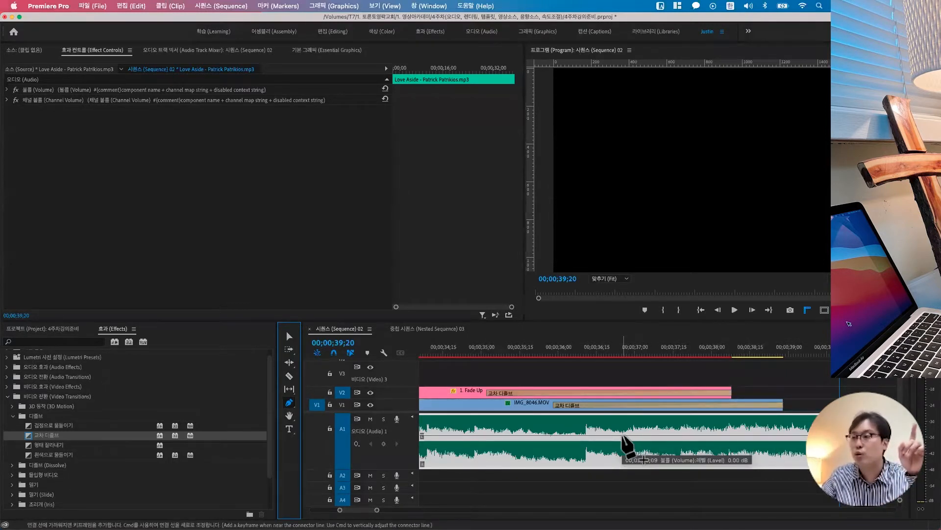
pyautogui.click(622, 435)
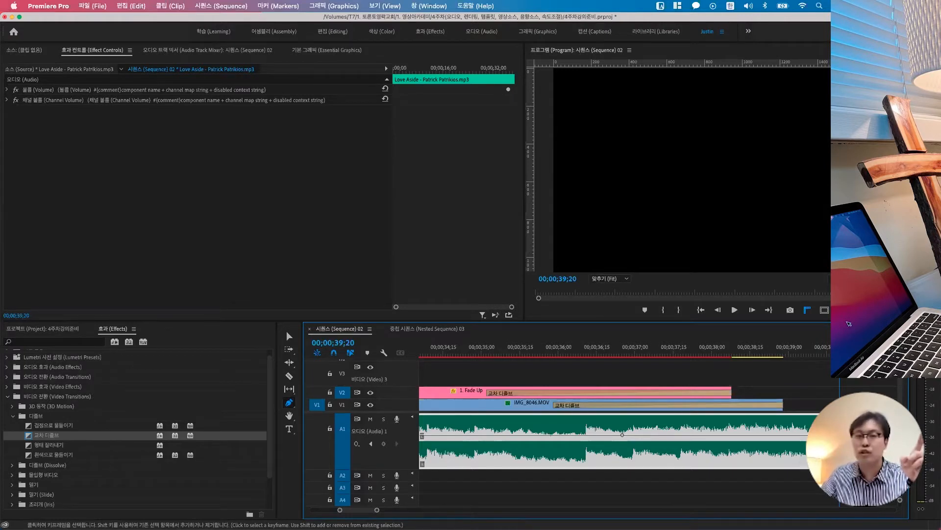
pyautogui.moveTo(832, 434); pyautogui.dragTo(832, 465)
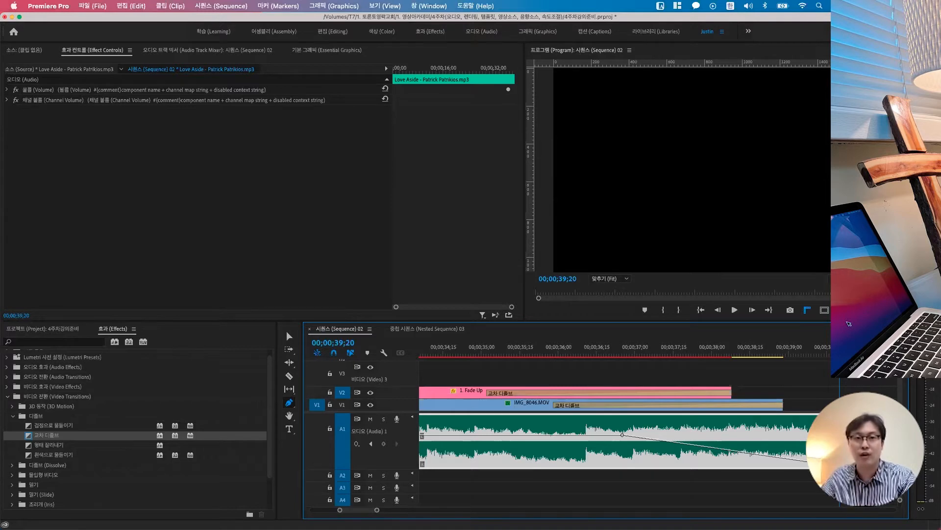
pyautogui.moveTo(574, 343); pyautogui.dragTo(535, 343)
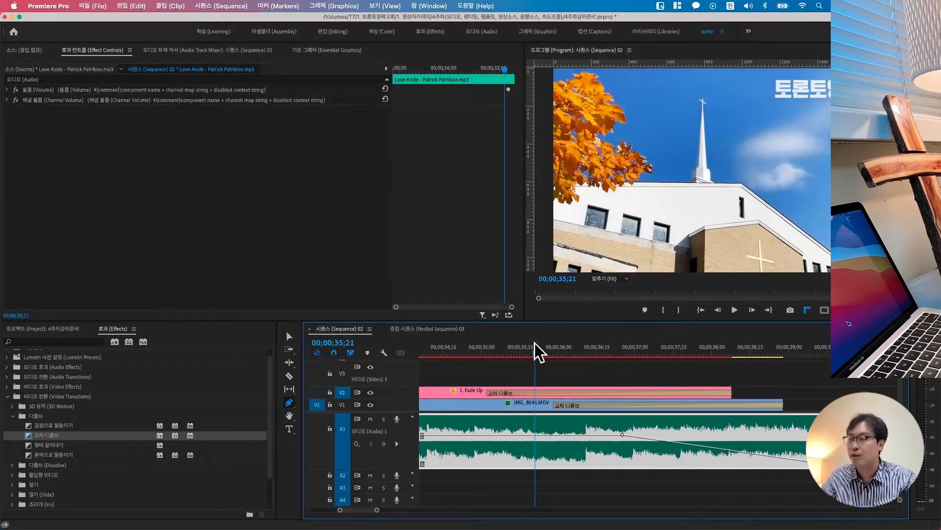
pyautogui.press('space')
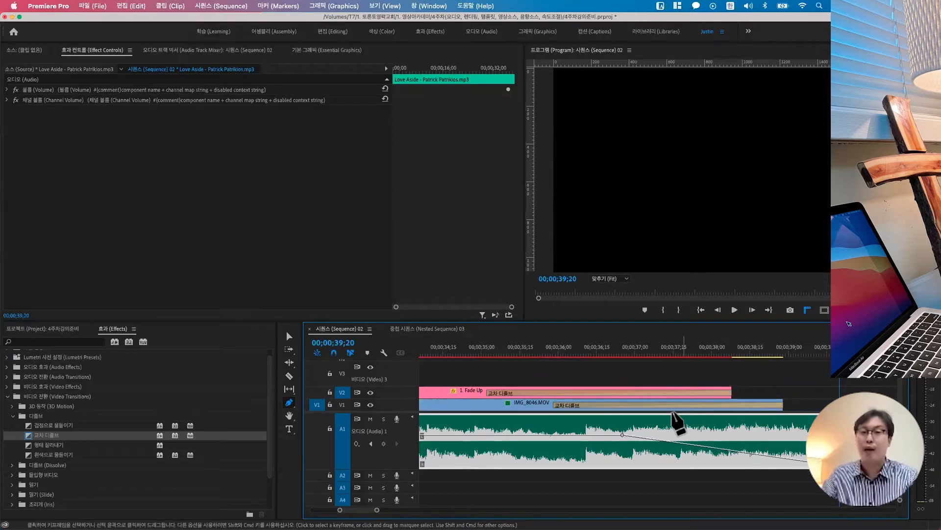
# Step: Play the opening of the sequence from 00;00;00;00 to hear how the music starts
pyautogui.scroll(-10, 671, 411)
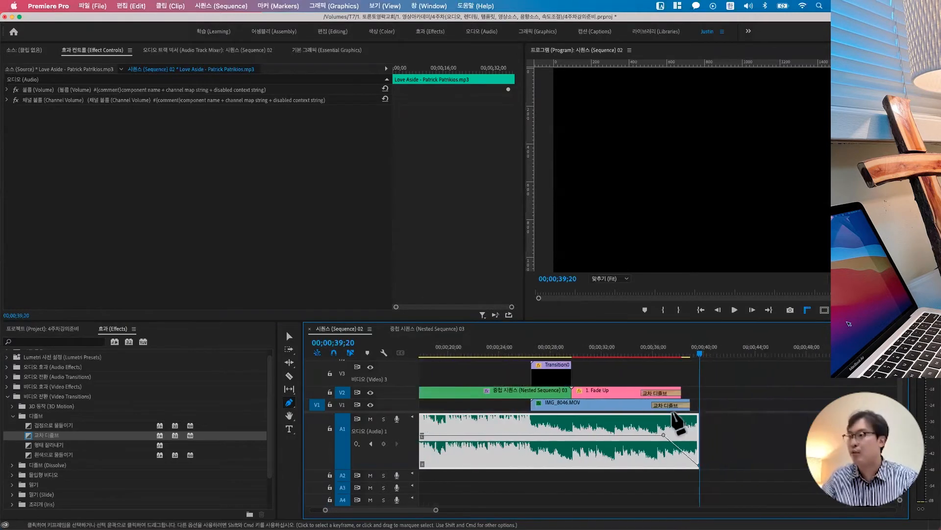
pyautogui.moveTo(444, 348); pyautogui.dragTo(417, 349)
pyautogui.scroll(10, 427, 380)
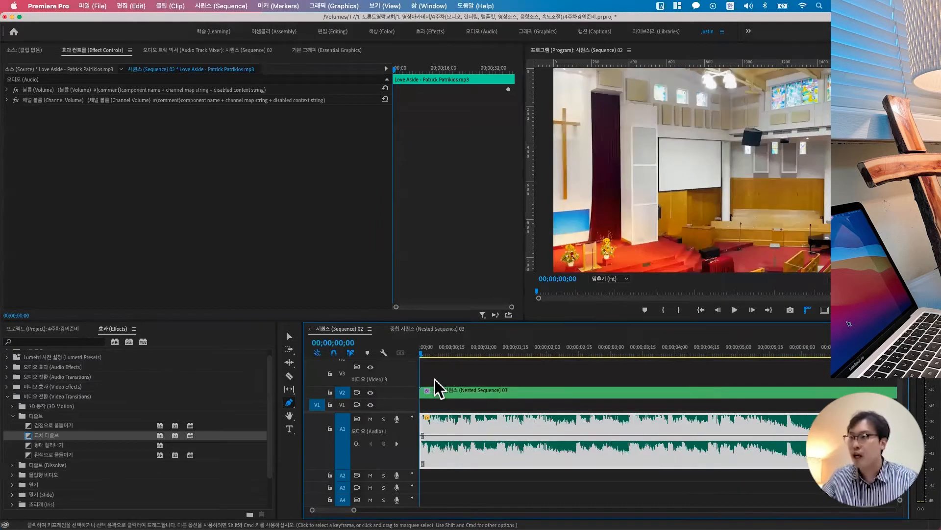
pyautogui.scroll(5, 446, 379)
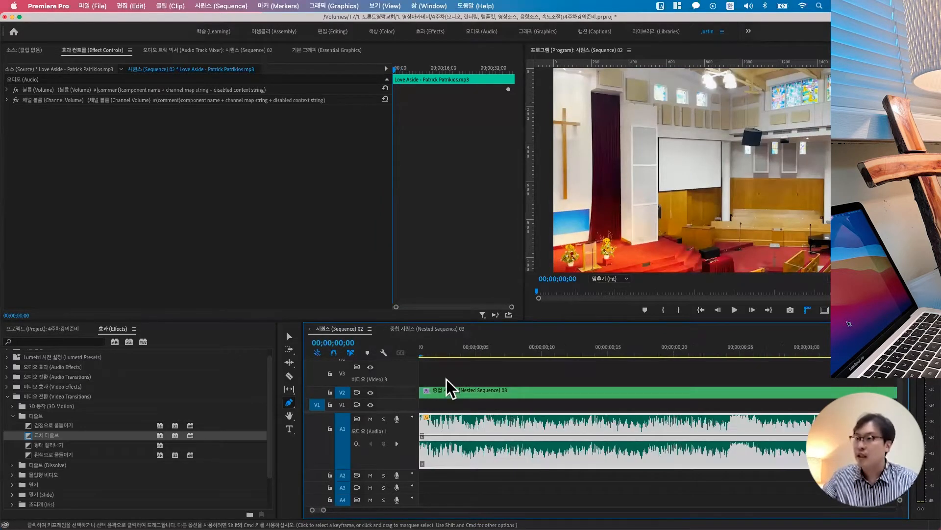
pyautogui.scroll(-1, 446, 378)
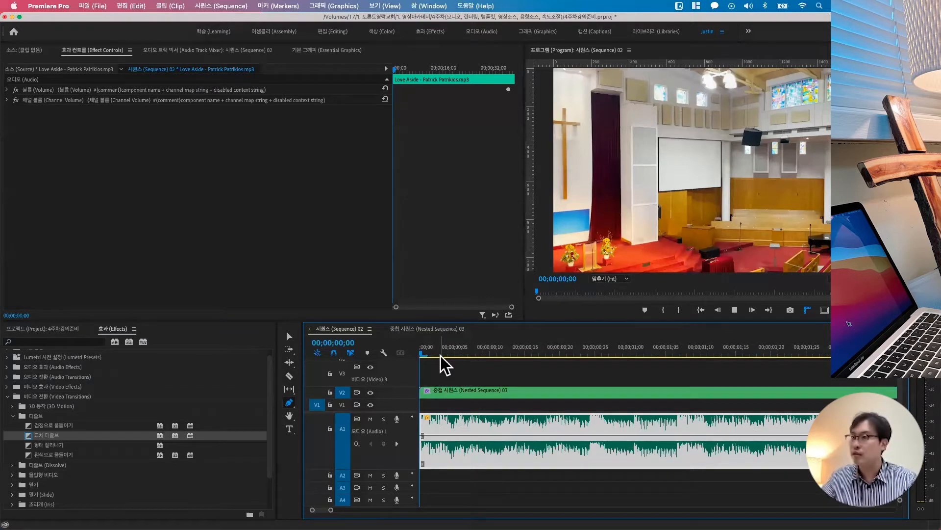
pyautogui.press('space')
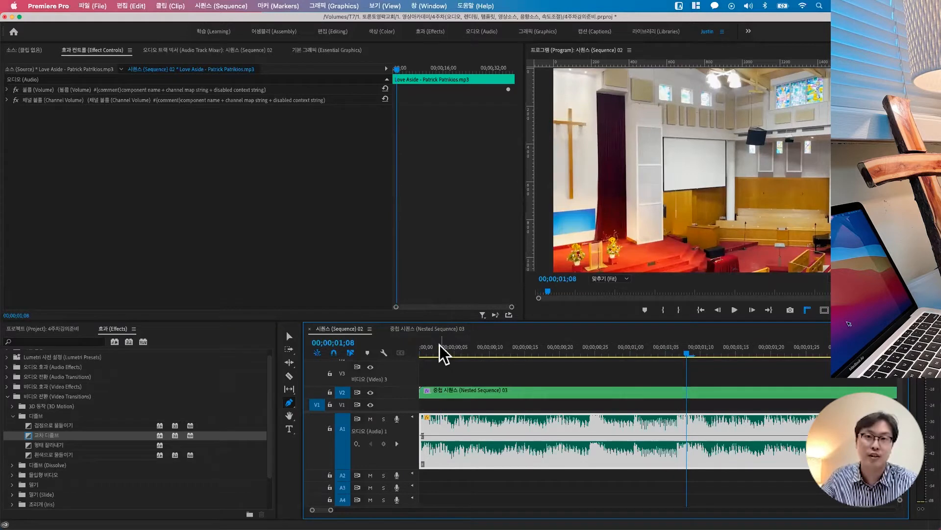
# Step: Fade the A1 music in with volume keyframes, rising from silence at the clip's start to full level at about 00;00;01;09
pyautogui.click(422, 347)
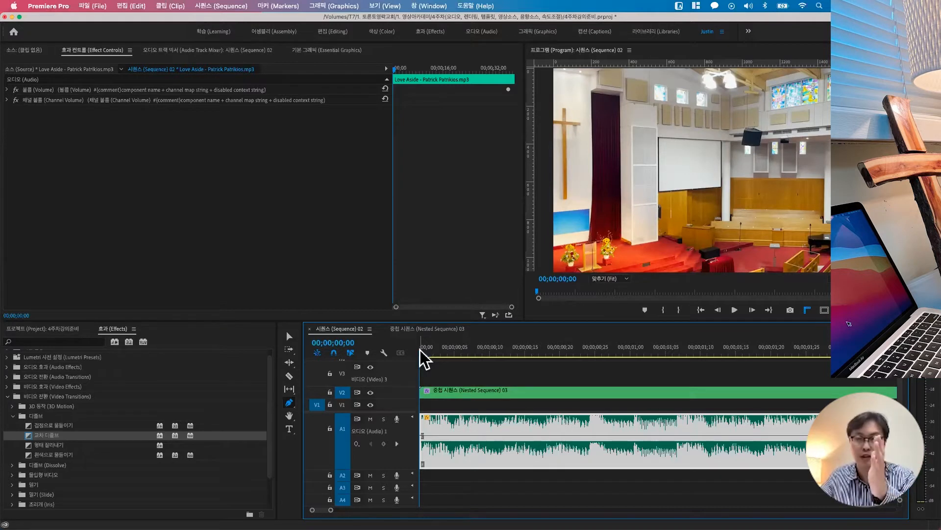
pyautogui.click(695, 435)
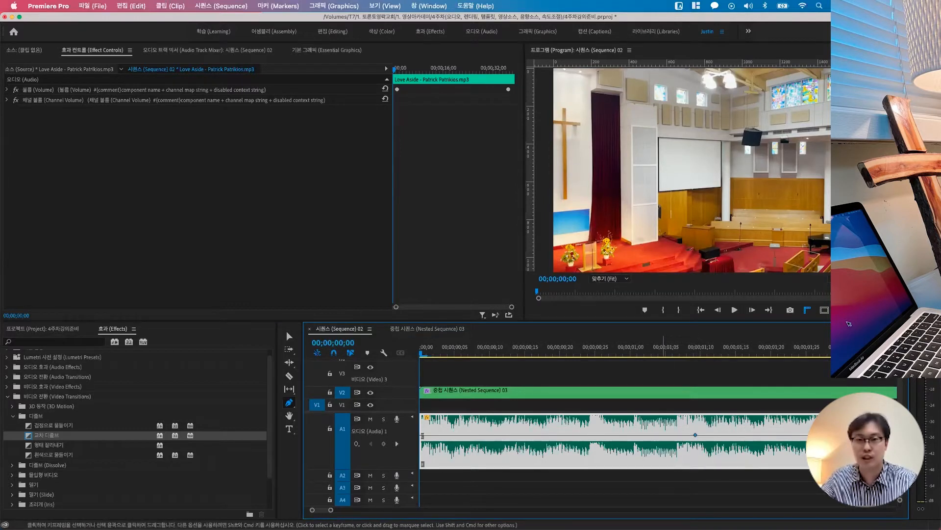
pyautogui.click(422, 434)
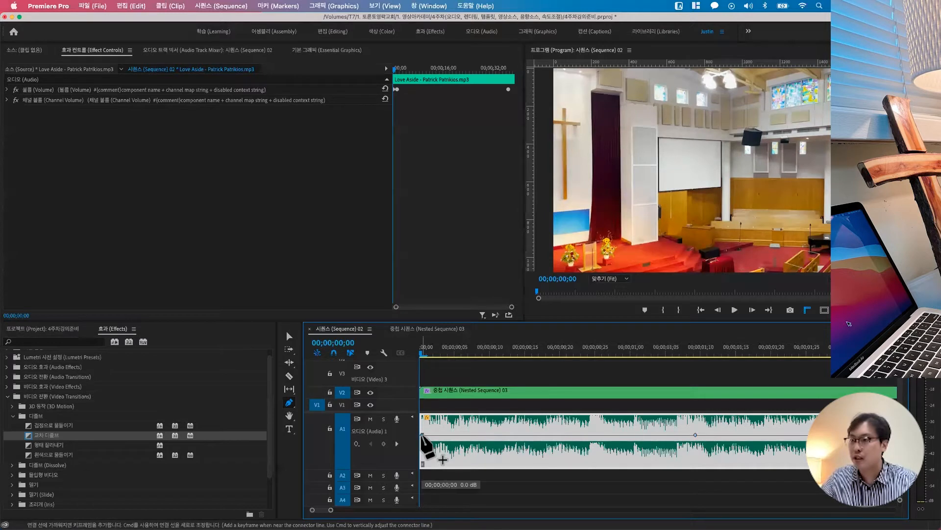
pyautogui.moveTo(422, 435); pyautogui.dragTo(421, 463)
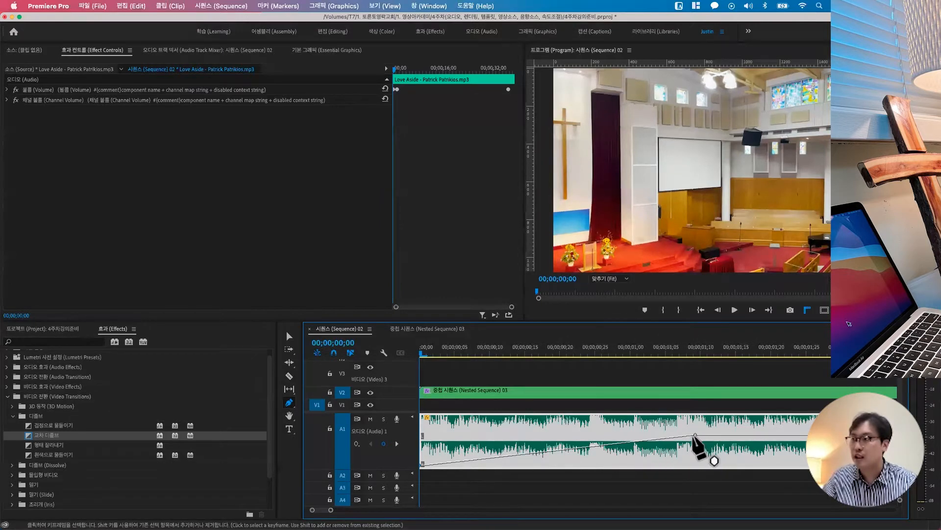
# Step: Play the first two seconds of the sequence to hear the music's fade-in
pyautogui.moveTo(439, 512)
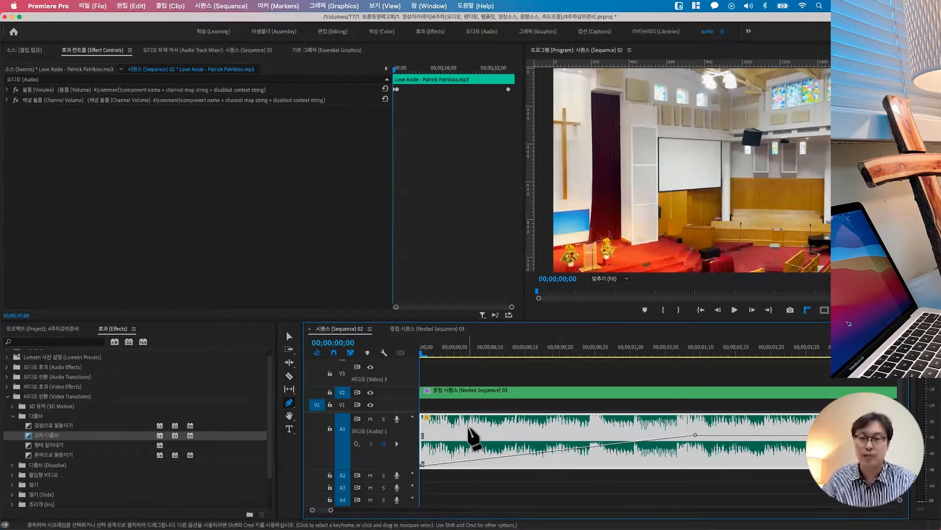
pyautogui.press('space')
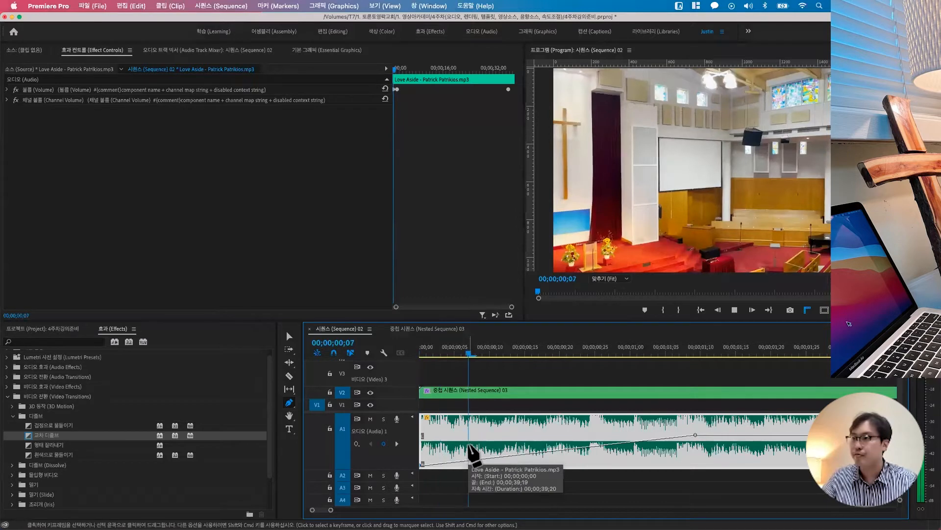
pyautogui.press('space')
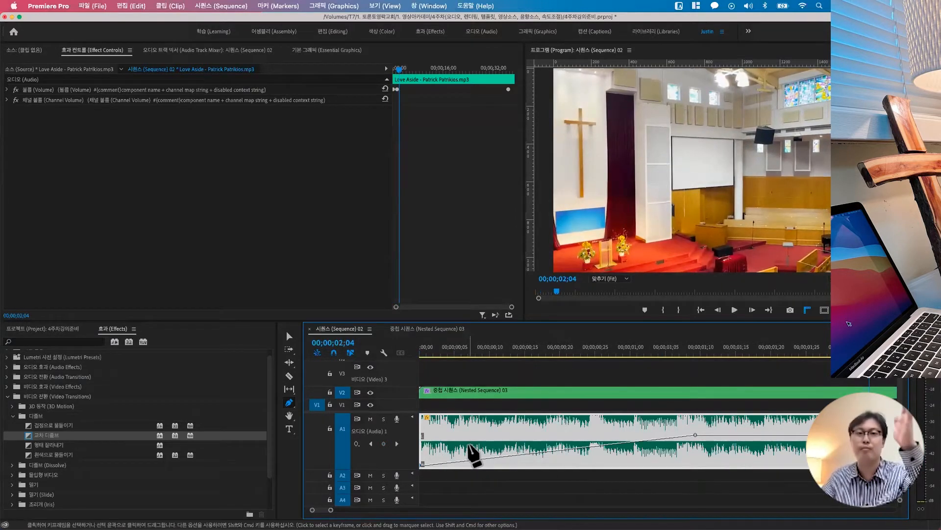
# Step: Lengthen the music's fade-in by moving its full-level keyframe to about 00;00;02;16
pyautogui.press('-')
pyautogui.press('-')
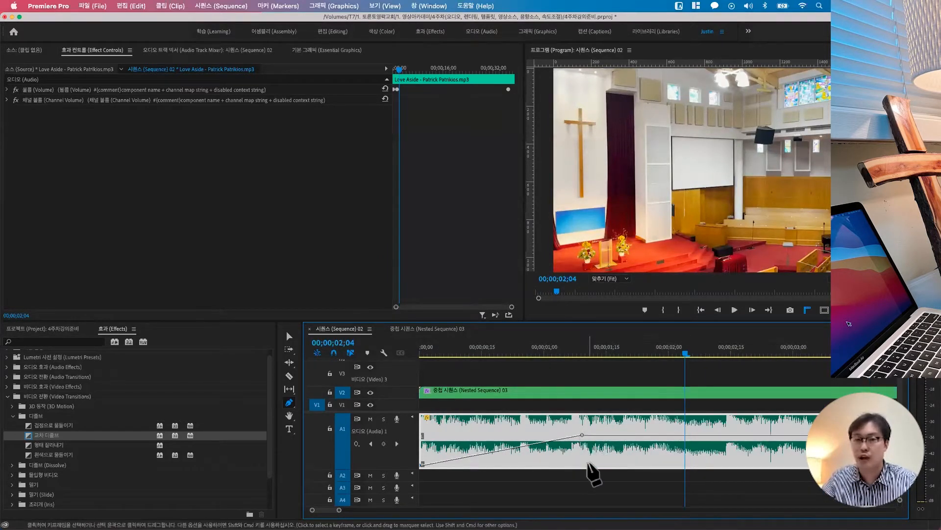
pyautogui.click(582, 435)
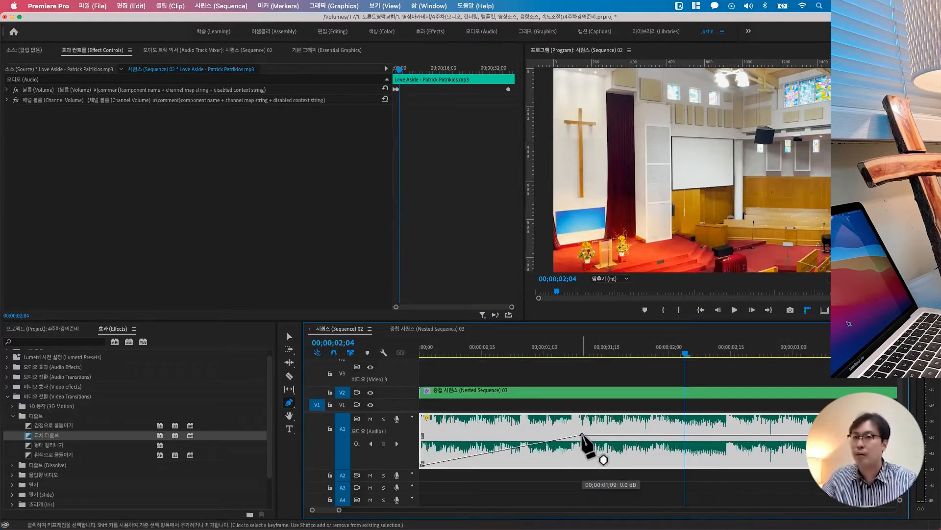
pyautogui.moveTo(582, 435); pyautogui.dragTo(703, 434)
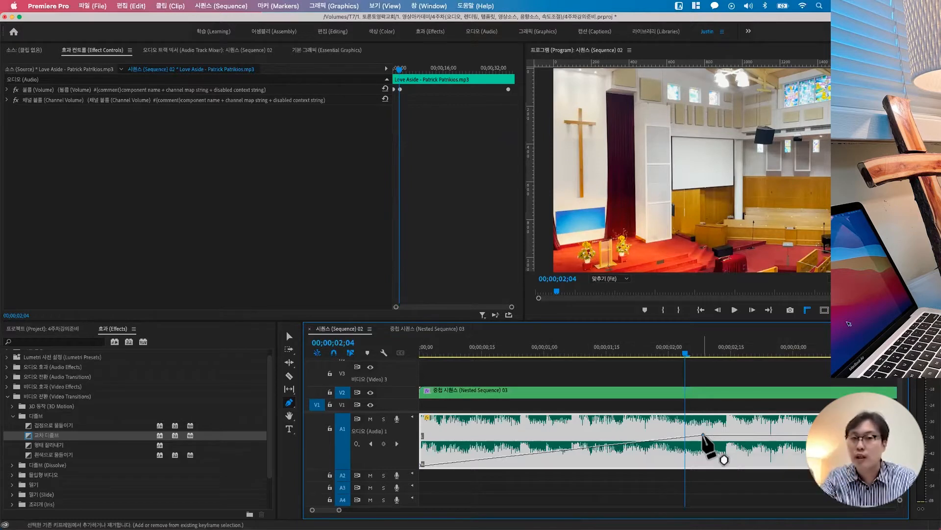
pyautogui.moveTo(703, 435); pyautogui.dragTo(582, 434)
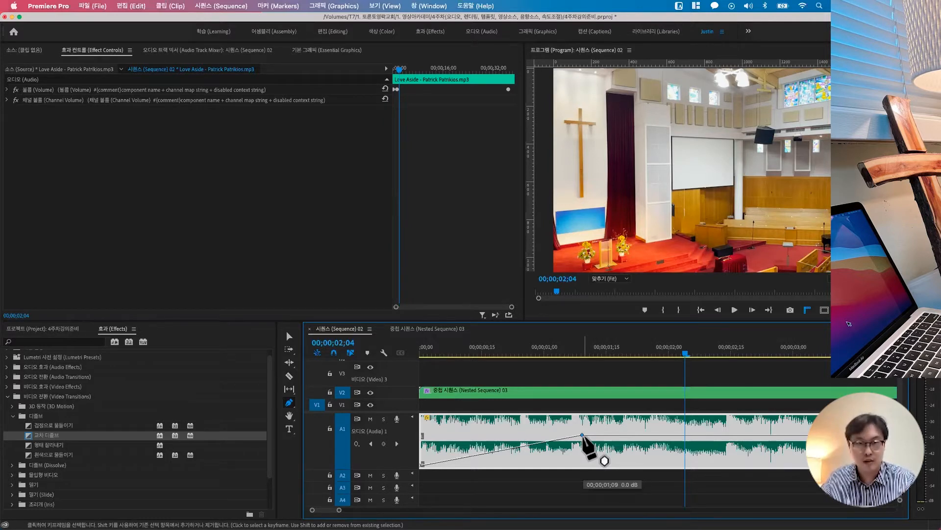
pyautogui.moveTo(583, 434); pyautogui.dragTo(735, 435)
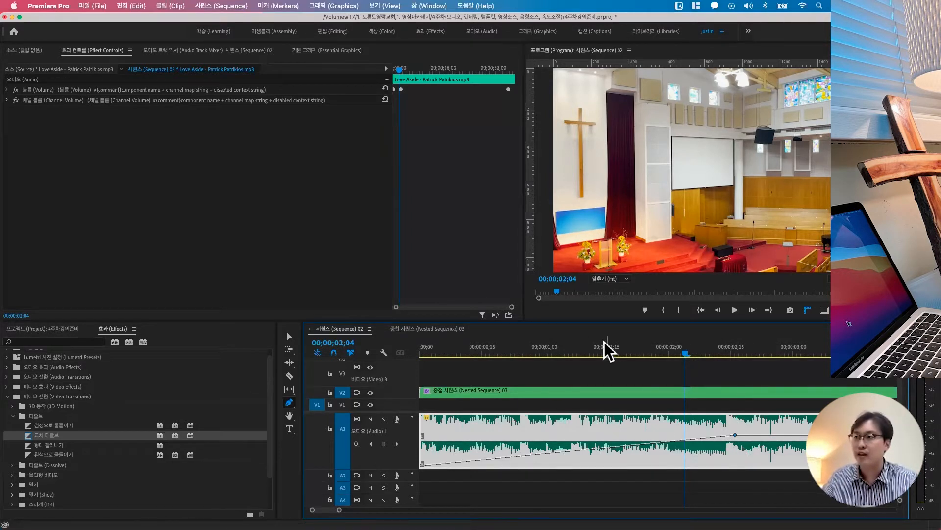
# Step: Play the sequence from its start past 00;00;03;00 to check the longer fade-in
pyautogui.moveTo(438, 349); pyautogui.dragTo(412, 348)
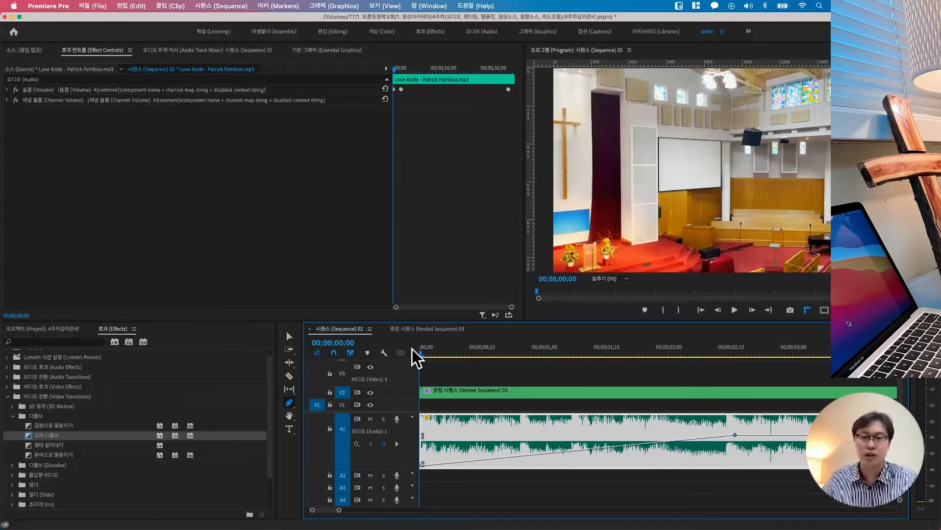
pyautogui.press('space')
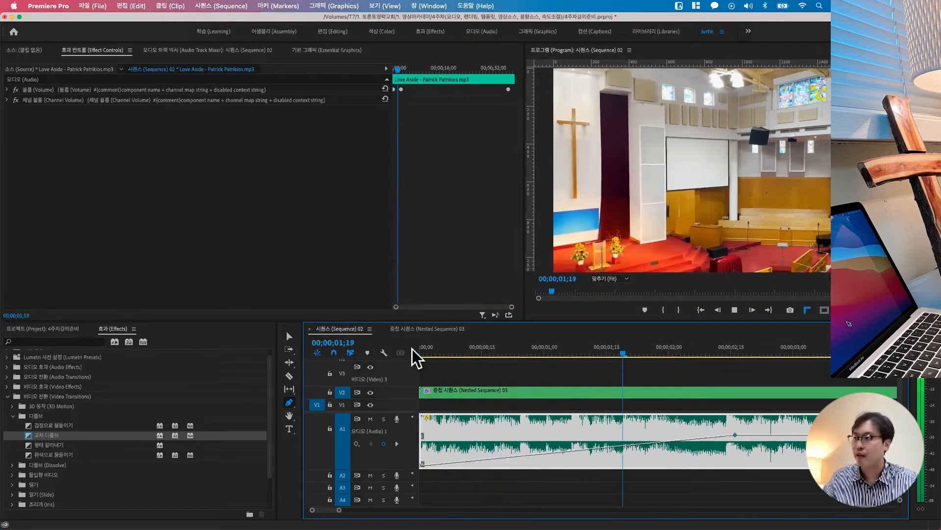
pyautogui.press('space')
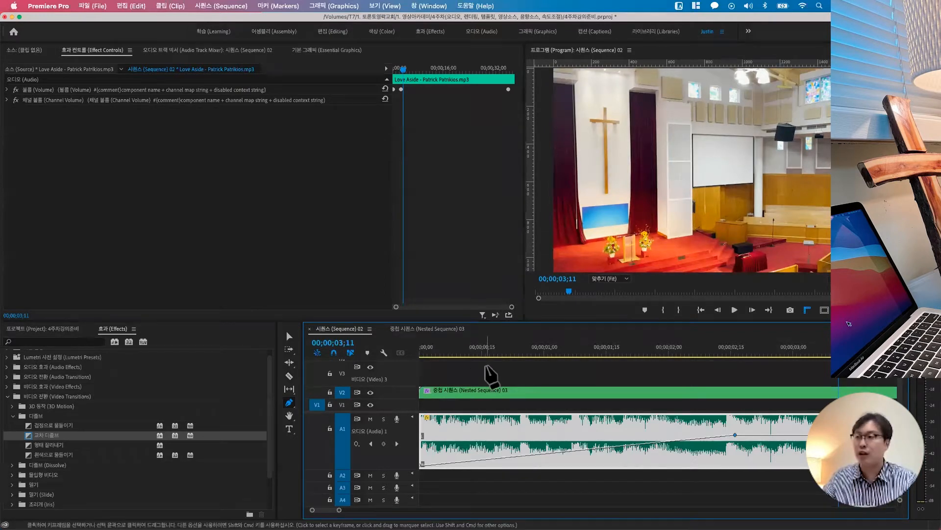
# Step: Add four volume keyframes to the middle of the A1 music, in two close pairs near 00;00;11;00 and 00;00;15;00
pyautogui.press('-')
pyautogui.press('-')
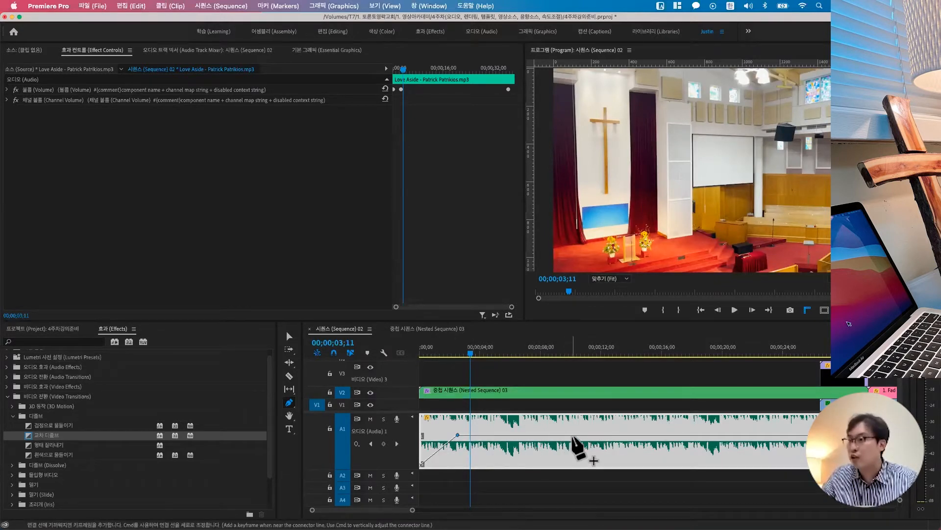
pyautogui.click(587, 435)
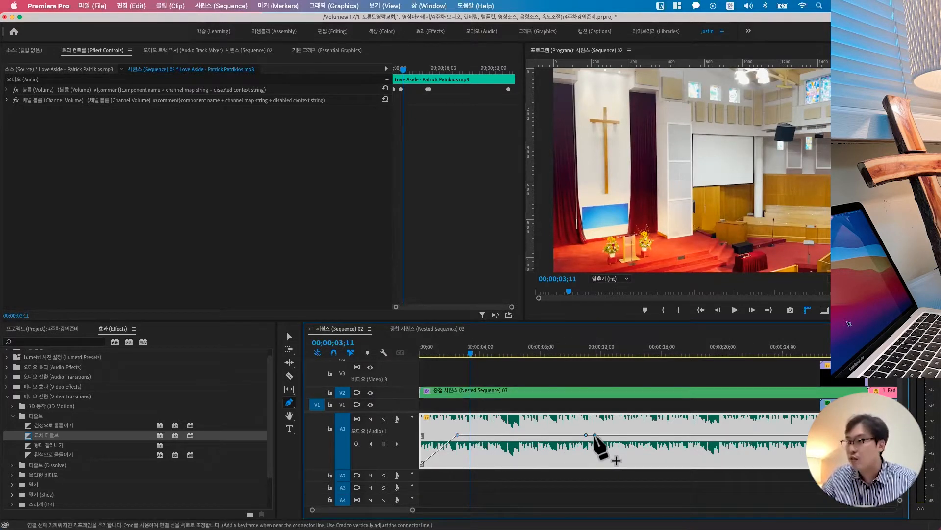
pyautogui.click(637, 435)
pyautogui.click(648, 435)
pyautogui.moveTo(573, 512)
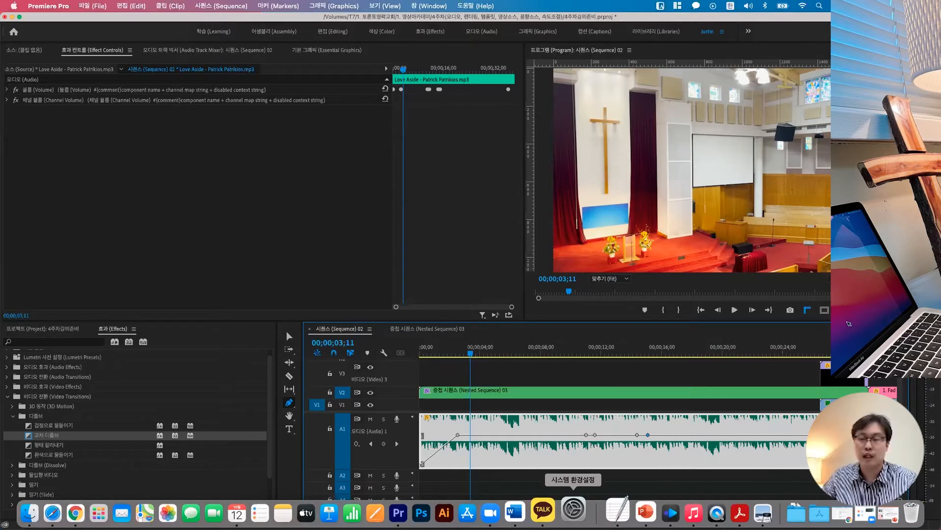
pyautogui.keyDown('shift'); pyautogui.click(595, 435); pyautogui.keyUp('shift')
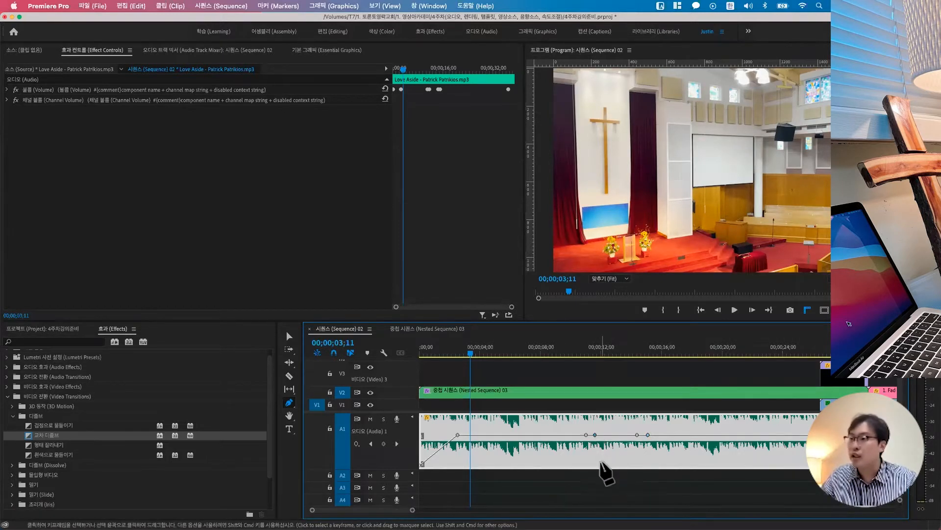
pyautogui.click(637, 434)
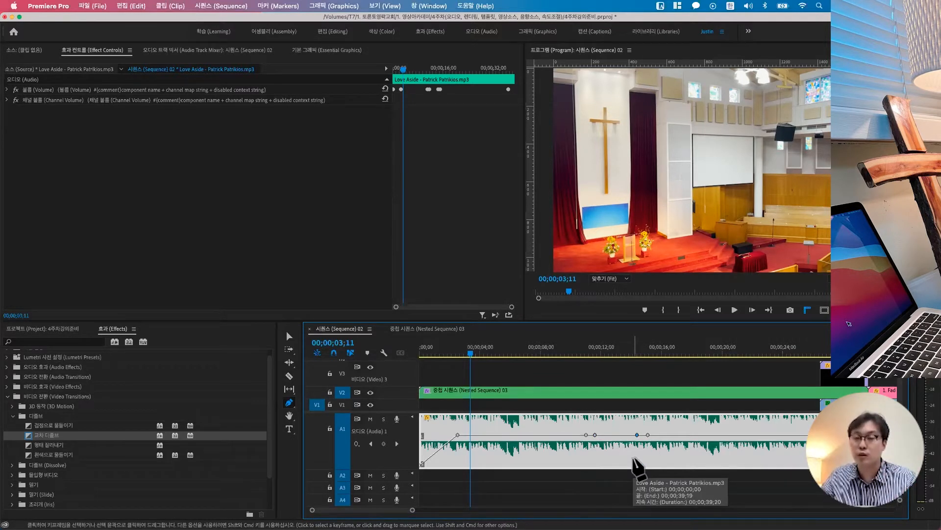
pyautogui.click(594, 435)
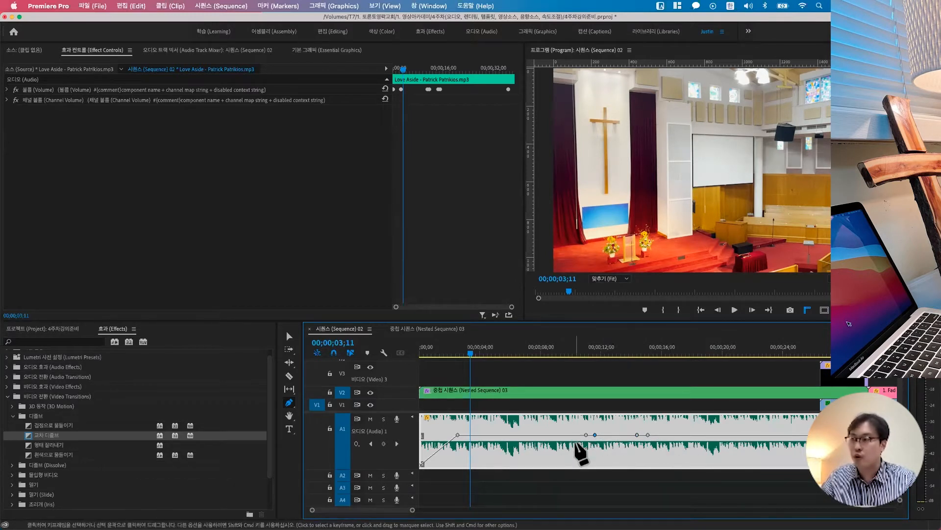
pyautogui.keyDown('shift'); pyautogui.click(637, 435); pyautogui.keyUp('shift')
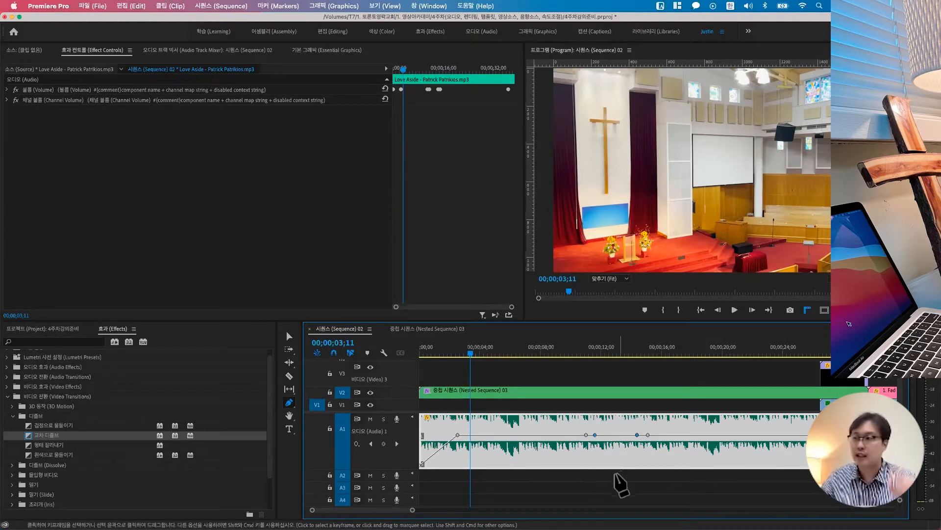
pyautogui.click(597, 474)
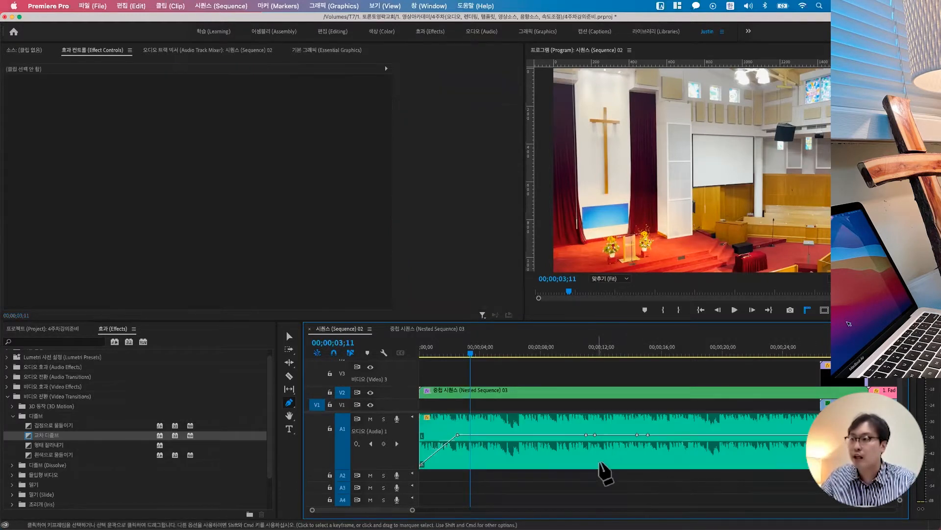
pyautogui.click(595, 435)
pyautogui.click(637, 435)
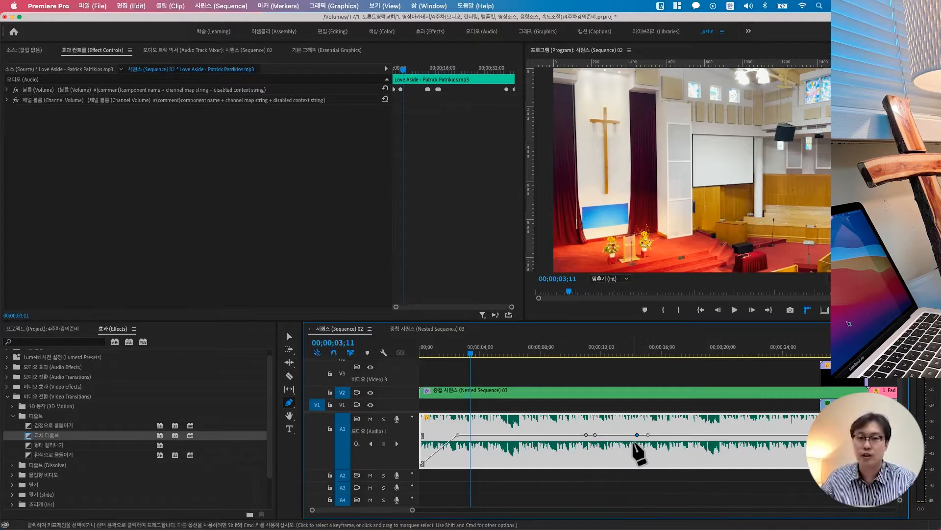
pyautogui.keyDown('shift'); pyautogui.click(594, 434); pyautogui.keyUp('shift')
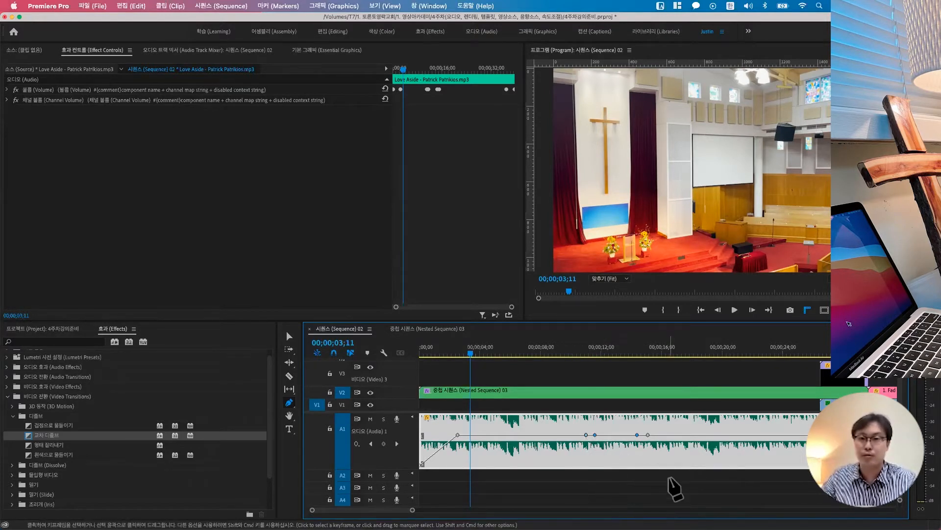
pyautogui.click(616, 434)
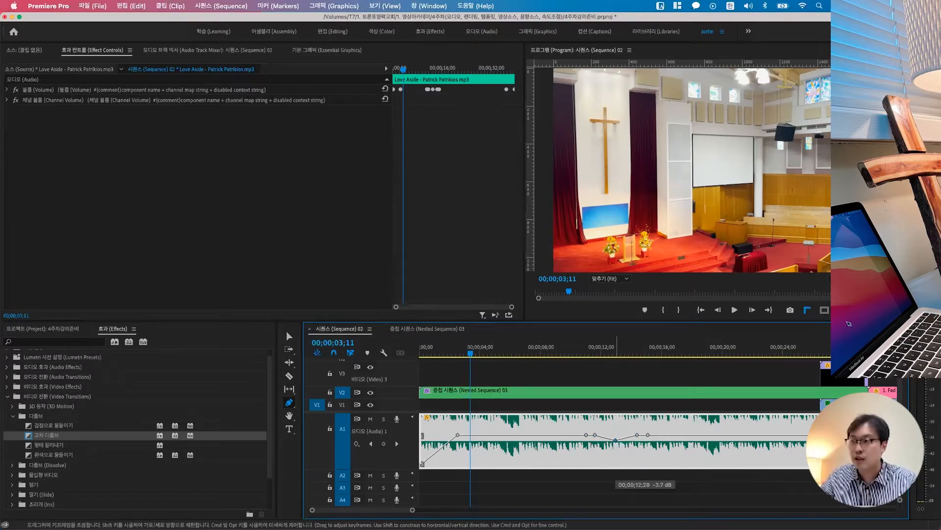
pyautogui.press('super+z')
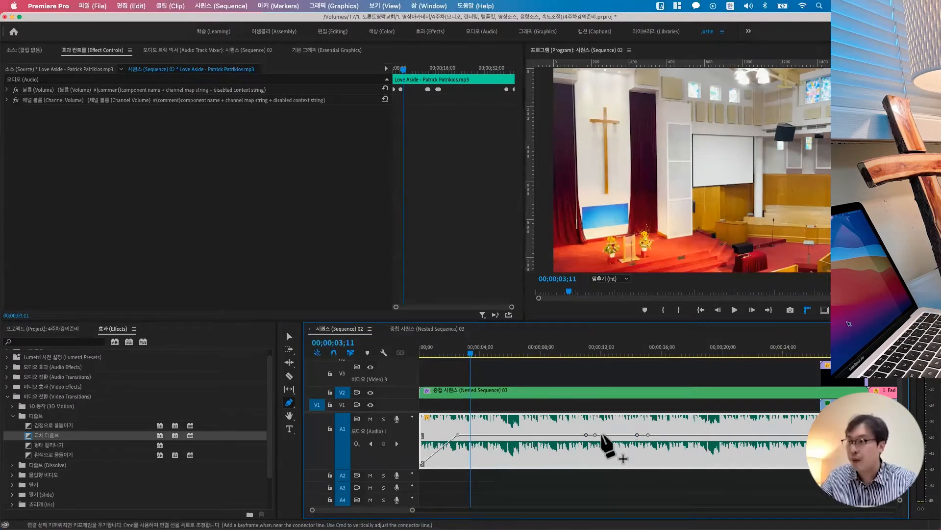
# Step: Lower the volume line between the two inner middle keyframes of the A1 music with the Selection tool, keeping it level
pyautogui.click(287, 337)
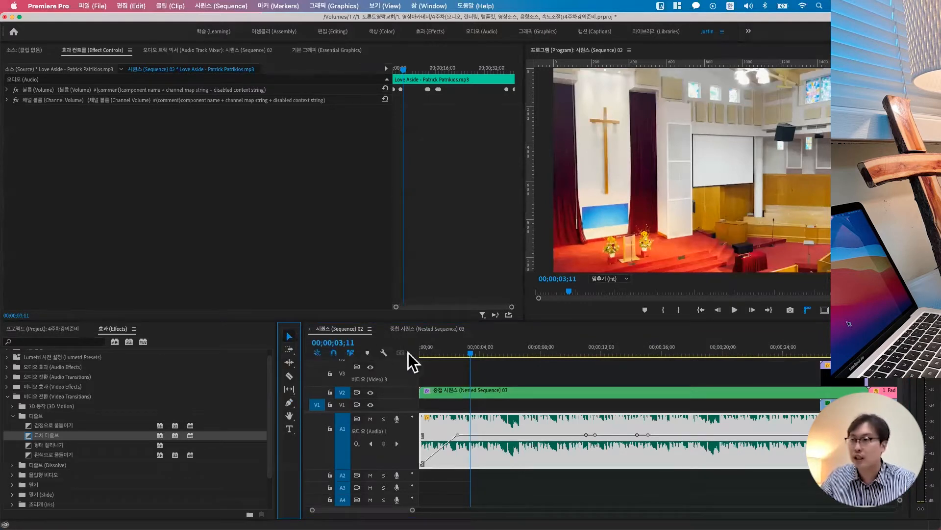
pyautogui.click(595, 435)
pyautogui.keyDown('shift'); pyautogui.click(637, 435); pyautogui.keyUp('shift')
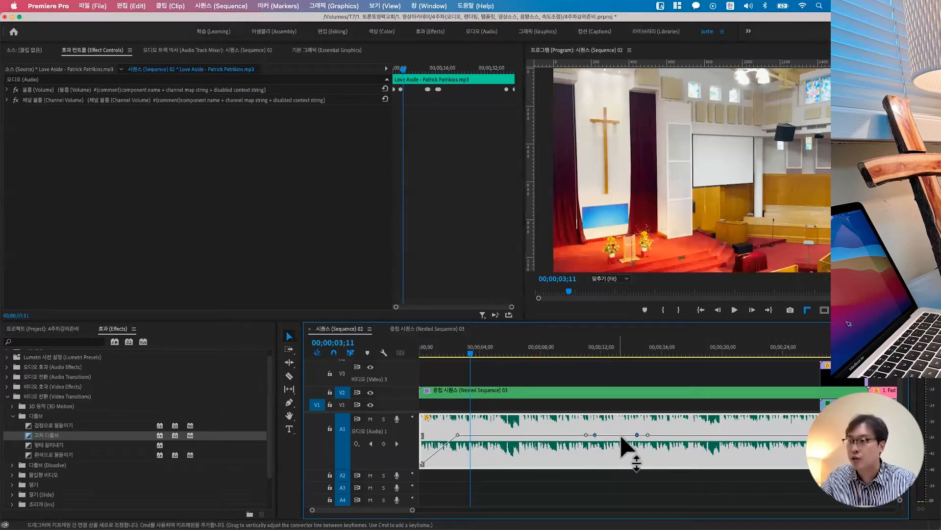
pyautogui.moveTo(620, 435); pyautogui.dragTo(620, 459)
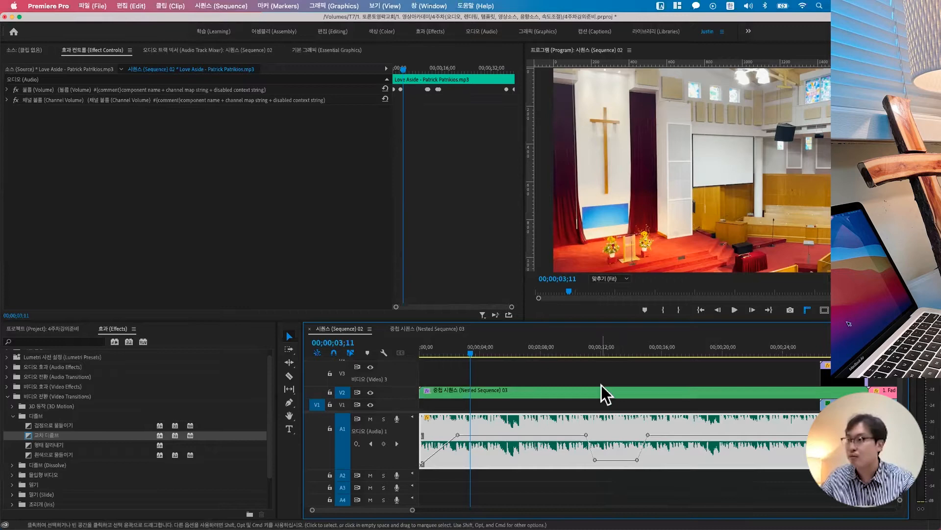
# Step: Play the sequence from about 00;00;10;00 to 00;00;16;10 to hear the volume dip in the music
pyautogui.click(570, 348)
pyautogui.press('space')
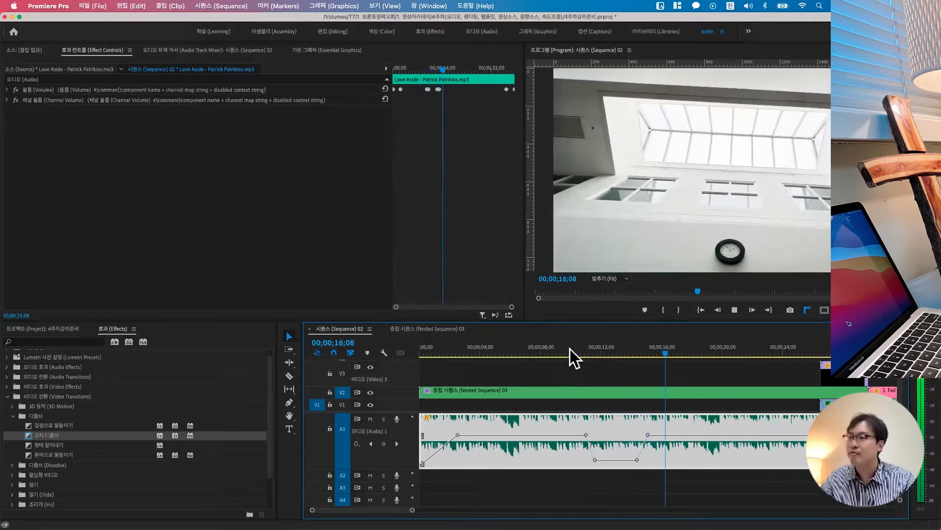
pyautogui.press('space')
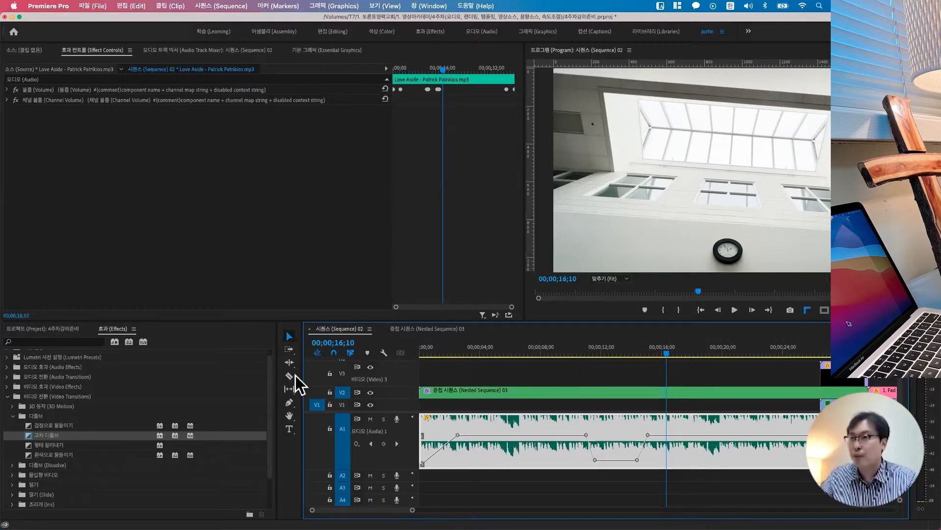
# Step: Add two volume keyframes inside the lowered section of the A1 music with the Pen tool and raise its low point into a small peak
pyautogui.click(290, 402)
pyautogui.click(619, 460)
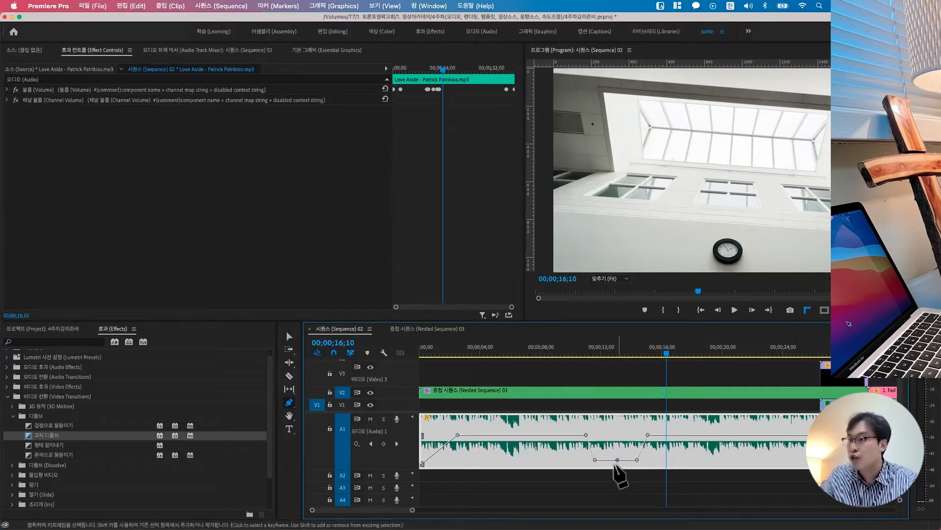
pyautogui.click(609, 460)
pyautogui.moveTo(619, 460); pyautogui.dragTo(619, 453)
pyautogui.click(608, 460)
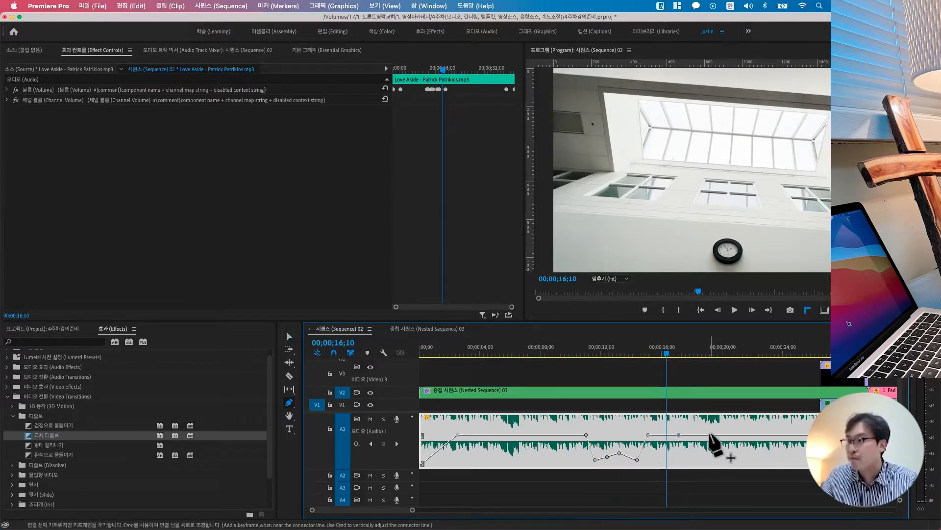
# Step: Add more volume keyframes before and after the A1 music's dip and shift them to shape gradual slopes into and out of it
pyautogui.click(710, 435)
pyautogui.moveTo(678, 435); pyautogui.dragTo(653, 443)
pyautogui.click(556, 435)
pyautogui.click(525, 435)
pyautogui.moveTo(557, 435); pyautogui.dragTo(580, 440)
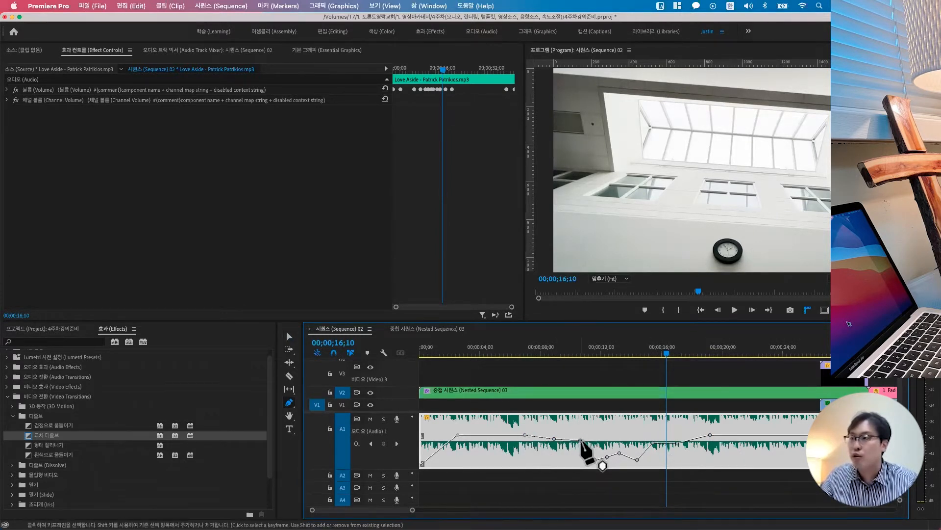
pyautogui.click(512, 435)
pyautogui.click(749, 435)
pyautogui.click(697, 437)
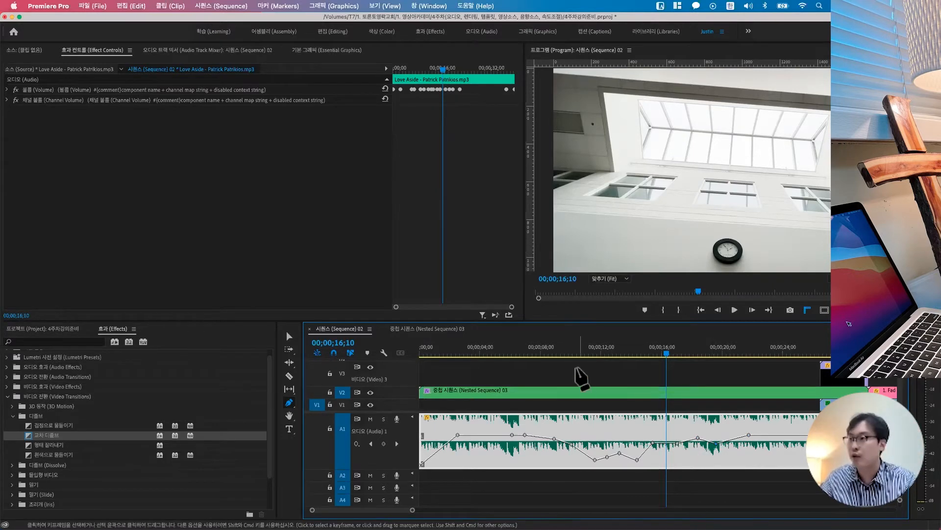
# Step: Play the sequence from about 00;00;08;00 to 00;00;19;27 to hear the reshaped volume curve
pyautogui.click(537, 349)
pyautogui.press('space')
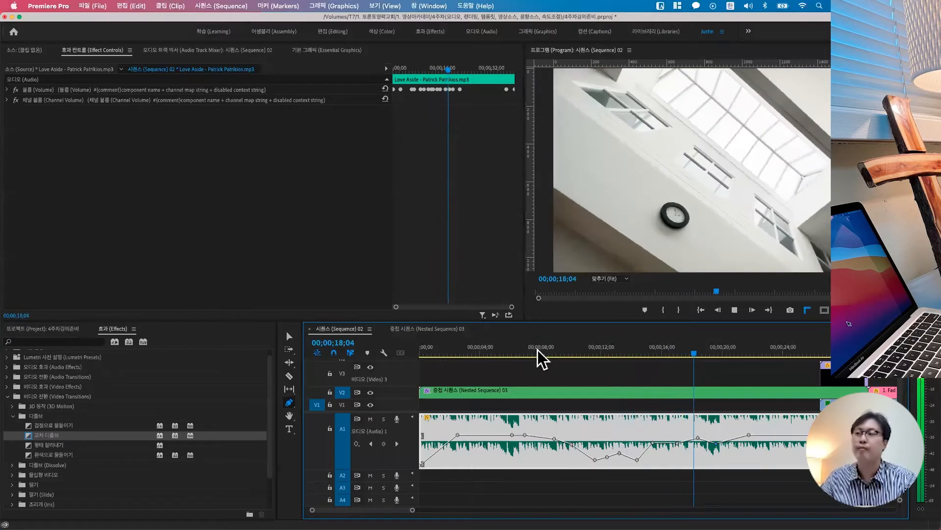
pyautogui.press('space')
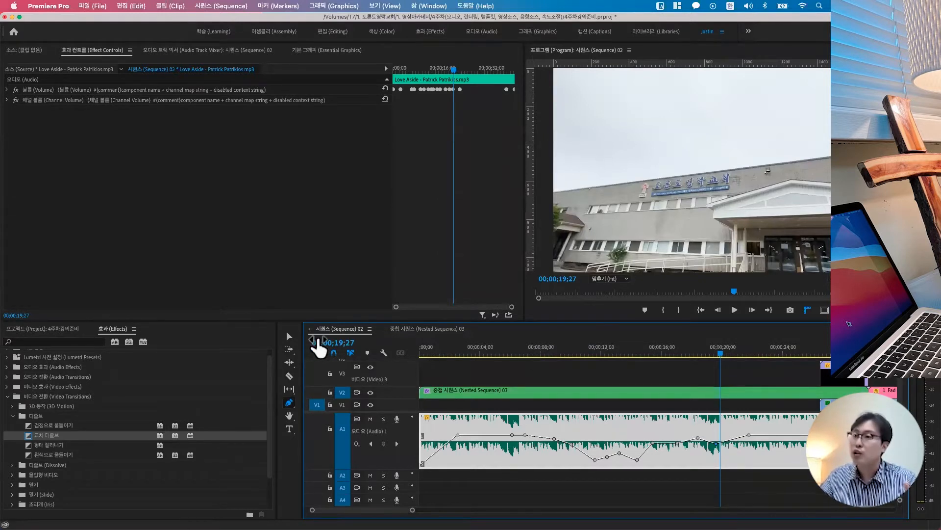
# Step: Switch back to the Selection tool and open the Audio Track Mixer for Sequence 02
pyautogui.click(290, 336)
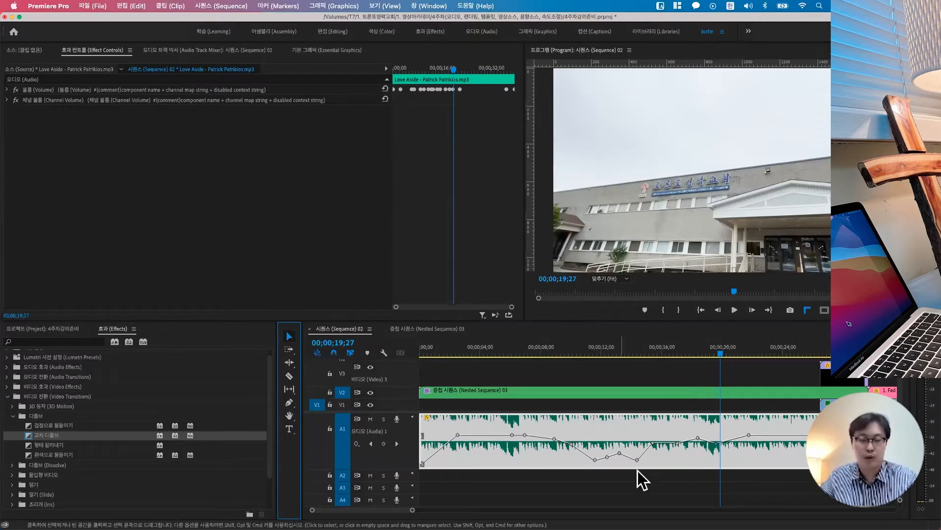
pyautogui.scroll(-5, 662, 478)
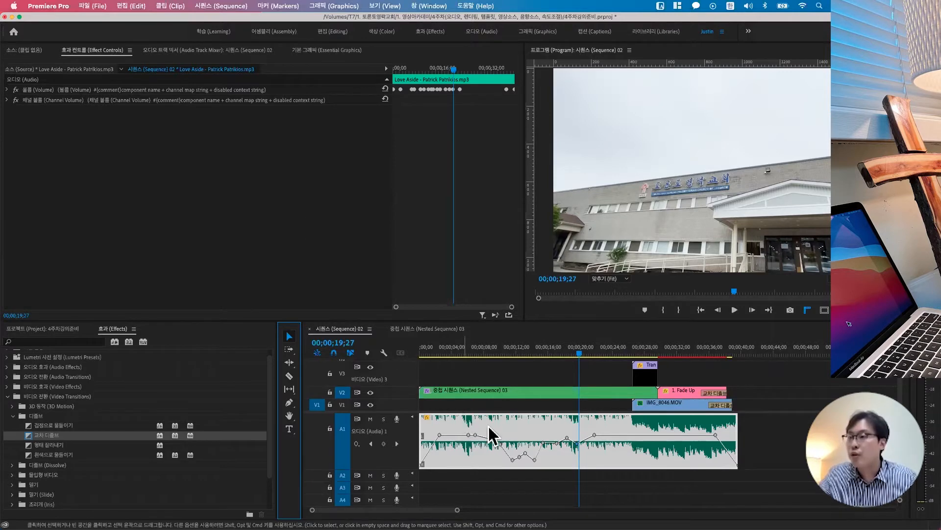
pyautogui.click(626, 478)
pyautogui.click(626, 468)
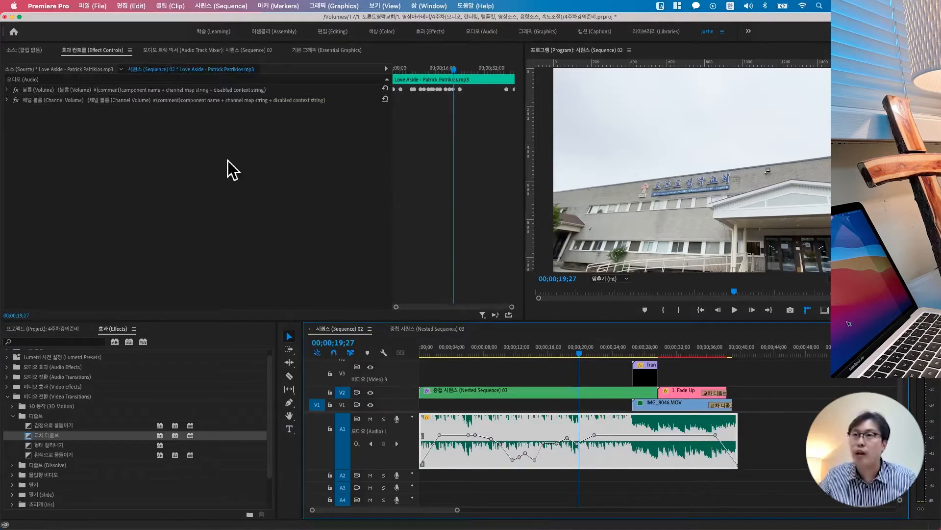
pyautogui.click(99, 54)
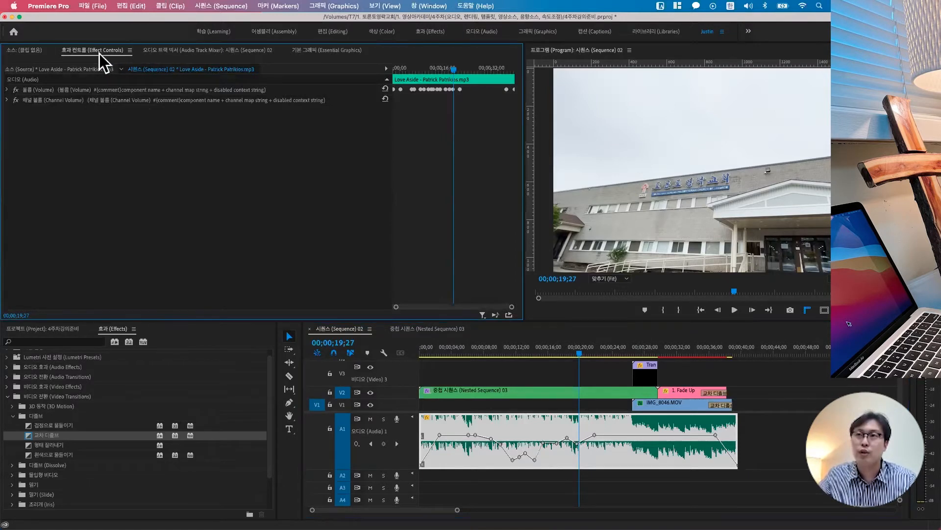
pyautogui.click(150, 52)
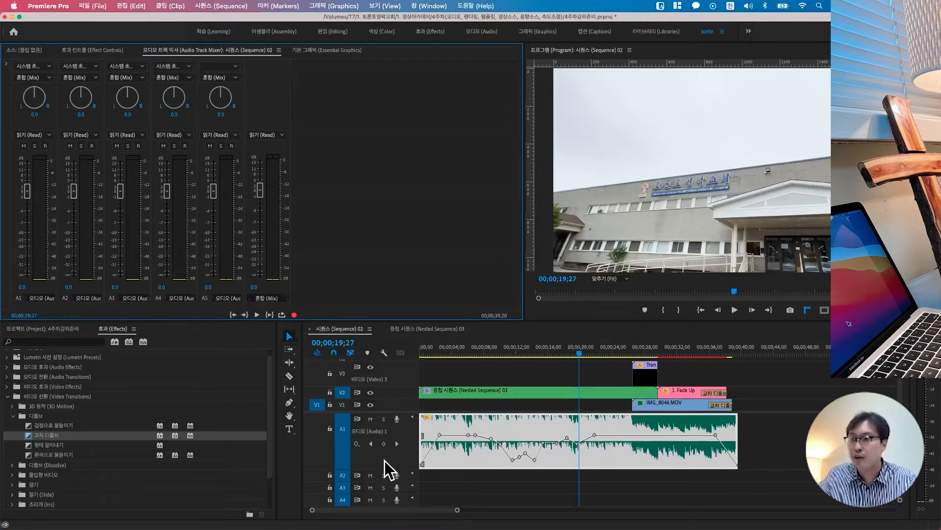
# Step: Adjust the A1 track's height so that audio tracks A2 to A5 also show in the timeline
pyautogui.click(383, 475)
pyautogui.click(383, 474)
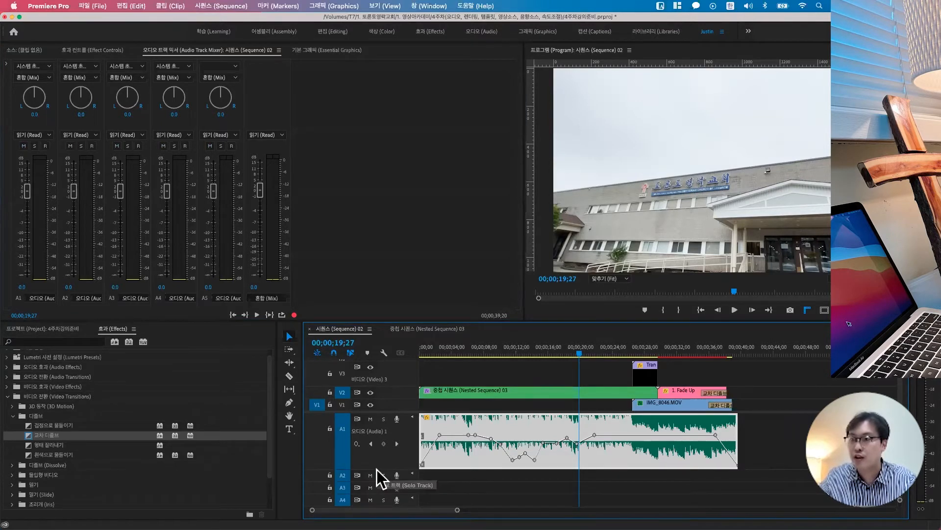
pyautogui.moveTo(384, 469); pyautogui.dragTo(387, 434)
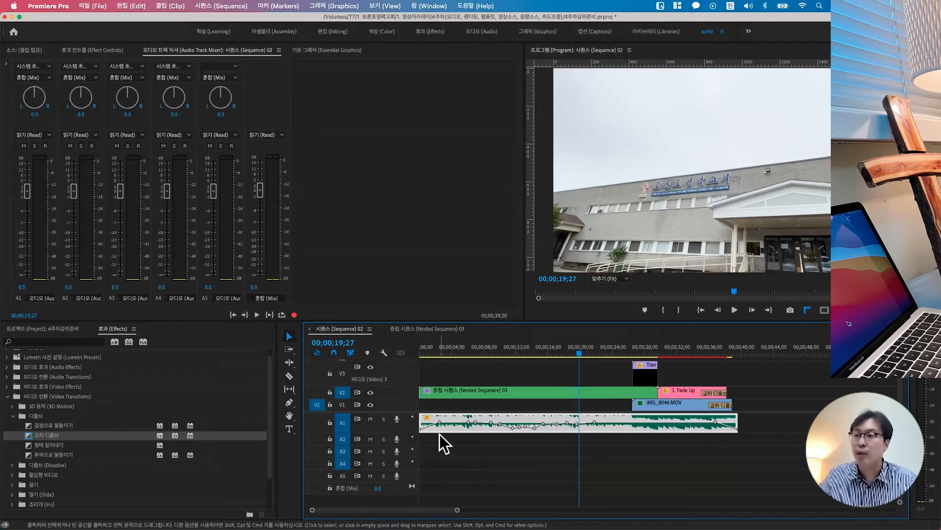
pyautogui.click(398, 438)
pyautogui.click(397, 439)
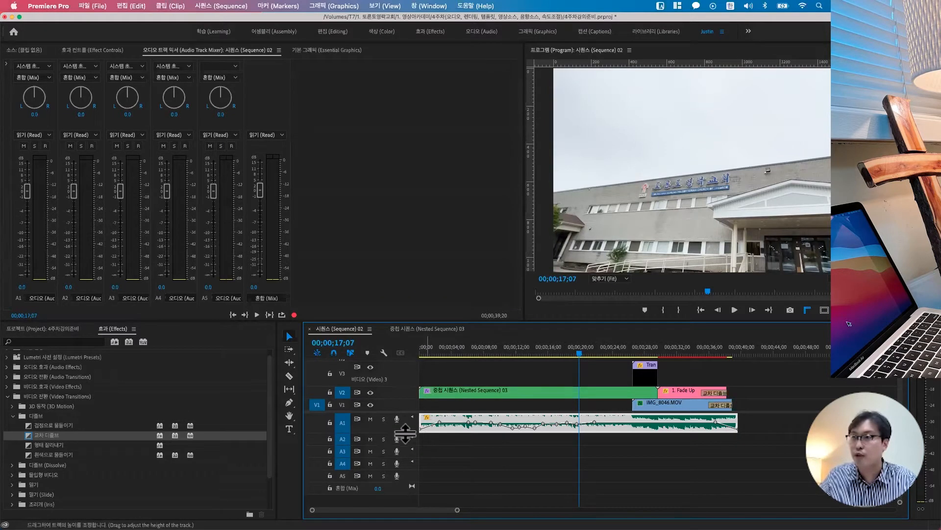
pyautogui.moveTo(399, 431); pyautogui.dragTo(399, 457)
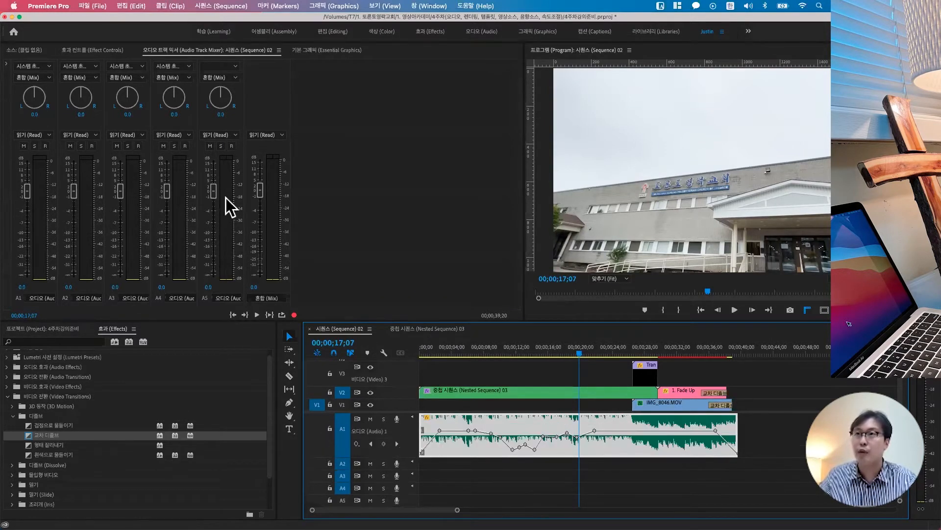
# Step: Lower the A1 track fader in the Audio Track Mixer to about -12.7 dB
pyautogui.click(192, 53)
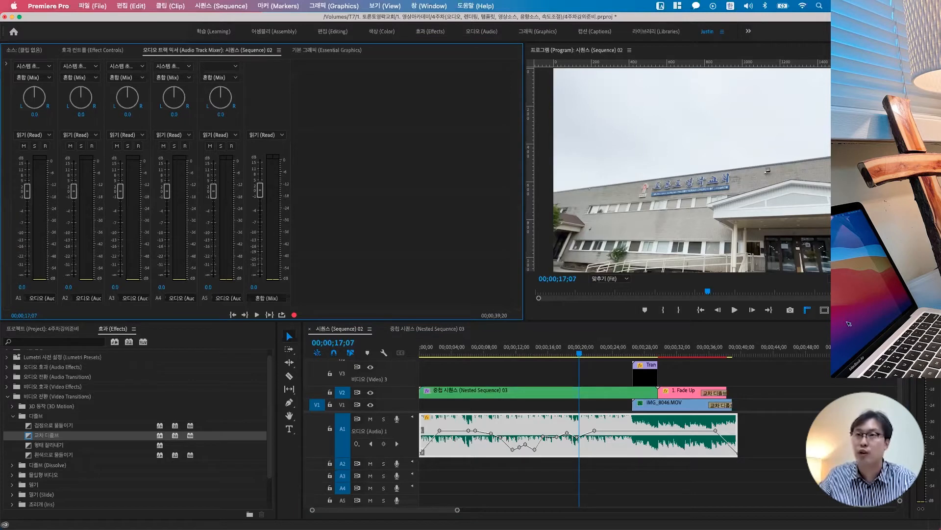
pyautogui.moveTo(27, 207); pyautogui.dragTo(22, 271)
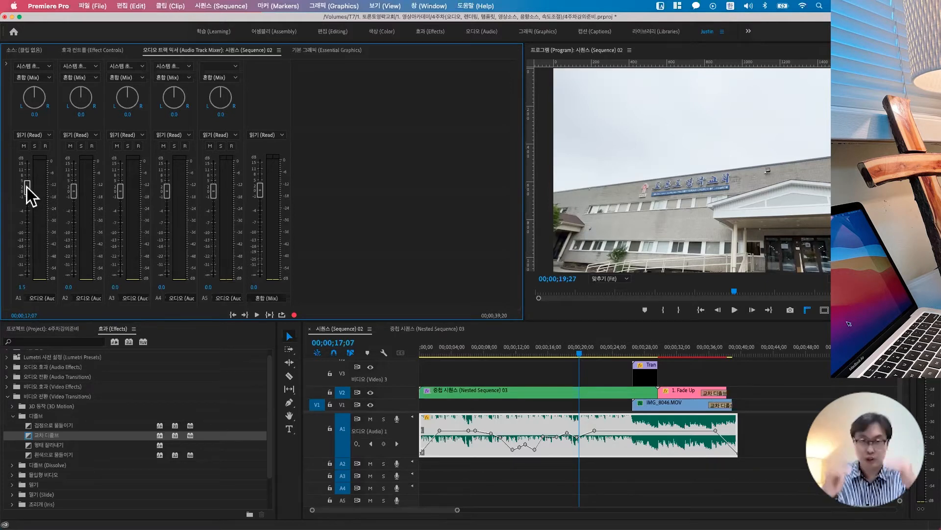
pyautogui.moveTo(26, 187)
pyautogui.mouseDown()
pyautogui.moveTo(27, 239)
pyautogui.moveTo(29, 186)
pyautogui.mouseUp()
pyautogui.moveTo(29, 231); pyautogui.dragTo(28, 240)
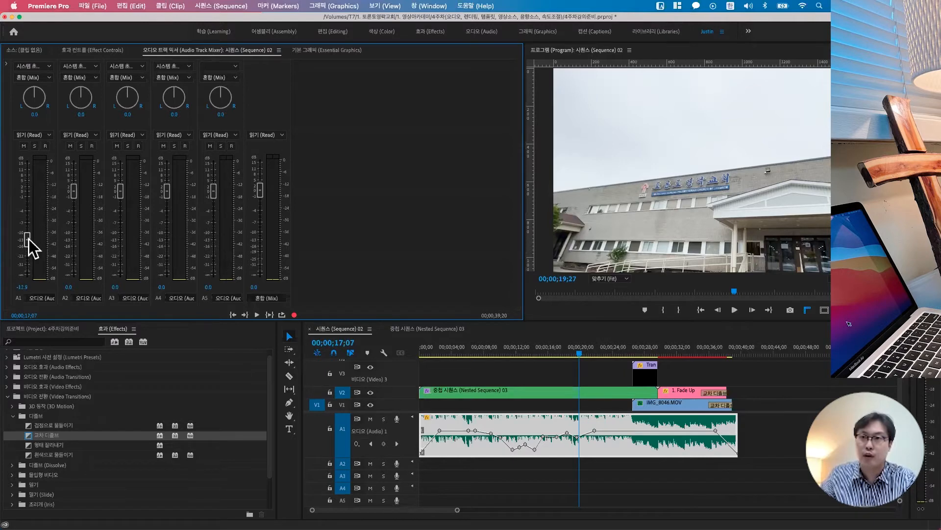
# Step: Play the sequence from its start to about 00;00;12;28 and set the A1 track fader to about -3.5 dB during playback
pyautogui.moveTo(432, 349); pyautogui.dragTo(410, 349)
pyautogui.press('space')
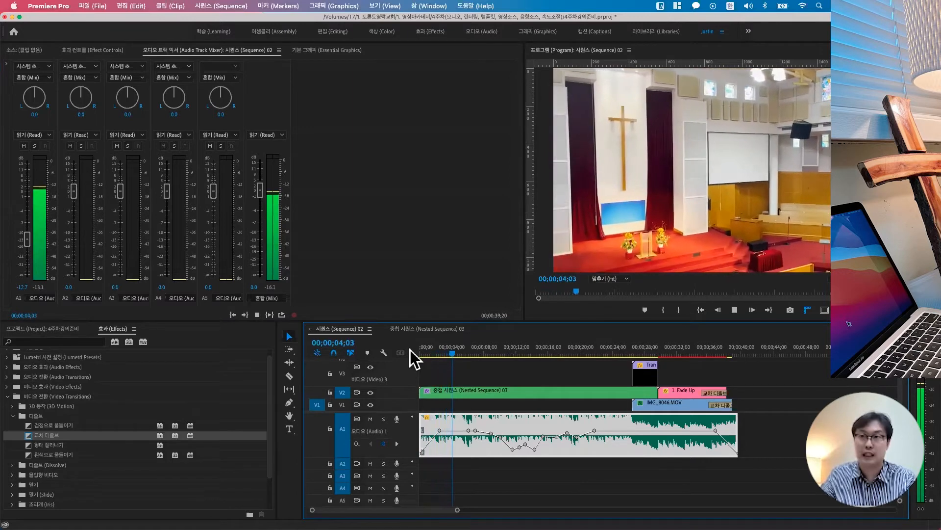
pyautogui.moveTo(27, 240); pyautogui.dragTo(26, 208)
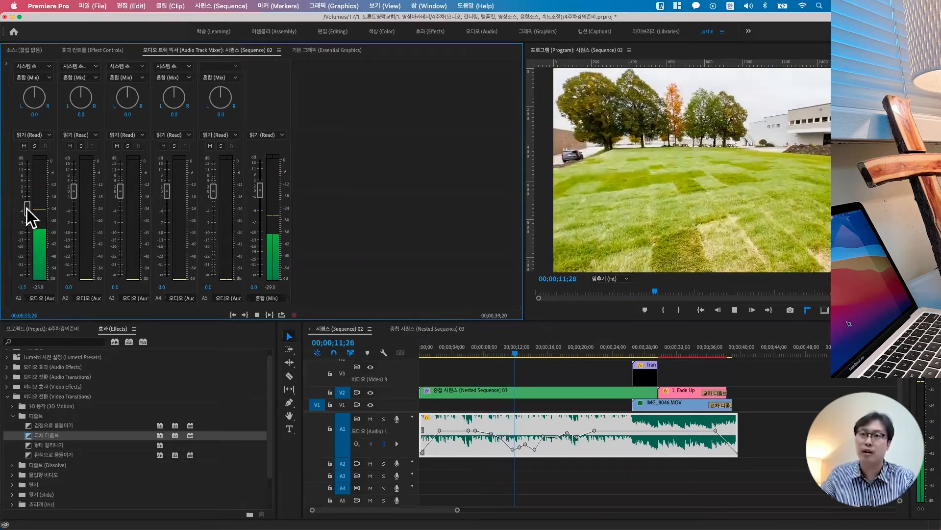
pyautogui.press('space')
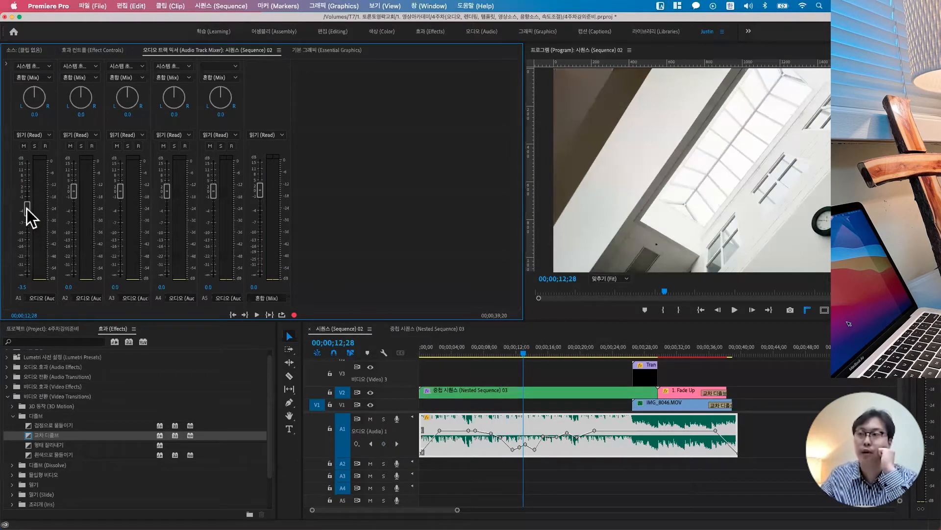
# Step: Make the A1 track taller and enlarge the timeline around the music's volume dip
pyautogui.moveTo(387, 460); pyautogui.dragTo(421, 492)
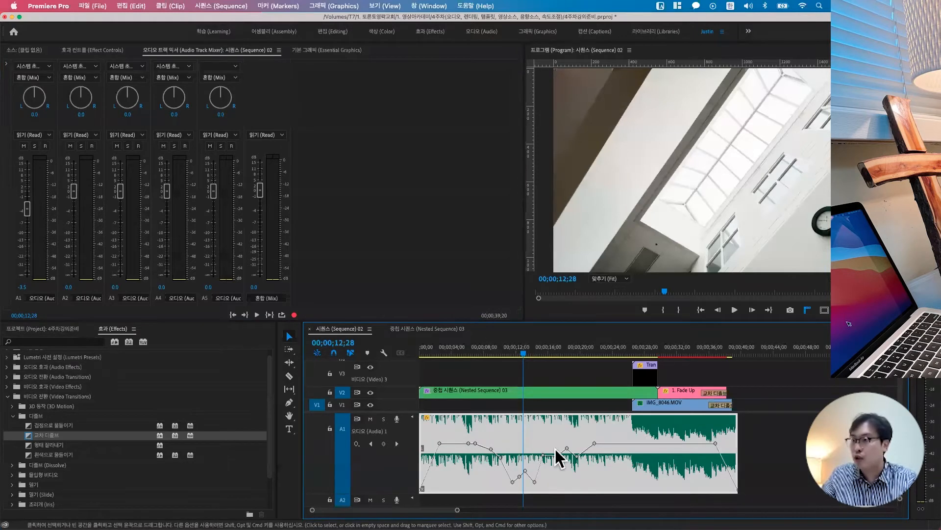
pyautogui.scroll(2, 508, 442)
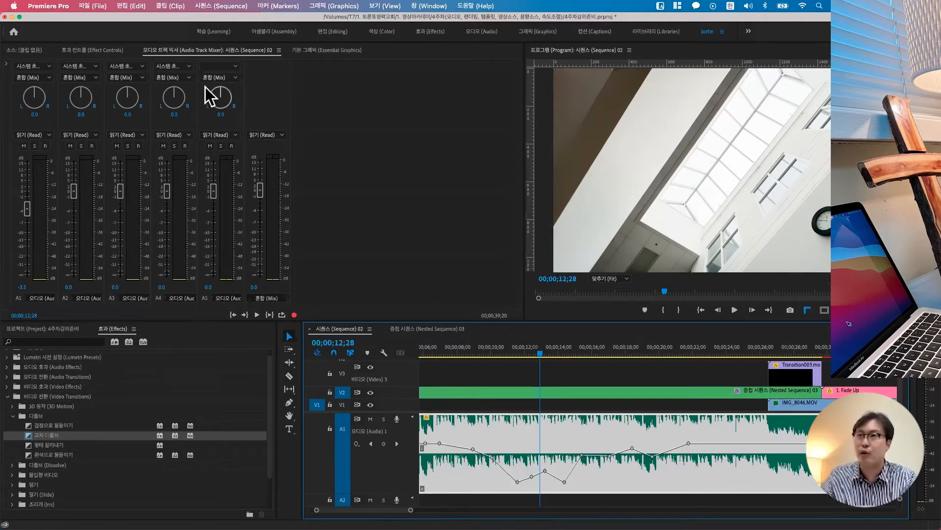
# Step: Pan the A1 track left to about -41 and back to the right to about 25.7 in the Audio Track Mixer
pyautogui.click(179, 53)
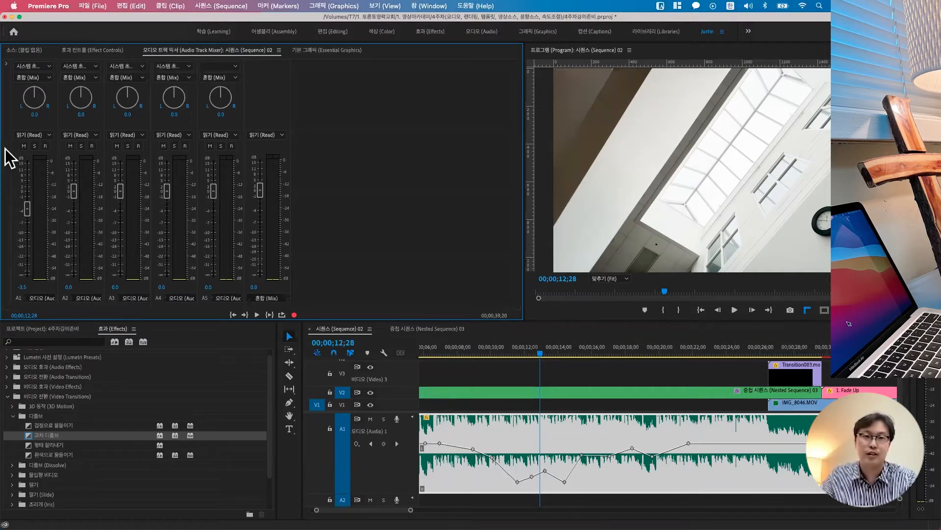
pyautogui.moveTo(34, 93)
pyautogui.mouseDown()
pyautogui.moveTo(39, 100)
pyautogui.moveTo(25, 98)
pyautogui.mouseUp()
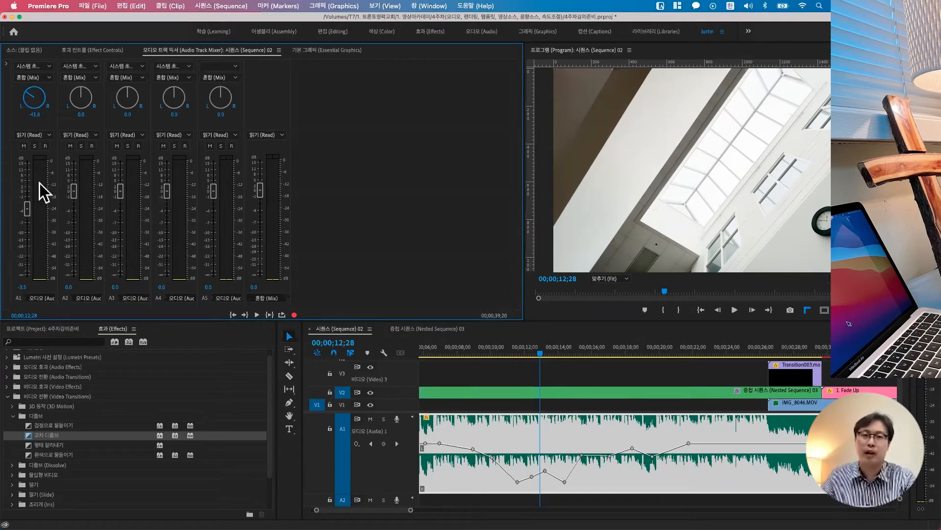
pyautogui.moveTo(36, 98); pyautogui.dragTo(106, 128)
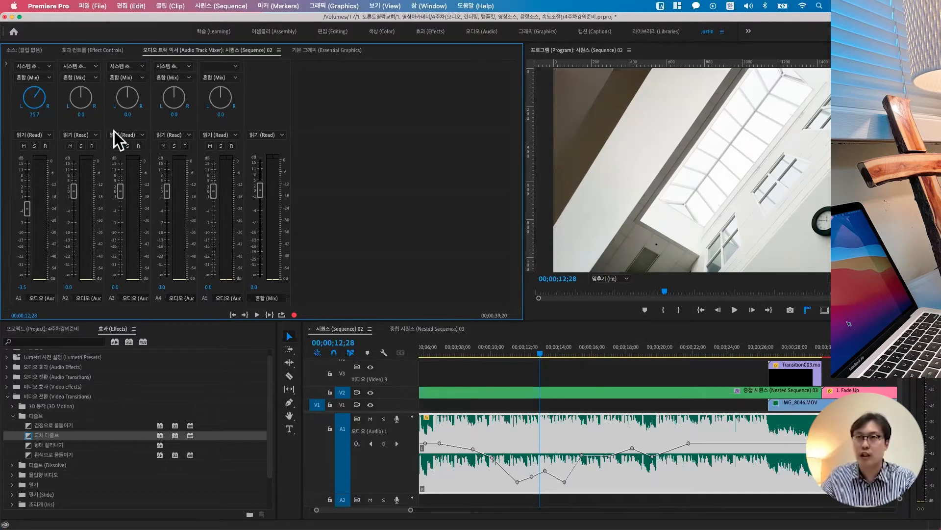
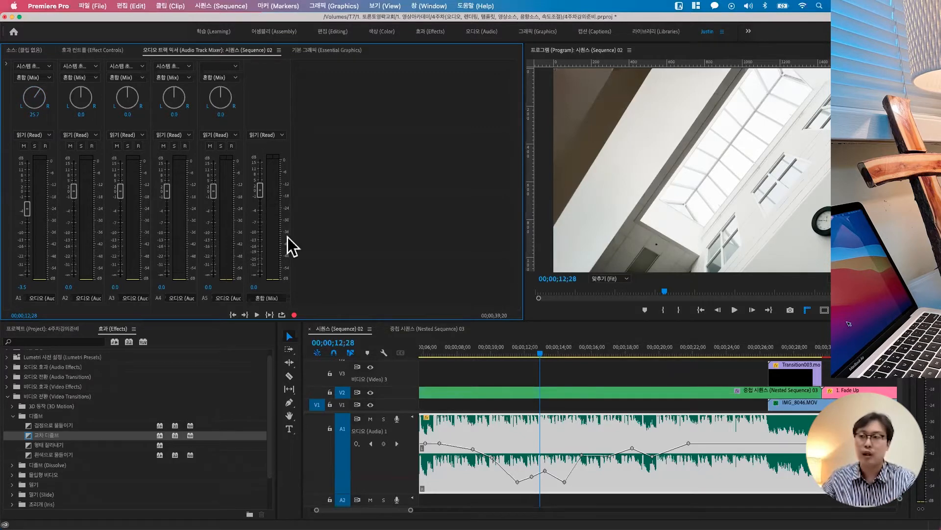
# Step: Place copies of the music clip on audio tracks A2 to A5 and lower the Mix fader to about -5.7 dB
pyautogui.click(397, 499)
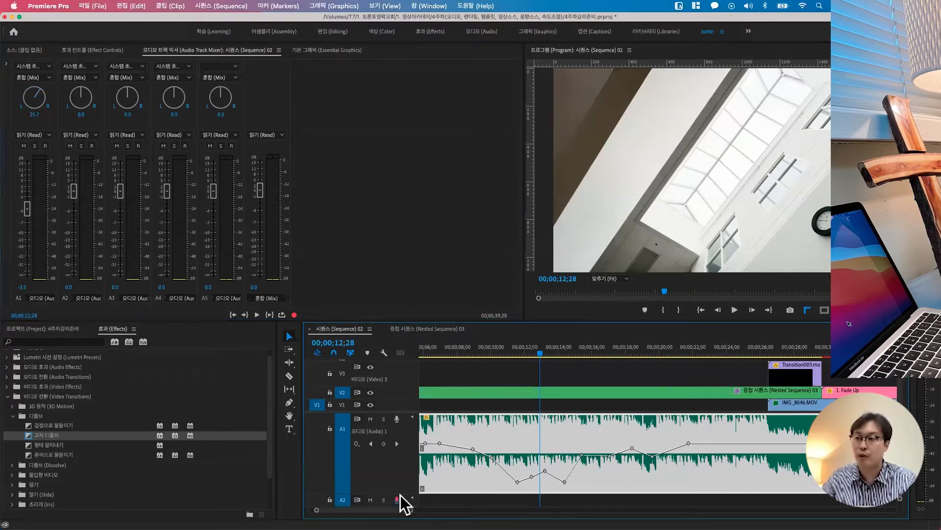
pyautogui.press('space')
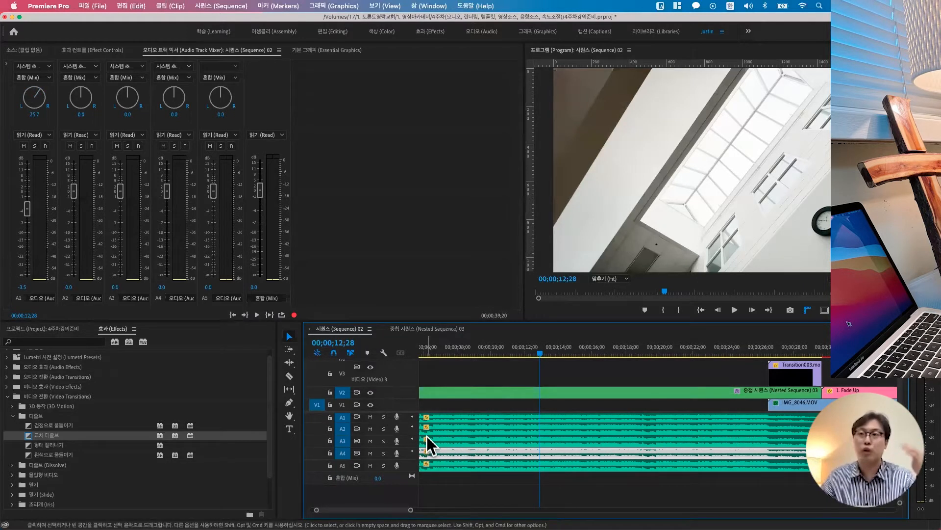
pyautogui.click(212, 49)
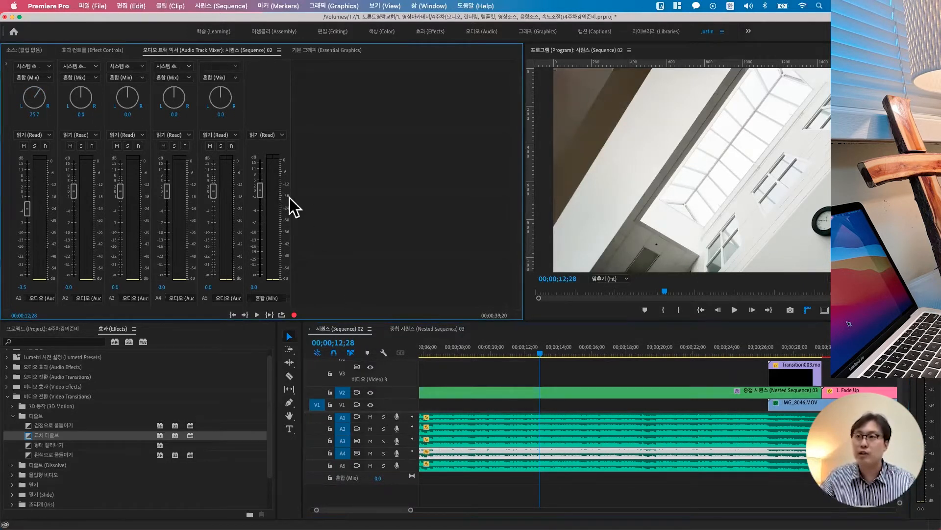
pyautogui.moveTo(262, 187); pyautogui.dragTo(262, 219)
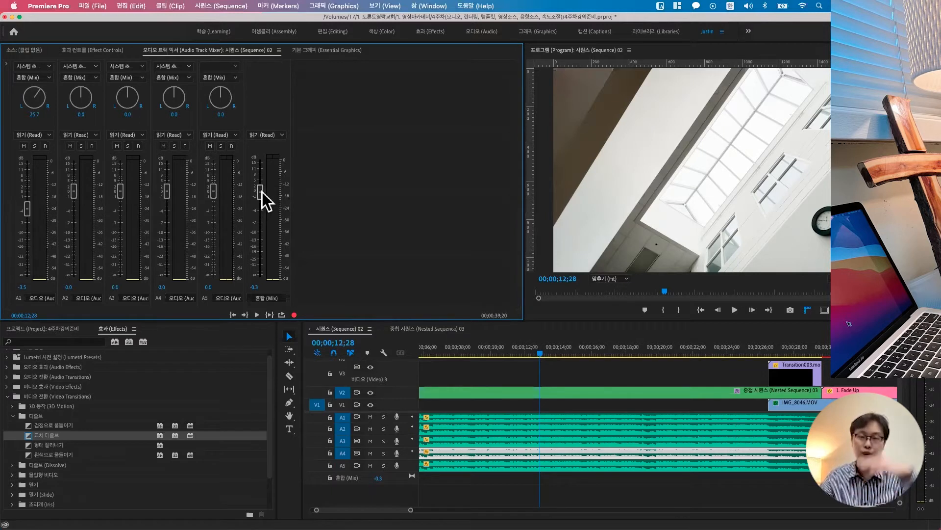
pyautogui.moveTo(262, 199)
pyautogui.mouseDown()
pyautogui.moveTo(264, 186)
pyautogui.moveTo(262, 219)
pyautogui.moveTo(264, 199)
pyautogui.mouseUp()
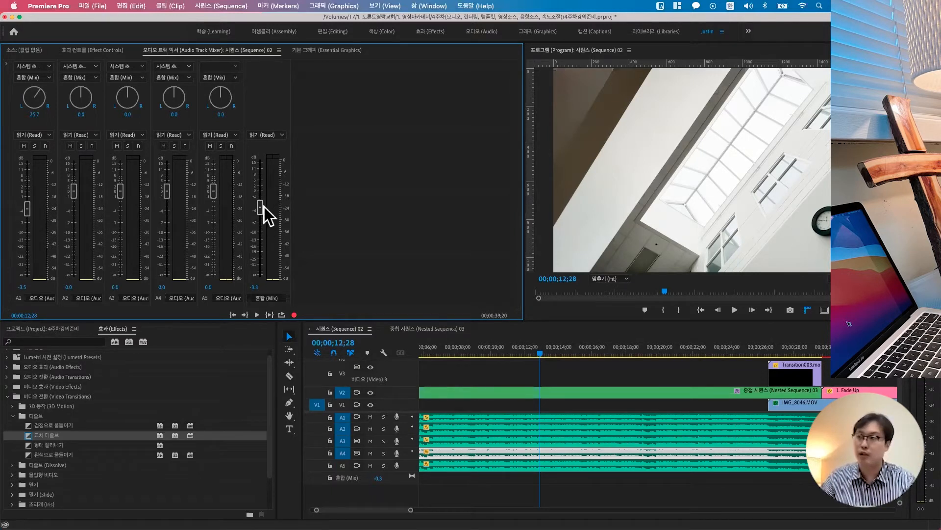
pyautogui.click(505, 350)
pyautogui.moveTo(526, 351); pyautogui.dragTo(563, 349)
pyautogui.moveTo(259, 213)
pyautogui.mouseDown()
pyautogui.moveTo(261, 194)
pyautogui.moveTo(263, 206)
pyautogui.mouseUp()
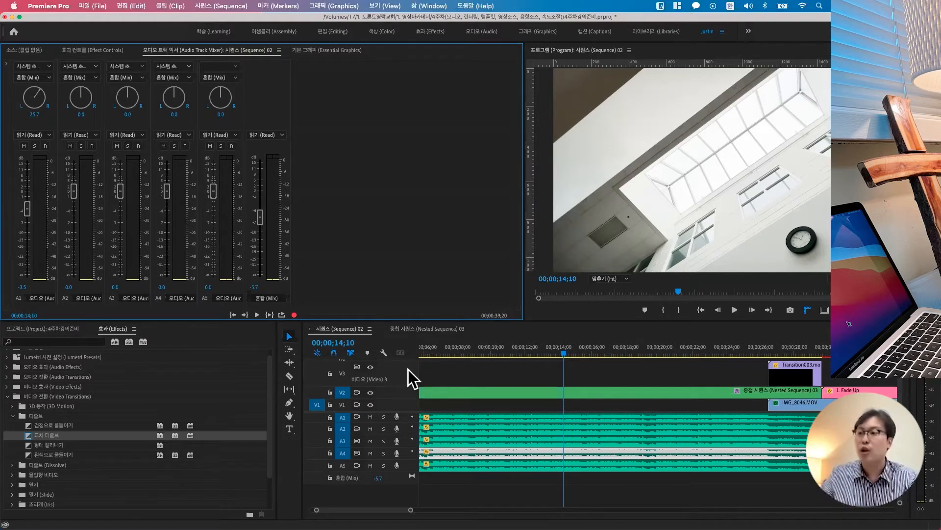
# Step: Delete the music copies from audio tracks A2 to A5 and make the A1 track taller
pyautogui.moveTo(469, 484); pyautogui.dragTo(445, 431)
pyautogui.press('Delete')
pyautogui.click(398, 428)
pyautogui.click(398, 427)
pyautogui.moveTo(406, 423); pyautogui.dragTo(406, 470)
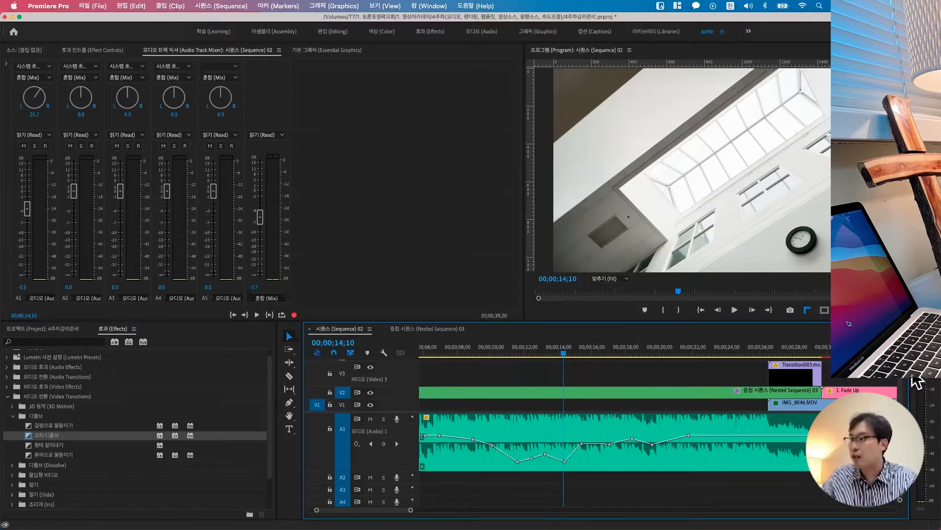
# Step: Widen the audio meters and play from 00;00;11;23 while raising the Mix fader to about -3.9 dB
pyautogui.moveTo(910, 385); pyautogui.dragTo(887, 382)
pyautogui.moveTo(565, 349); pyautogui.dragTo(522, 352)
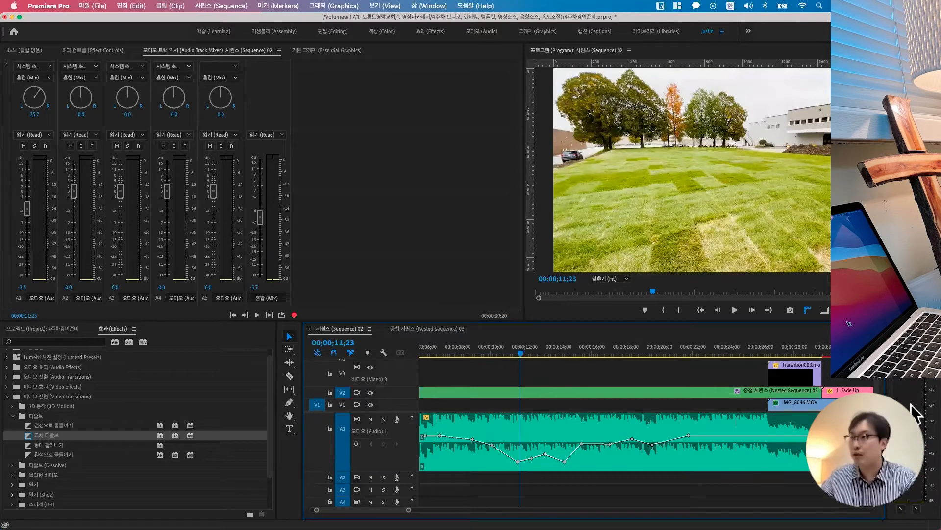
pyautogui.press('space')
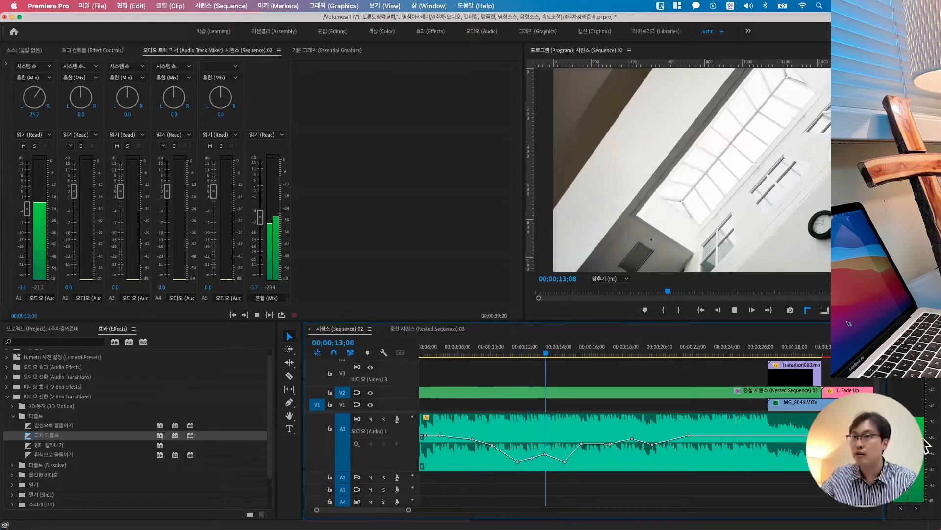
pyautogui.moveTo(259, 213); pyautogui.dragTo(260, 208)
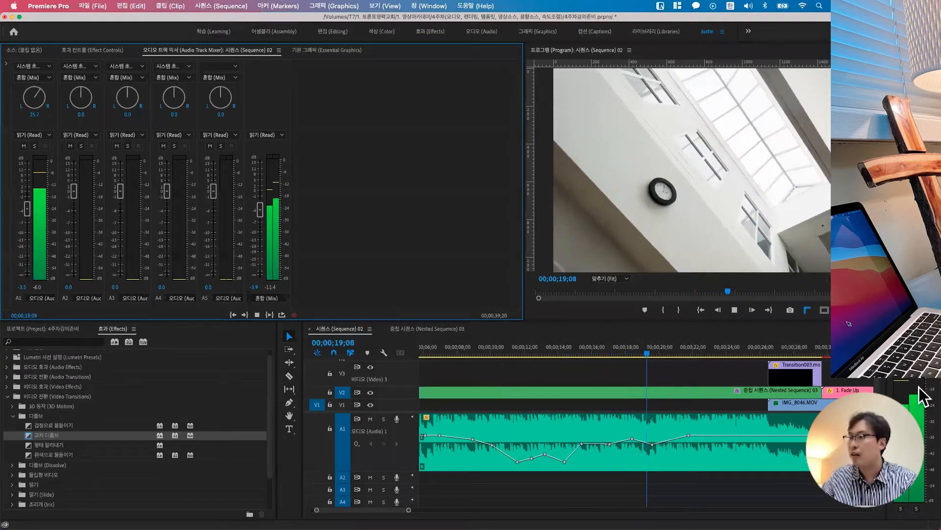
# Step: Play the louder music passage between about 00;00;23;15 and 00;00;28;10 to check its levels on the audio meters
pyautogui.click(718, 351)
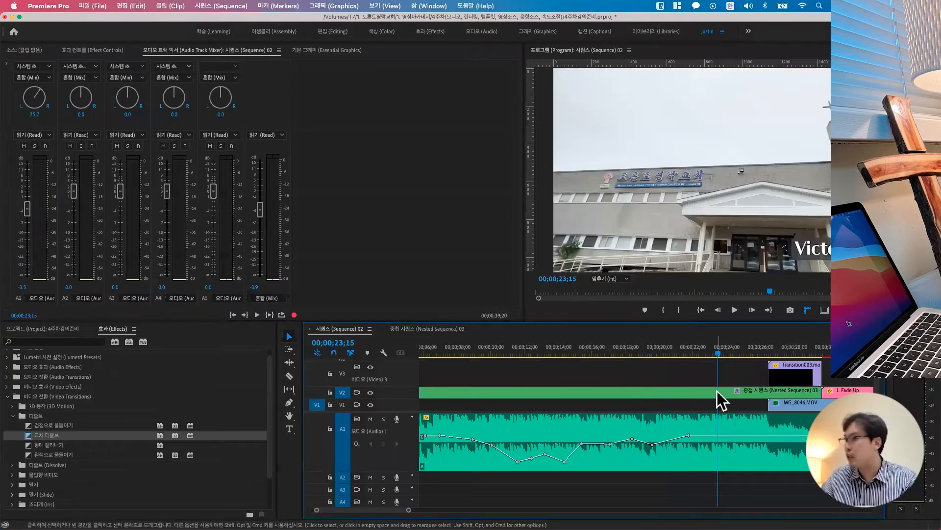
pyautogui.hscroll(5, 657, 432)
pyautogui.press('space')
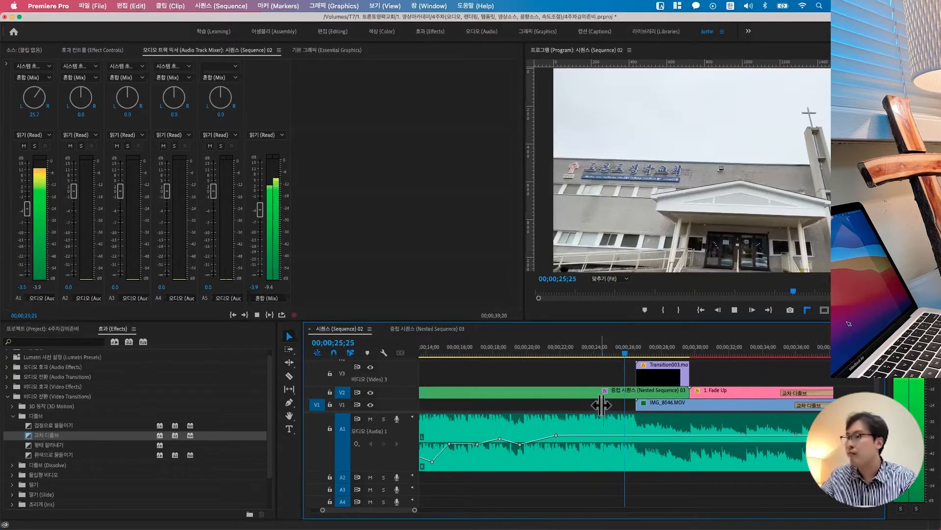
pyautogui.press('space')
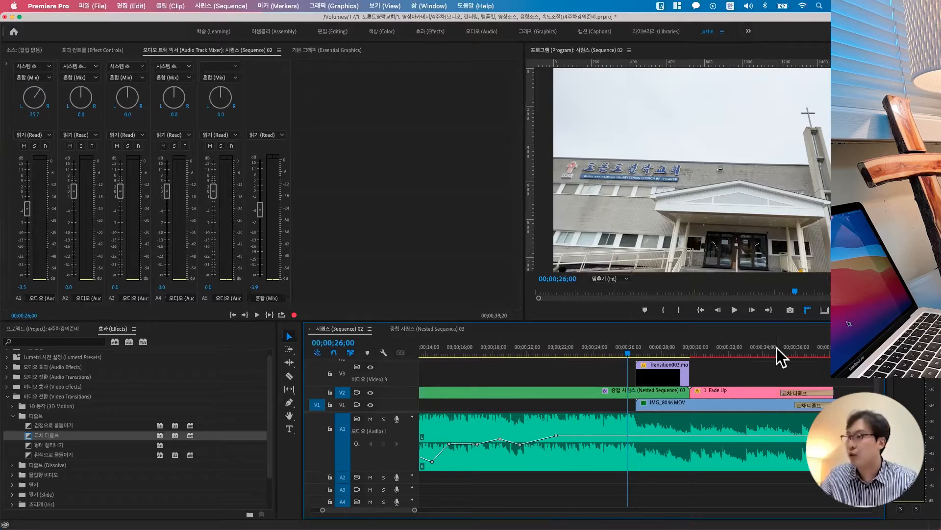
pyautogui.click(592, 349)
pyautogui.press('space')
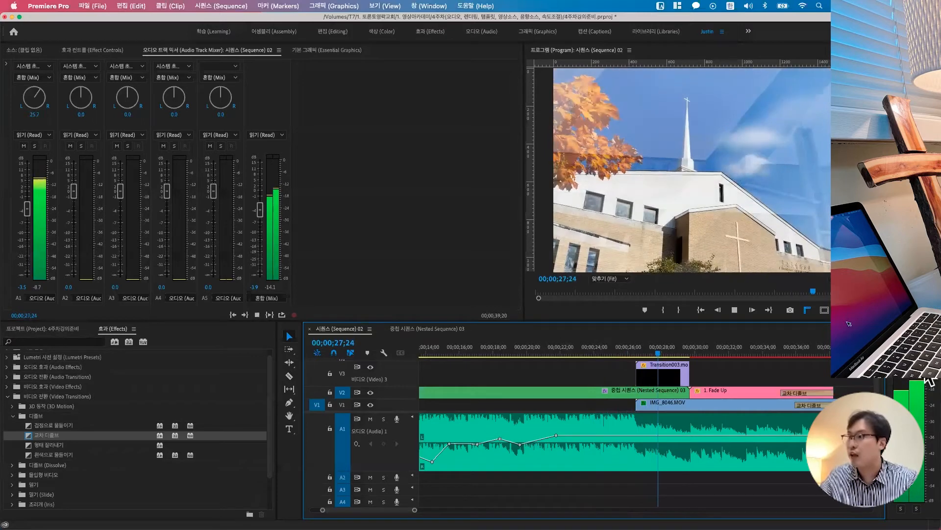
pyautogui.press('space')
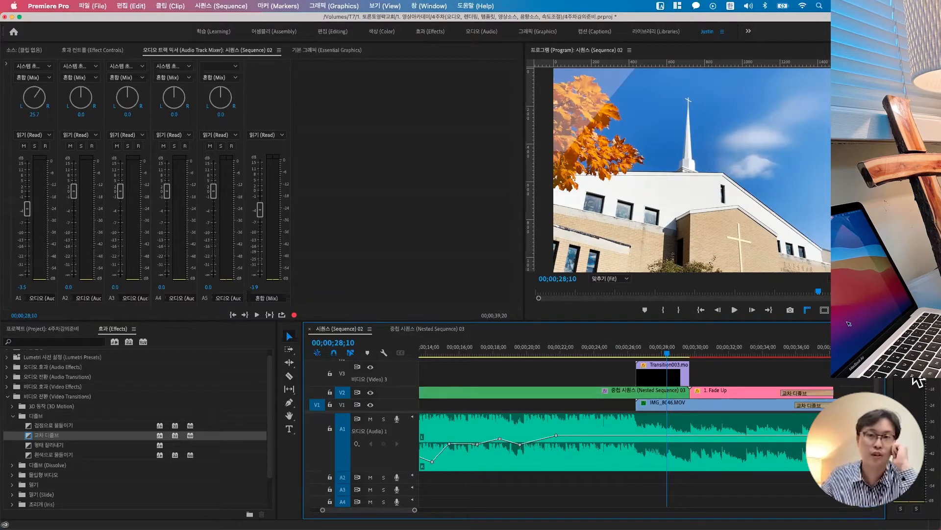
# Step: Raise the Mix fader to about 8 dB and replay the loud passage up to about 00;00;23;08 to check for clipping
pyautogui.click(594, 347)
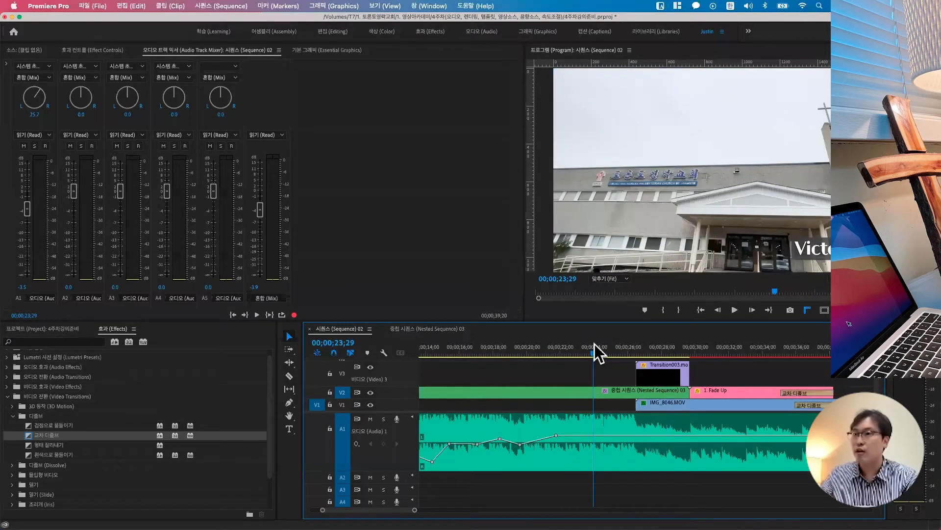
pyautogui.click(260, 208)
pyautogui.moveTo(261, 190); pyautogui.dragTo(262, 187)
pyautogui.press('space')
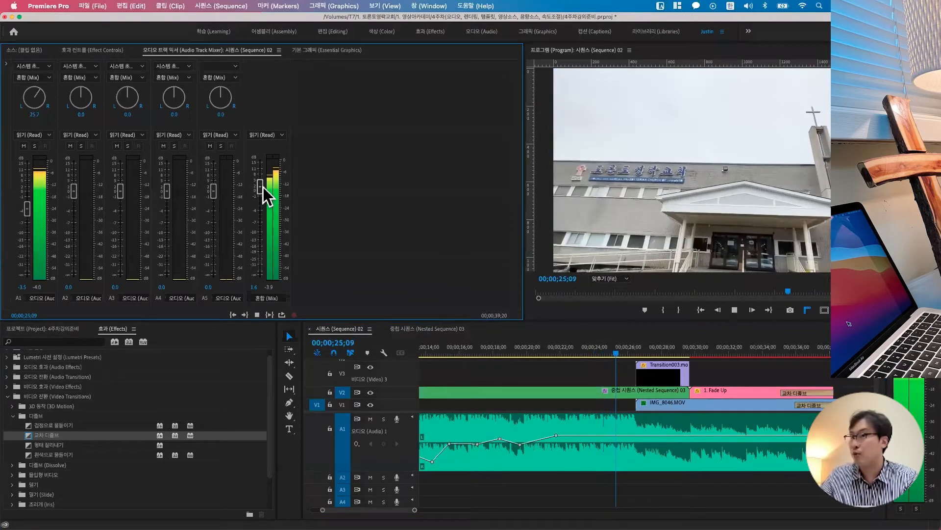
pyautogui.press('space')
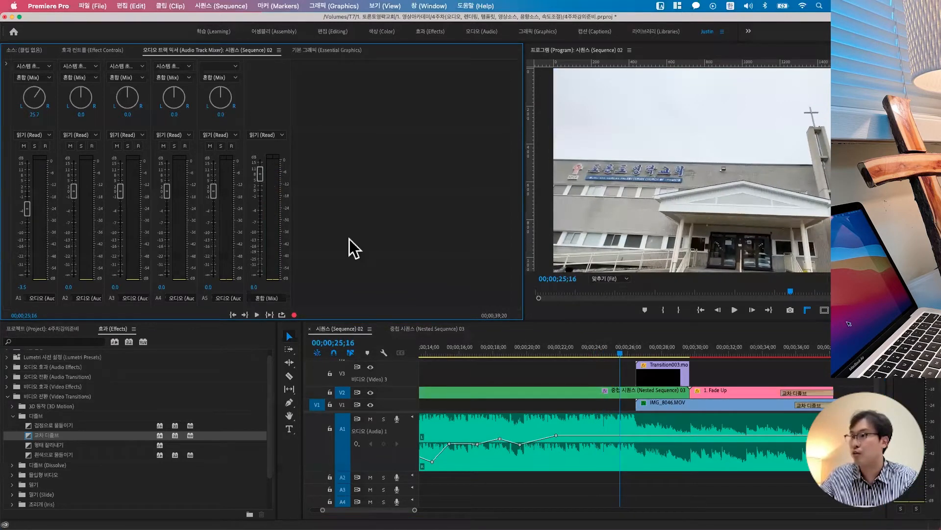
pyautogui.click(563, 346)
pyautogui.press('space')
pyautogui.press('space')
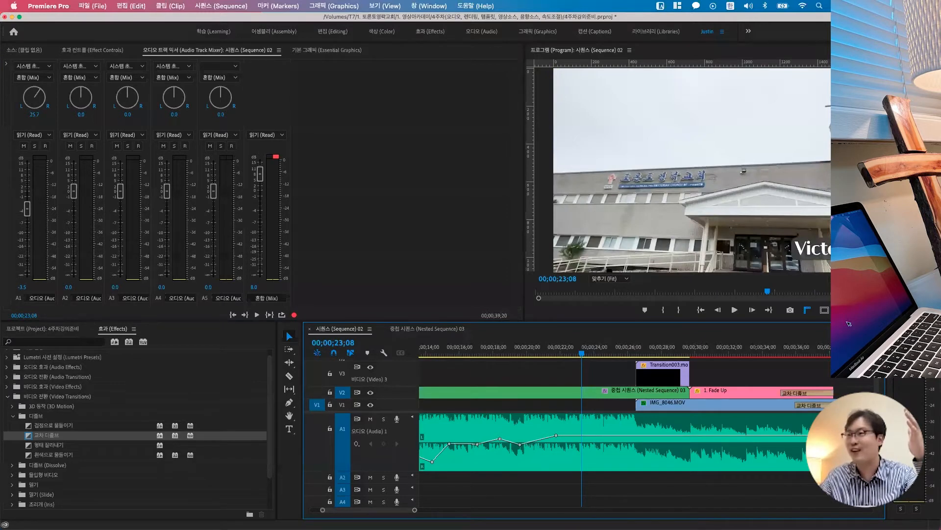
# Step: Set the Mix fader to about 1.4 dB and replay the loud music passage
pyautogui.moveTo(258, 172); pyautogui.dragTo(259, 178)
pyautogui.click(594, 355)
pyautogui.click(572, 349)
pyautogui.press('space')
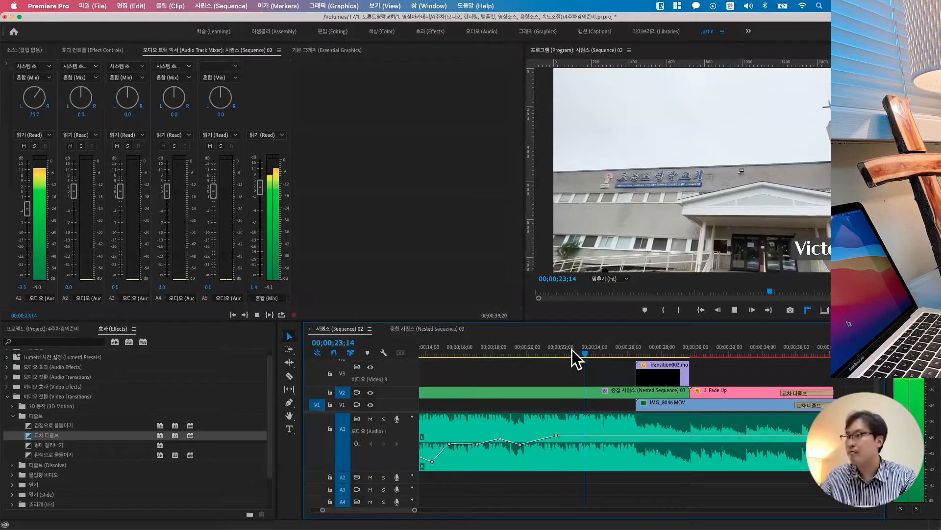
pyautogui.press('space')
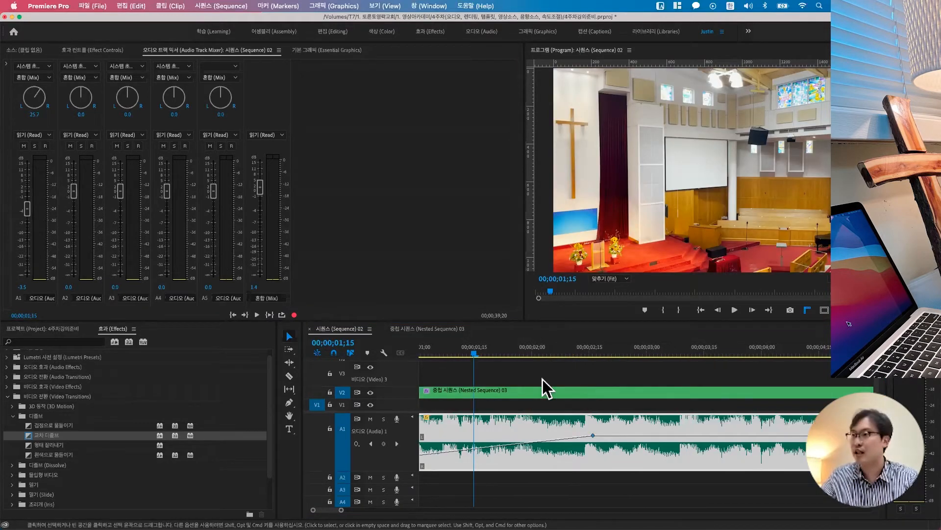
# Step: Check the sequence's extent by moving the playhead to its start and to its end at 00;00;39;20
pyautogui.click(559, 351)
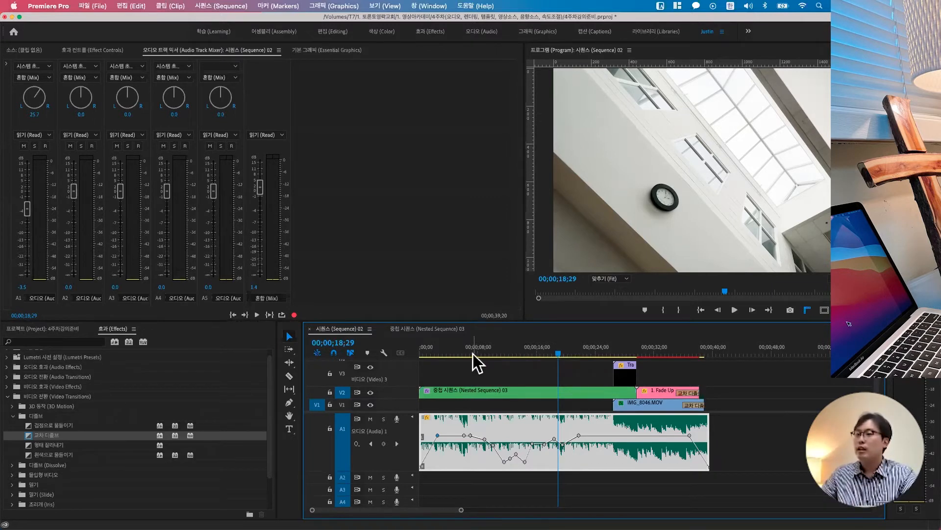
pyautogui.click(420, 350)
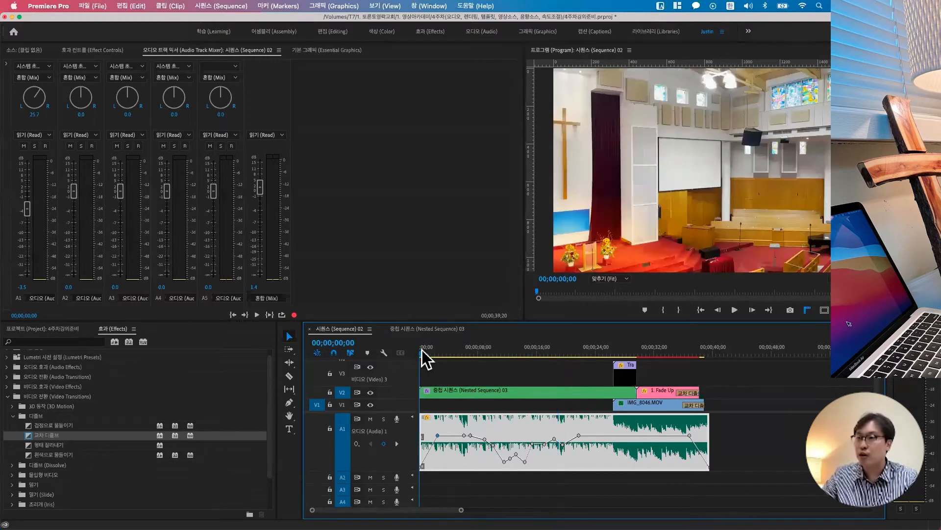
pyautogui.click(710, 349)
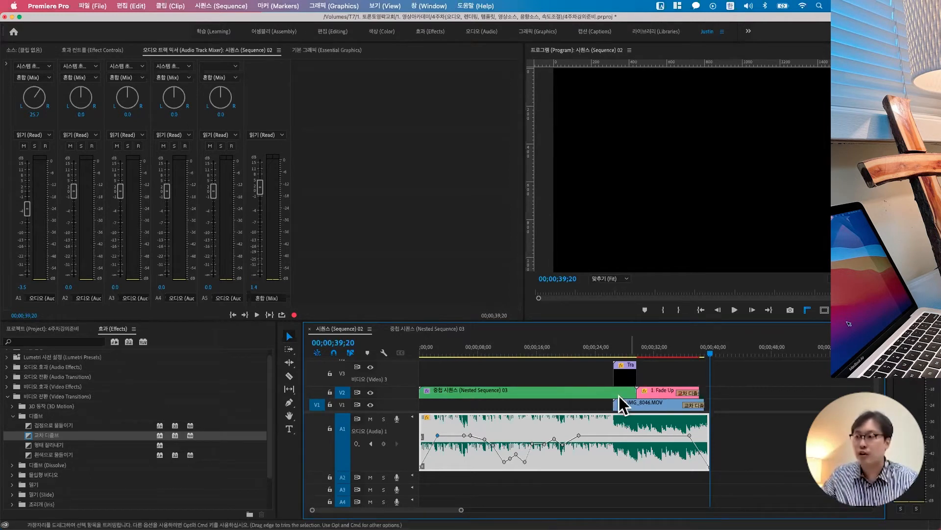
# Step: Paste a copy of the IMG_8046.MOV clip onto V2 far beyond the sequence's end, shortly before 00;02;40;00
pyautogui.scroll(-5, 592, 408)
pyautogui.click(496, 405)
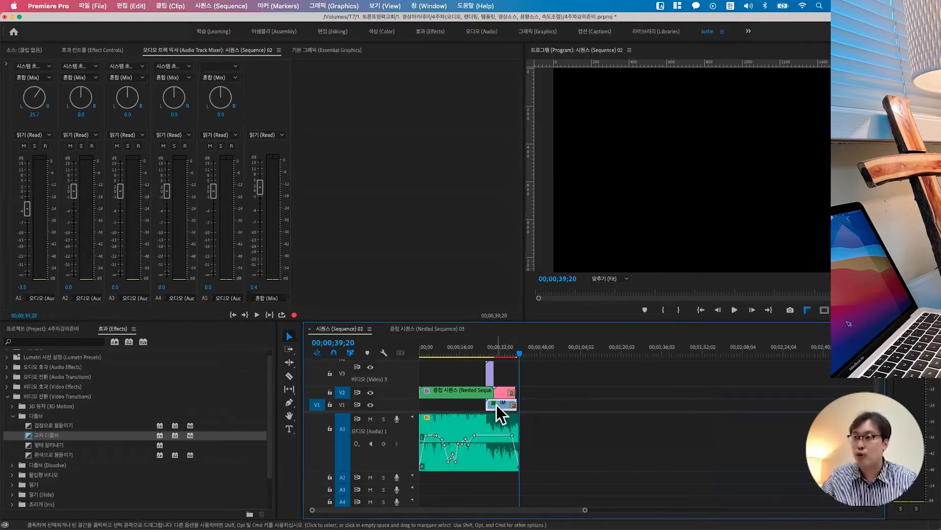
pyautogui.click(694, 351)
pyautogui.click(815, 350)
pyautogui.press('super+v')
pyautogui.click(823, 351)
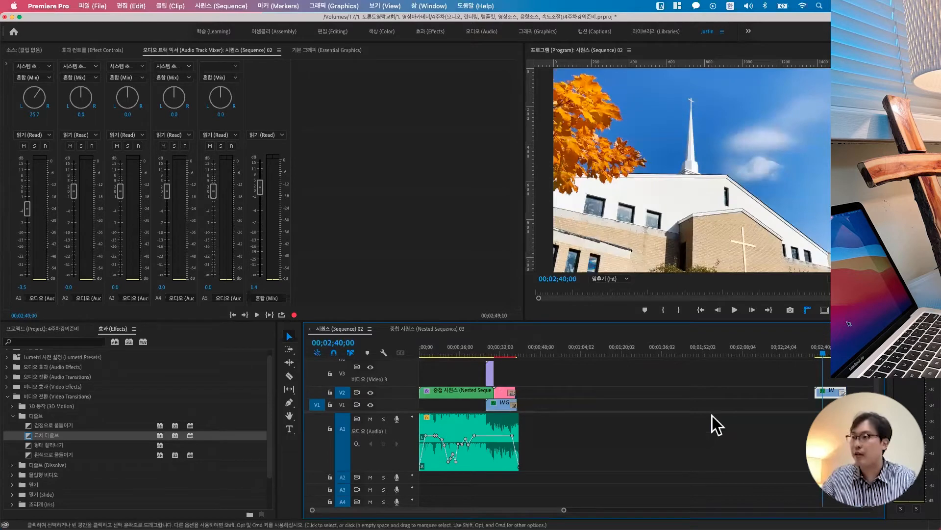
# Step: Examine the gap between the main edit and the stray clip on V2, placing the playhead at that clip's end
pyautogui.click(476, 351)
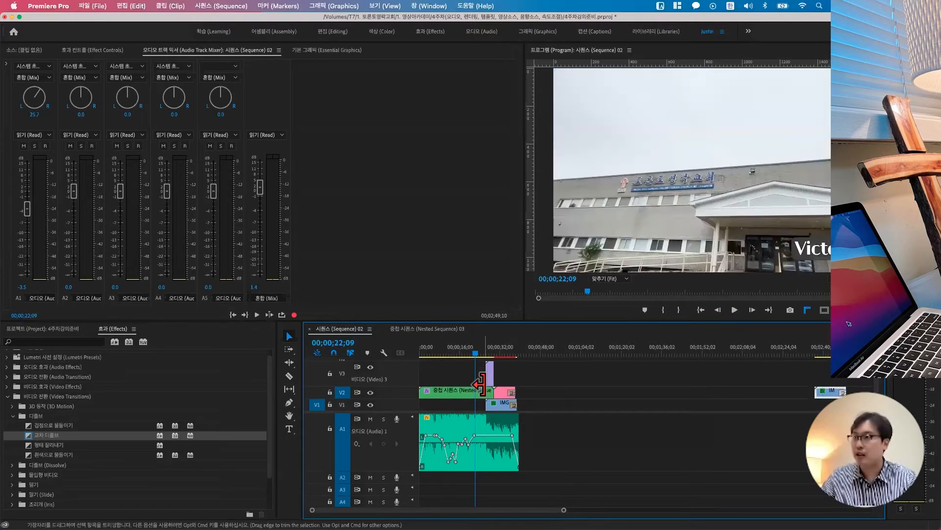
pyautogui.scroll(5, 483, 385)
pyautogui.scroll(-5, 484, 385)
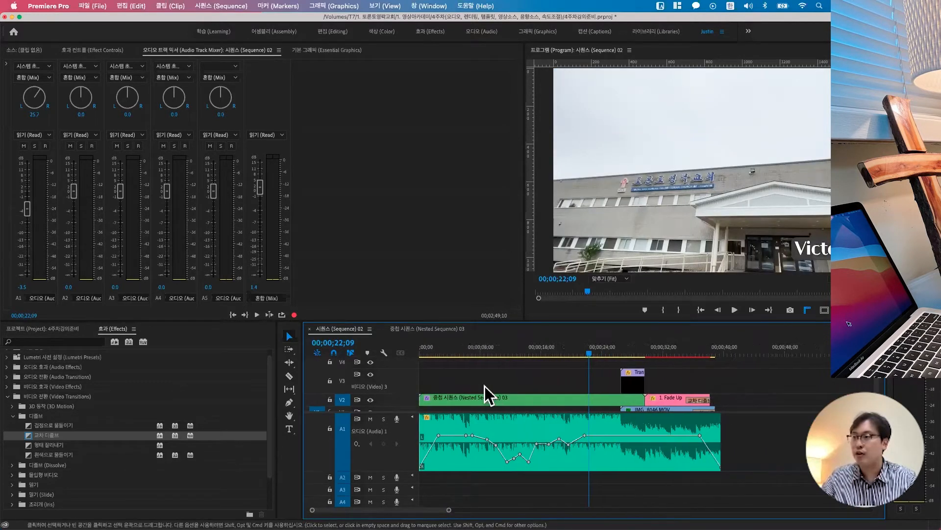
pyautogui.scroll(-2, 408, 399)
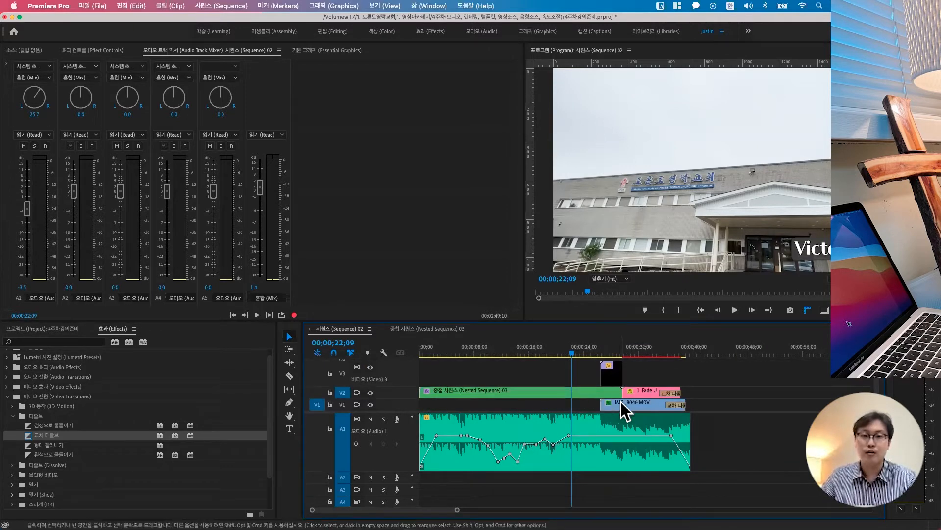
pyautogui.scroll(-1, 653, 408)
pyautogui.scroll(-5, 652, 409)
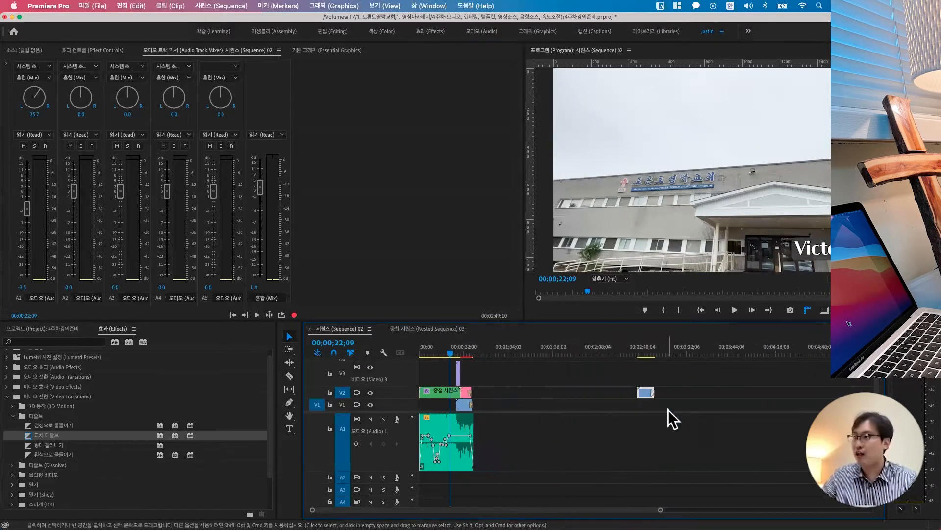
pyautogui.click(624, 392)
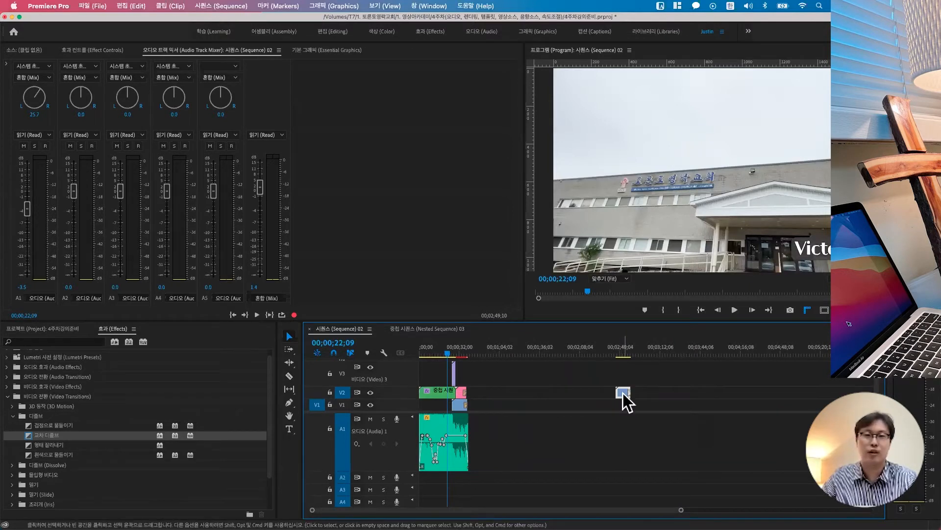
pyautogui.click(632, 346)
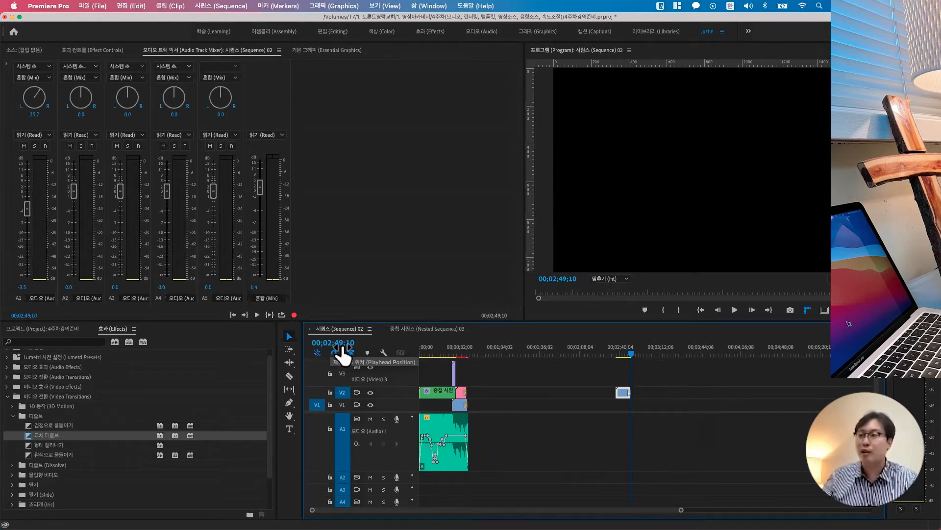
# Step: Delete the stray IMG_8046.MOV copy from V2 beyond the end of the main edit
pyautogui.scroll(-2, 618, 393)
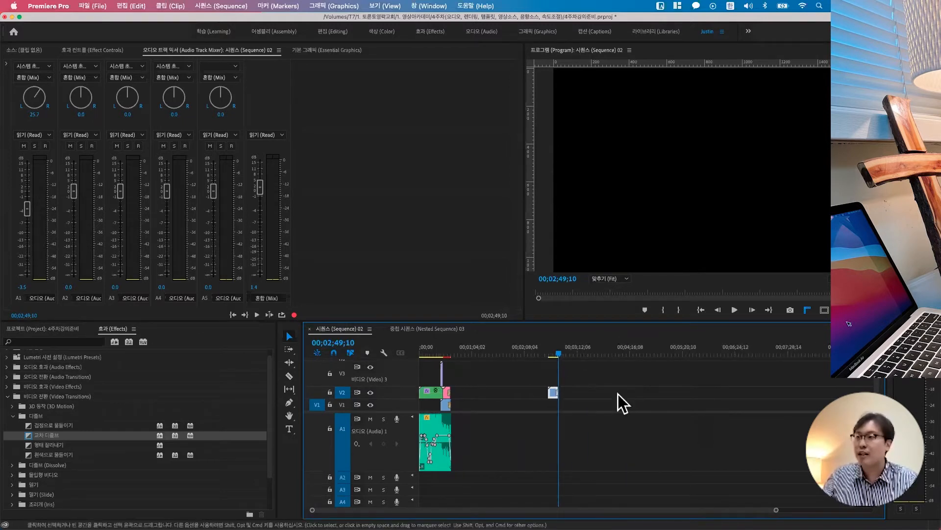
pyautogui.scroll(2, 465, 395)
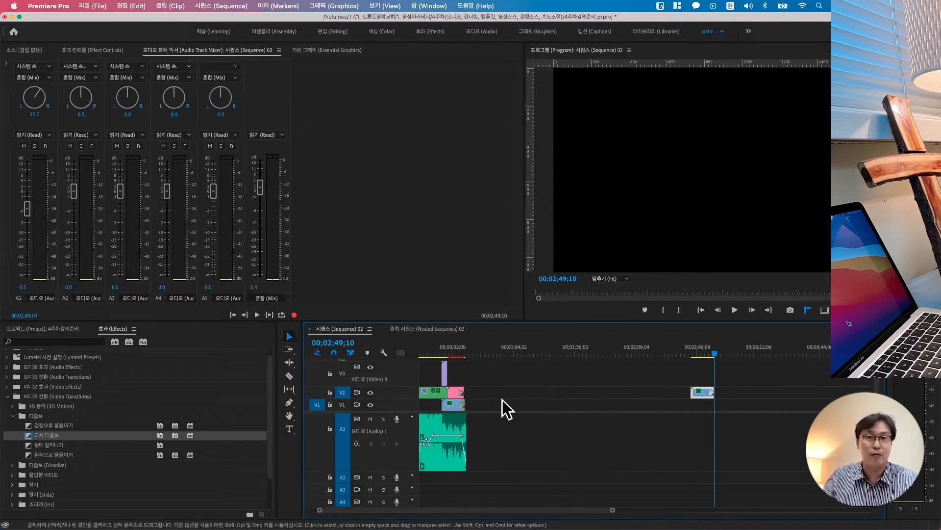
pyautogui.scroll(-2, 576, 402)
pyautogui.moveTo(569, 375); pyautogui.dragTo(629, 431)
pyautogui.press('Delete')
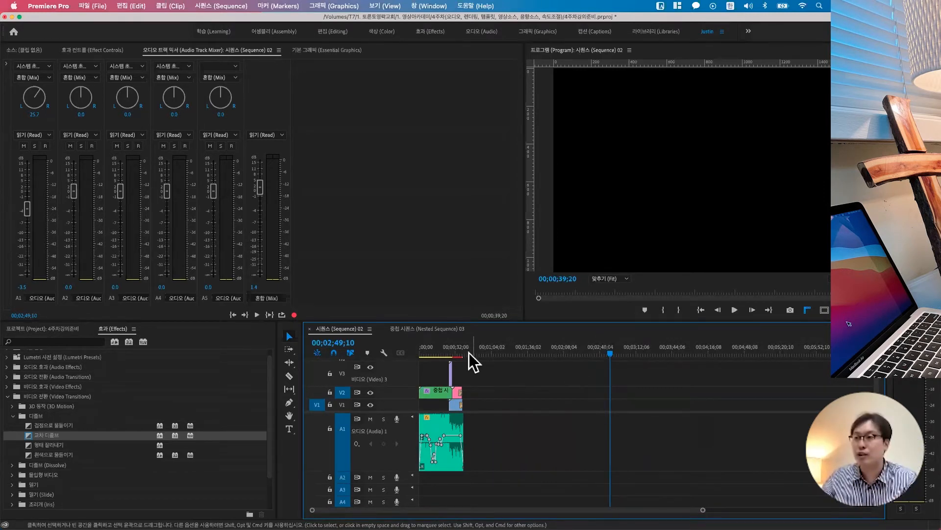
# Step: Move the playhead to 00;00;17;11 and bring the whole edit into view in the timeline
pyautogui.click(439, 353)
pyautogui.scroll(6, 439, 381)
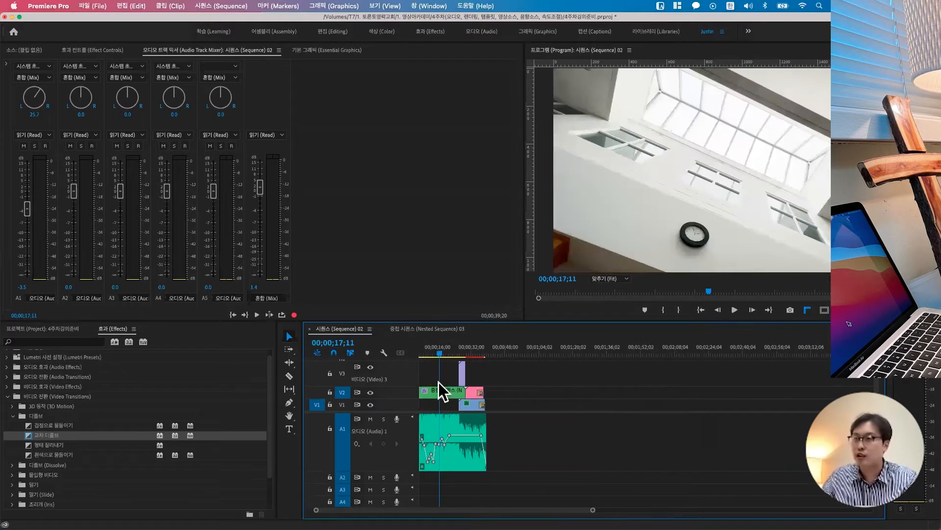
pyautogui.scroll(4, 440, 381)
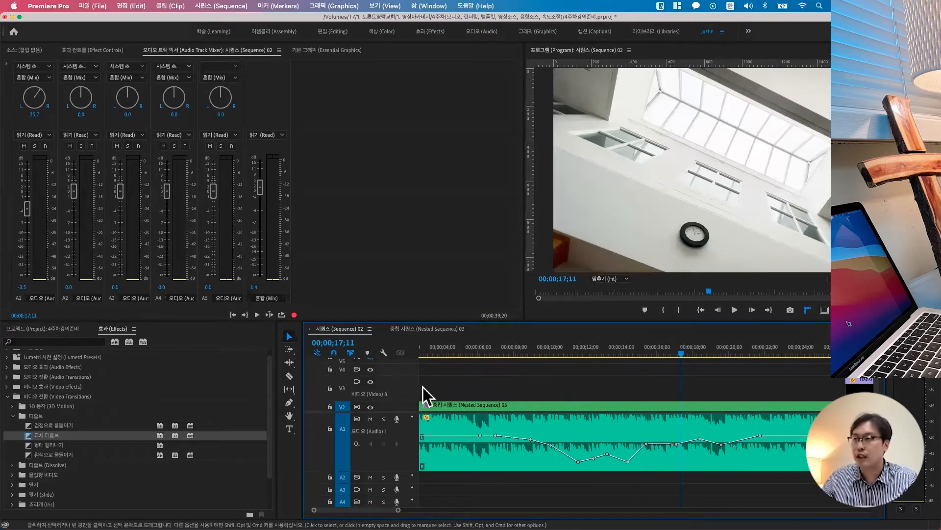
pyautogui.scroll(-5, 512, 398)
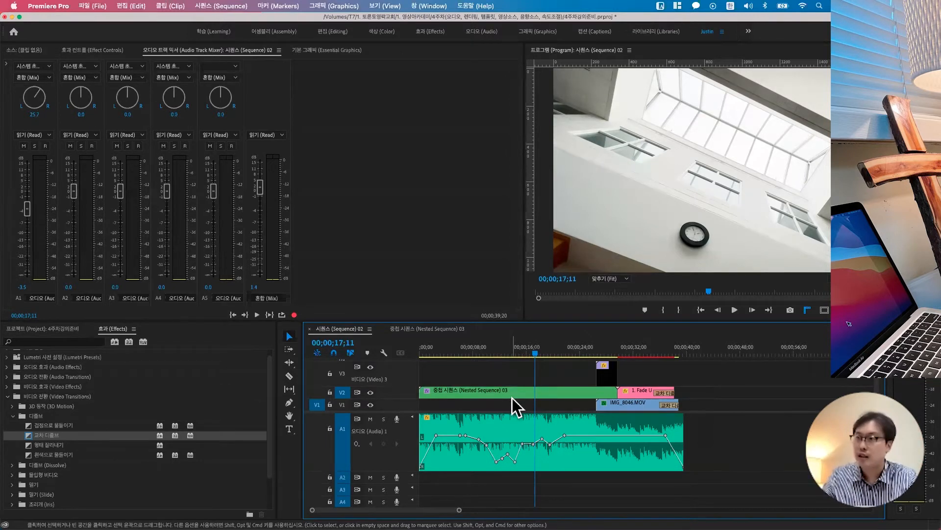
# Step: Mark in and out points around the whole sequence, from 00;00;00;00 to the end of the audio clip at 00;00;39;20
pyautogui.moveTo(535, 351); pyautogui.dragTo(683, 351)
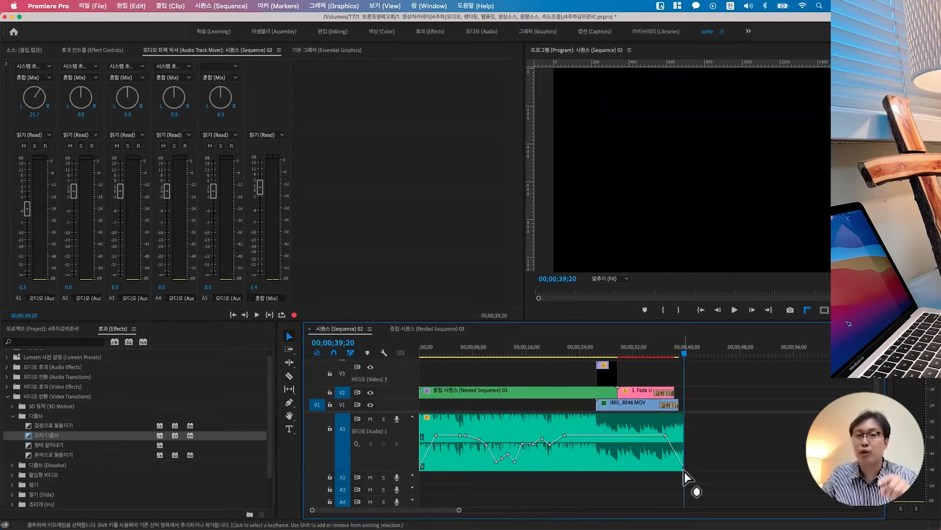
pyautogui.moveTo(685, 472)
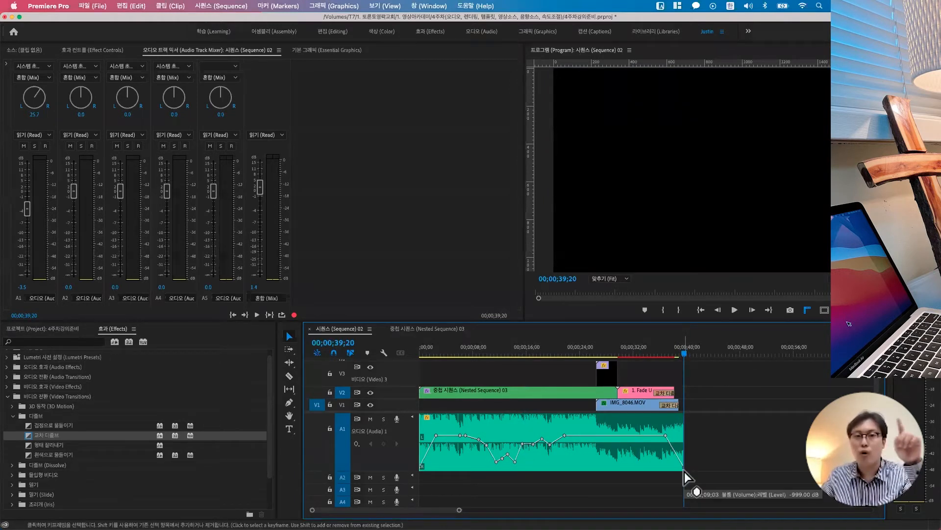
pyautogui.click(684, 471)
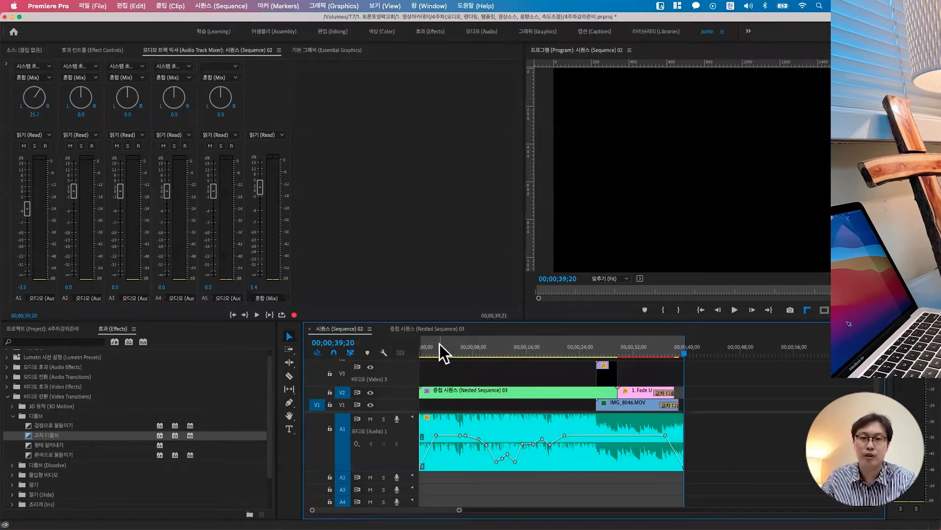
pyautogui.moveTo(563, 349); pyautogui.dragTo(417, 354)
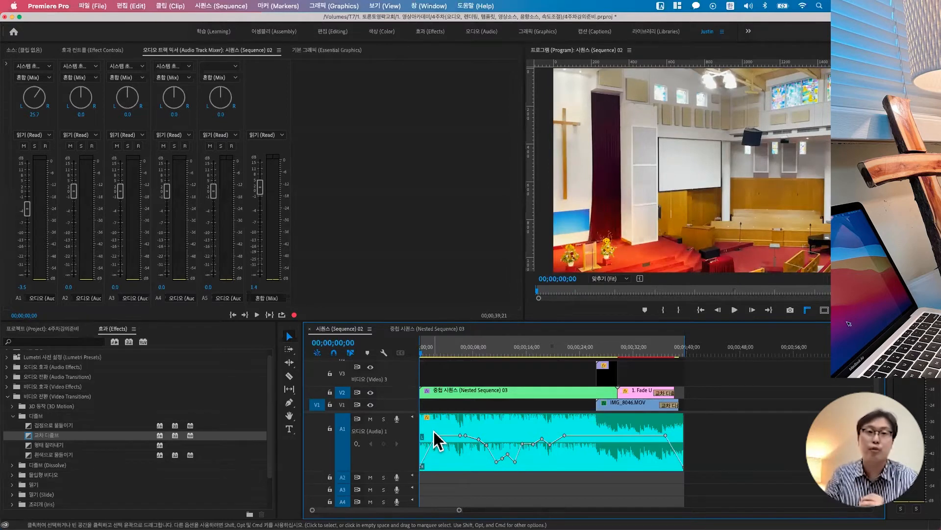
# Step: Narrow the marked range by setting the in point at 00;00;21;04 and the out point at 00;00;29;21
pyautogui.click(488, 349)
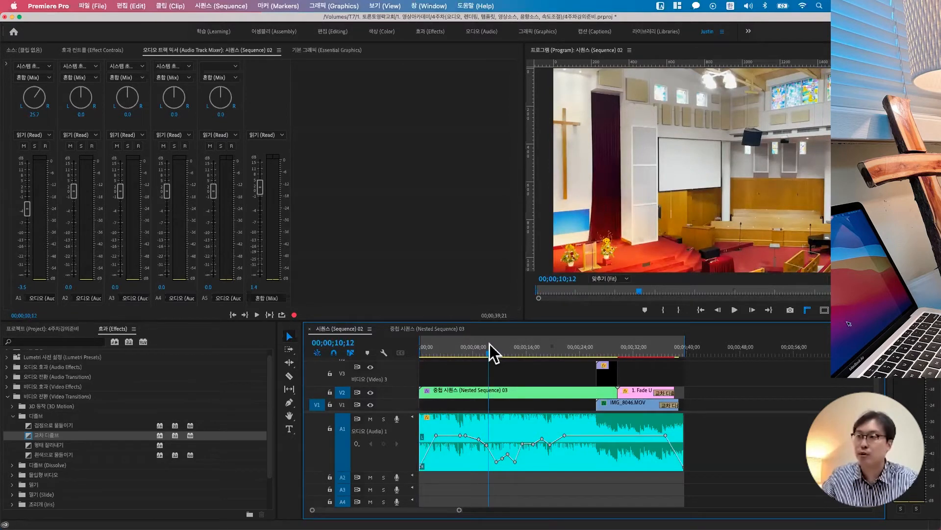
pyautogui.moveTo(490, 348); pyautogui.dragTo(523, 349)
pyautogui.moveTo(533, 351); pyautogui.dragTo(562, 352)
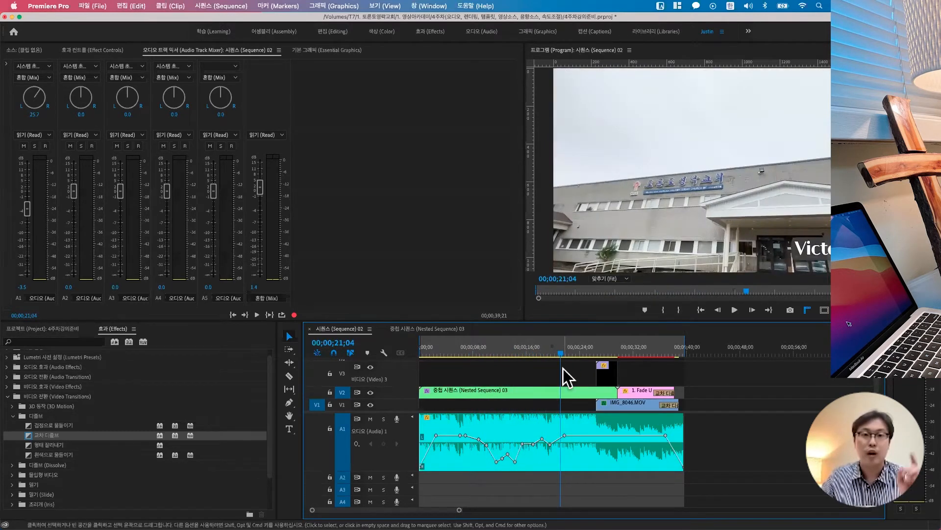
pyautogui.press('i')
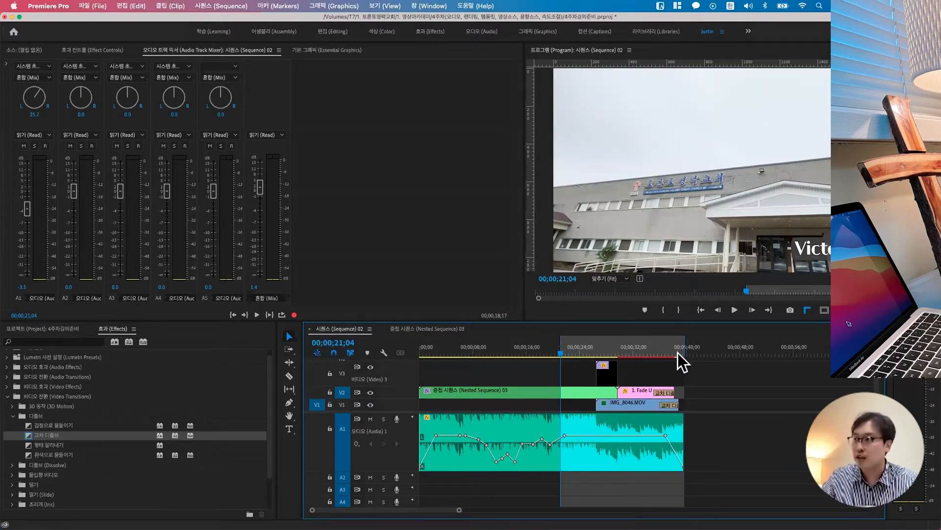
pyautogui.click(629, 349)
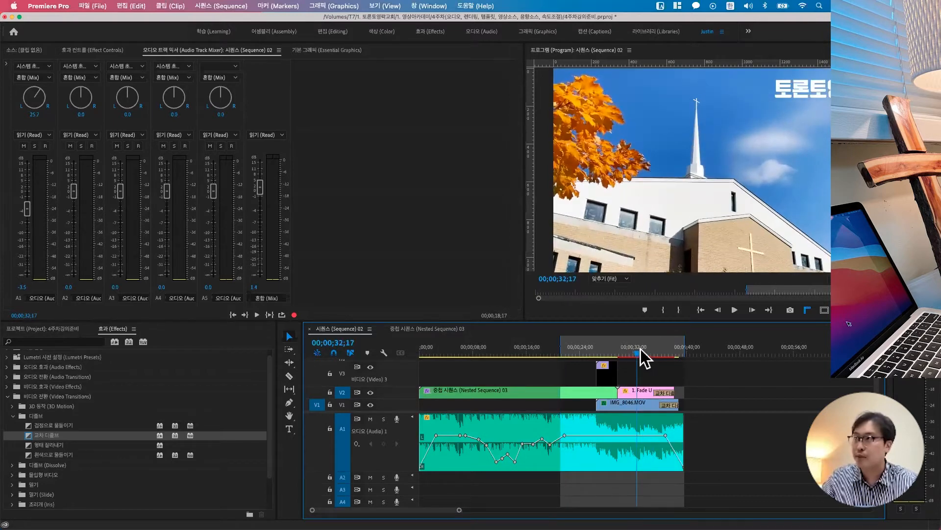
pyautogui.click(618, 351)
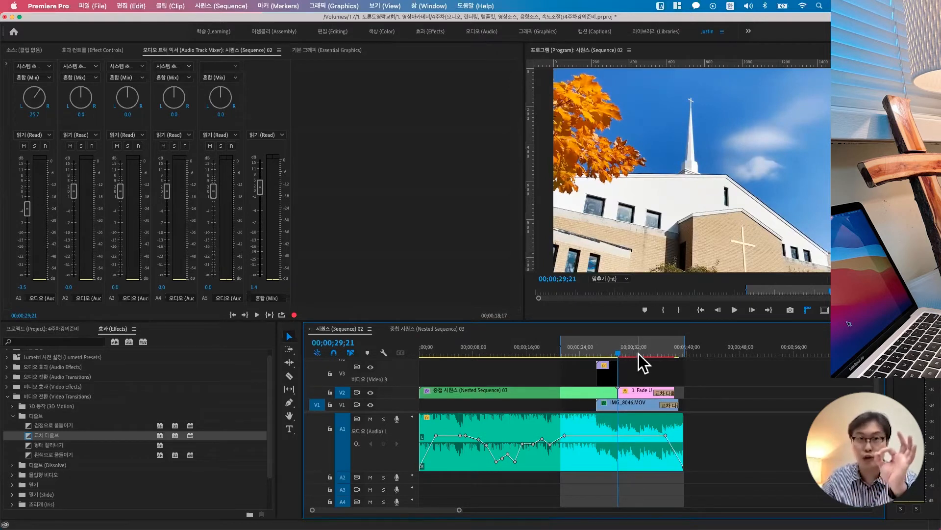
pyautogui.press('o')
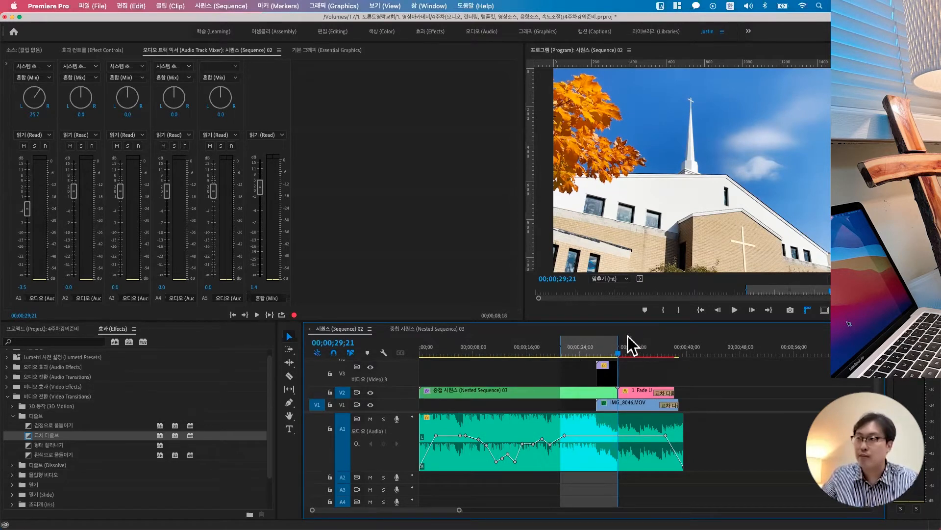
# Step: Clear both the in and out points from the sequence's time ruler
pyautogui.rightClick(642, 356)
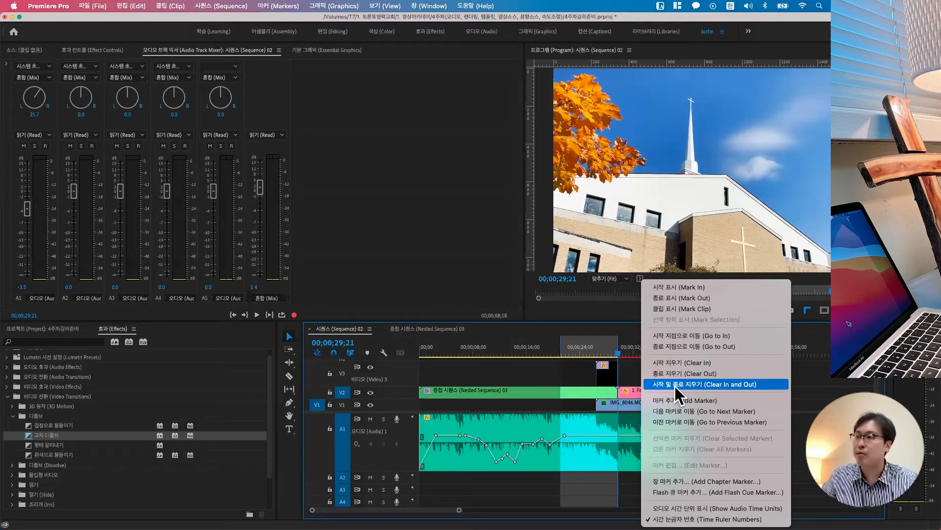
pyautogui.click(736, 385)
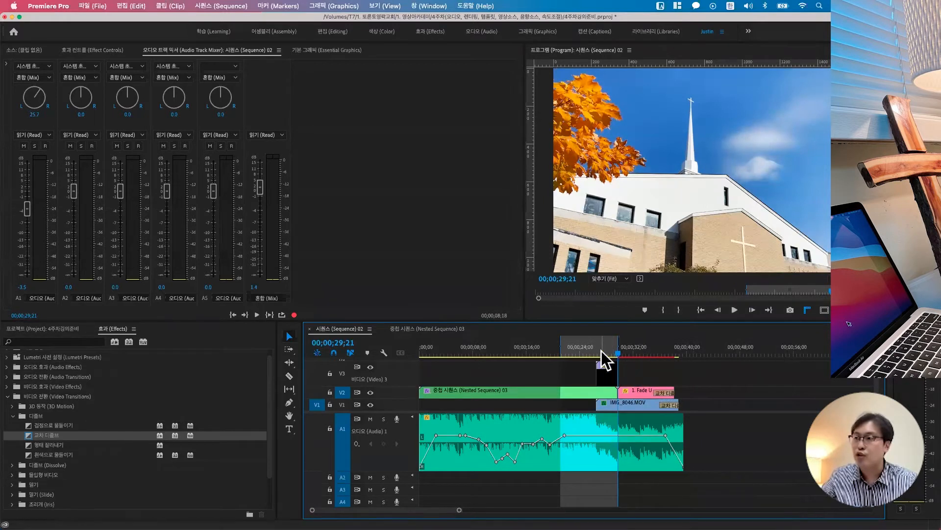
pyautogui.rightClick(642, 348)
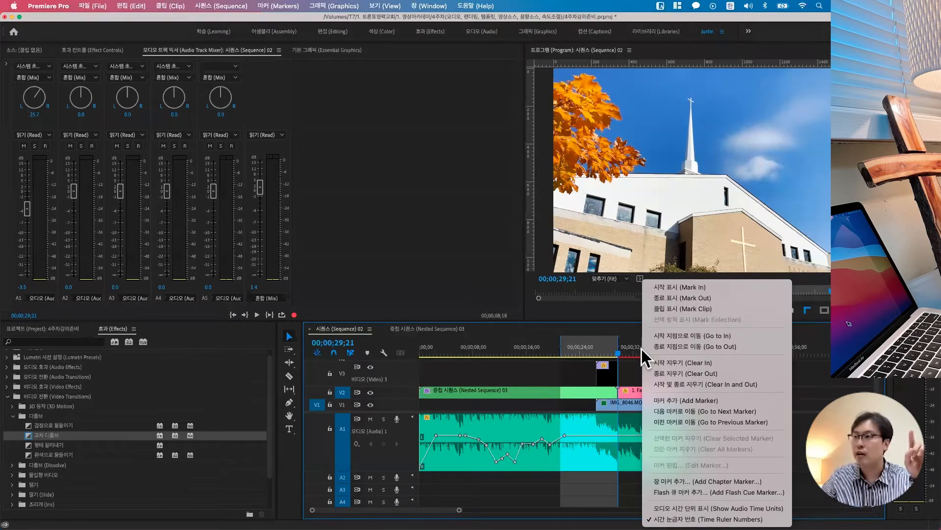
pyautogui.click(715, 384)
# Step: Mark a range with the in point at 00;00;19;24 and the out point at 00;00;32;08, and clear both points
pyautogui.click(530, 347)
pyautogui.click(552, 347)
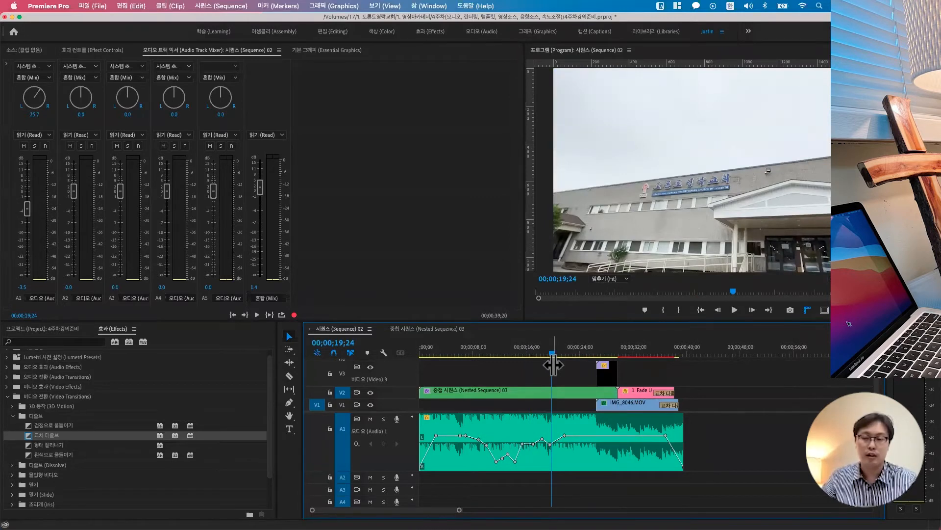
pyautogui.press('i')
pyautogui.click(636, 348)
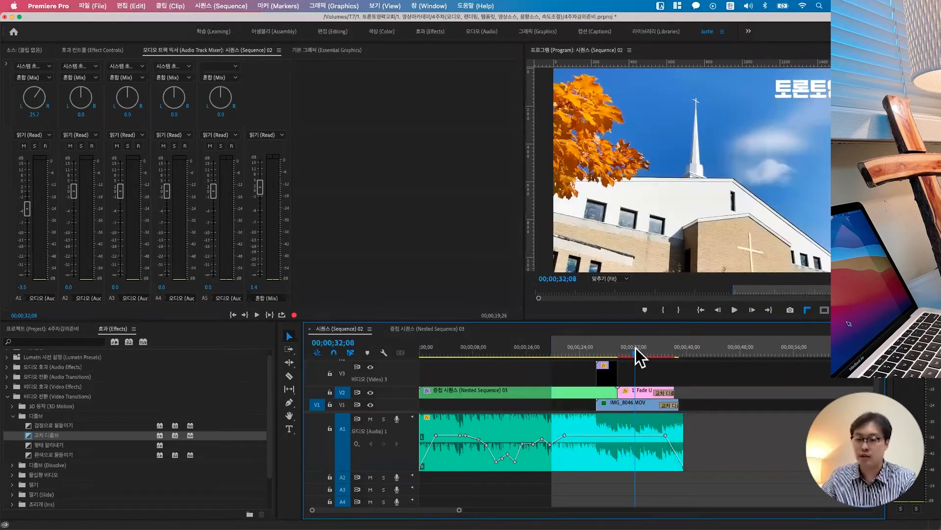
pyautogui.press('o')
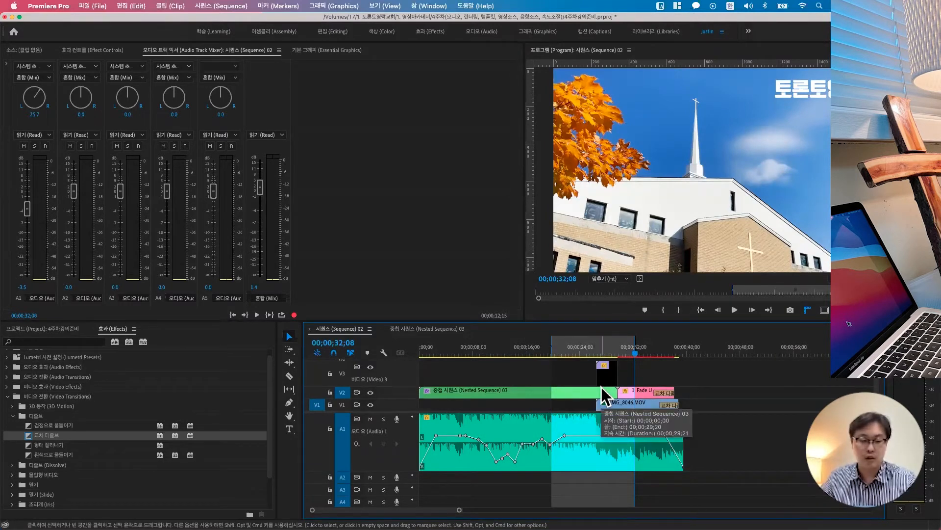
pyautogui.hotkey('alt', 'x')
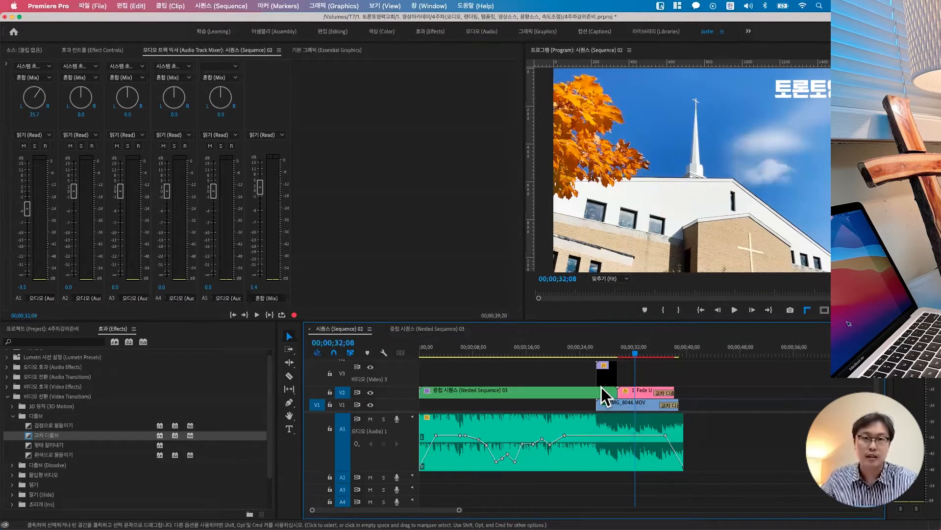
# Step: Mark a range with the in point at 00;00;23;05 and the out point at 00;00;35;02, and clear it again
pyautogui.click(574, 349)
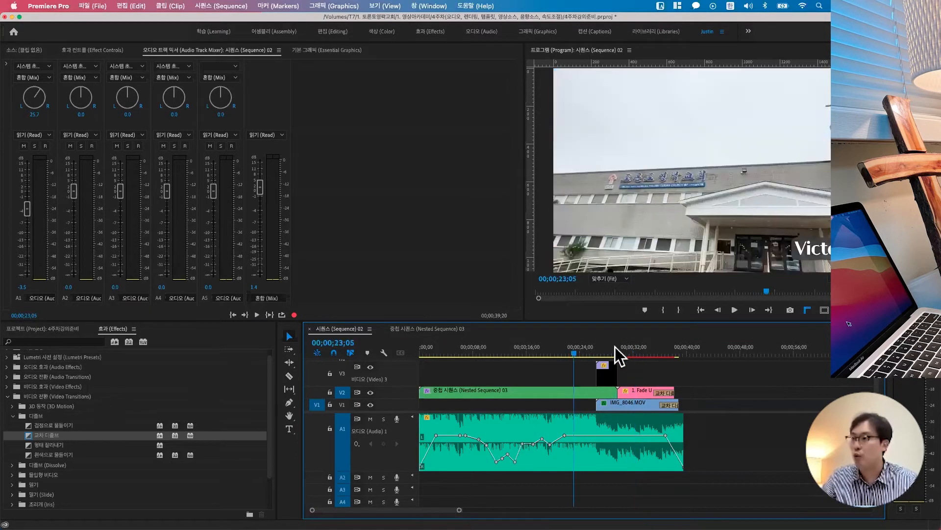
pyautogui.press('i')
pyautogui.click(653, 349)
pyautogui.press('o')
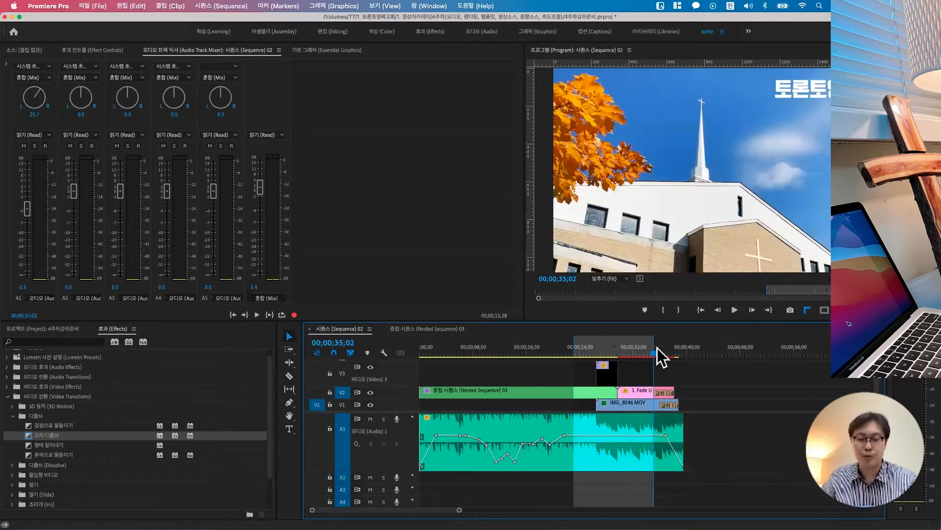
pyautogui.hotkey('alt', 'x')
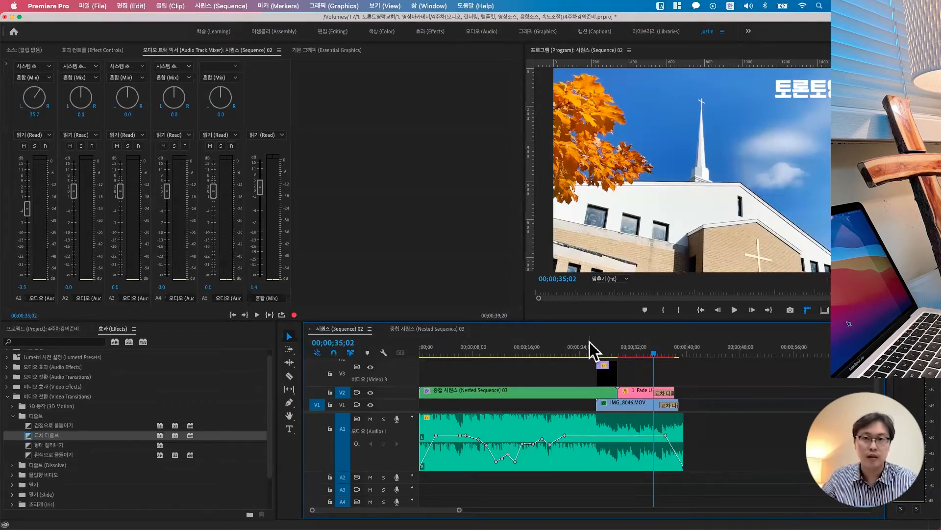
# Step: Mark the export range with the in point at 00;00;22;00 and the out point at 00;00;32;19
pyautogui.moveTo(589, 343); pyautogui.dragTo(565, 346)
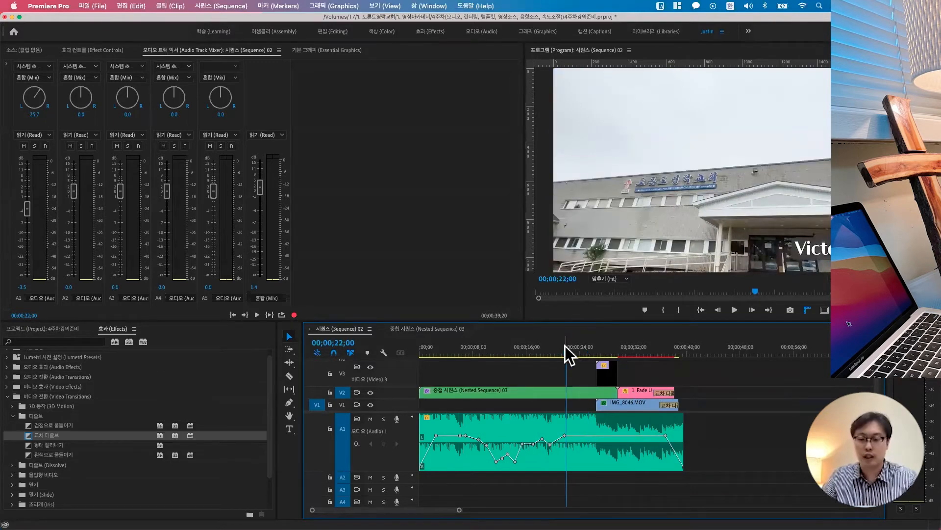
pyautogui.press('i')
pyautogui.click(638, 347)
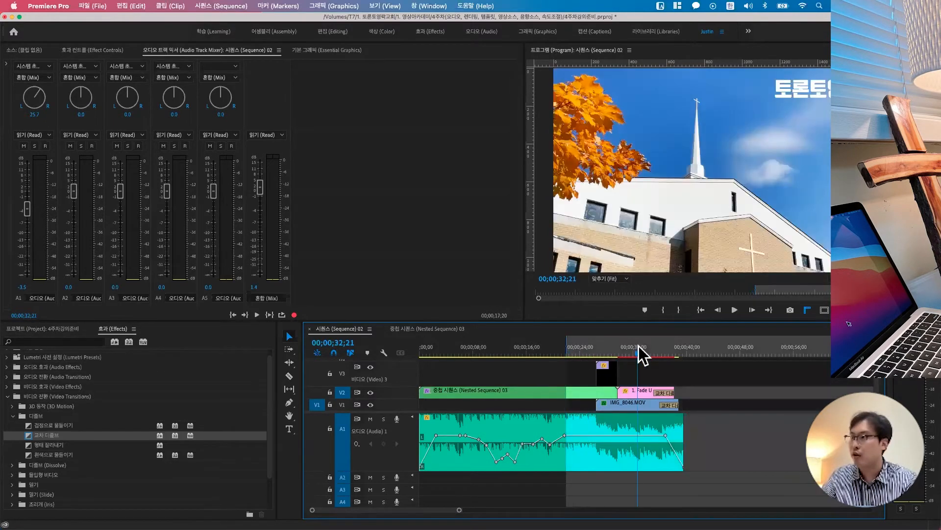
pyautogui.press('o')
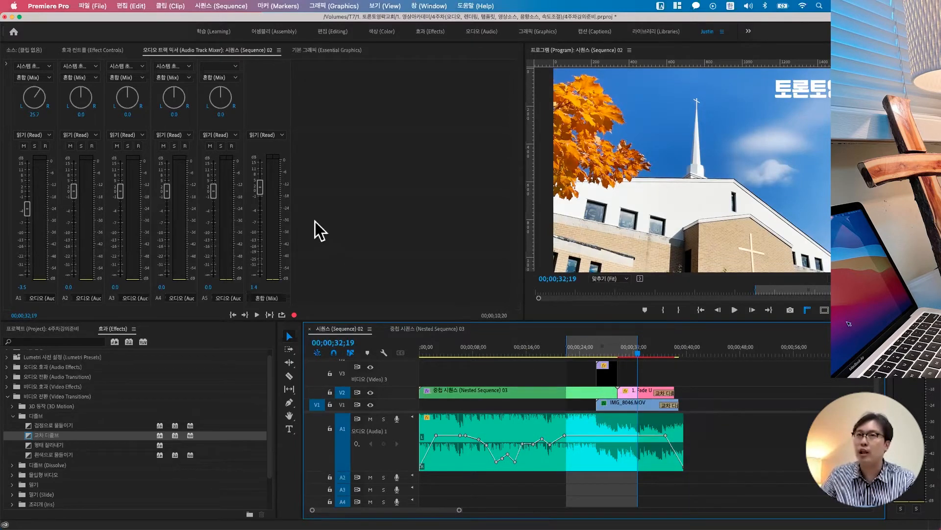
# Step: Open the media export settings for the marked range and choose H.264 as the export format
pyautogui.click(94, 6)
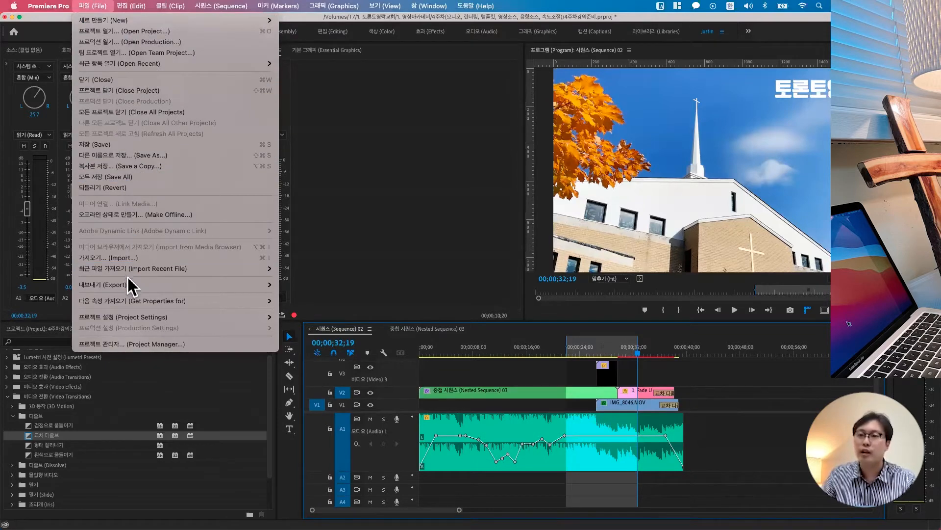
pyautogui.moveTo(126, 284)
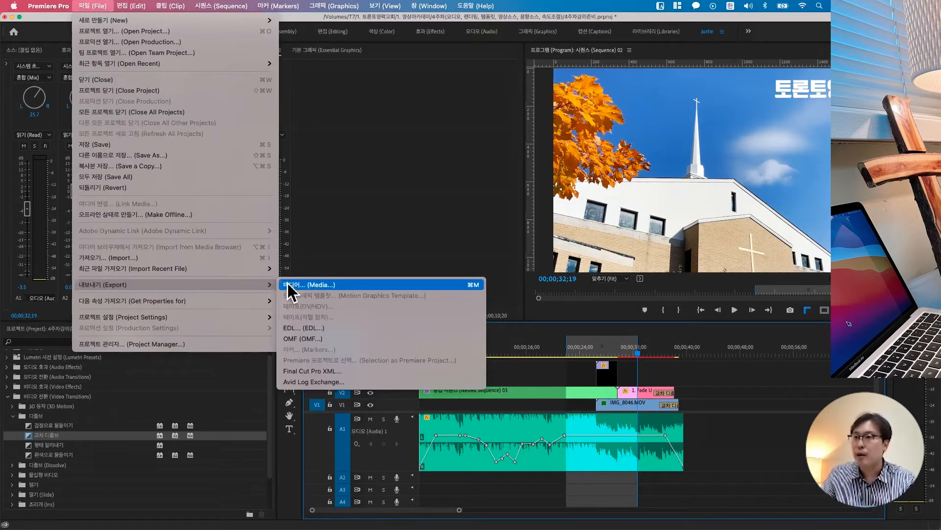
pyautogui.click(351, 284)
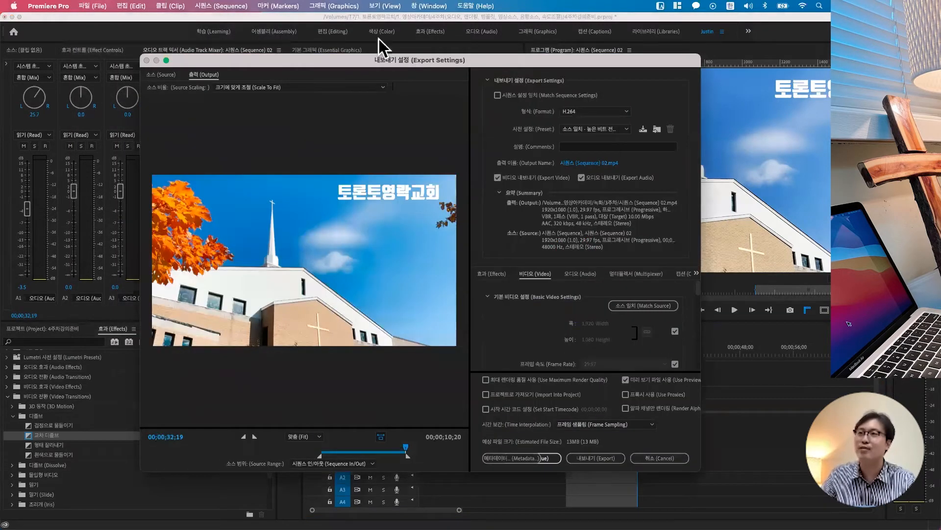
pyautogui.moveTo(352, 58); pyautogui.dragTo(375, 61)
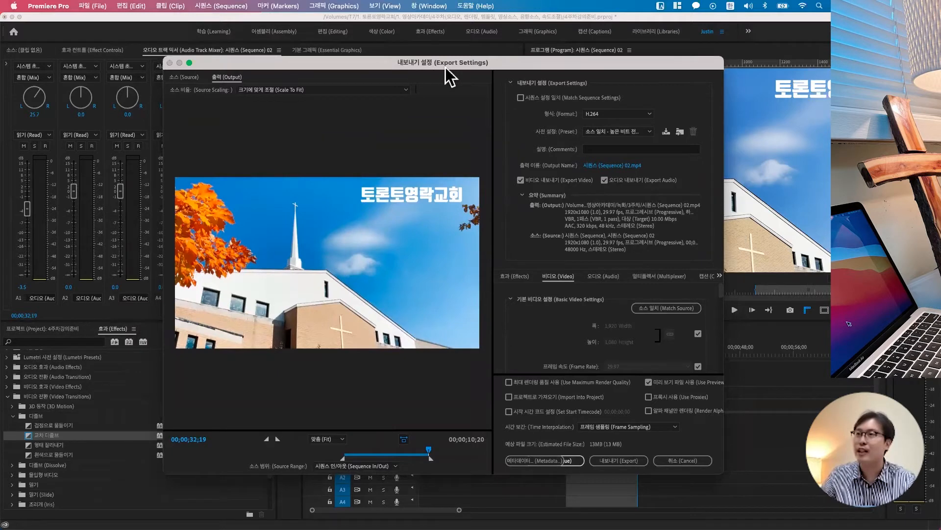
pyautogui.moveTo(378, 64); pyautogui.dragTo(376, 58)
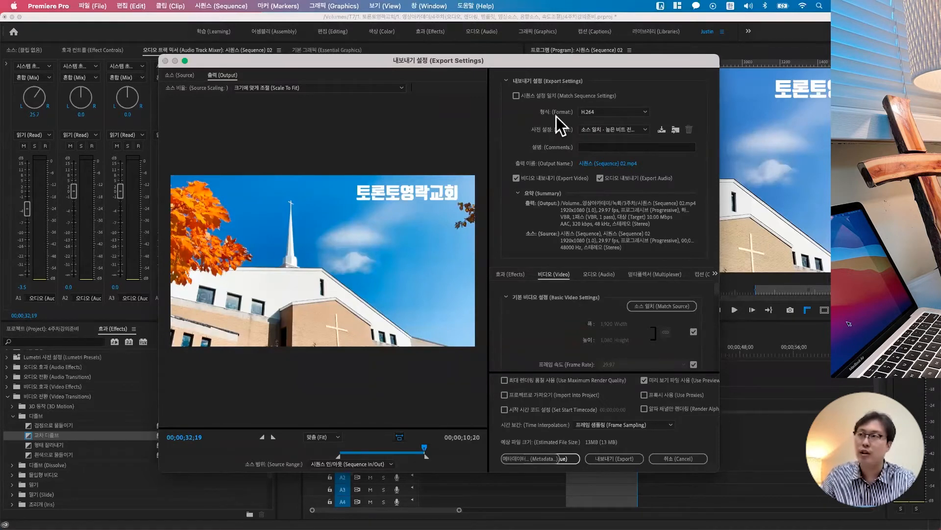
pyautogui.click(595, 113)
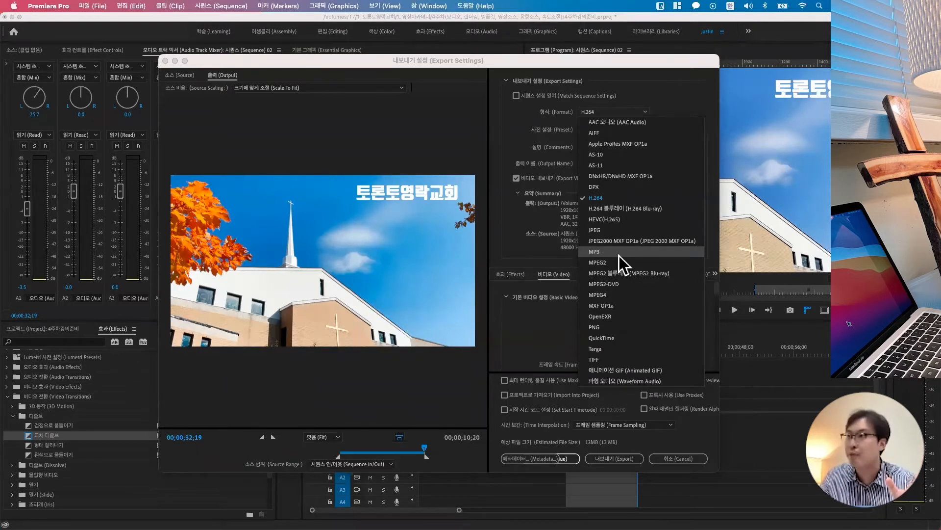
pyautogui.click(620, 198)
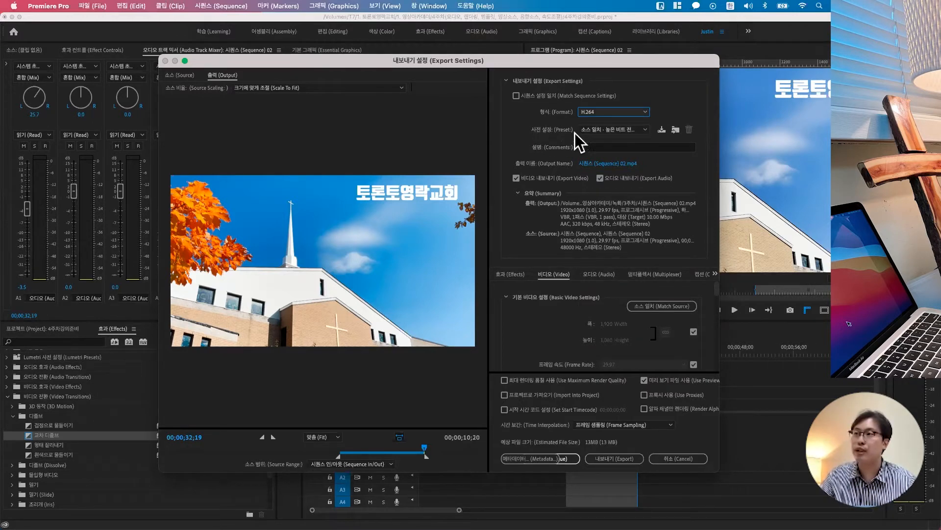
# Step: Apply the YouTube 1080p Full HD export preset and replace it with YouTube 2160p 4K Ultra HD
pyautogui.click(601, 131)
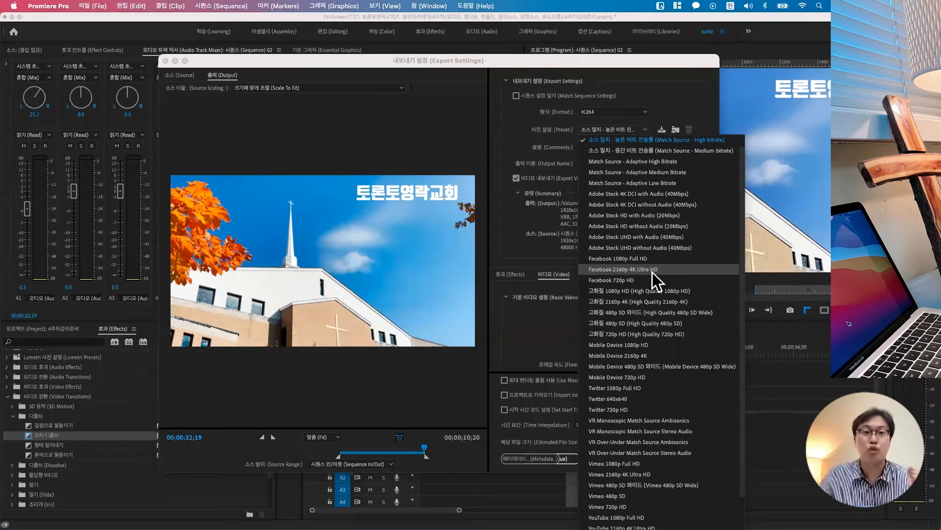
pyautogui.scroll(-2, 664, 296)
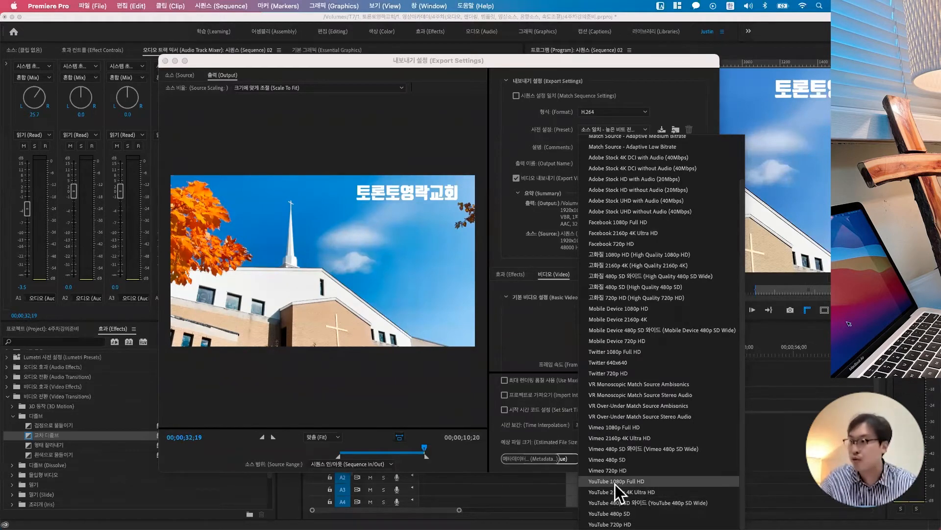
pyautogui.click(647, 481)
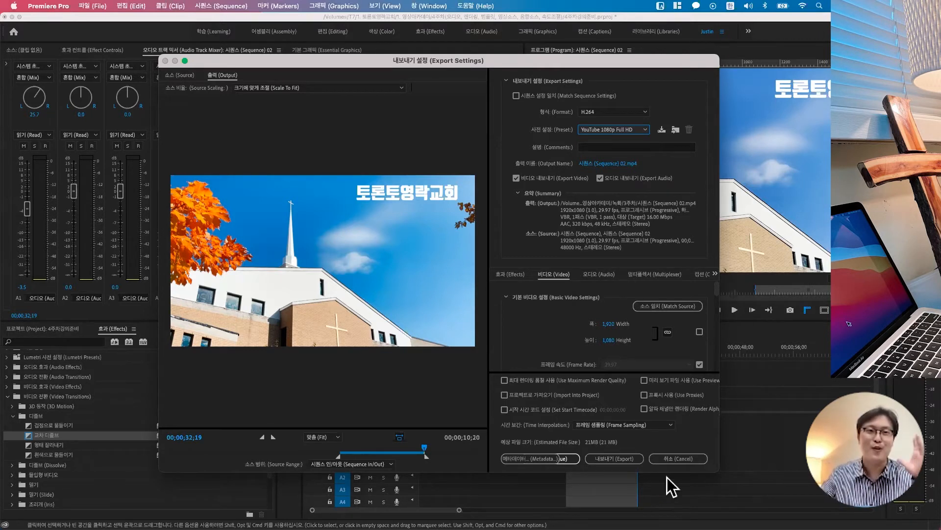
pyautogui.click(630, 130)
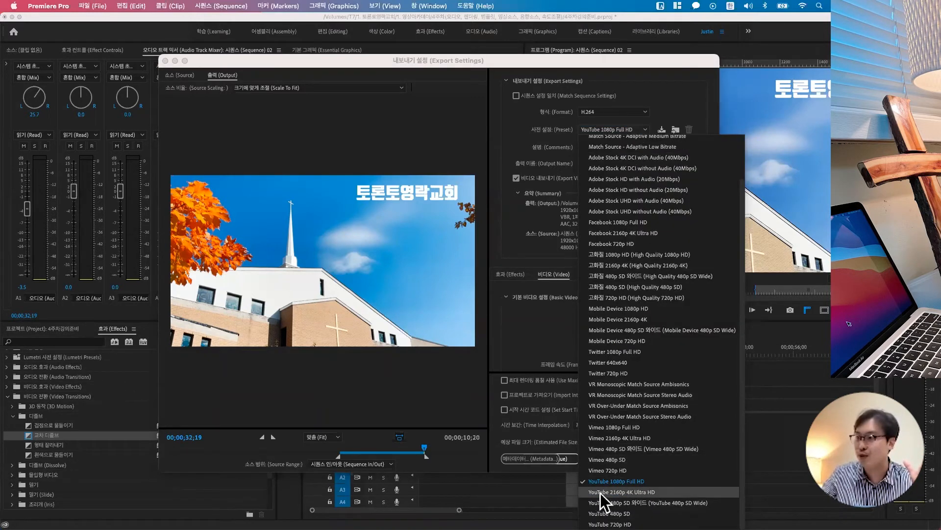
pyautogui.click(635, 492)
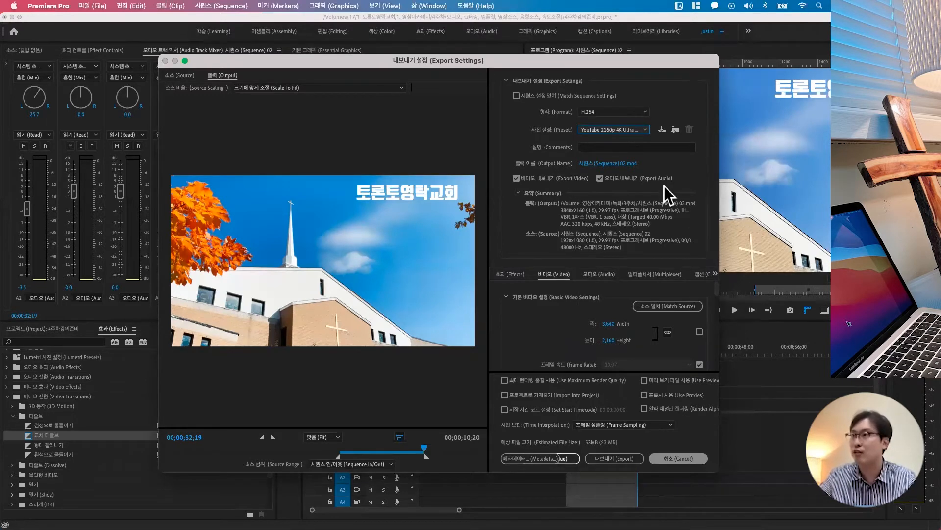
# Step: Change the export preset to YouTube 1080p Full HD and replace it with Match Source - High bitrate
pyautogui.click(624, 131)
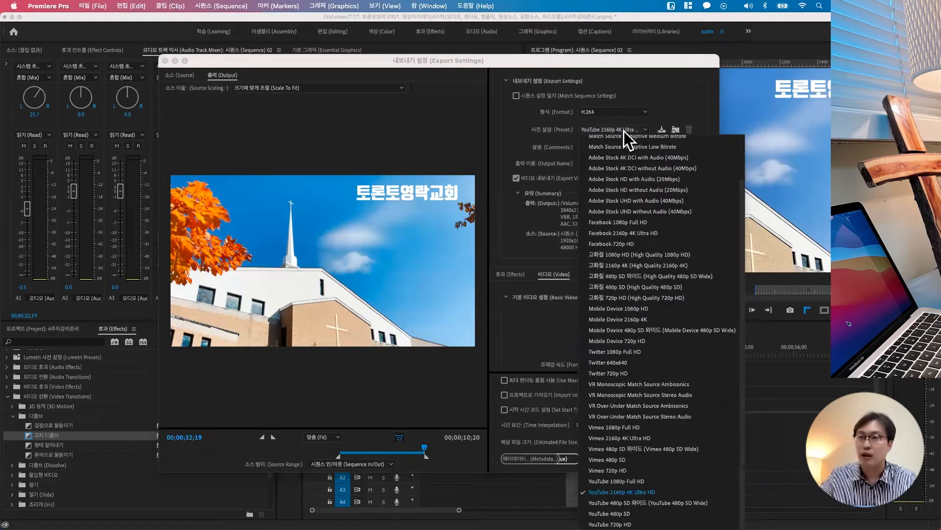
pyautogui.click(620, 481)
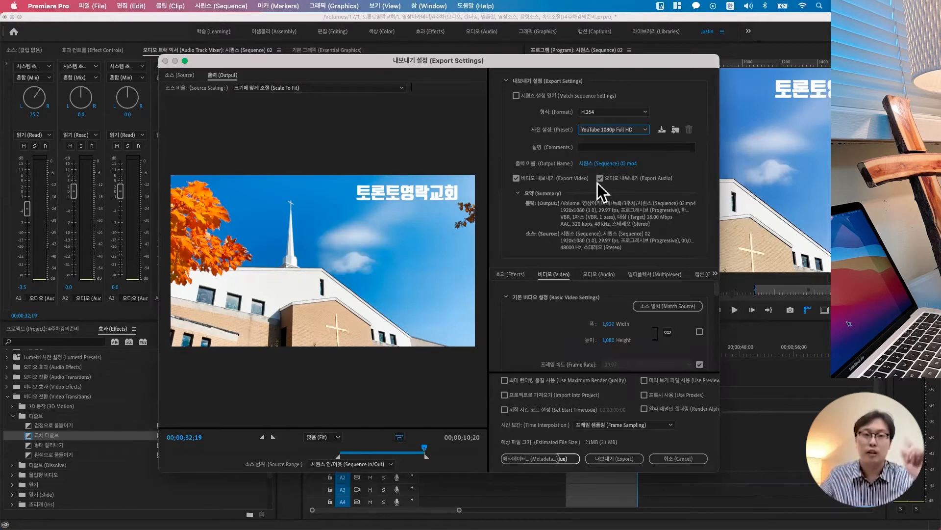
pyautogui.click(617, 133)
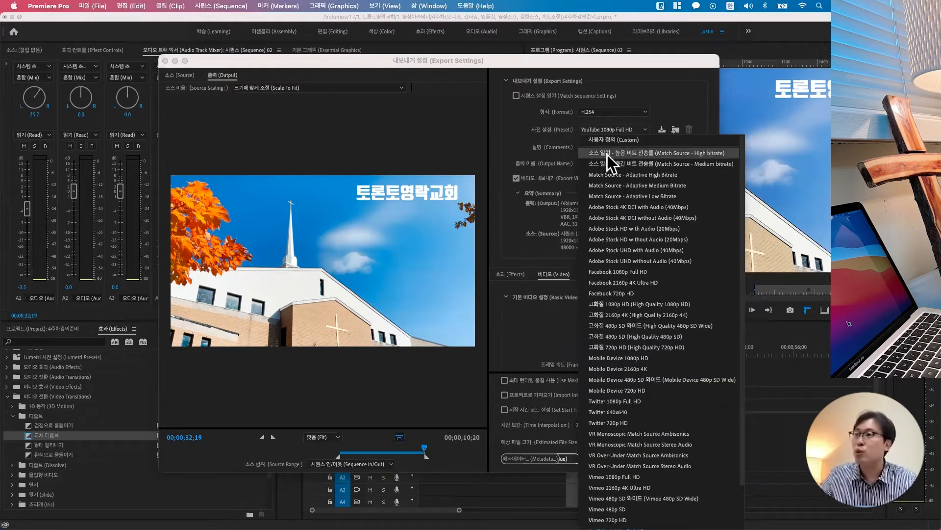
pyautogui.click(633, 153)
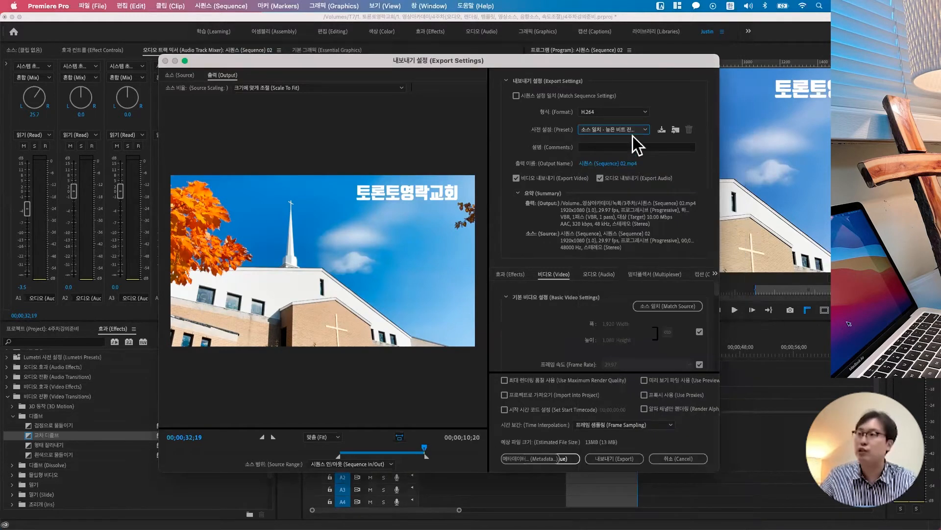
pyautogui.click(632, 134)
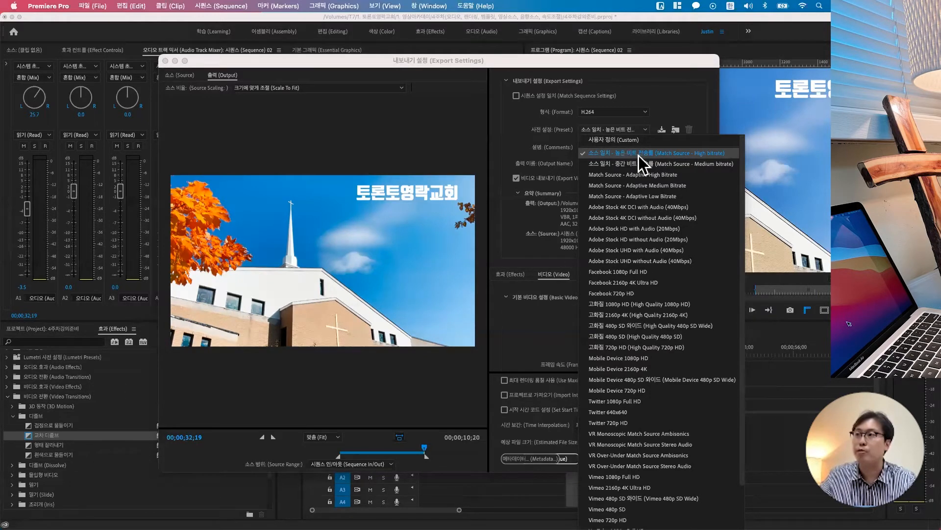
pyautogui.click(639, 155)
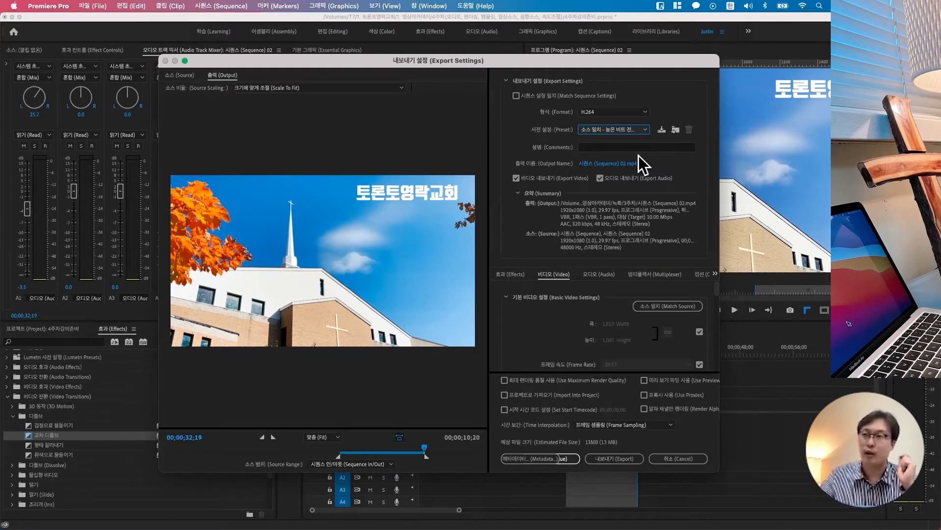
# Step: Name the output file 4주차영상.mp4 in the 3주차 folder and export the marked range
pyautogui.click(597, 163)
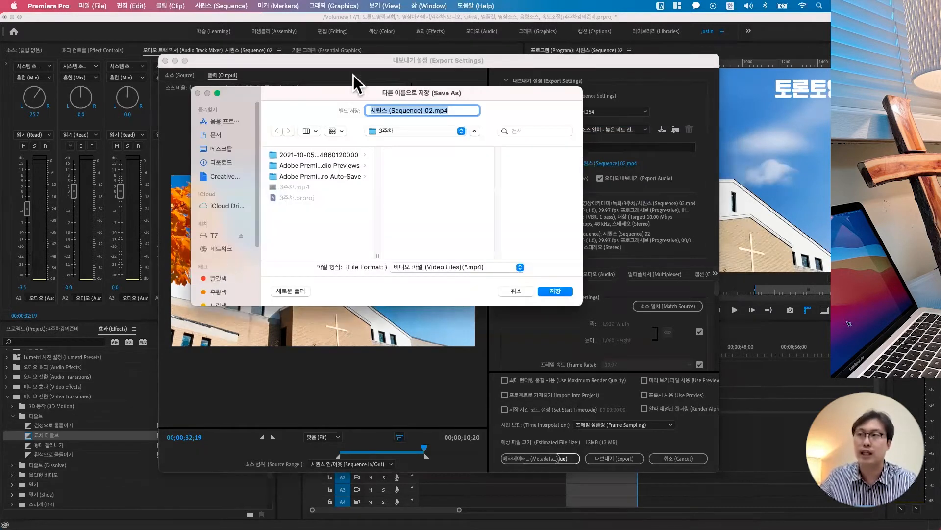
pyautogui.moveTo(358, 92); pyautogui.dragTo(396, 134)
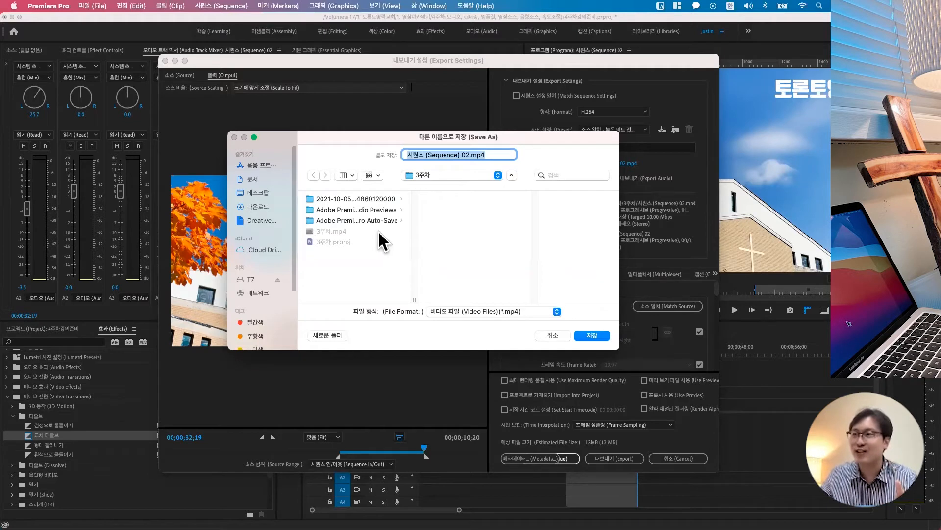
pyautogui.click(466, 155)
pyautogui.moveTo(467, 156); pyautogui.dragTo(361, 160)
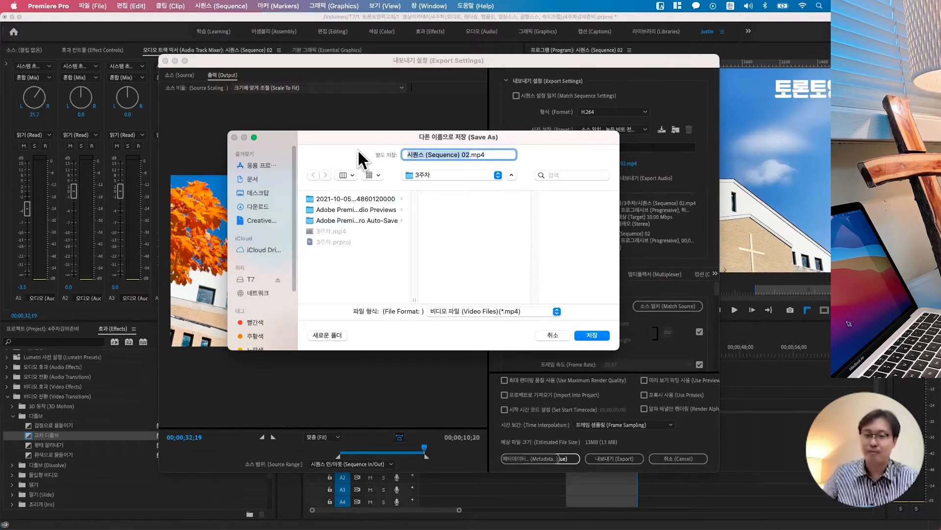
pyautogui.write('4주차영상')
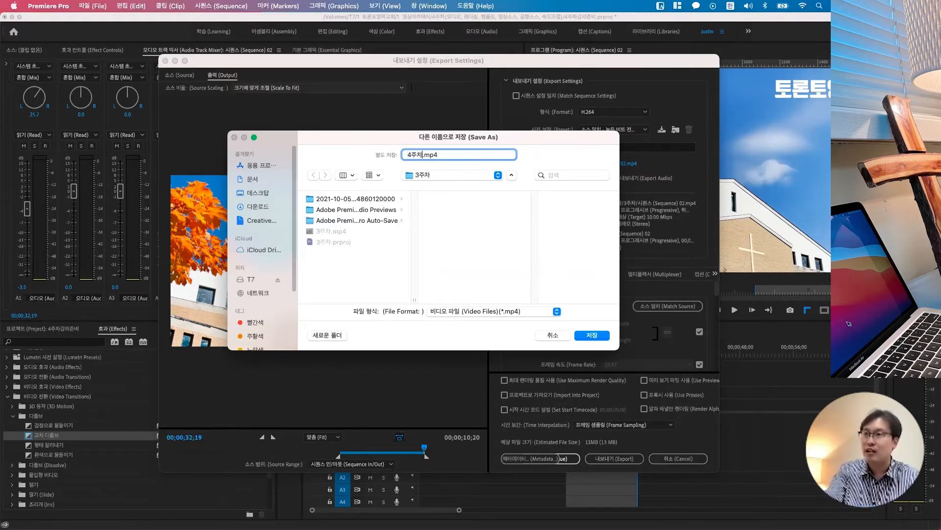
pyautogui.doubleClick(443, 155)
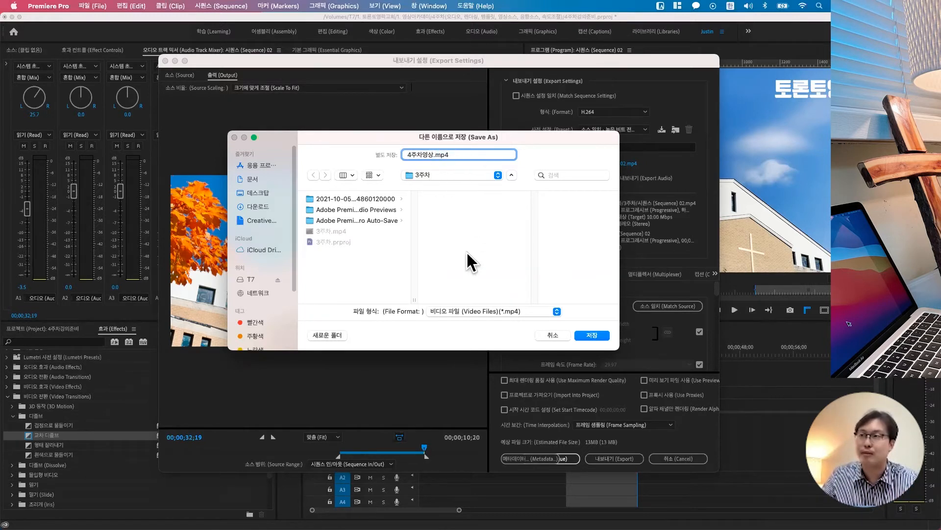
pyautogui.click(587, 335)
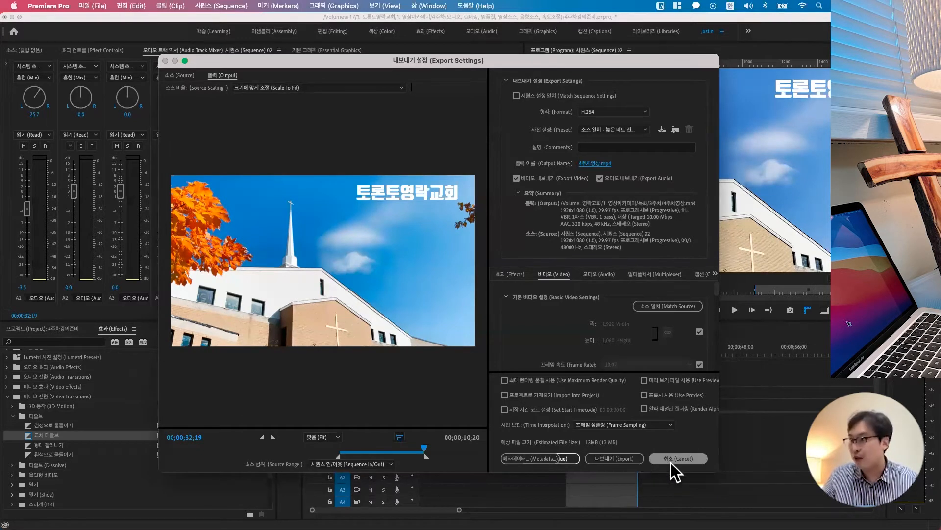
pyautogui.click(605, 460)
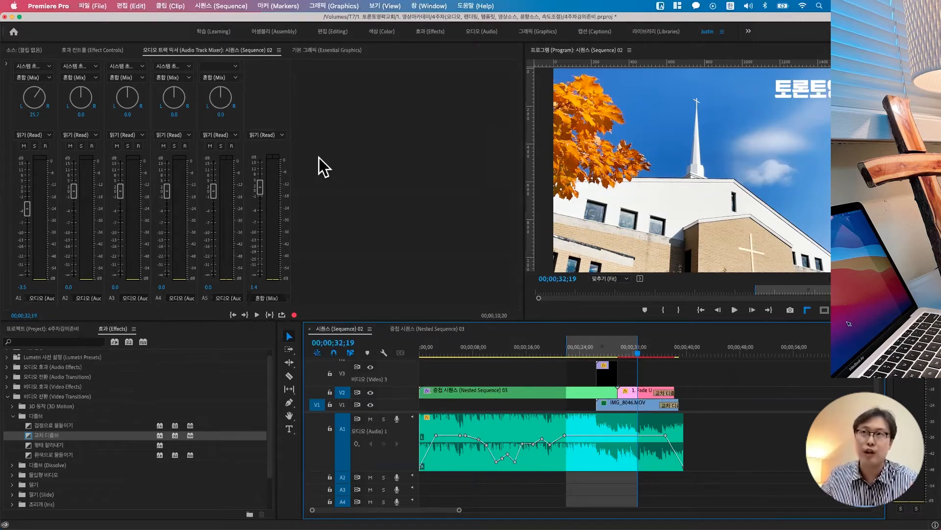
pyautogui.click(95, 6)
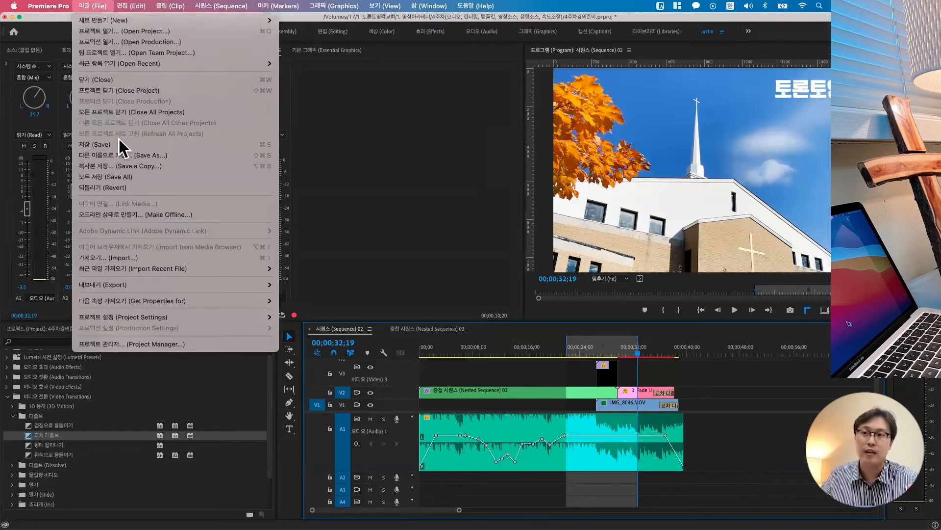
pyautogui.moveTo(146, 285)
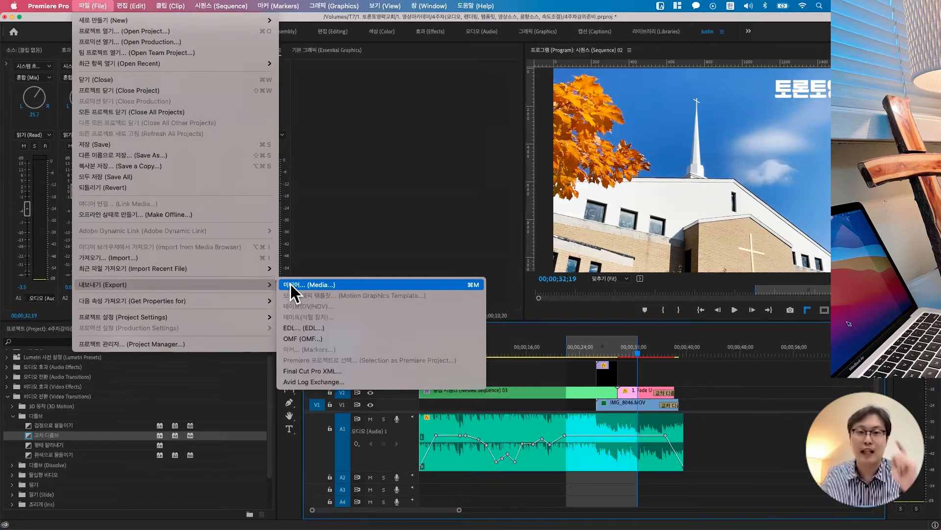
pyautogui.click(532, 334)
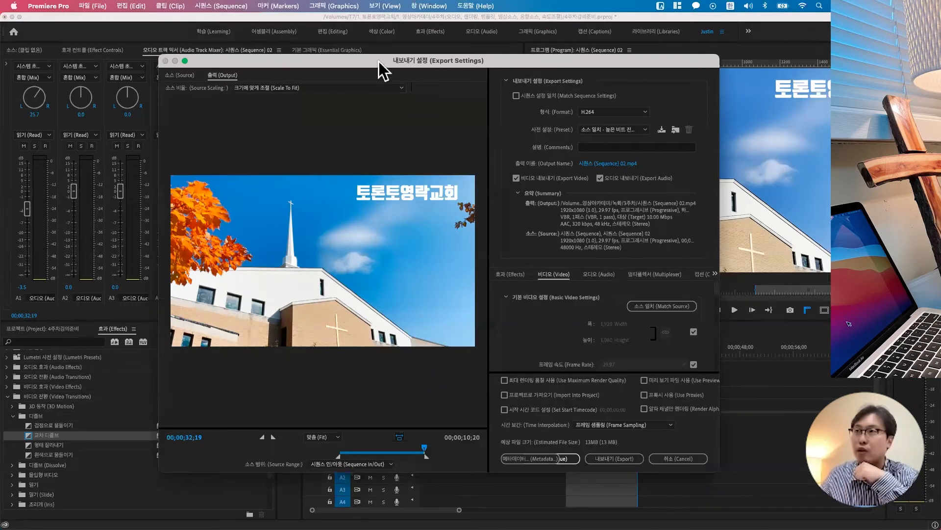
pyautogui.moveTo(379, 61); pyautogui.dragTo(382, 62)
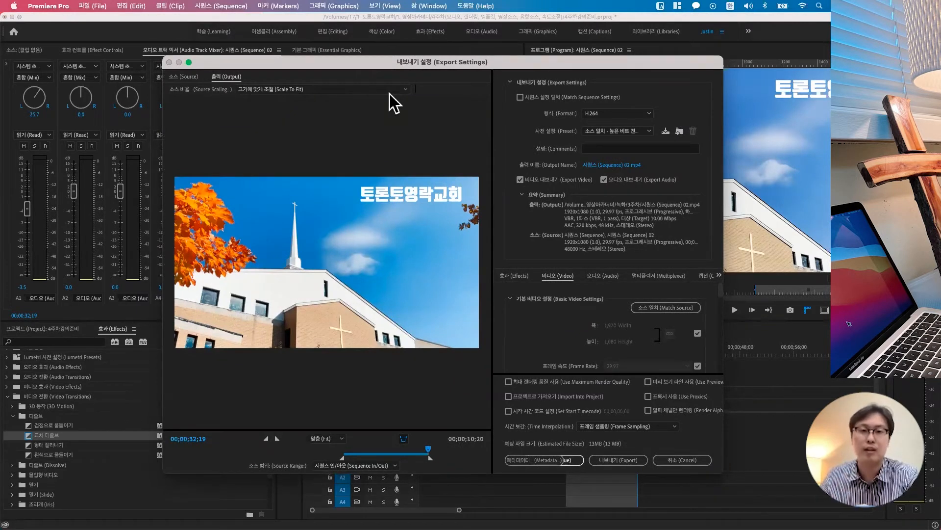
pyautogui.click(677, 460)
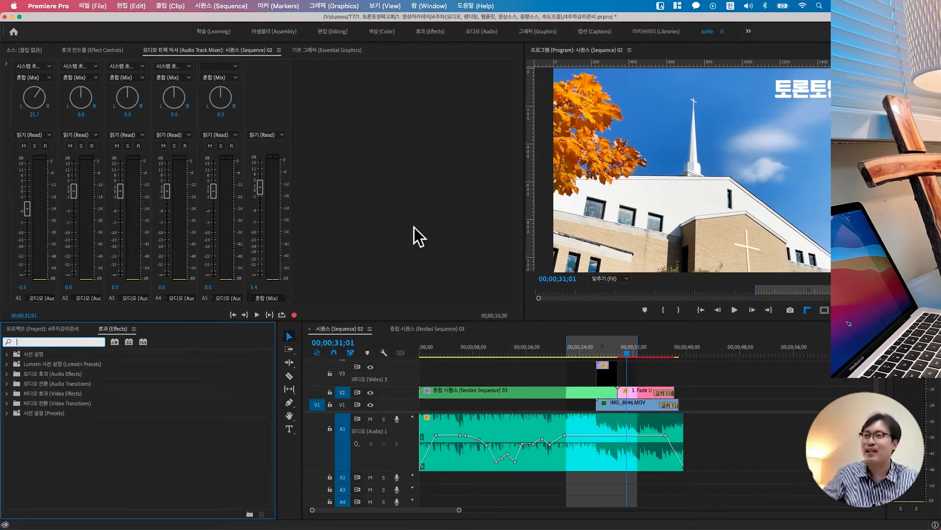
pyautogui.click(336, 284)
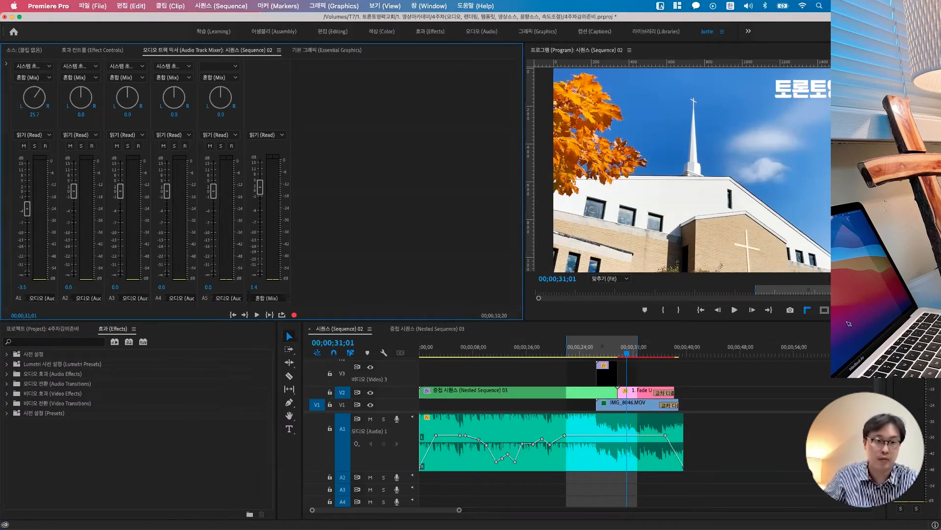
# Step: Switch to Finder and look through the 0 효과음+영상, 4_firecrack and 13_예능 ㅋㅋㅋ효과 folders inside 전달자료
pyautogui.click(849, 324)
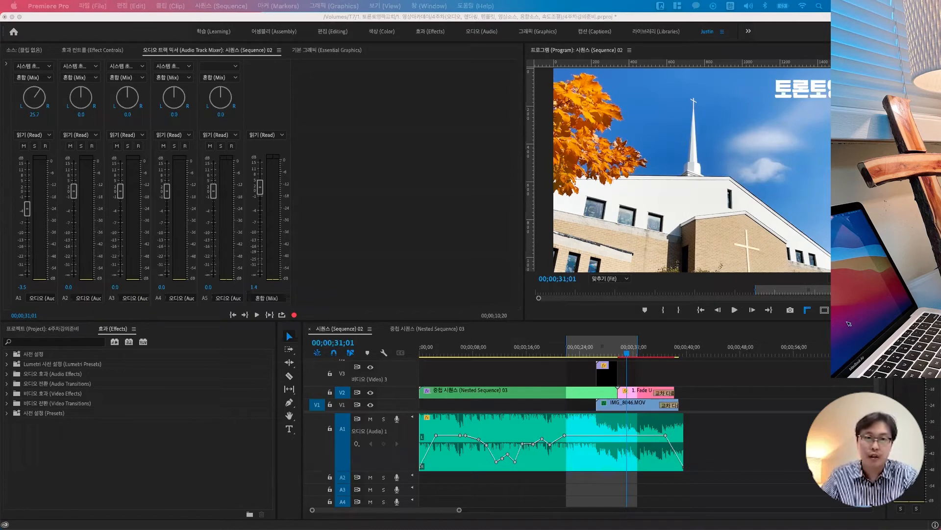
pyautogui.moveTo(0, 211); pyautogui.dragTo(313, 187)
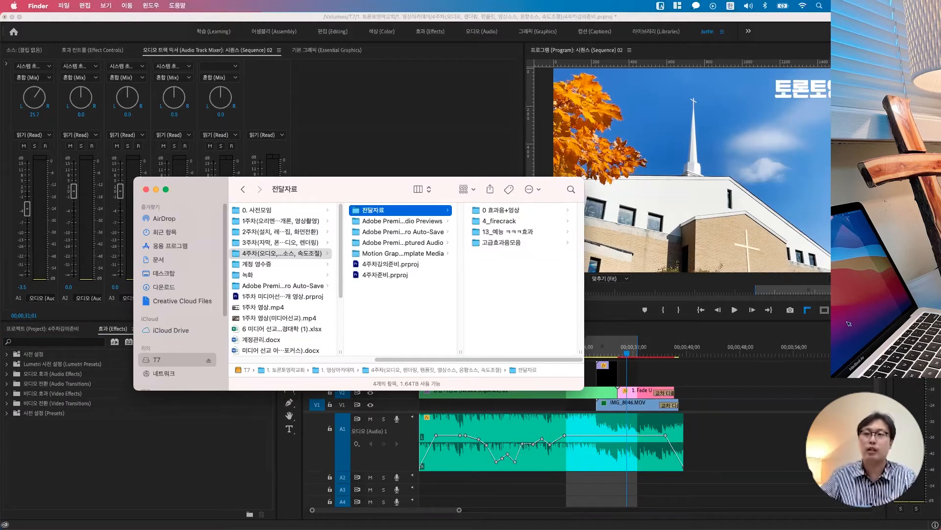
pyautogui.click(505, 210)
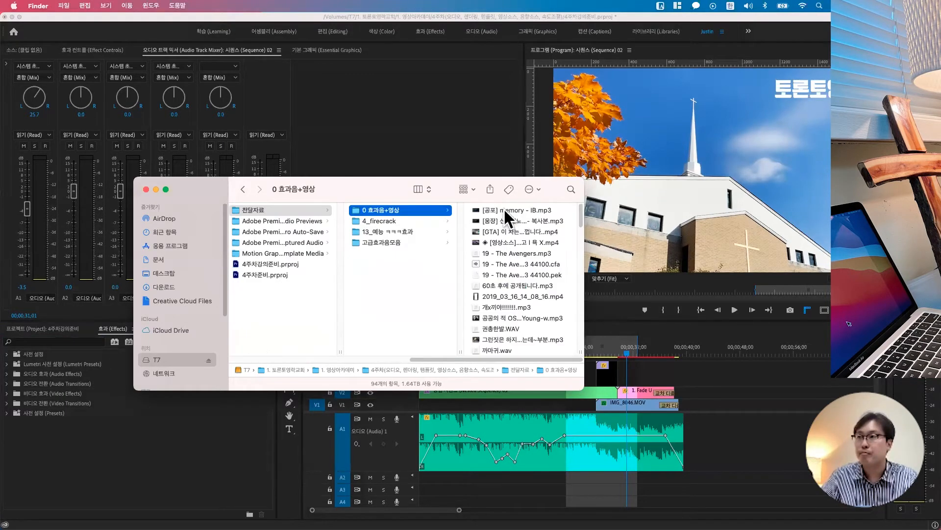
pyautogui.moveTo(408, 185); pyautogui.dragTo(314, 147)
pyautogui.click(293, 179)
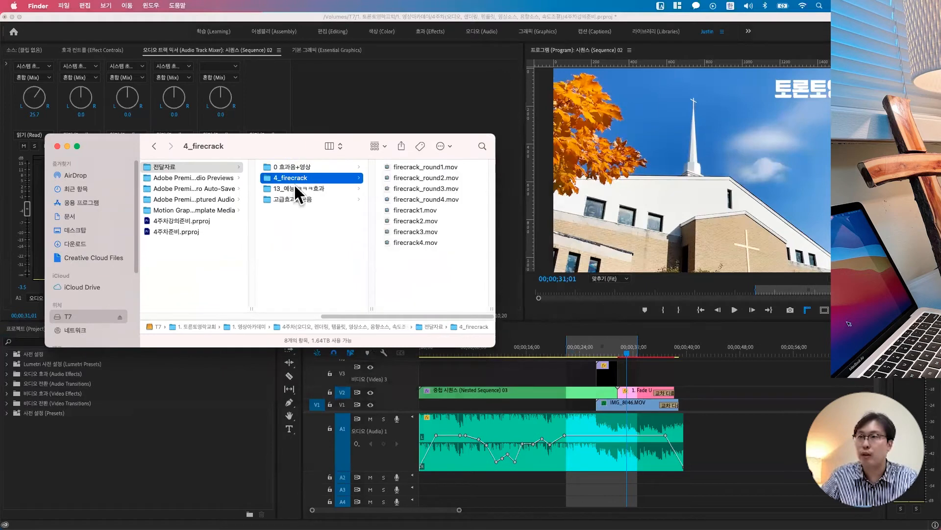
pyautogui.click(295, 188)
pyautogui.click(293, 167)
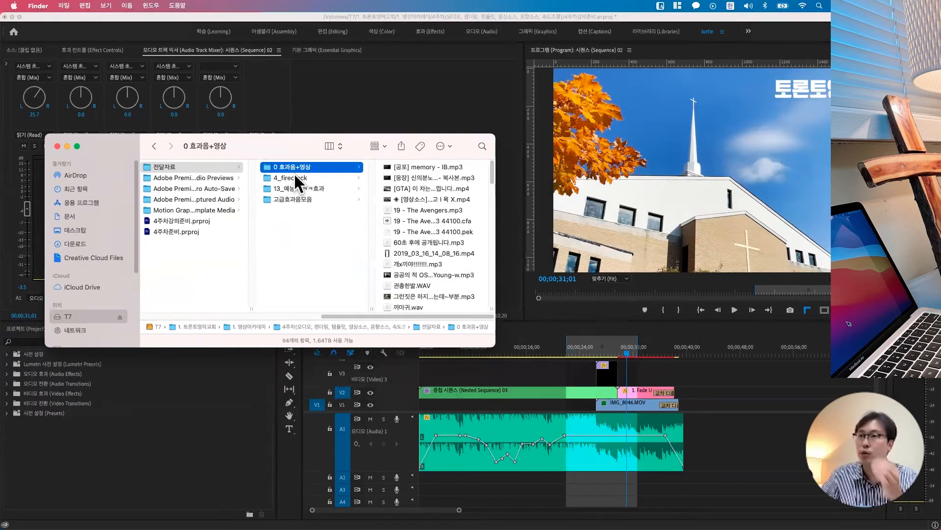
pyautogui.click(294, 177)
pyautogui.click(297, 187)
pyautogui.click(295, 167)
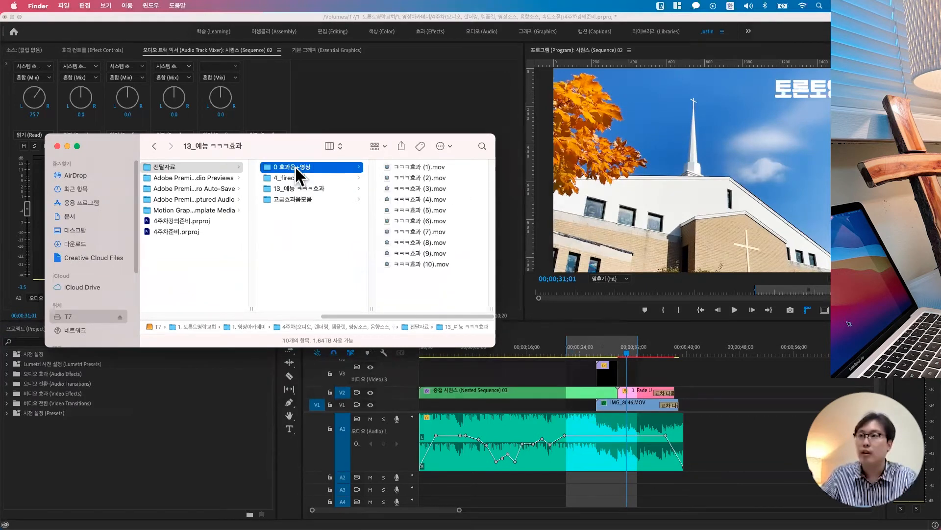
# Step: Widen the Finder window and preview several sound-effect and video files in the 0 효과음+영상 folder
pyautogui.moveTo(494, 309); pyautogui.dragTo(566, 308)
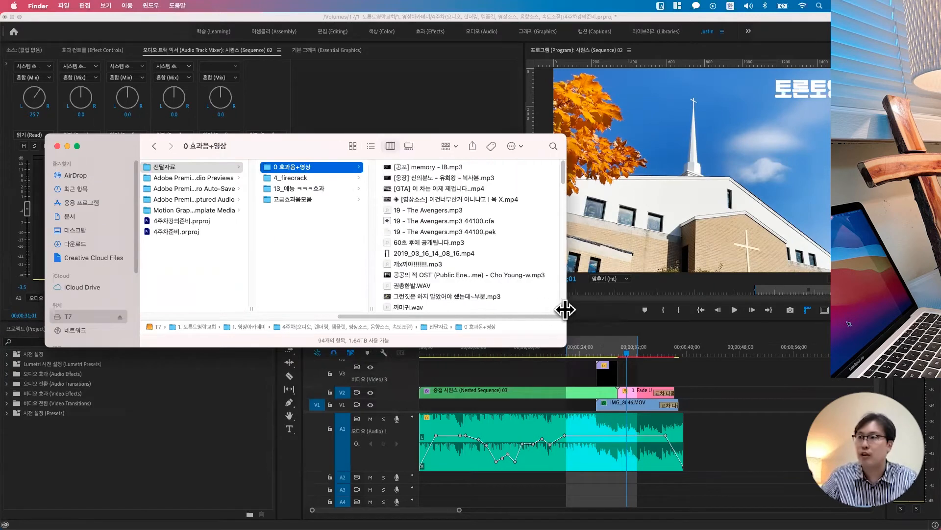
pyautogui.click(435, 186)
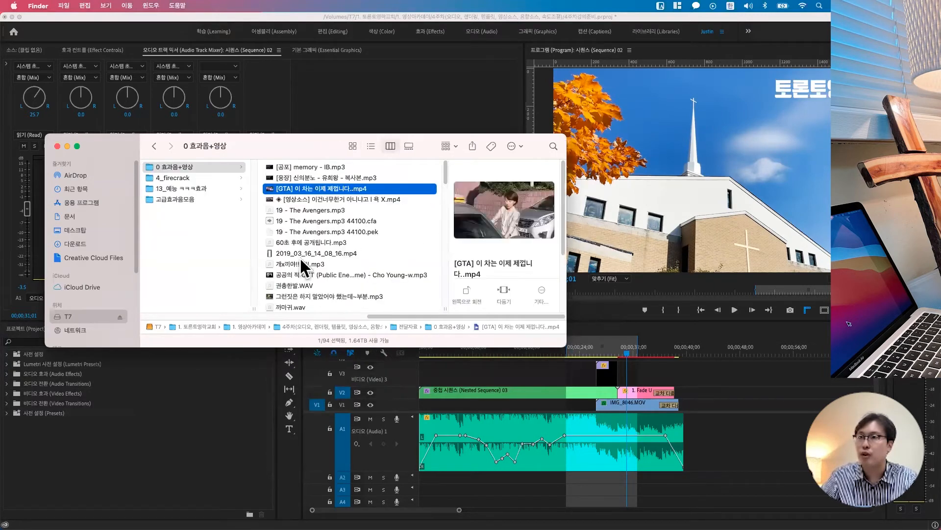
pyautogui.click(301, 253)
pyautogui.scroll(-10, 302, 266)
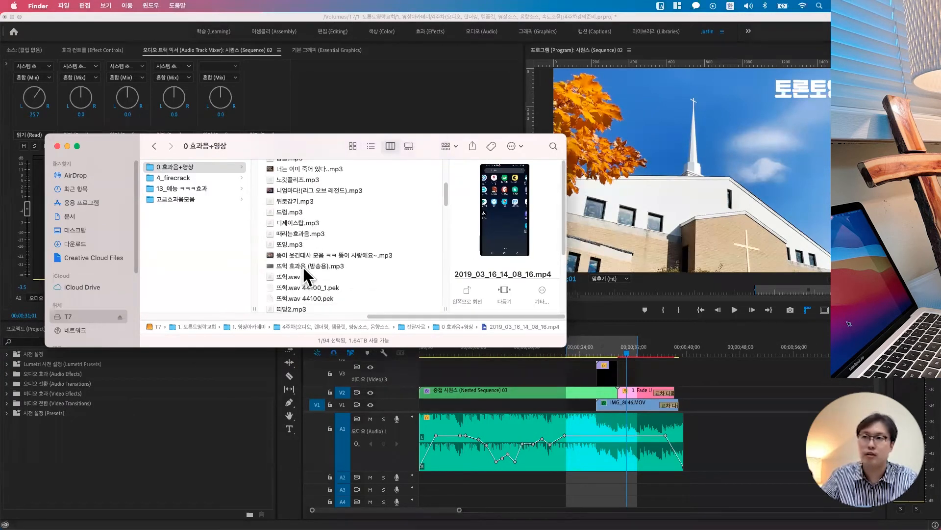
pyautogui.click(293, 229)
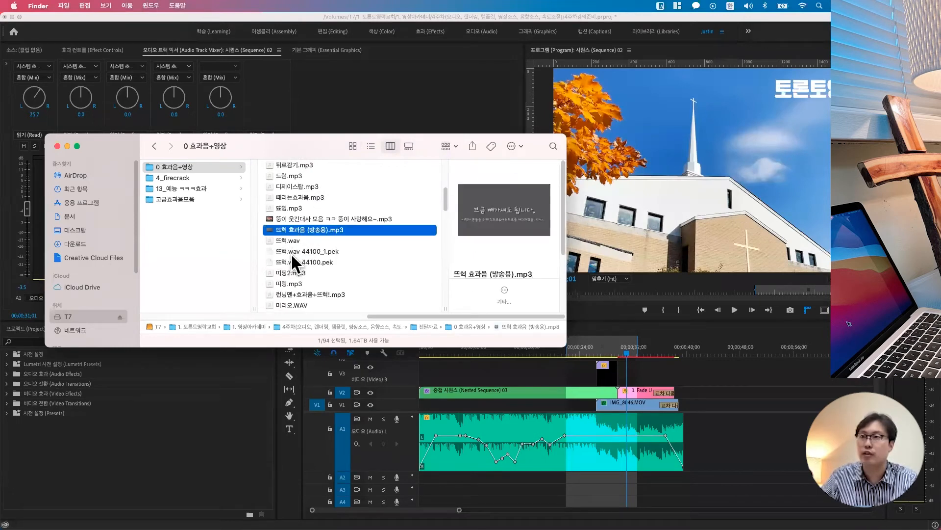
# Step: Place firecrack_round1.mov from the 4_firecrack folder on track V3, above the start of the Fade Up title clip
pyautogui.click(184, 179)
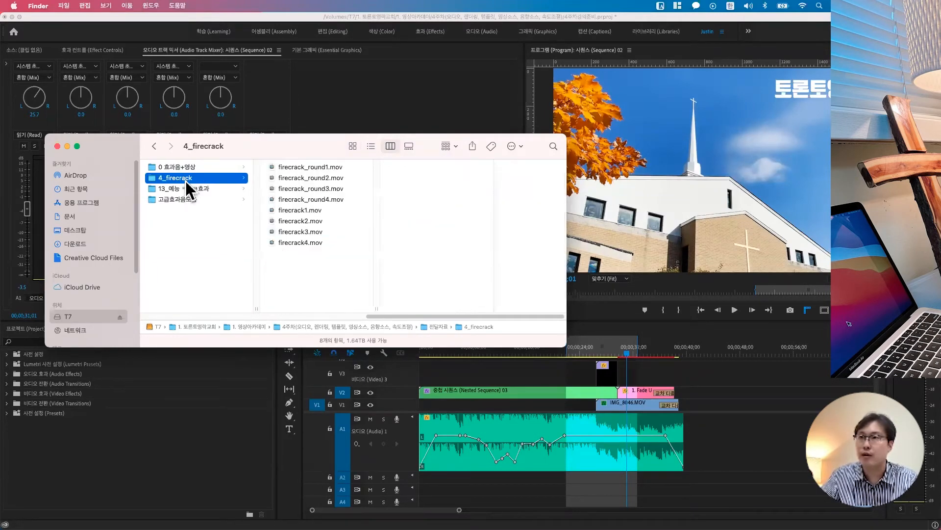
pyautogui.moveTo(204, 146); pyautogui.dragTo(177, 115)
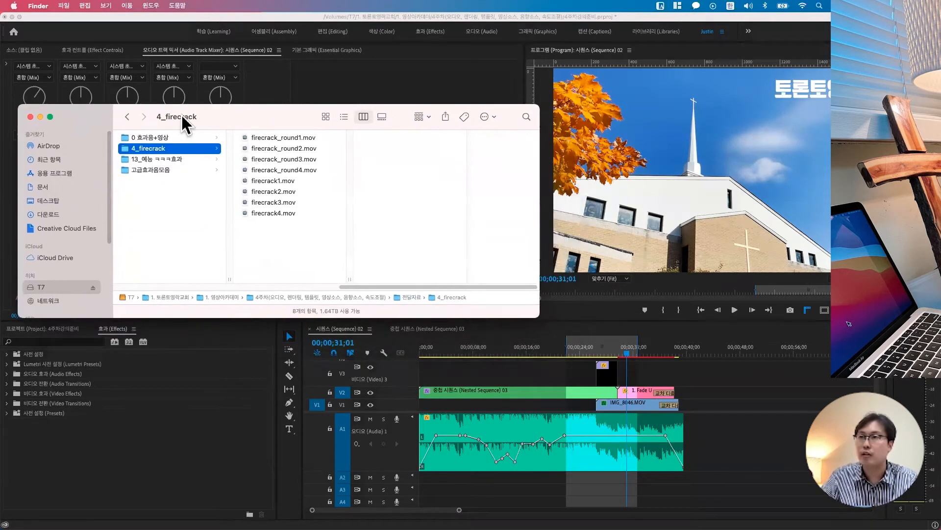
pyautogui.click(258, 135)
pyautogui.click(277, 148)
pyautogui.click(283, 141)
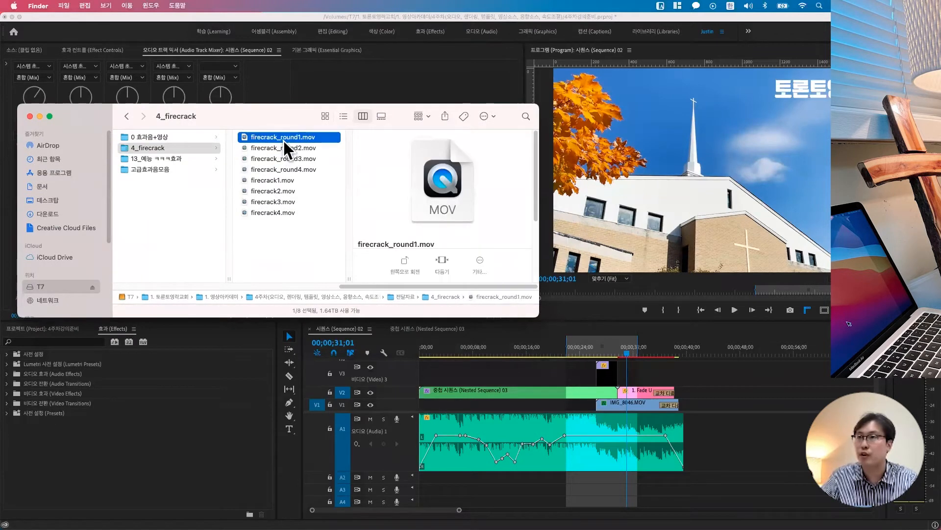
pyautogui.moveTo(278, 137); pyautogui.dragTo(624, 382)
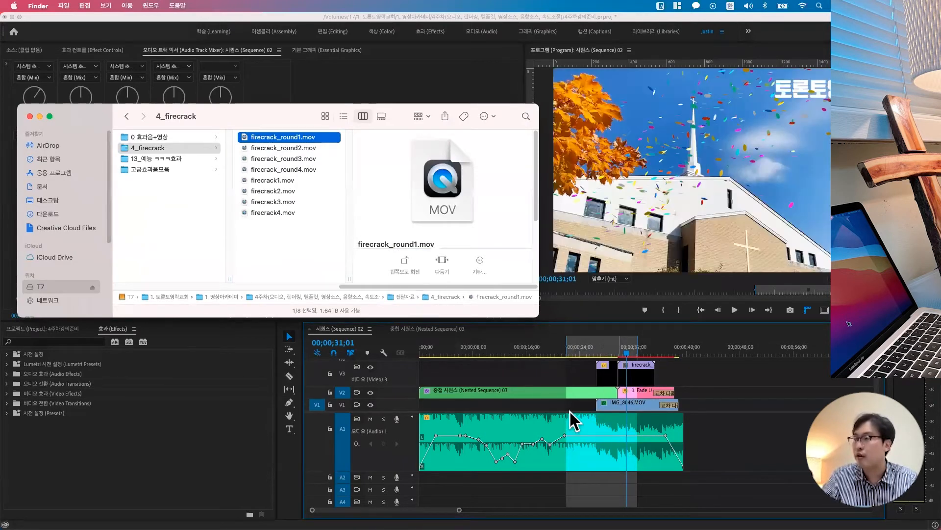
# Step: Play the sequence through the confetti clip on V3 with audio track A1 muted
pyautogui.click(621, 351)
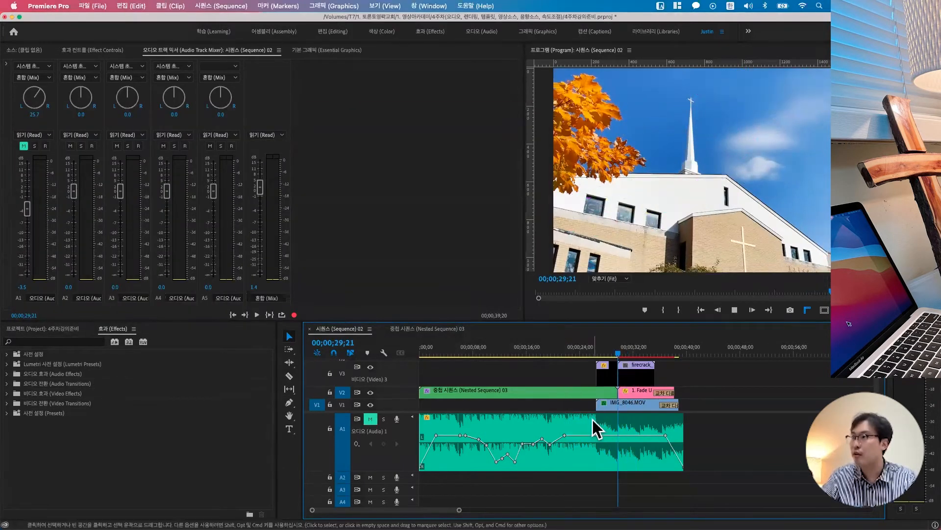
pyautogui.press('space')
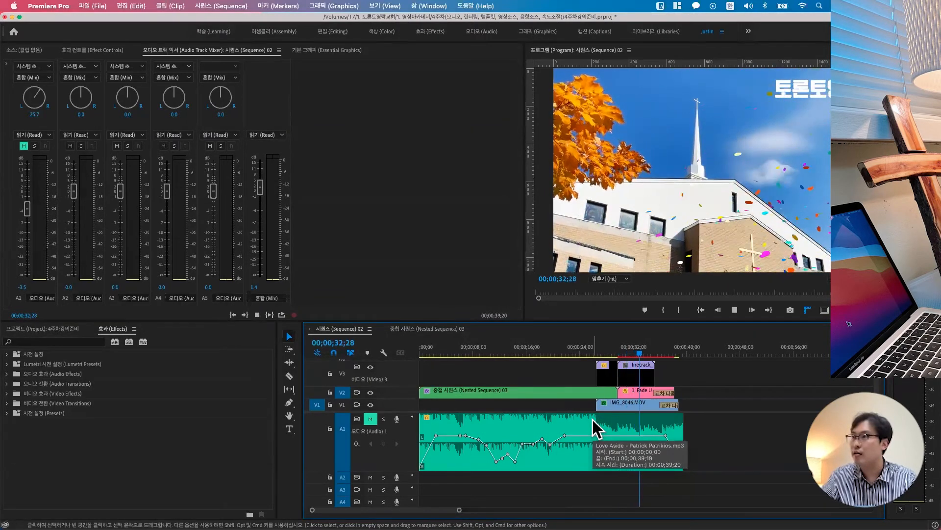
# Step: Stop playback and delete the confetti clip from track V3
pyautogui.press('space')
pyautogui.click(643, 375)
pyautogui.press('Delete')
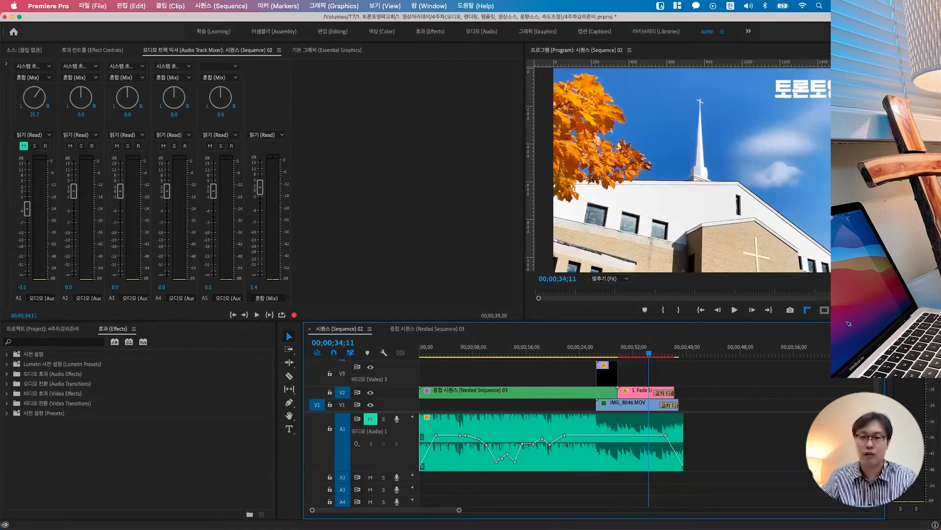
# Step: Place ㅋㅋㅋ효과 (5).mov from the 13_예능 ㅋㅋㅋ효과 folder in Finder on track V3, above the Fade Up title clip
pyautogui.hotkey('ctrl', 'Up')
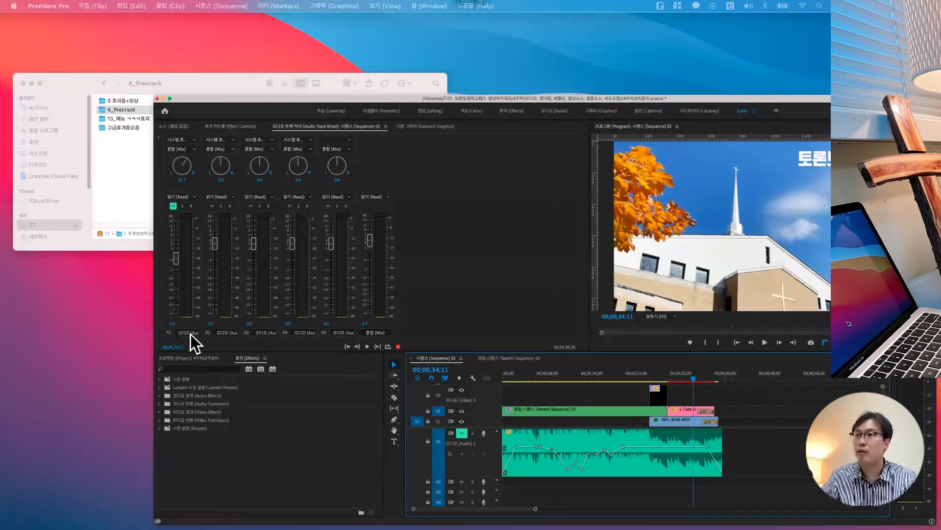
pyautogui.click(183, 156)
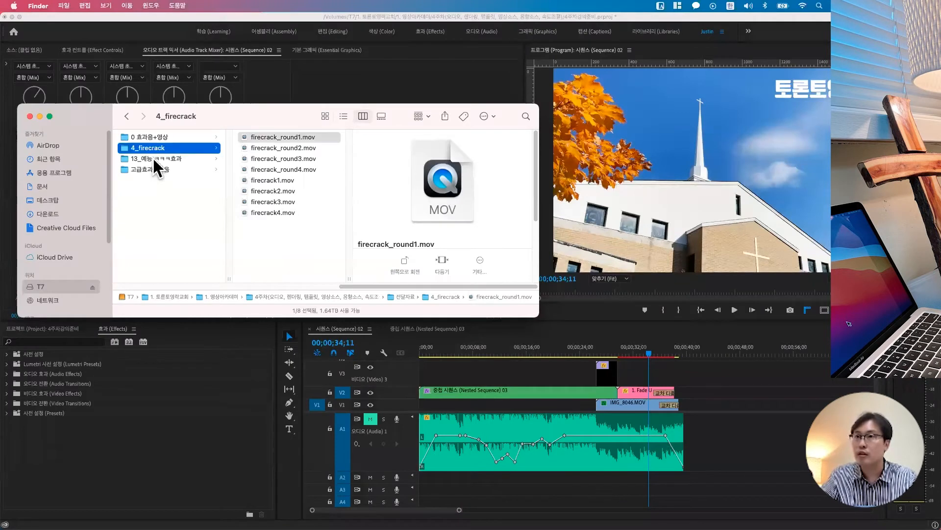
pyautogui.click(152, 157)
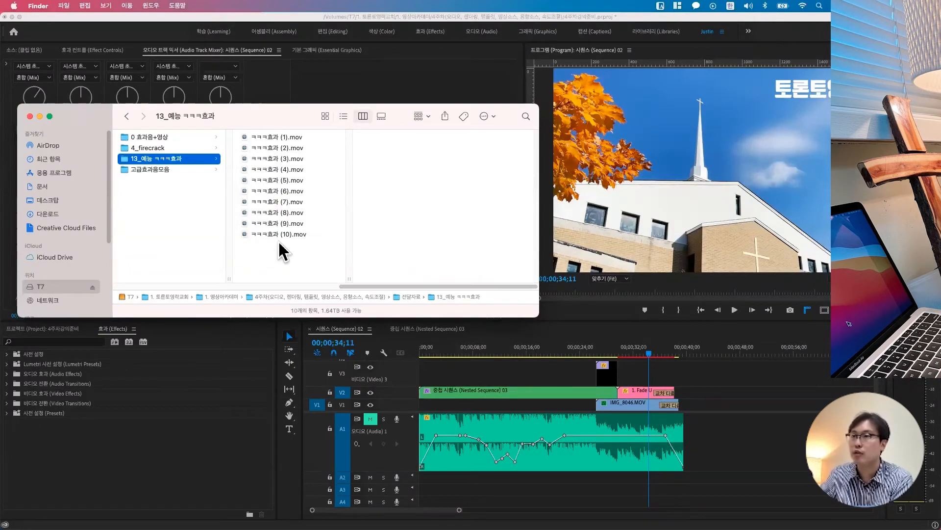
pyautogui.click(267, 169)
pyautogui.click(265, 181)
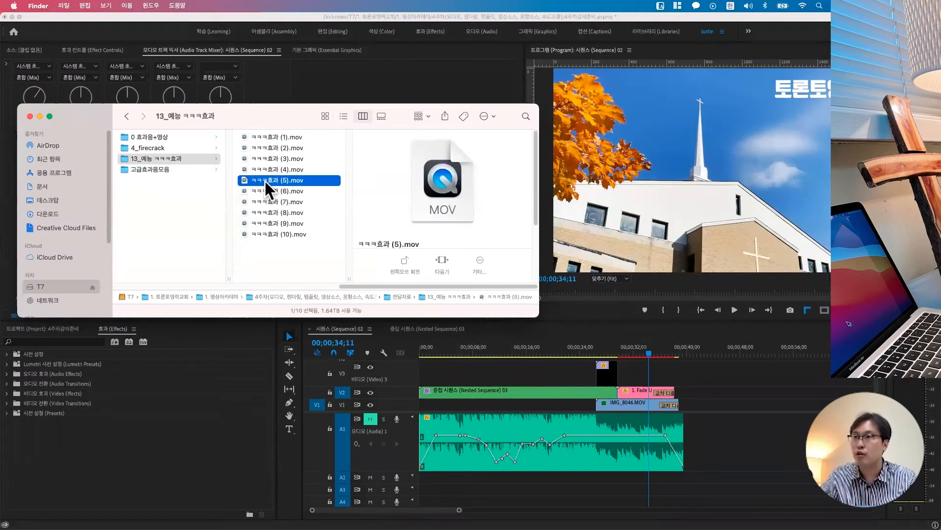
pyautogui.moveTo(263, 181); pyautogui.dragTo(623, 375)
# Step: Play the sequence through the ㅋㅋㅋ효과 (5).mov clip and delete that clip from track V3
pyautogui.click(625, 348)
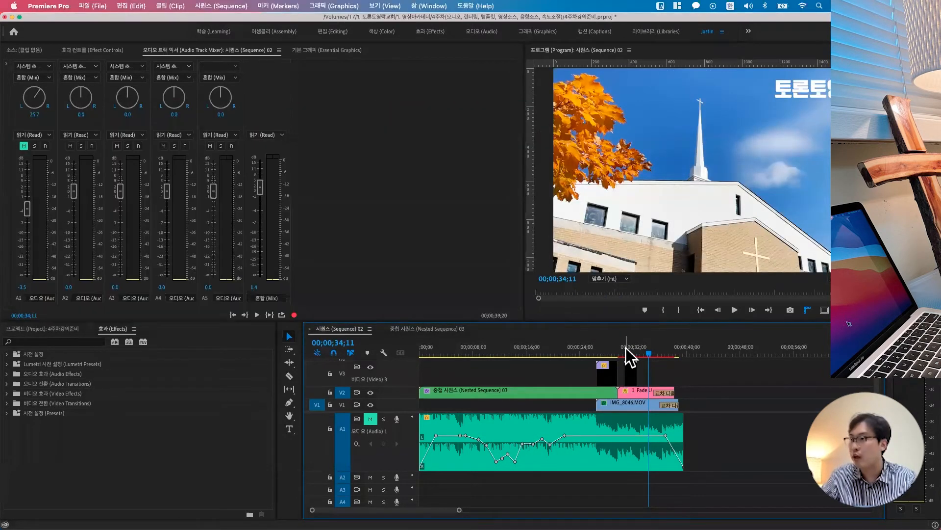
pyautogui.press('space')
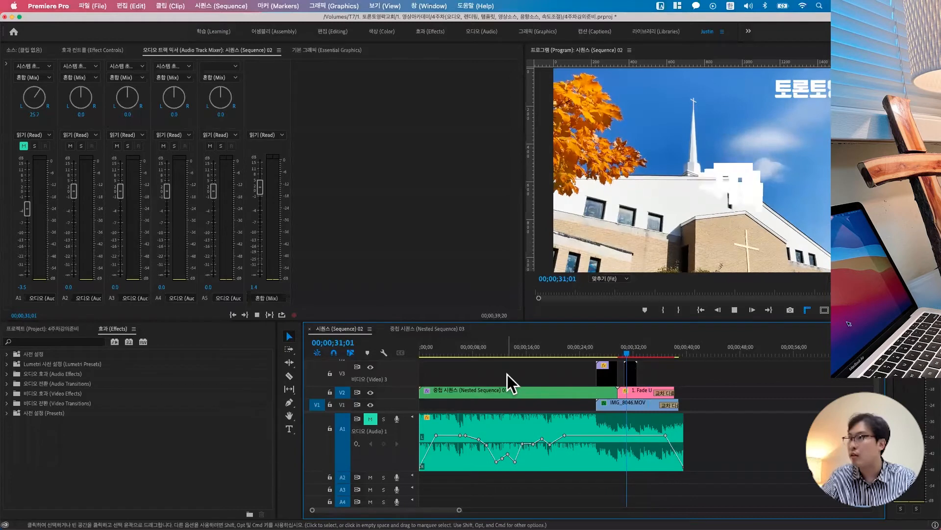
pyautogui.click(632, 353)
pyautogui.click(632, 354)
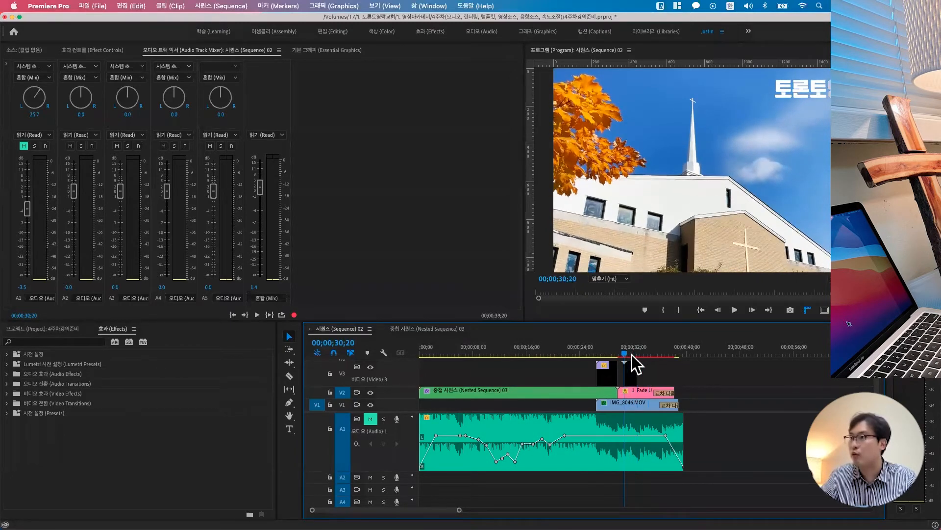
pyautogui.press('space')
pyautogui.press('space')
pyautogui.press('Delete')
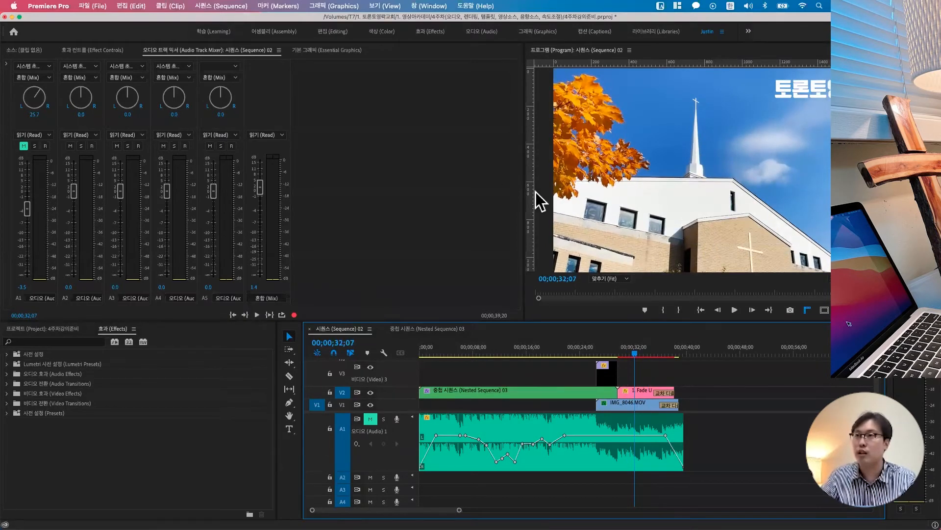
# Step: Place ㅋㅋㅋ효과 (1).mov from Finder on track V3 at the playhead, 00;00;32;07
pyautogui.hotkey('ctrl', 'Up')
pyautogui.click(264, 116)
pyautogui.moveTo(274, 141); pyautogui.dragTo(636, 355)
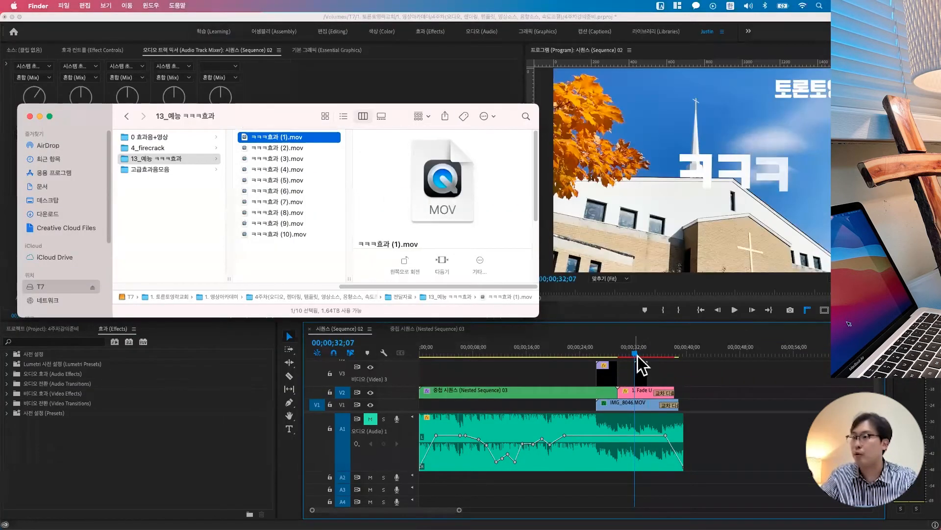
# Step: Play the sequence through the ㅋㅋㅋ효과 (1).mov clip on V3 and park the playhead at 00;00;33;07
pyautogui.click(636, 352)
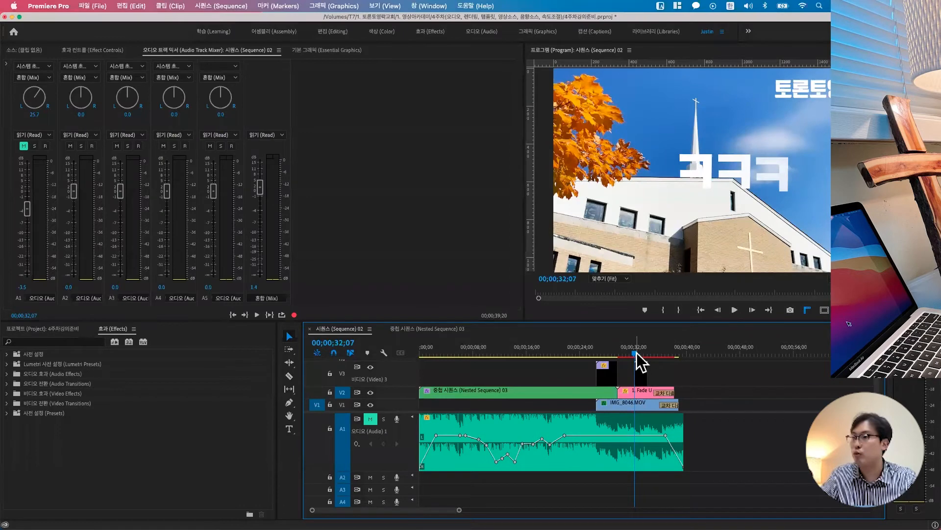
pyautogui.press('space')
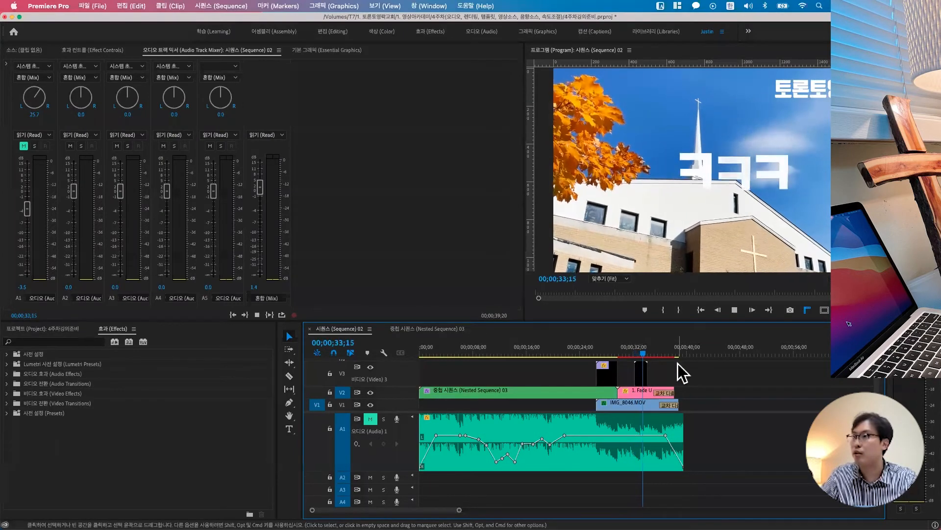
pyautogui.click(579, 349)
pyautogui.click(641, 350)
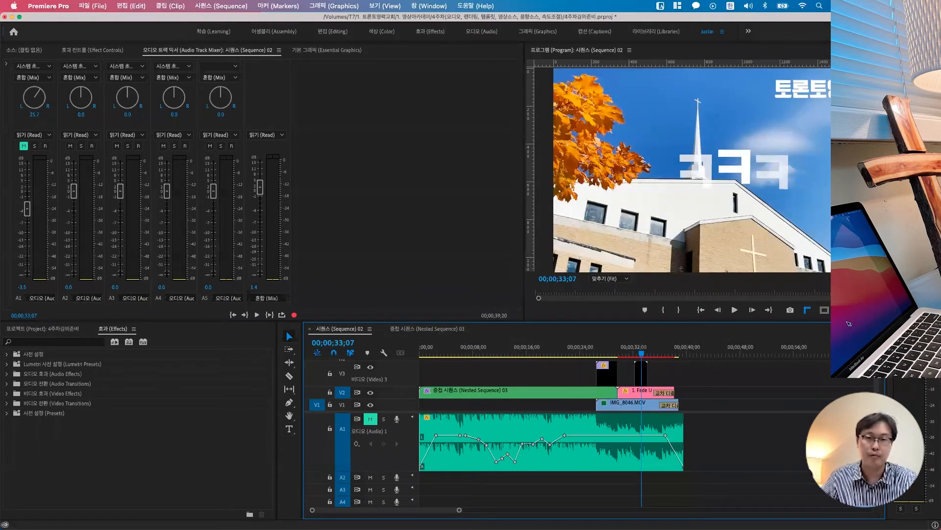
# Step: Switch to Finder and look through the sound categories in 고급효과음모음, including the 우쉬, 바람소리 ★ folder
pyautogui.press('super+Tab')
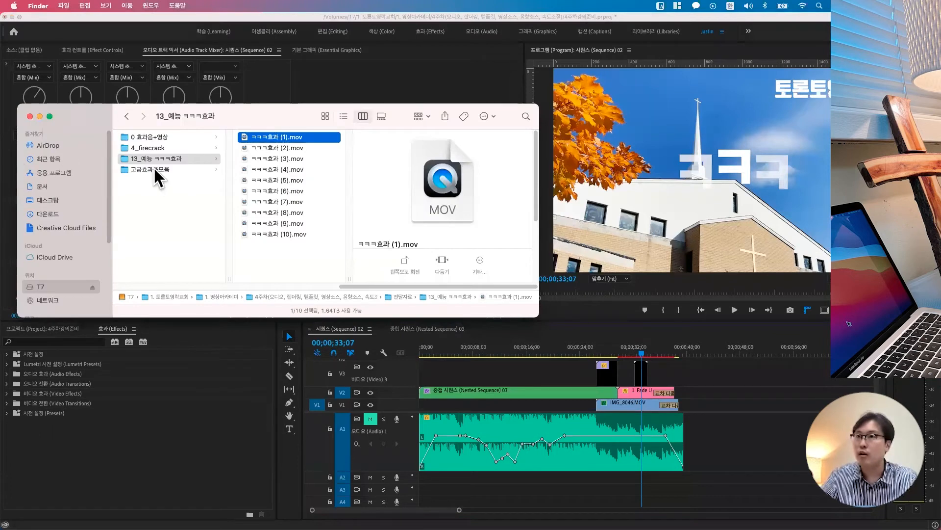
pyautogui.click(152, 169)
pyautogui.moveTo(275, 116); pyautogui.dragTo(273, 88)
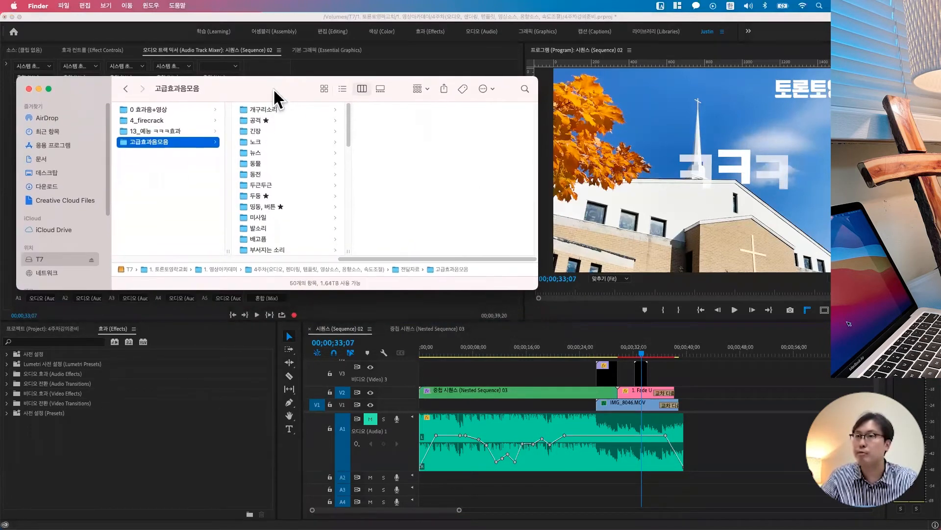
pyautogui.scroll(-10, 289, 201)
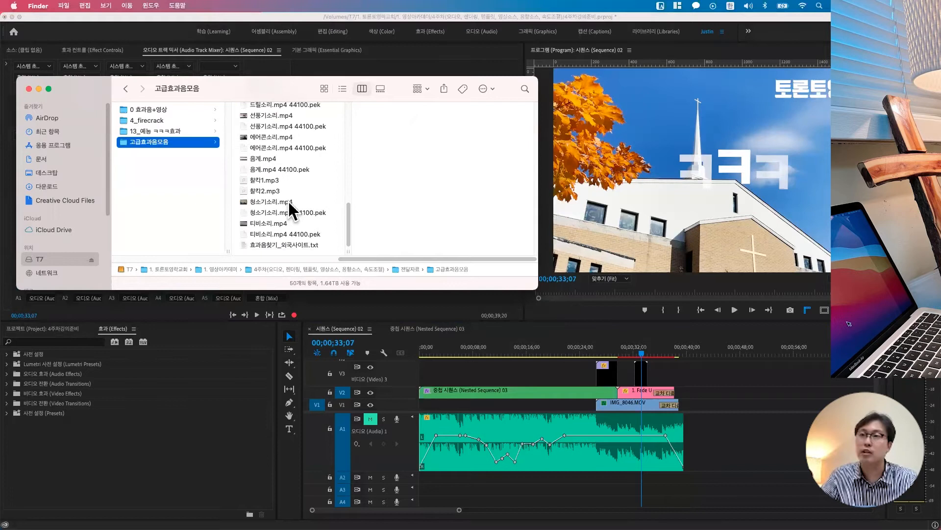
pyautogui.scroll(2, 290, 205)
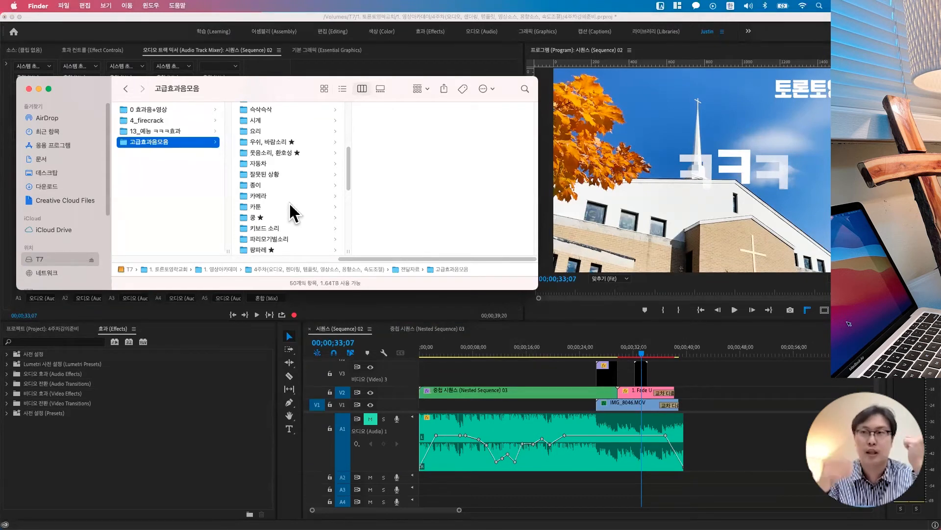
pyautogui.click(271, 143)
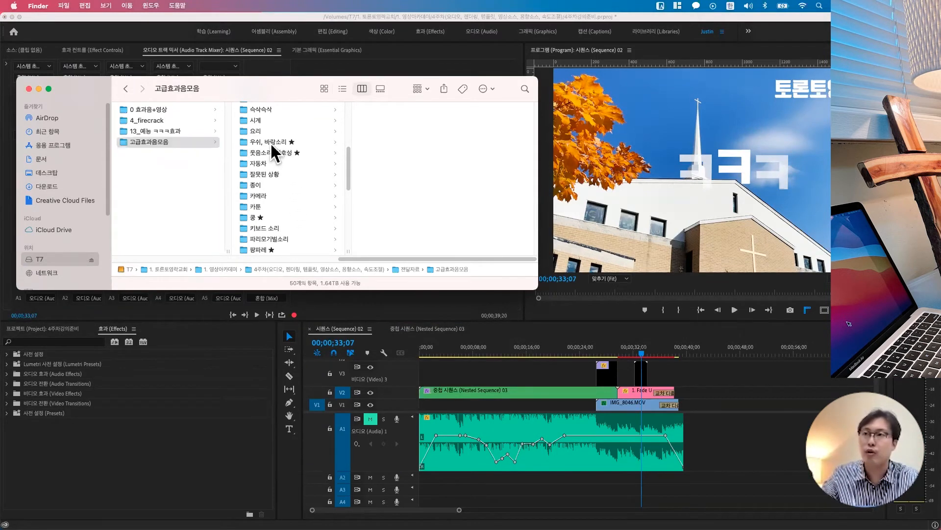
pyautogui.scroll(10, 269, 143)
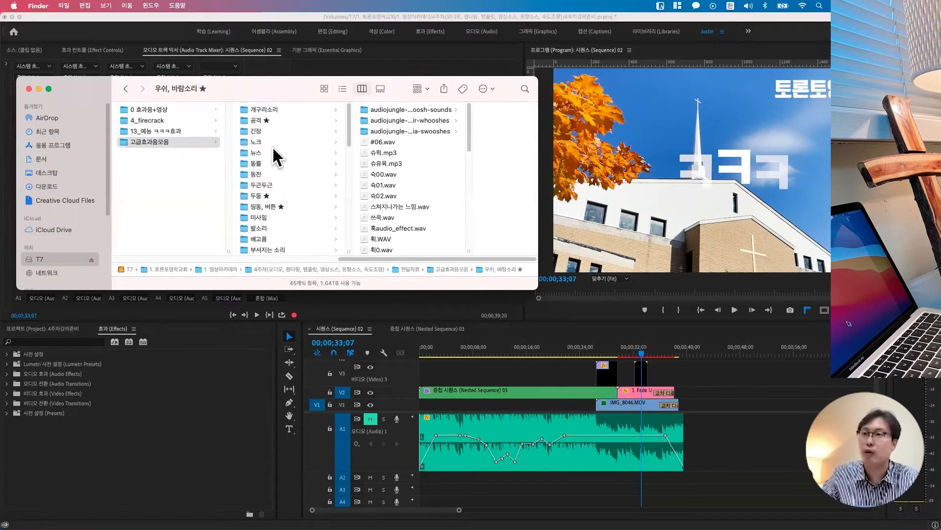
# Step: Open the 띵동, 버튼 ★ folder, audition 도르르르르릉 Audio Extracted_2.wav in the media player and quit the player
pyautogui.click(265, 206)
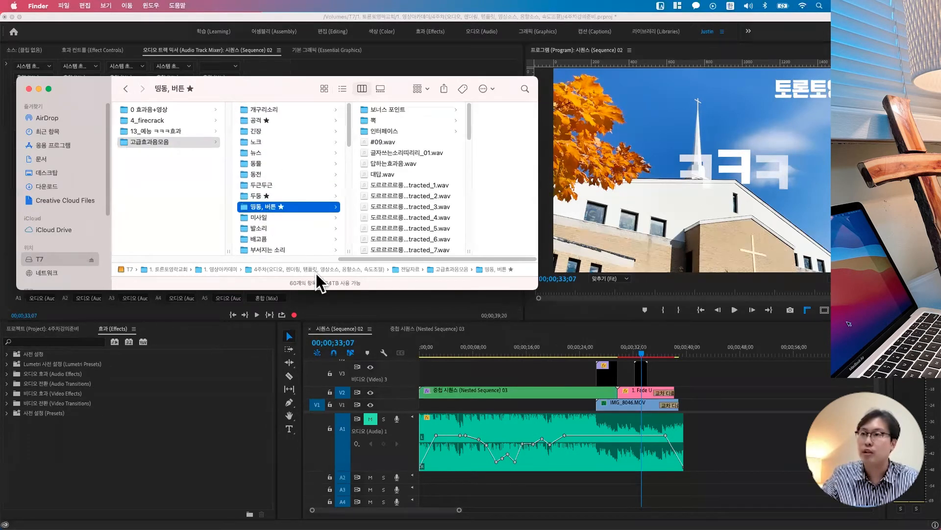
pyautogui.click(398, 189)
pyautogui.moveTo(359, 187); pyautogui.dragTo(625, 353)
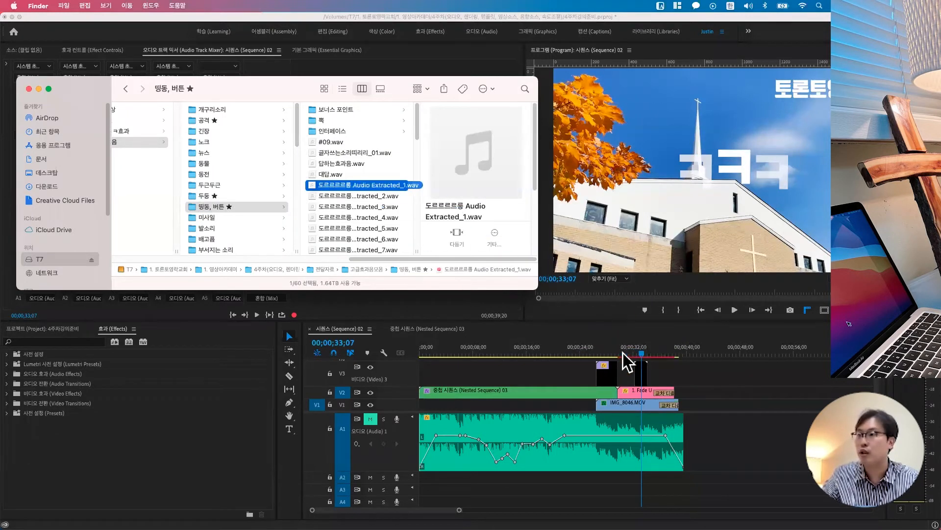
pyautogui.doubleClick(340, 195)
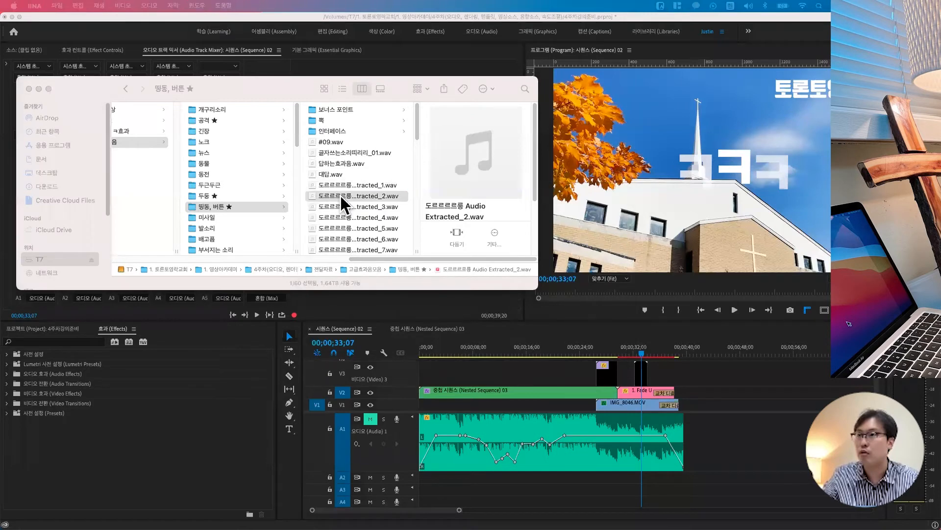
pyautogui.scroll(-5, 341, 196)
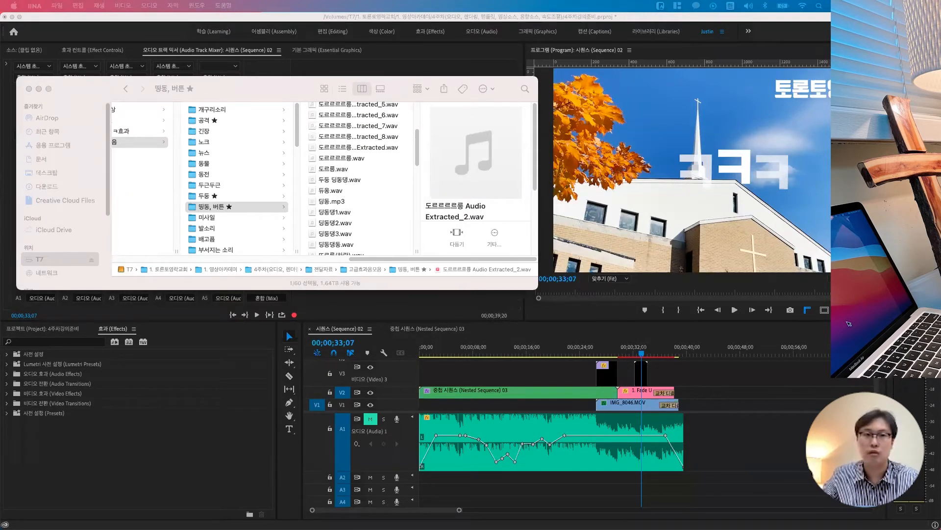
pyautogui.press('super+q')
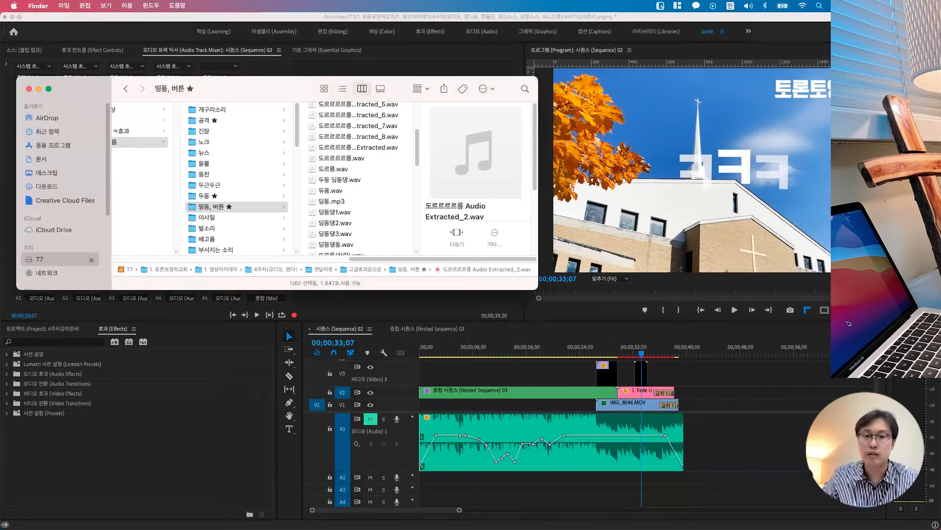
pyautogui.click(848, 324)
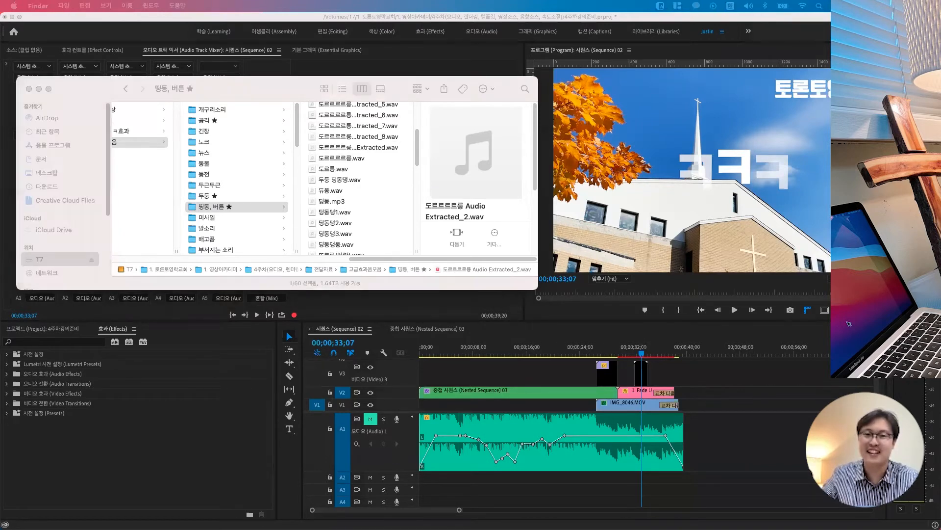
# Step: Open the 웃음소리, 환호성 ★ folder, audition Children Yay!.mp3 in the media player and quit the player
pyautogui.click(234, 209)
pyautogui.scroll(-3, 231, 216)
pyautogui.scroll(-3, 228, 216)
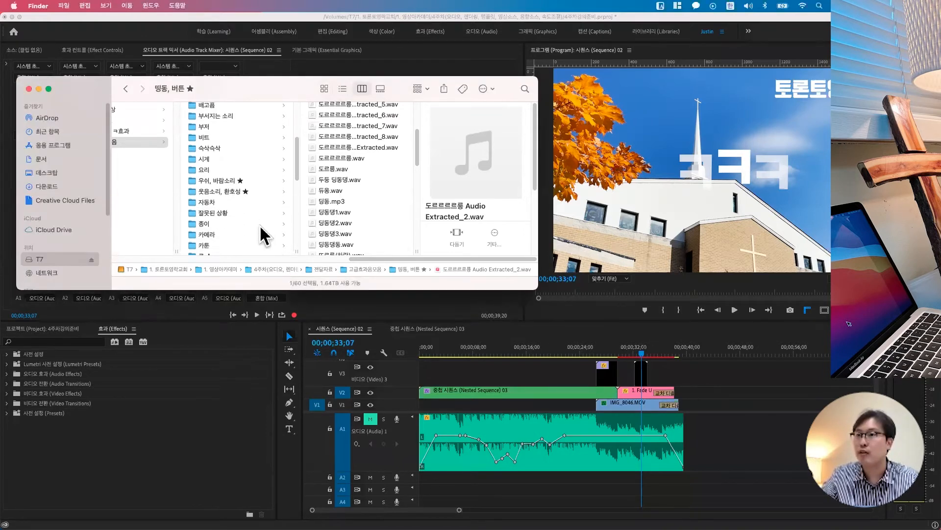
pyautogui.click(227, 189)
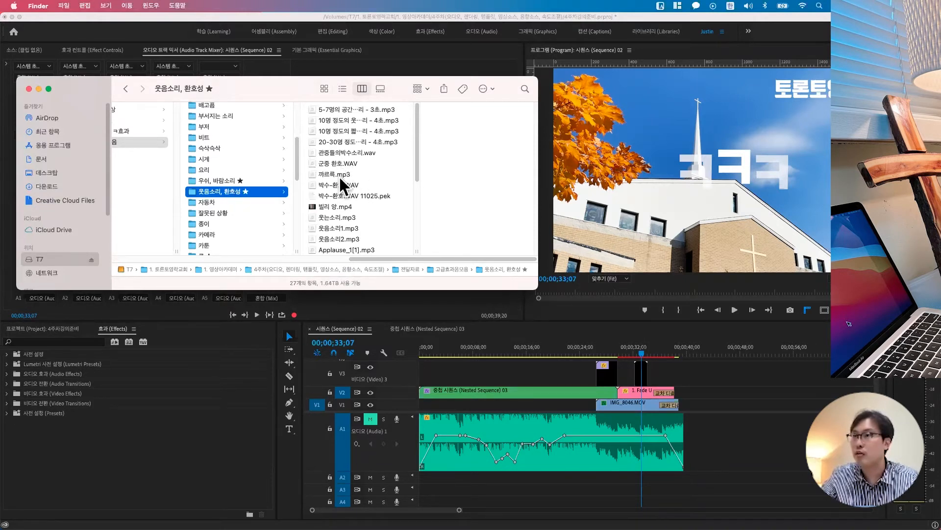
pyautogui.scroll(-5, 352, 210)
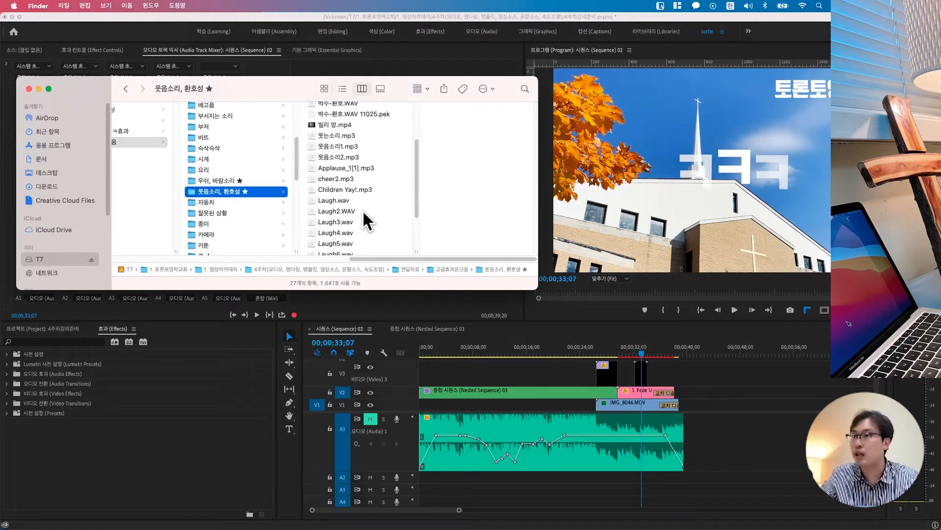
pyautogui.click(351, 190)
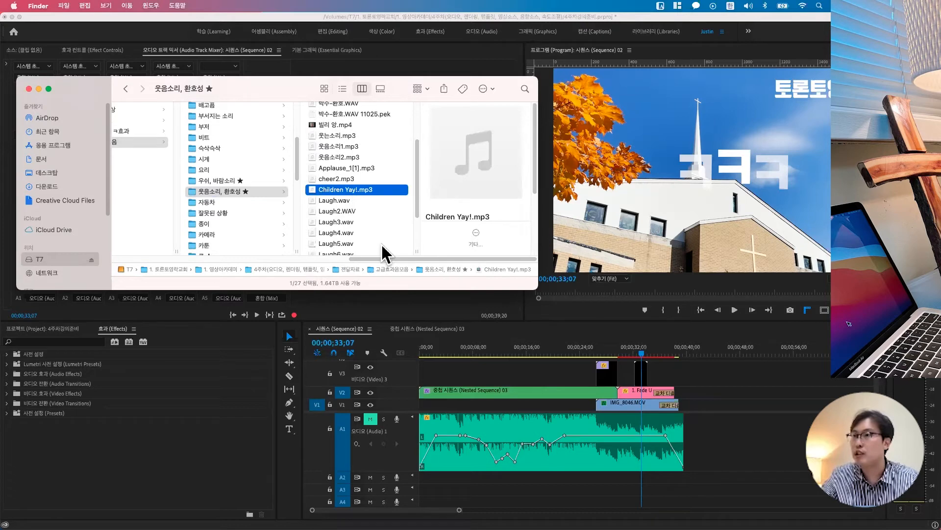
pyautogui.doubleClick(350, 189)
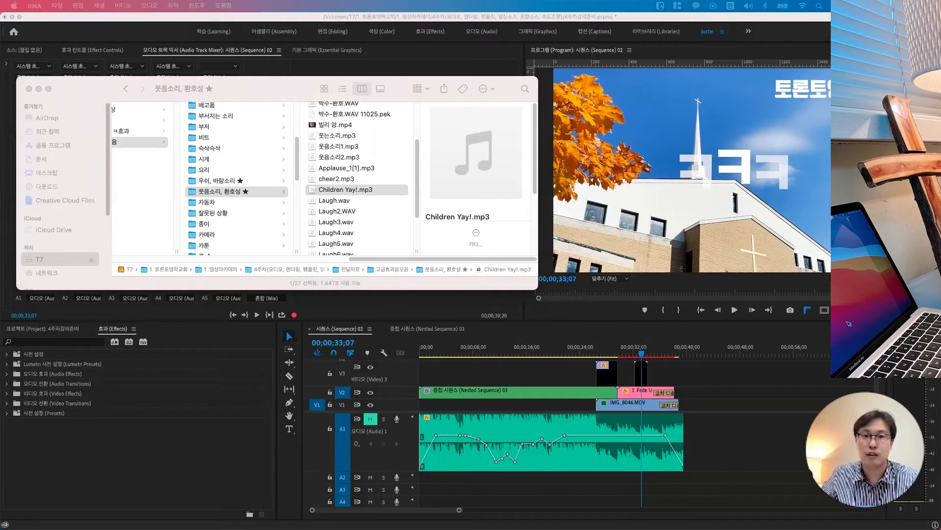
pyautogui.press('super+q')
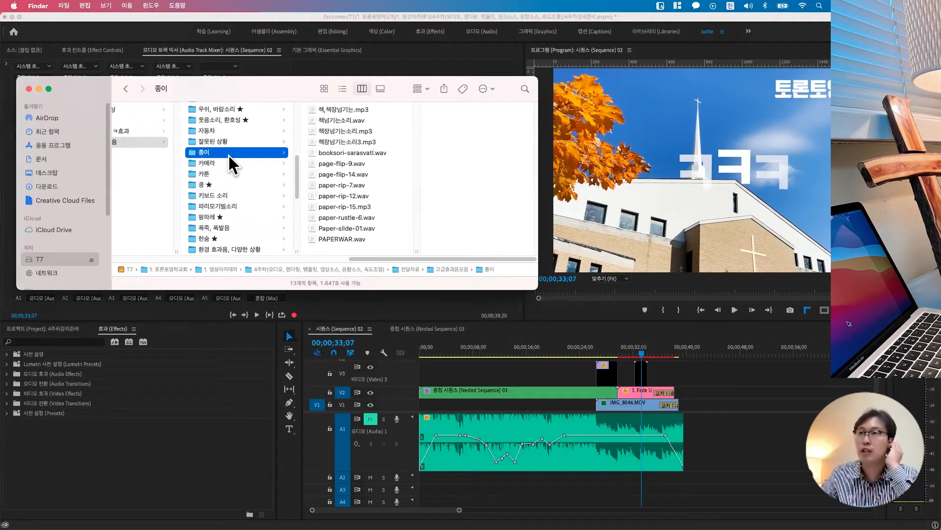
# Step: Look through the remaining sound categories such as 노크 and return to the 4_firecrack and 0 효과음+영상 folders
pyautogui.scroll(3, 229, 154)
pyautogui.scroll(6, 229, 154)
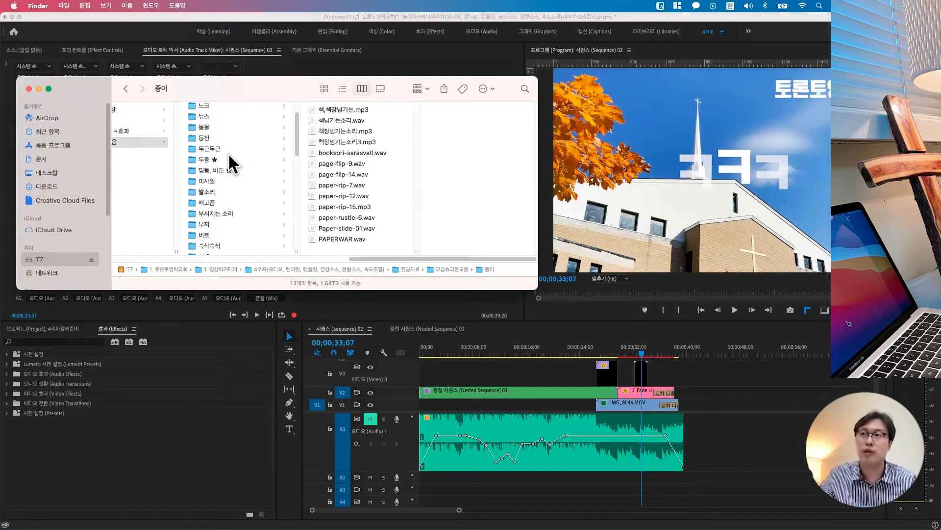
pyautogui.click(216, 146)
pyautogui.click(219, 135)
pyautogui.scroll(1, 224, 148)
pyautogui.moveTo(225, 84); pyautogui.dragTo(334, 118)
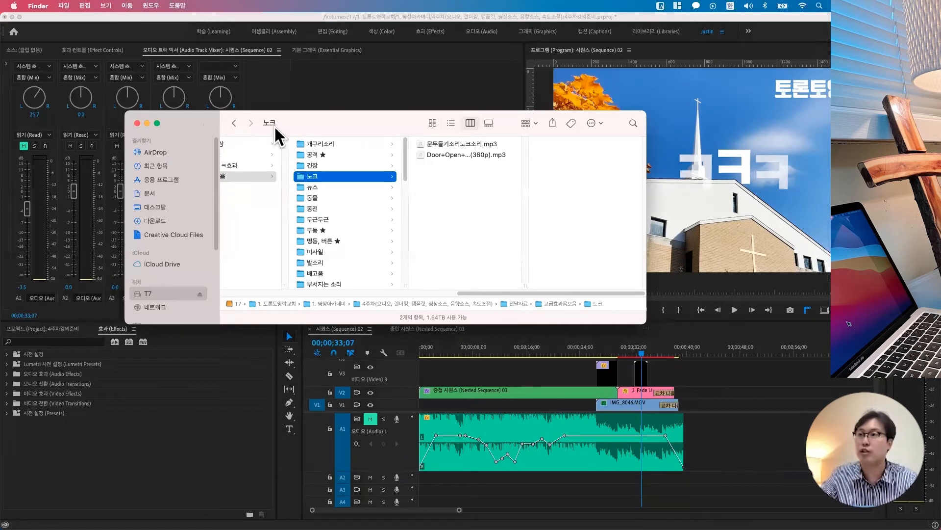
pyautogui.click(241, 165)
pyautogui.click(252, 155)
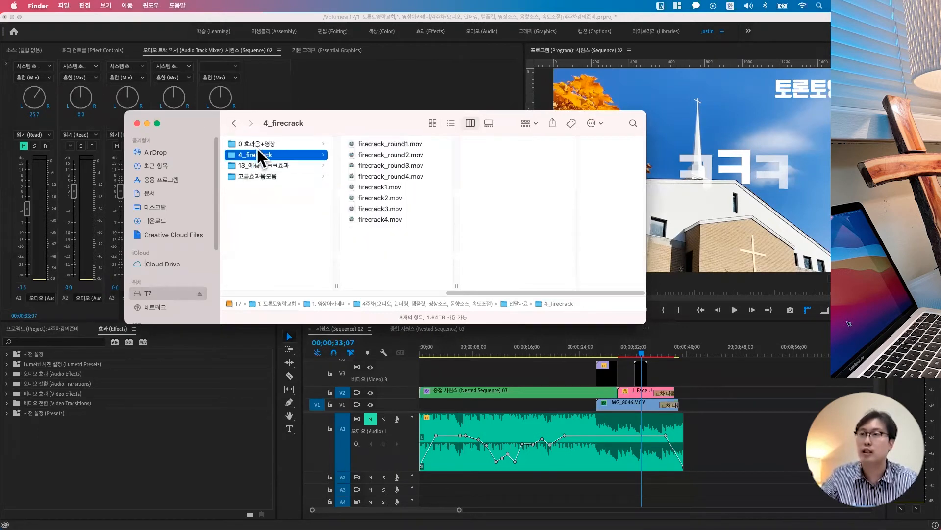
pyautogui.click(259, 145)
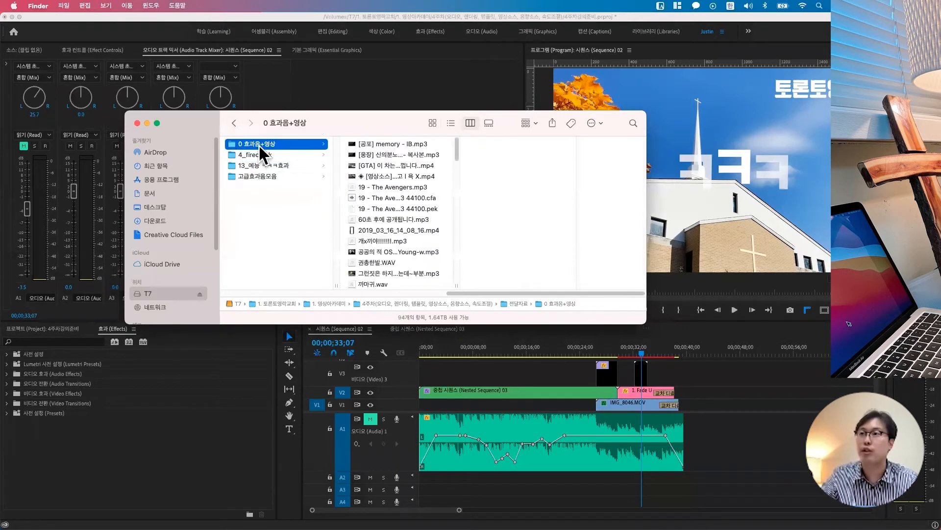
# Step: Switch back to Premiere Pro and look at frames around 00;00;09;12, 00;00;30;24 and 00;00;14;27 in the sequence
pyautogui.click(287, 331)
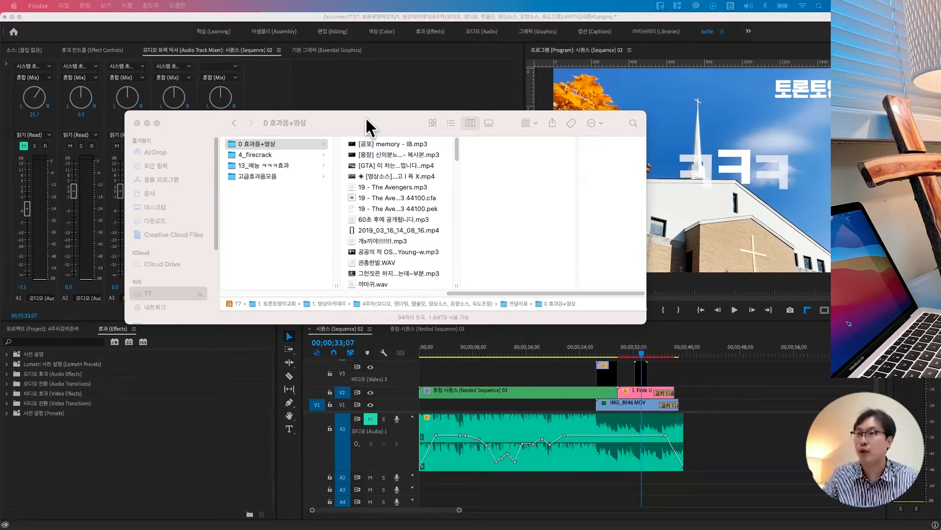
pyautogui.moveTo(369, 126); pyautogui.dragTo(360, 131)
pyautogui.click(455, 355)
pyautogui.click(482, 349)
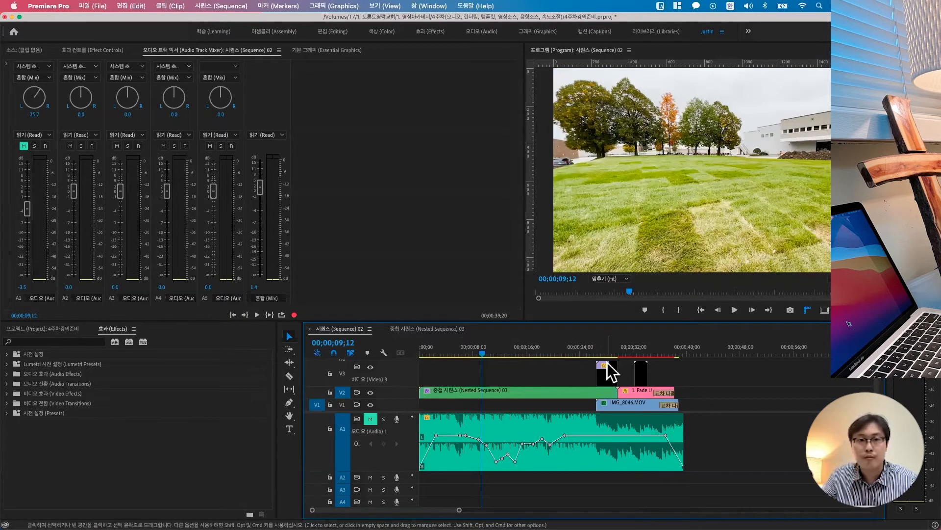
pyautogui.click(625, 352)
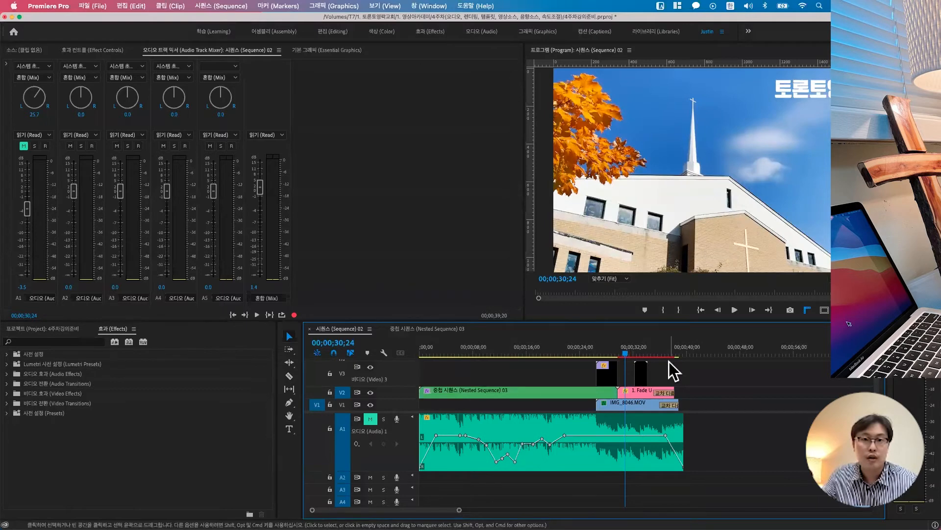
pyautogui.click(518, 352)
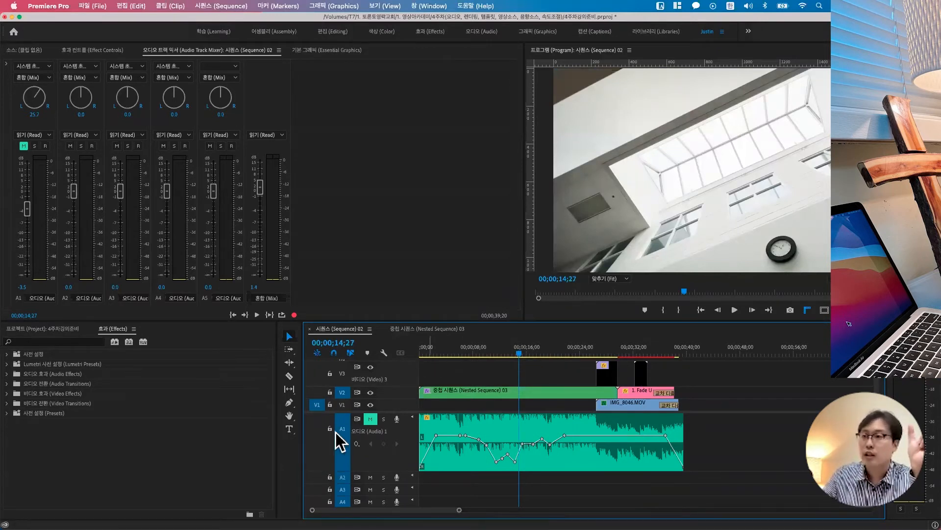
# Step: Unmute audio track A1 and delete the ㅋㅋㅋ laugh text clip from track V3 near 00;00;32;07
pyautogui.click(371, 419)
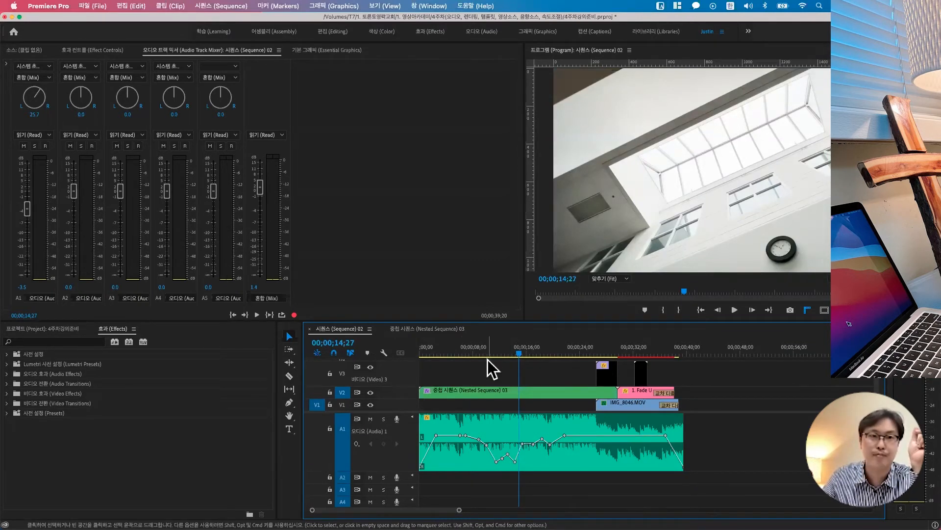
pyautogui.click(634, 350)
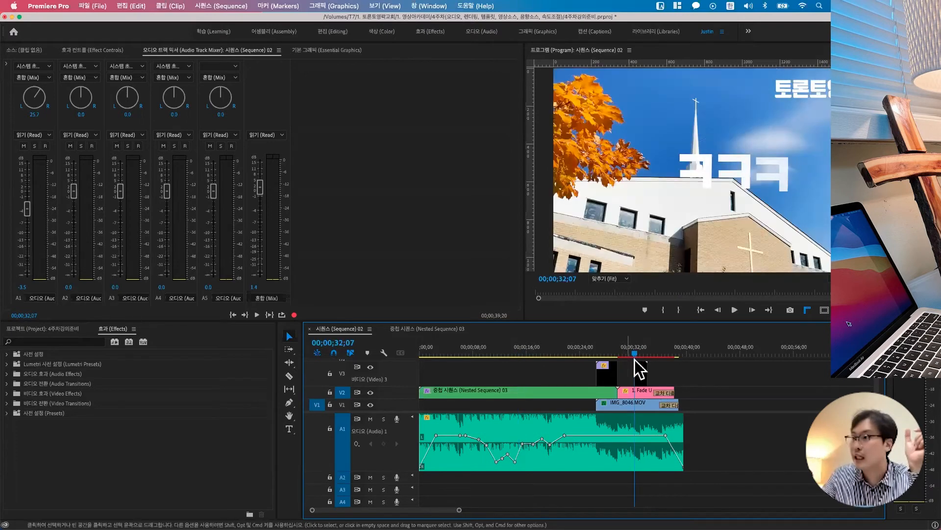
pyautogui.moveTo(635, 352)
pyautogui.mouseDown()
pyautogui.moveTo(652, 351)
pyautogui.moveTo(635, 352)
pyautogui.mouseUp()
pyautogui.click(640, 371)
pyautogui.press('Delete')
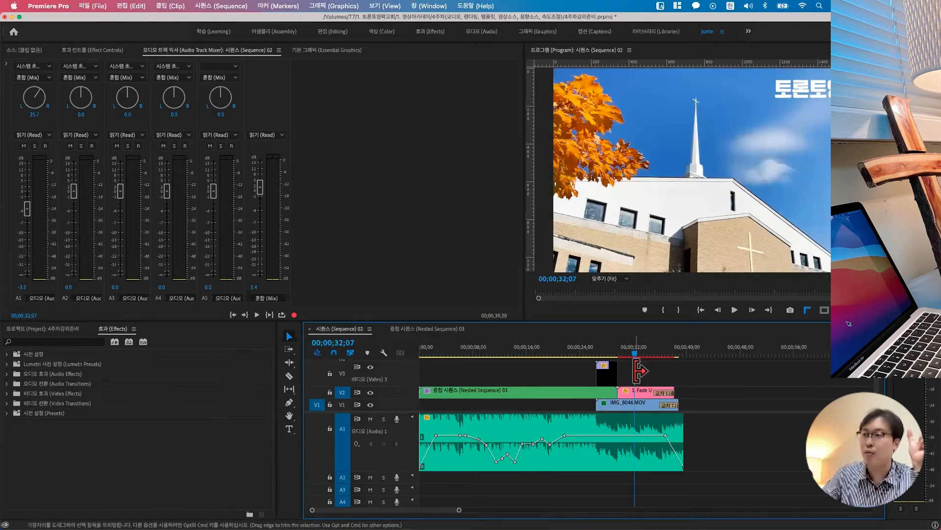
# Step: Preview the church title section with sound from 00;00;31;05 and return the playhead to 00;00;31;23
pyautogui.moveTo(627, 346); pyautogui.dragTo(647, 346)
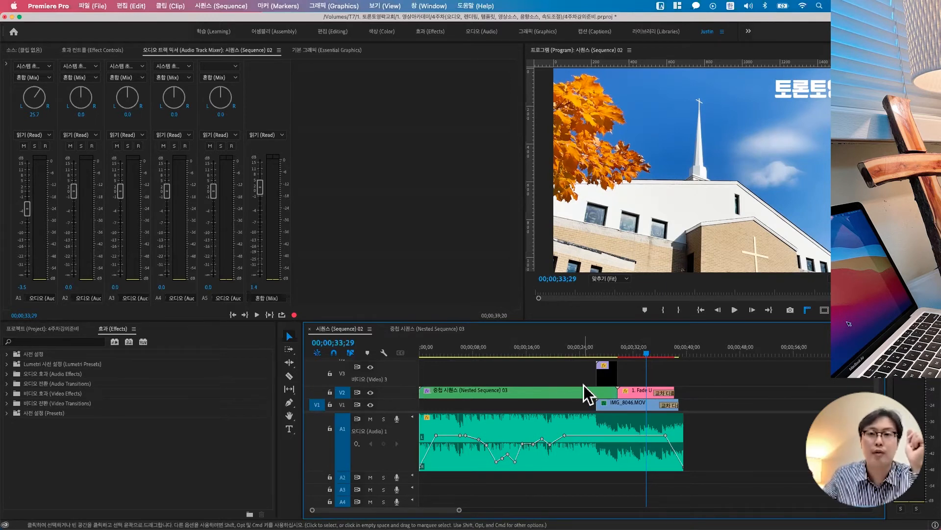
pyautogui.click(628, 349)
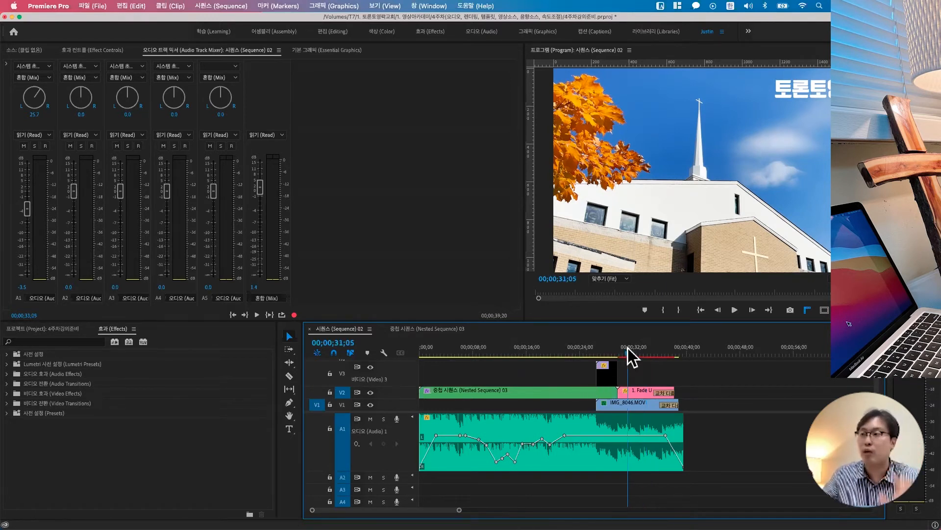
pyautogui.press('space')
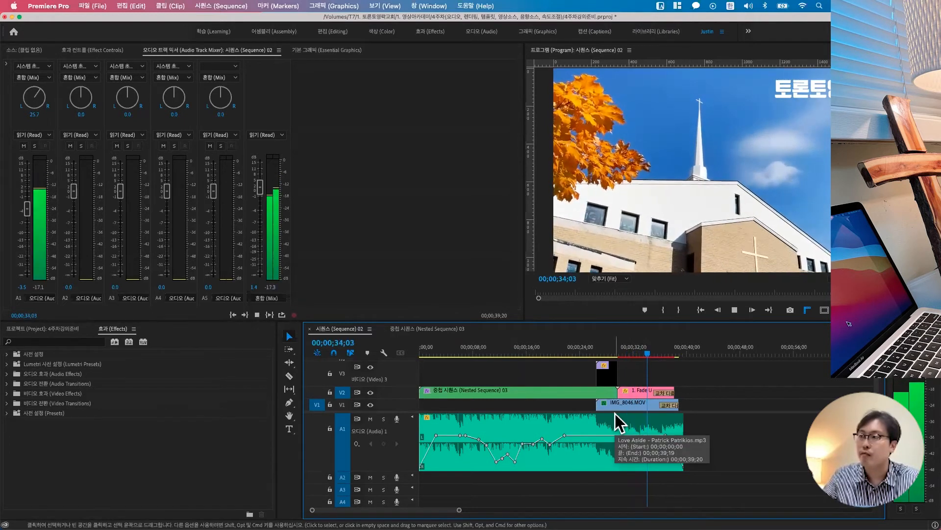
pyautogui.press('space')
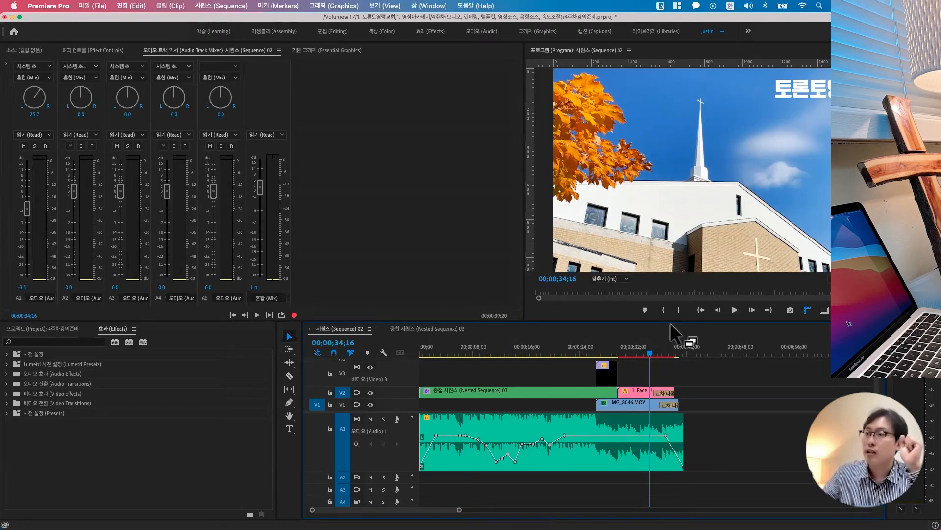
pyautogui.click(632, 351)
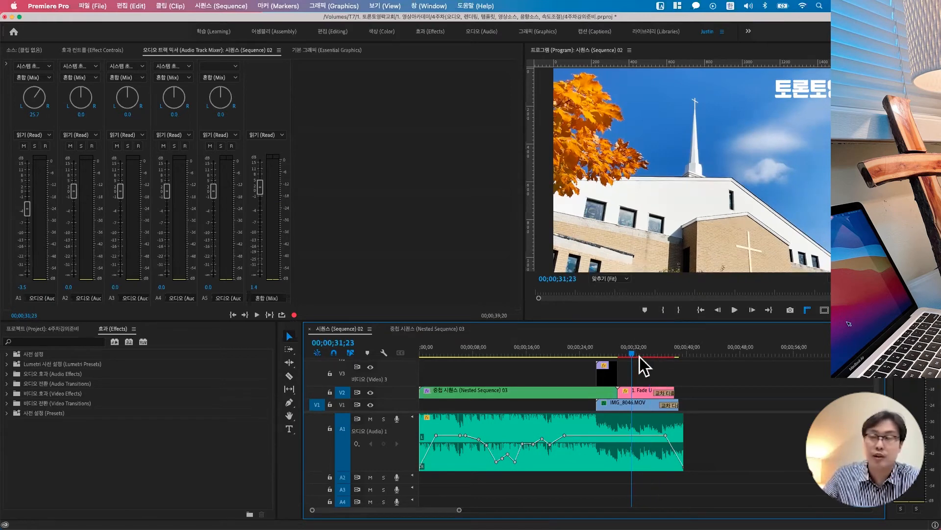
pyautogui.click(678, 52)
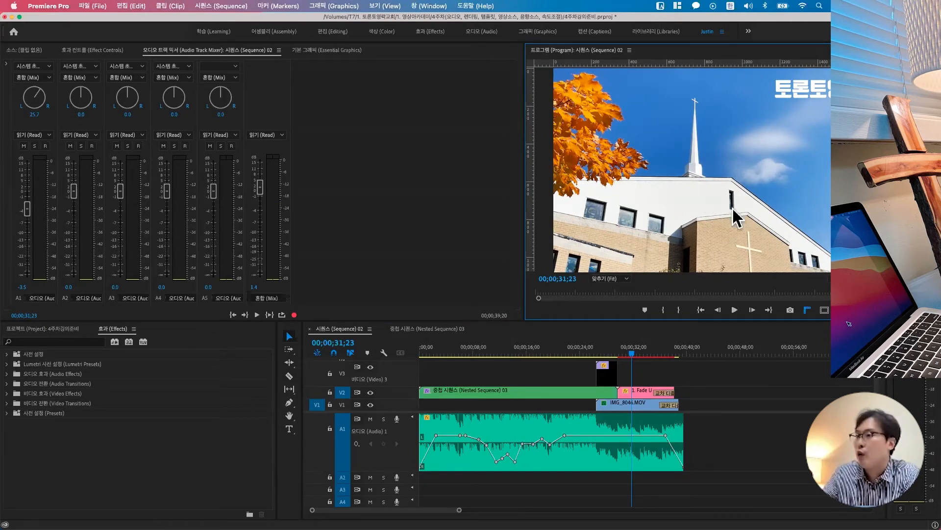
pyautogui.click(928, 310)
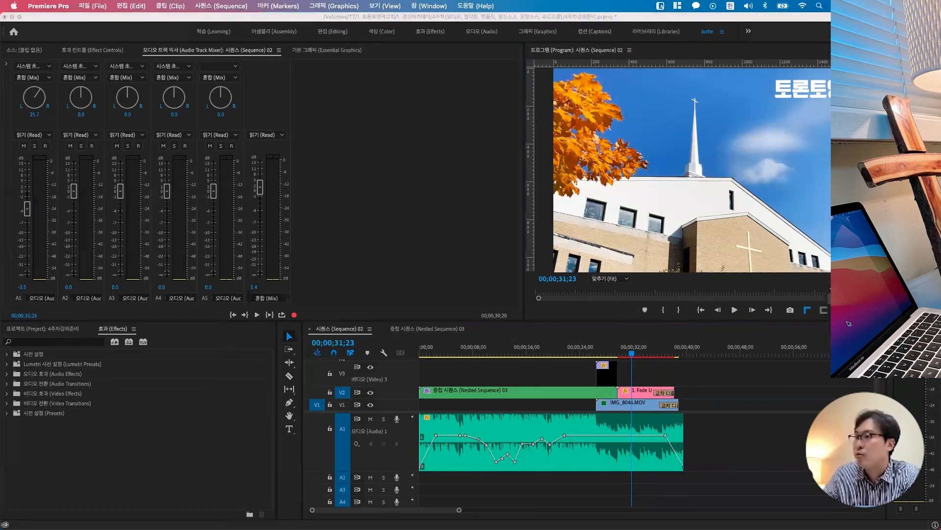
pyautogui.press('Escape')
pyautogui.click(928, 310)
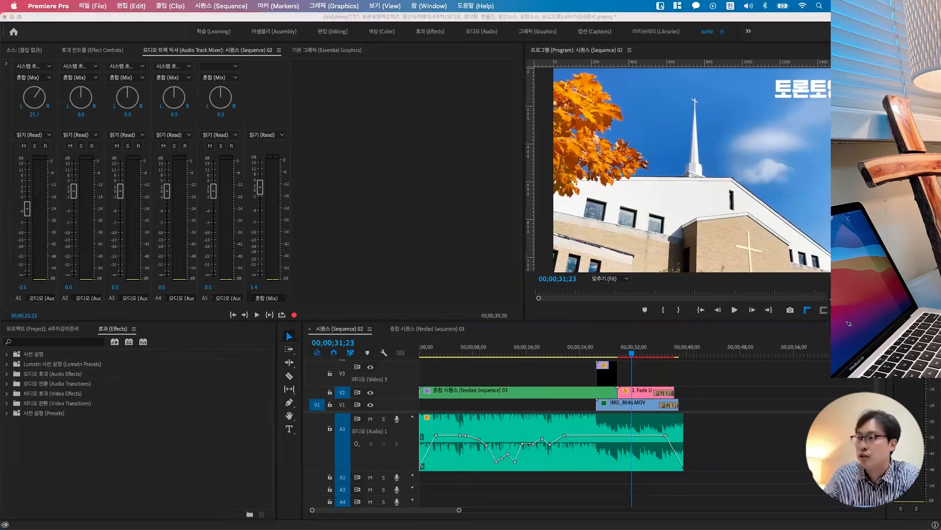
pyautogui.press('Escape')
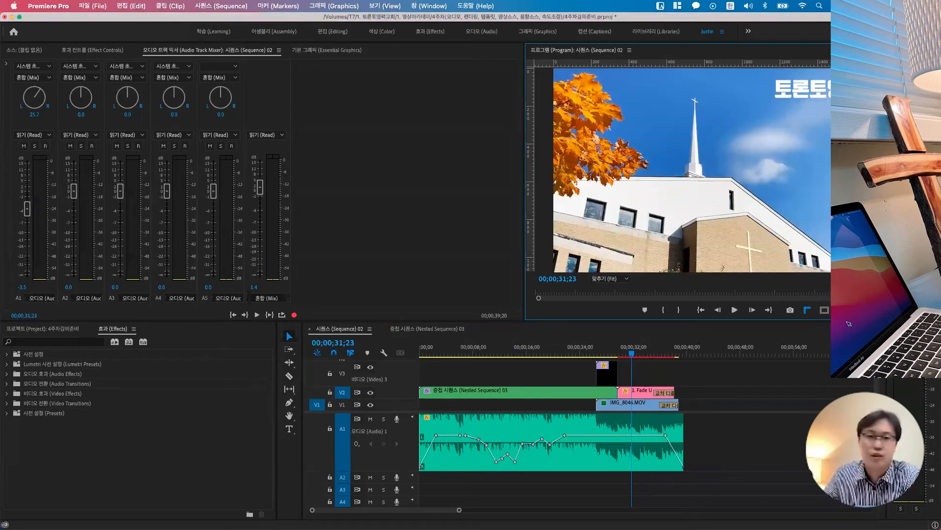
pyautogui.click(849, 324)
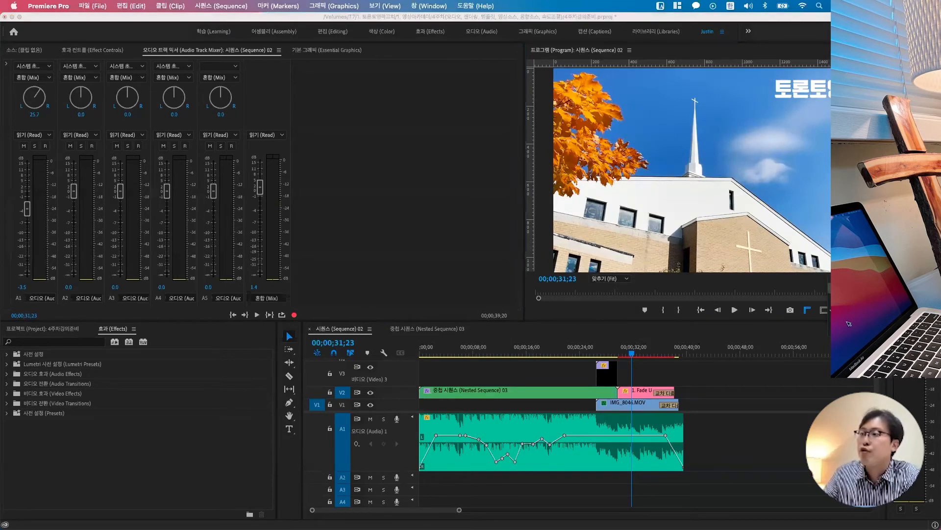
pyautogui.press('Escape')
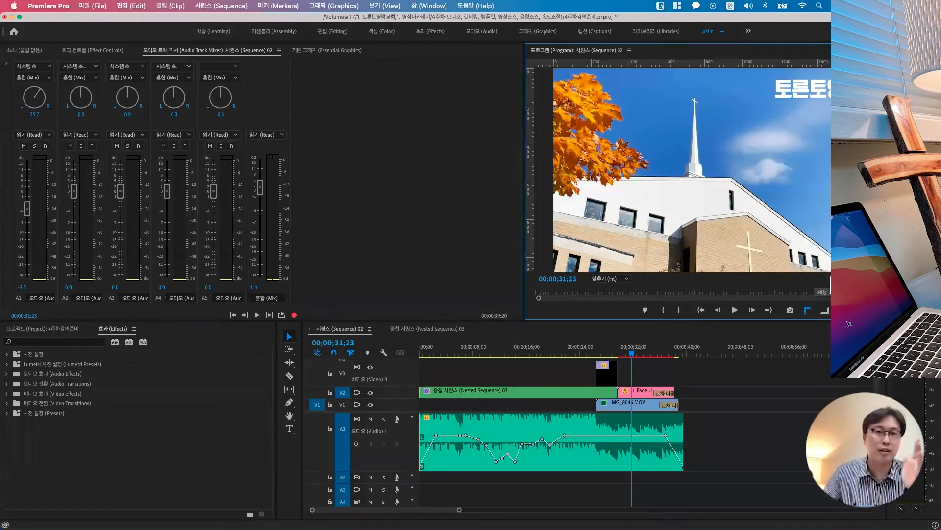
pyautogui.click(844, 278)
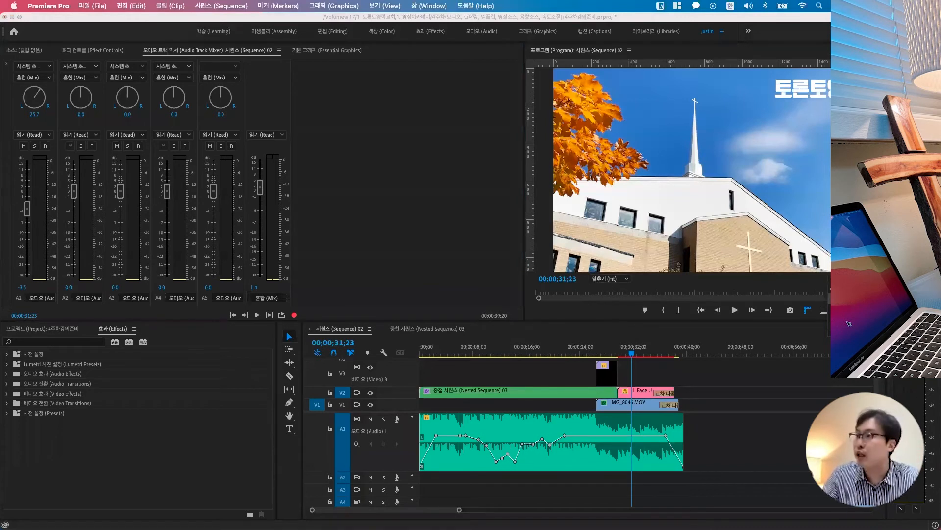
pyautogui.click(849, 323)
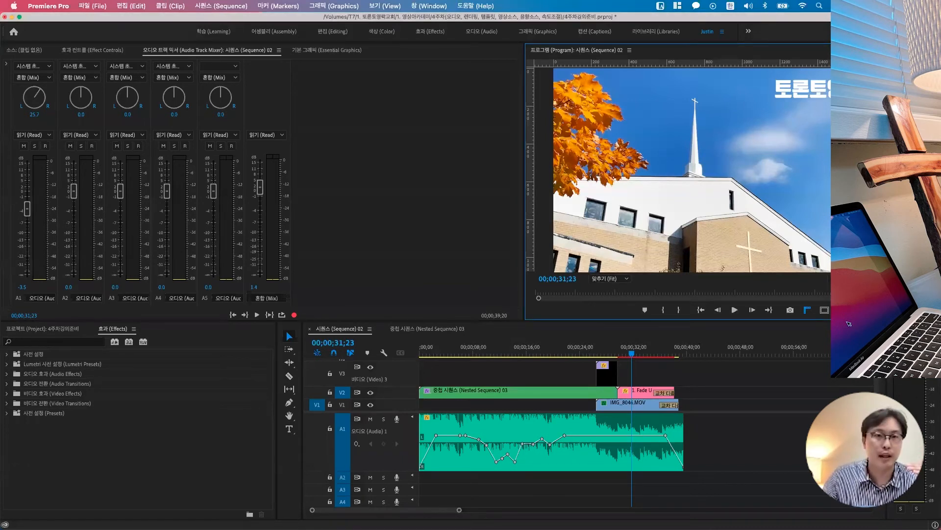
# Step: Mute audio track A1 and play the title section from 00;00;31;03 into its closing fade-out
pyautogui.click(628, 351)
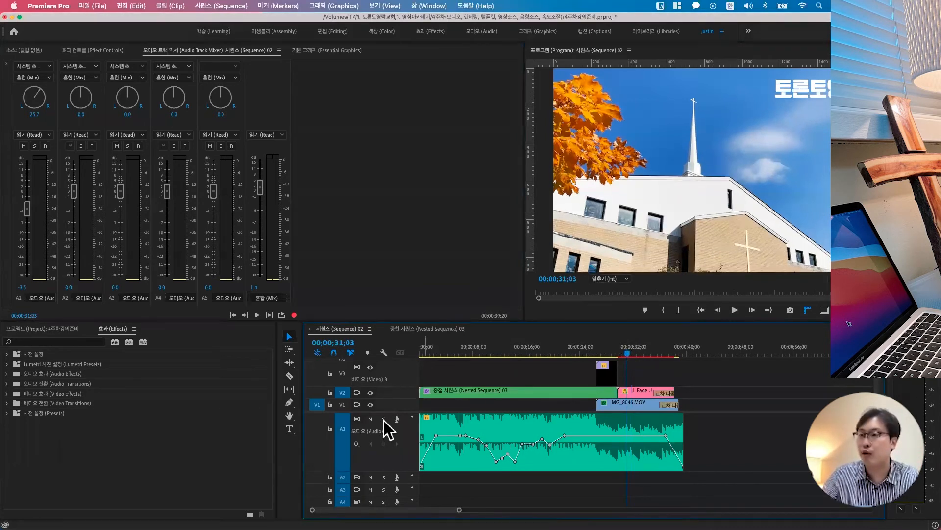
pyautogui.click(371, 419)
pyautogui.press('space')
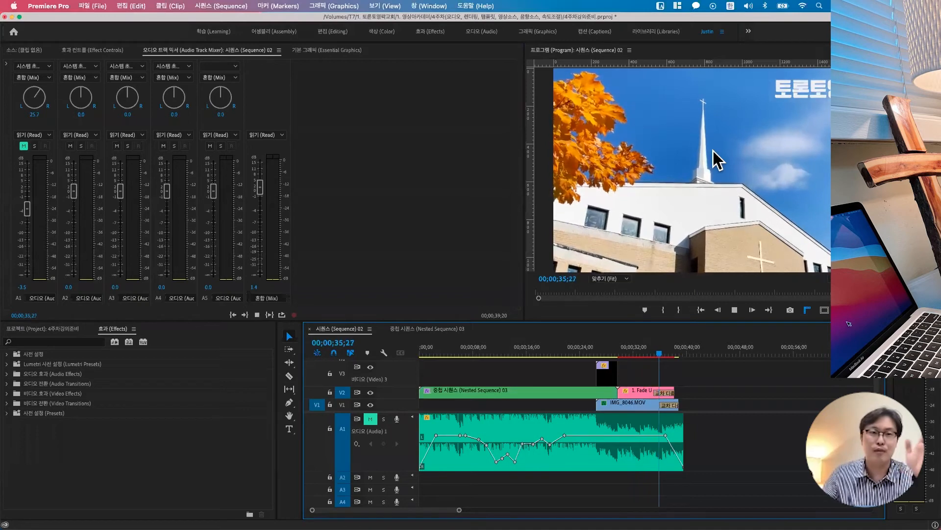
pyautogui.press('space')
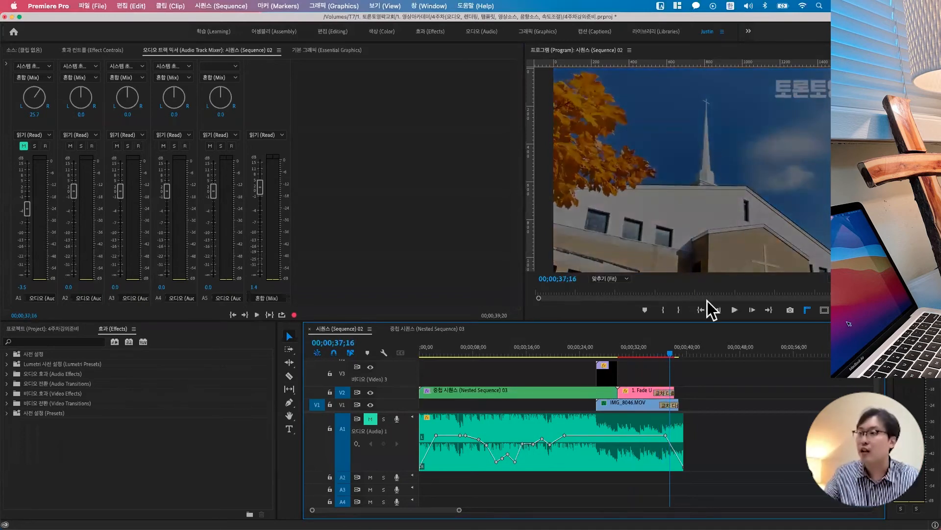
# Step: Play the Fade Up title section once more from its beginning and stop at about 00;00;34;05
pyautogui.click(636, 348)
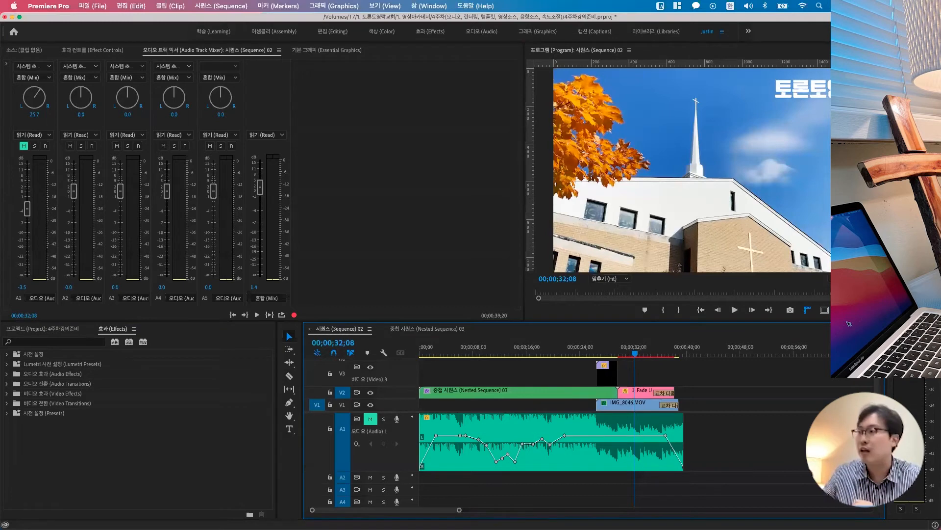
pyautogui.click(849, 294)
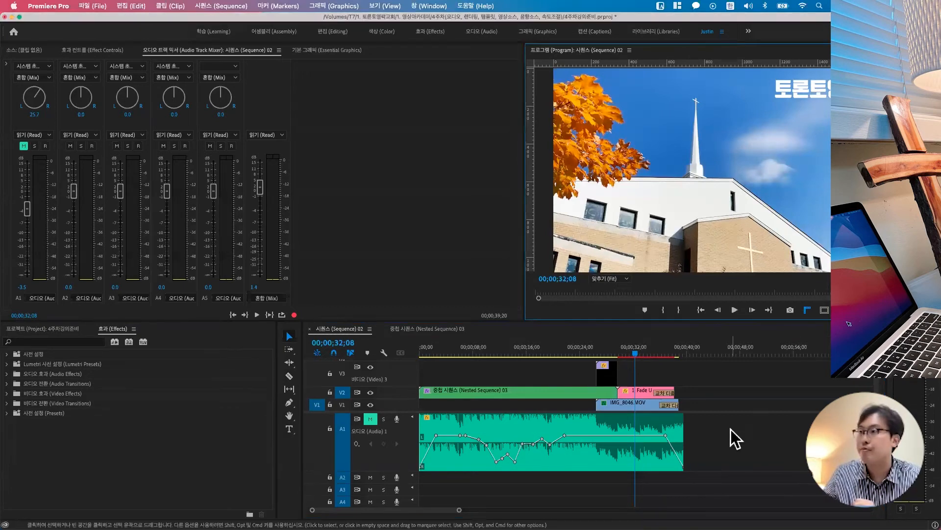
pyautogui.click(626, 348)
pyautogui.press('space')
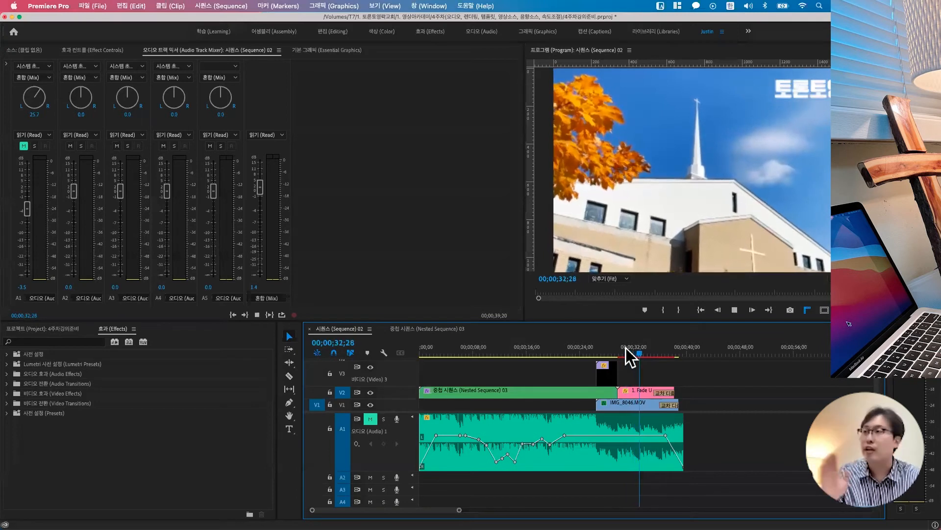
pyautogui.press('space')
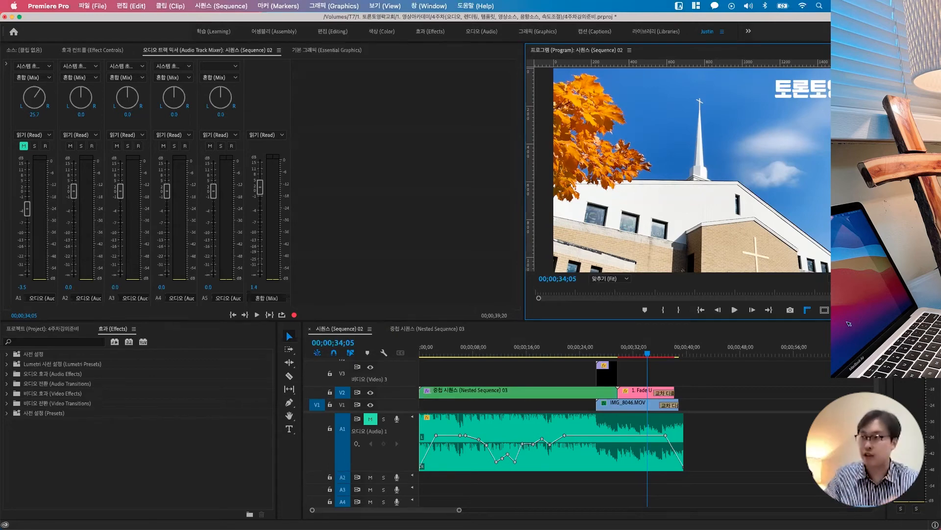
# Step: Mark an In point at 00;00;29;00 and an Out point at 00;00;38;28 around the Fade Up title section
pyautogui.scroll(3, 630, 392)
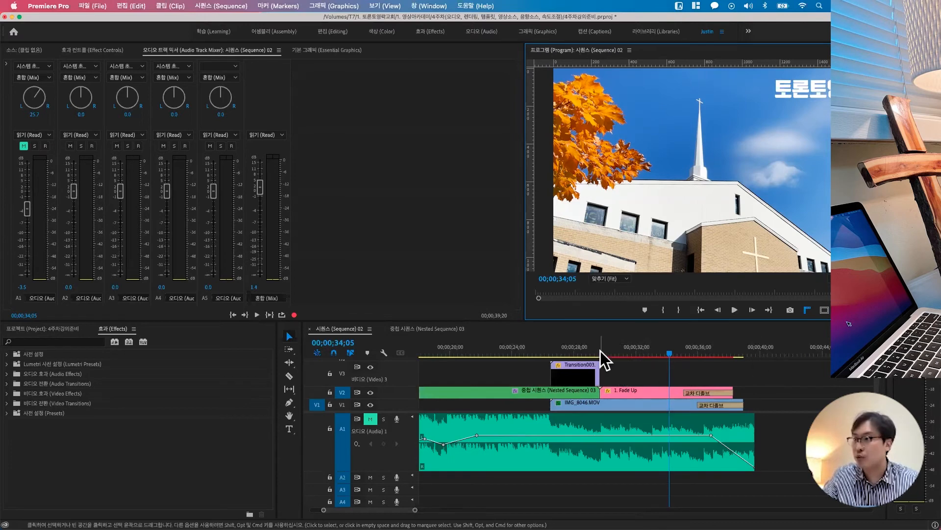
pyautogui.click(654, 351)
pyautogui.click(734, 349)
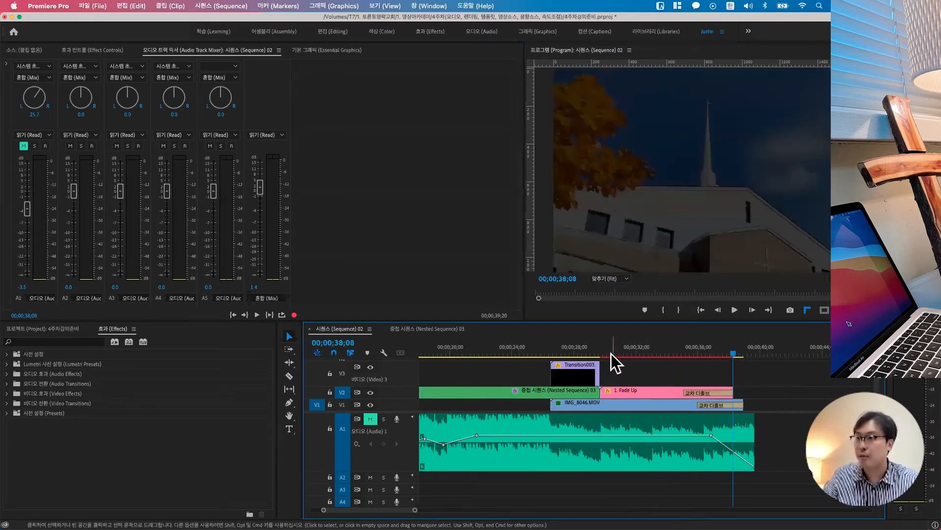
pyautogui.click(599, 343)
pyautogui.click(589, 348)
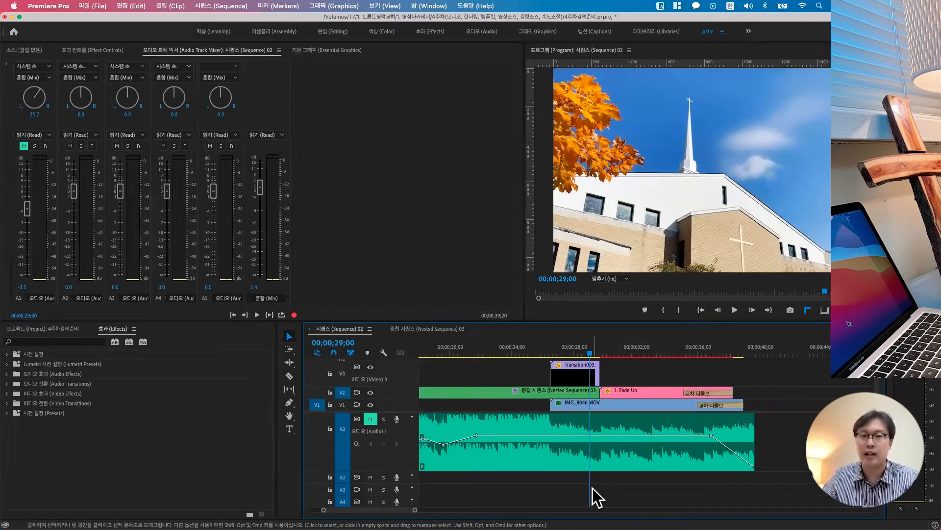
pyautogui.press('i')
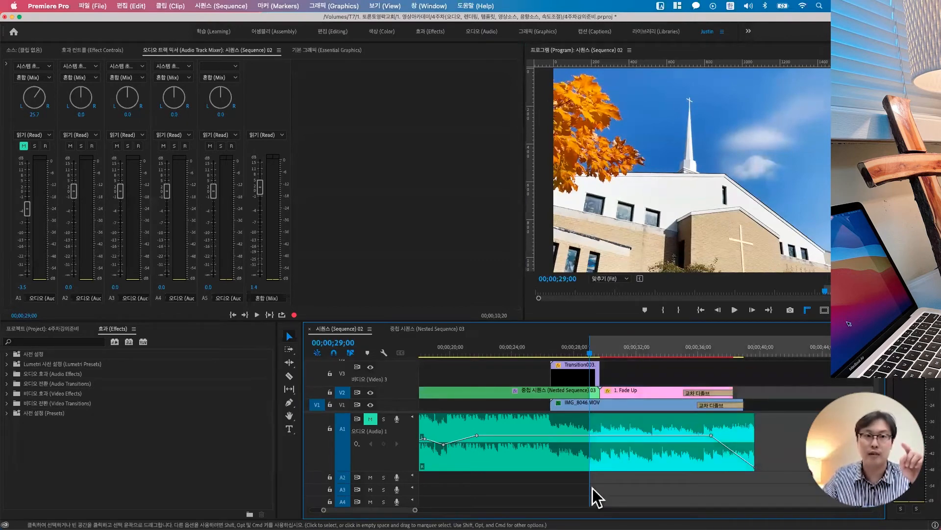
pyautogui.click(742, 347)
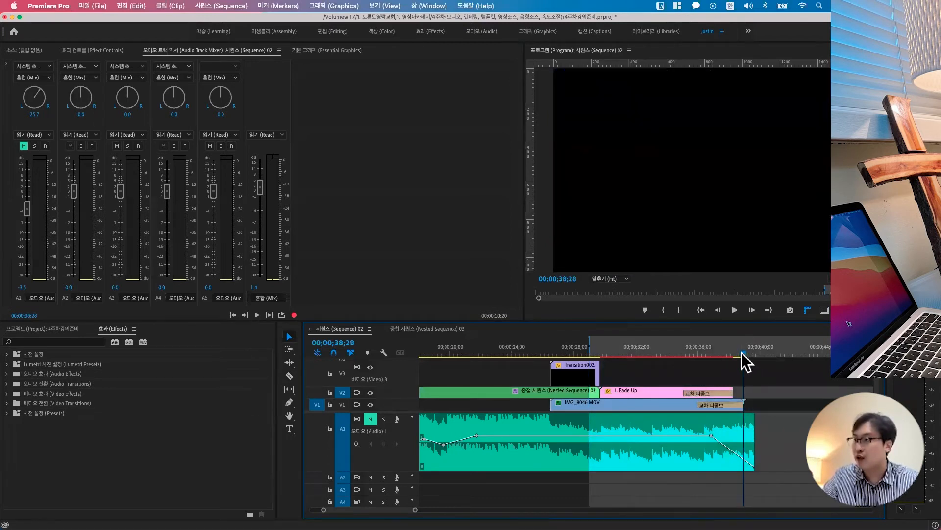
pyautogui.press('o')
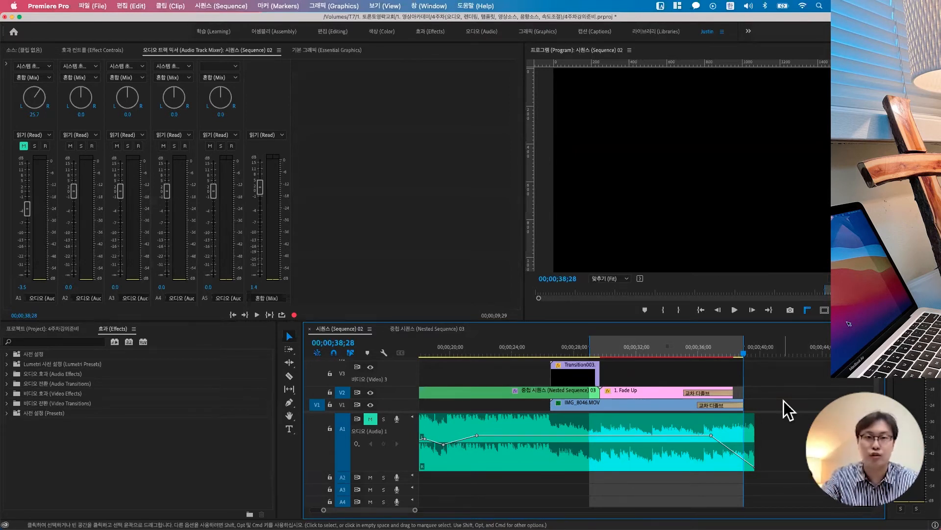
# Step: Render the effects in the marked In to Out range and play it from the start of the Fade Up title
pyautogui.press('Return')
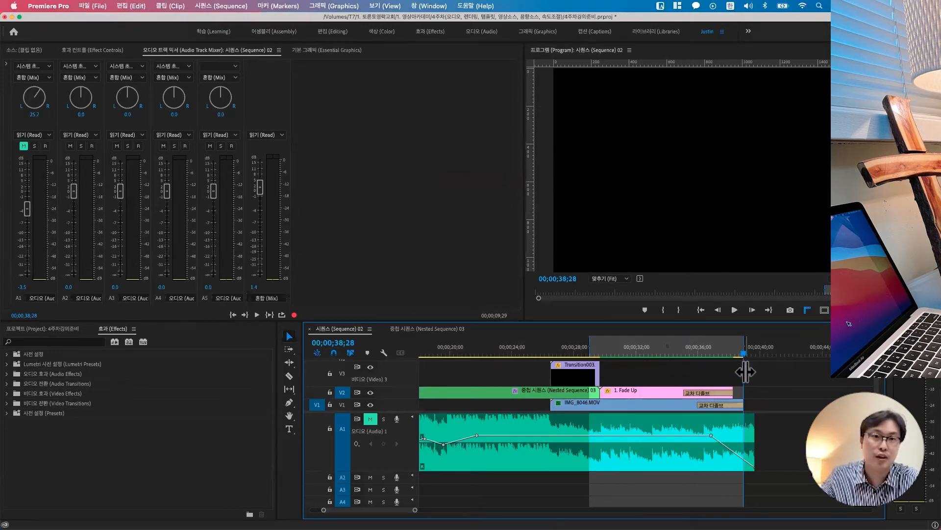
pyautogui.click(603, 346)
pyautogui.press('space')
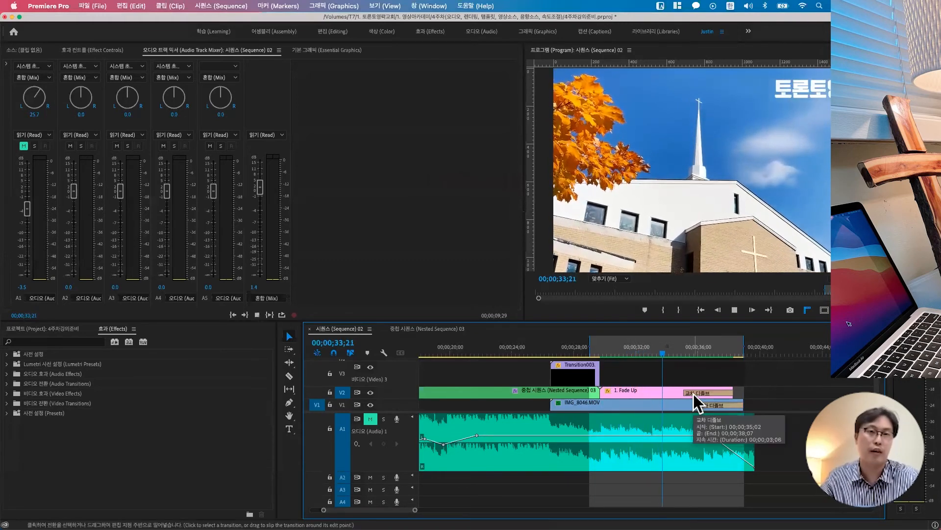
# Step: Stop playback, clear the old In/Out range and mark a new one from 00;00;05;19 to 00;00;39;20
pyautogui.press('space')
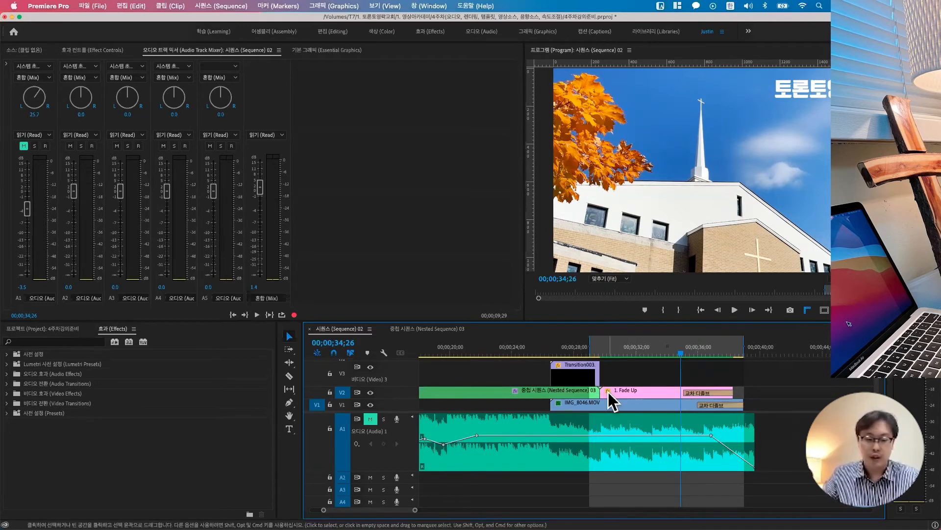
pyautogui.scroll(-5, 608, 393)
pyautogui.click(447, 351)
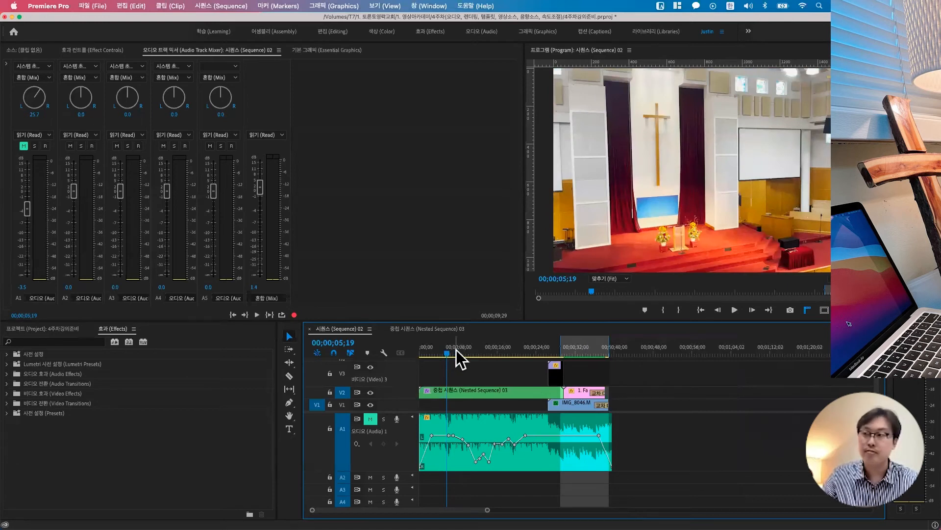
pyautogui.hotkey('alt', 'x')
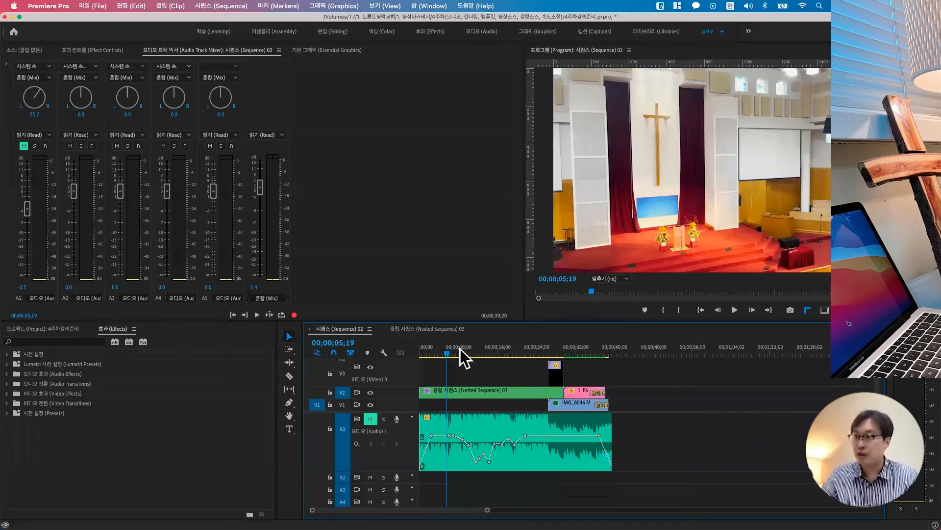
pyautogui.press('i')
pyautogui.click(613, 347)
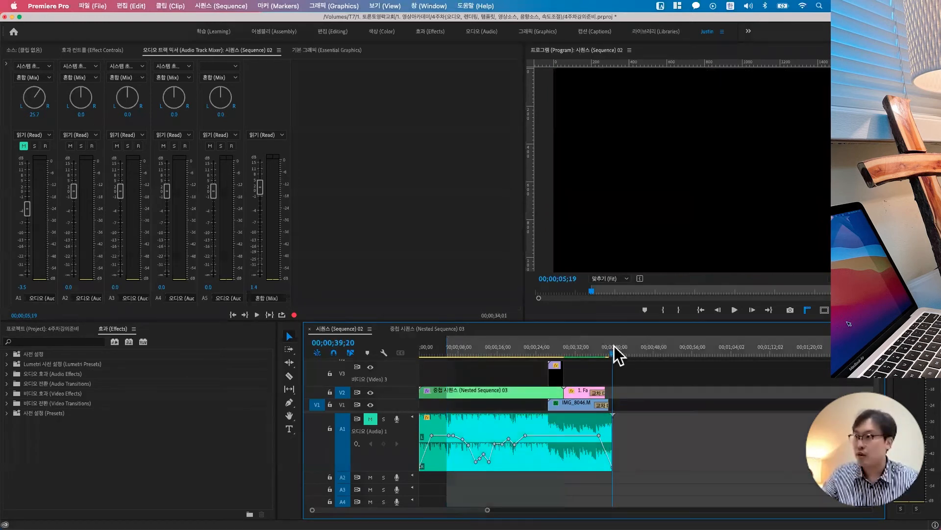
pyautogui.press('o')
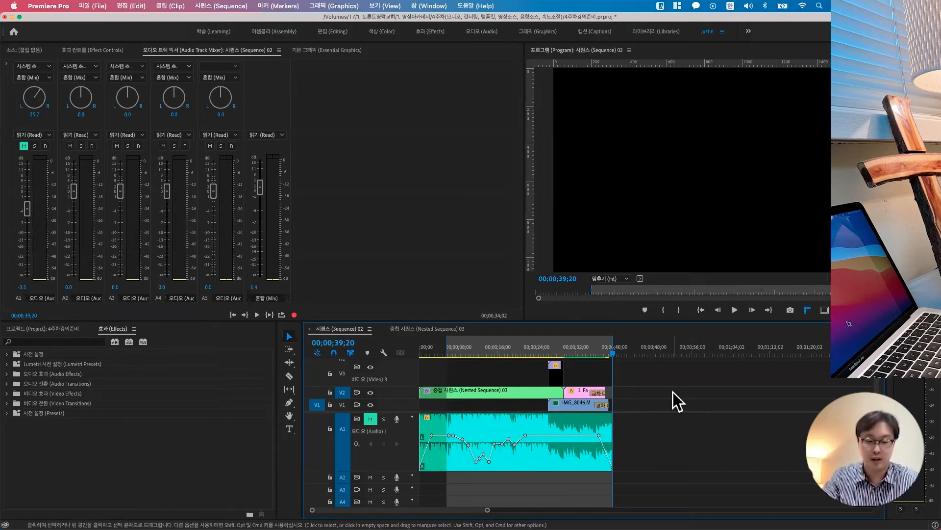
# Step: Open the export settings for the marked range and examine the Use Previews option
pyautogui.press('super+m')
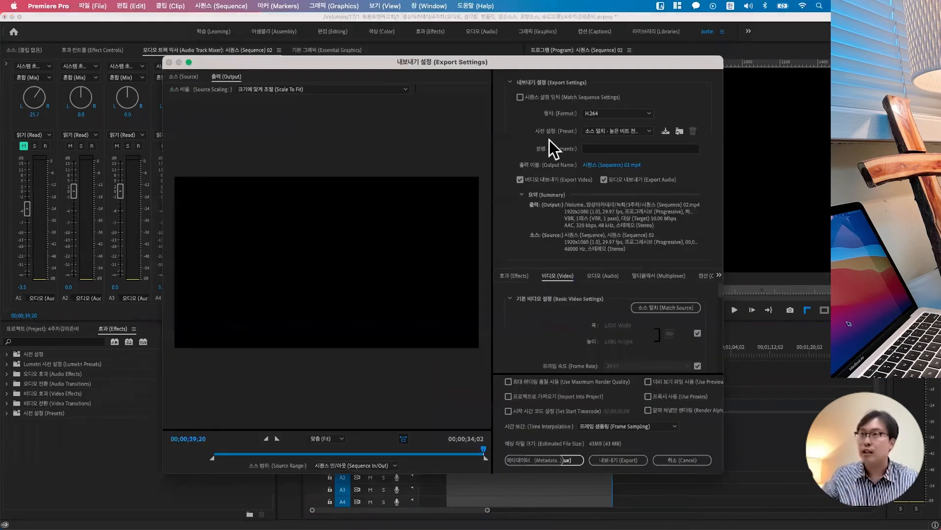
pyautogui.moveTo(509, 64)
pyautogui.mouseDown()
pyautogui.moveTo(506, 75)
pyautogui.moveTo(512, 69)
pyautogui.mouseUp()
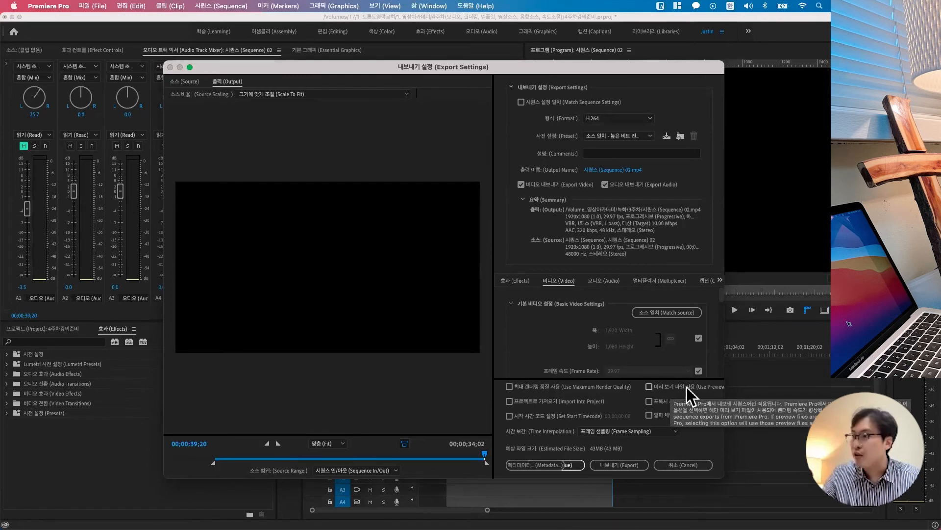
pyautogui.click(655, 387)
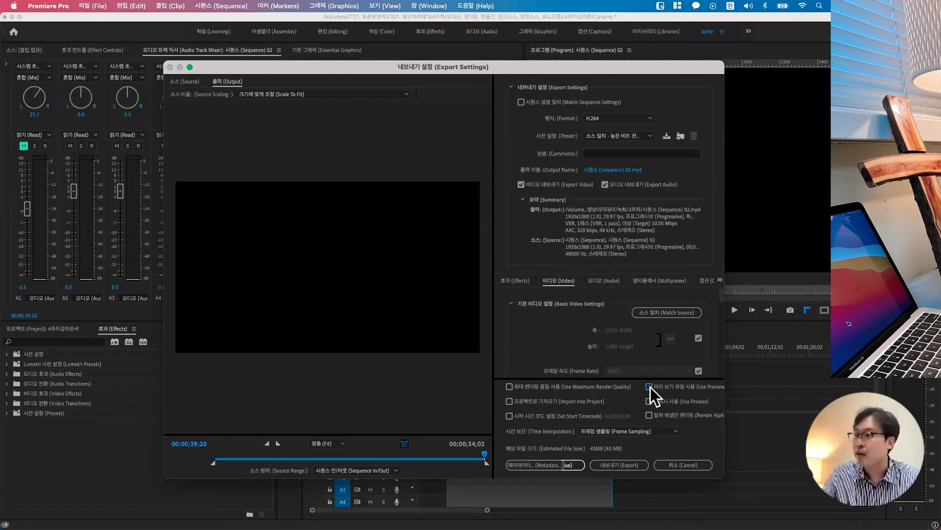
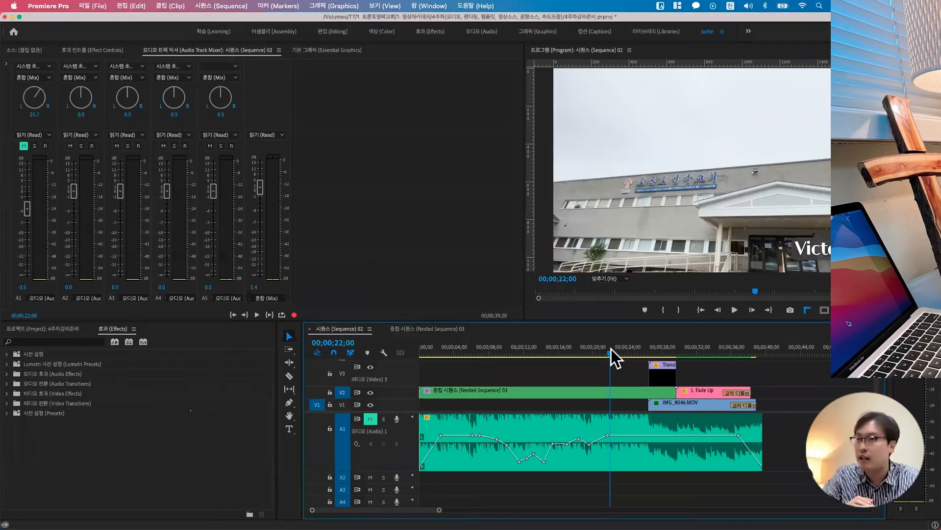
# Step: Show the project's media list and move the IMG_8046.MOV clip along V1 to empty space after the title, starting at 00;00;45;23
pyautogui.click(33, 329)
pyautogui.hscroll(10, 500, 431)
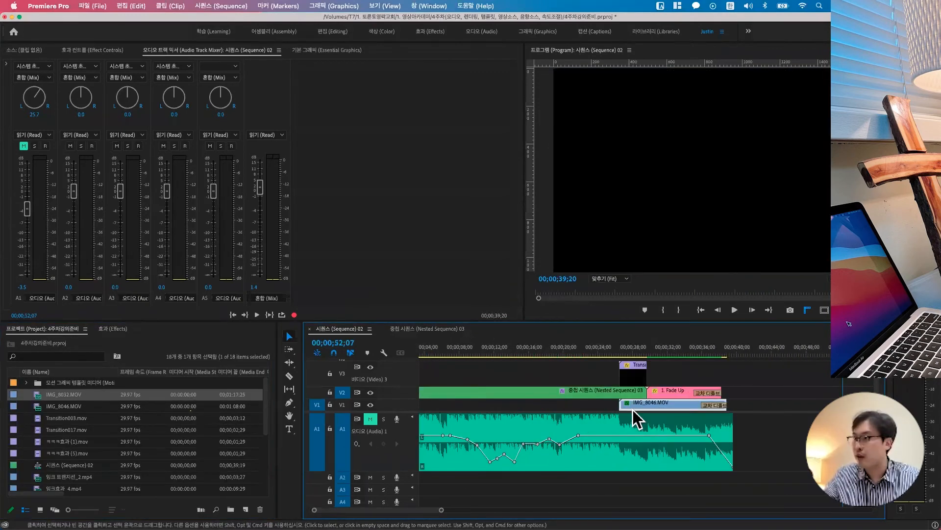
pyautogui.hscroll(5, 590, 416)
pyautogui.moveTo(555, 414); pyautogui.dragTo(721, 404)
# Step: Play the moved IMG_8046.MOV clip from its beginning and stop partway through
pyautogui.click(676, 345)
pyautogui.hscroll(4, 705, 413)
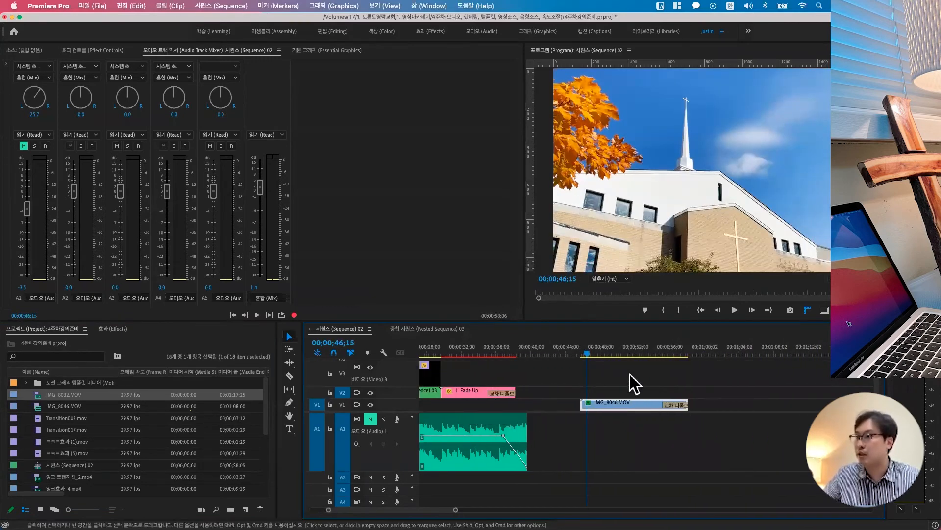
pyautogui.click(580, 353)
pyautogui.press('space')
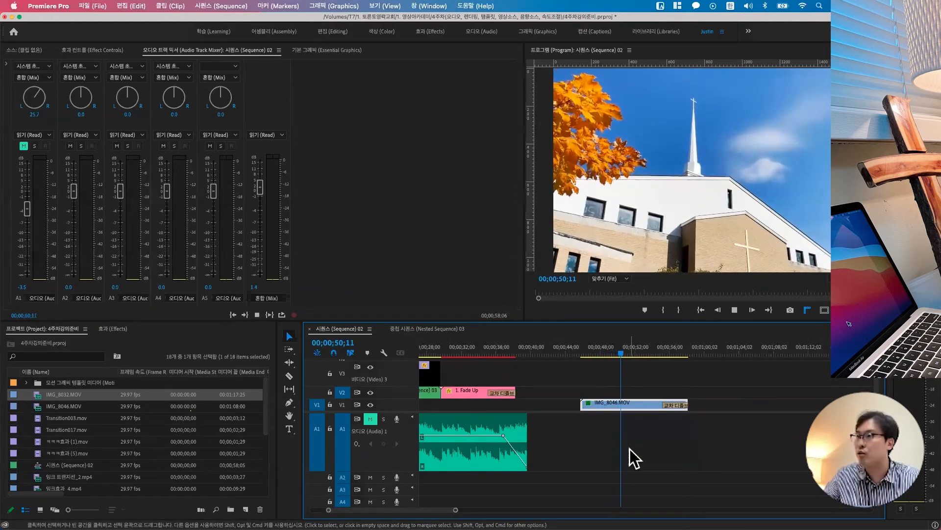
pyautogui.press('space')
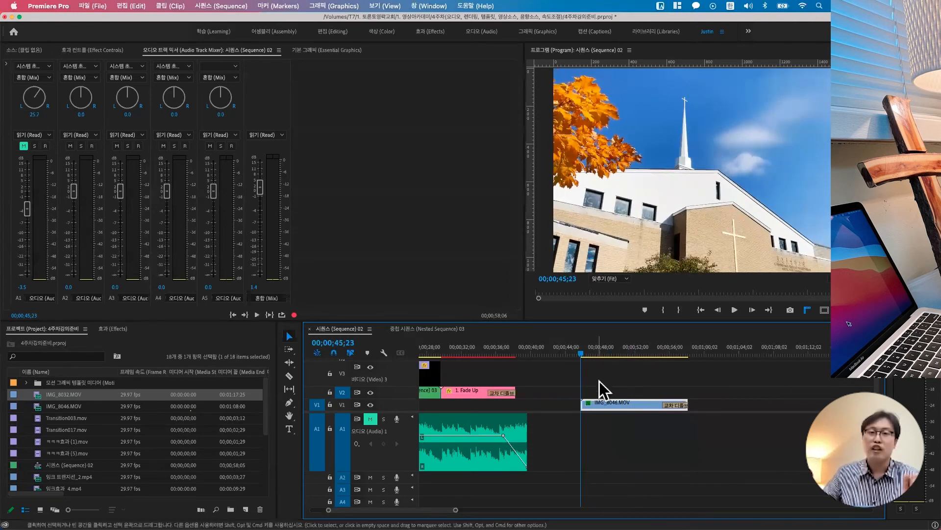
# Step: Delete the Cross Dissolve from the end of the IMG_8046.MOV clip and select the clip
pyautogui.click(677, 405)
pyautogui.press('Delete')
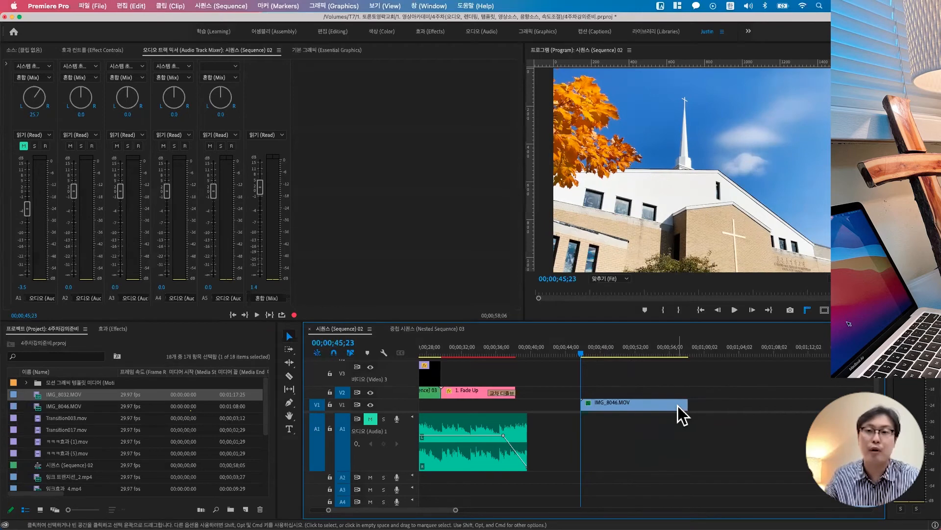
pyautogui.click(677, 405)
# Step: Increase the height of video track V1 so the clip shows its thumbnail
pyautogui.click(617, 343)
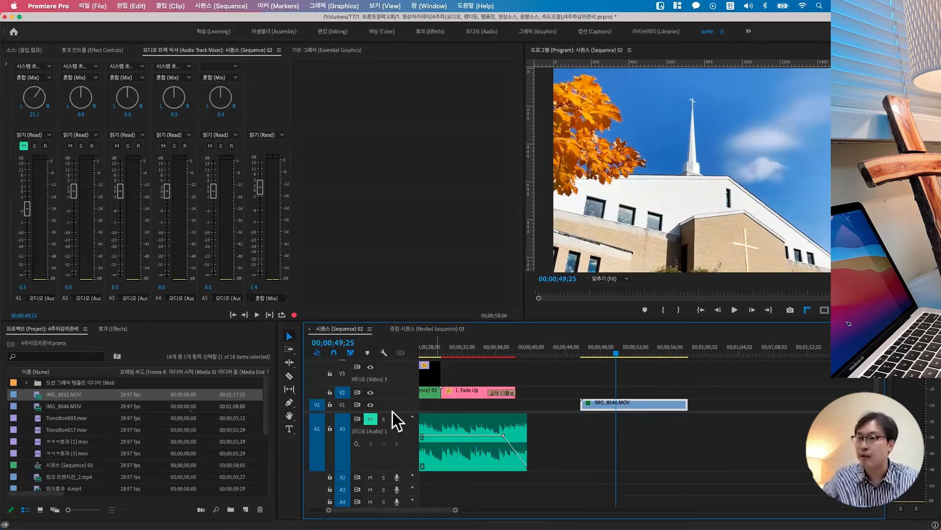
pyautogui.scroll(2, 406, 429)
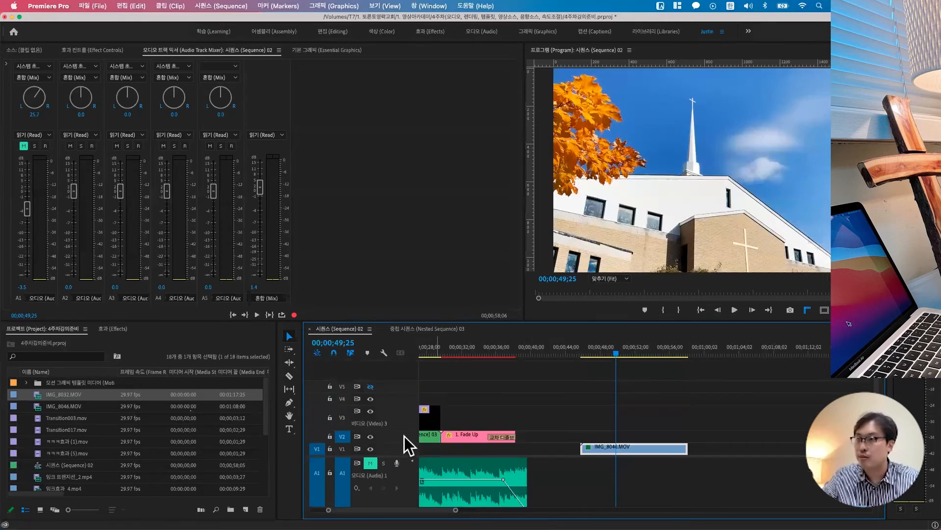
pyautogui.moveTo(409, 444); pyautogui.dragTo(409, 413)
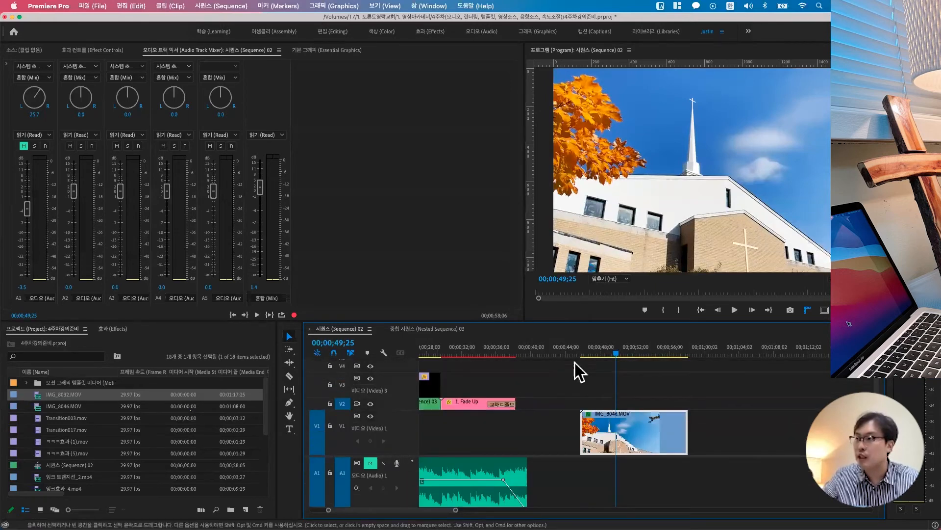
# Step: Play the IMG_8046.MOV clip at its original speed from 00;00;45;23 to about 00;00;48;14
pyautogui.click(599, 351)
pyautogui.click(585, 349)
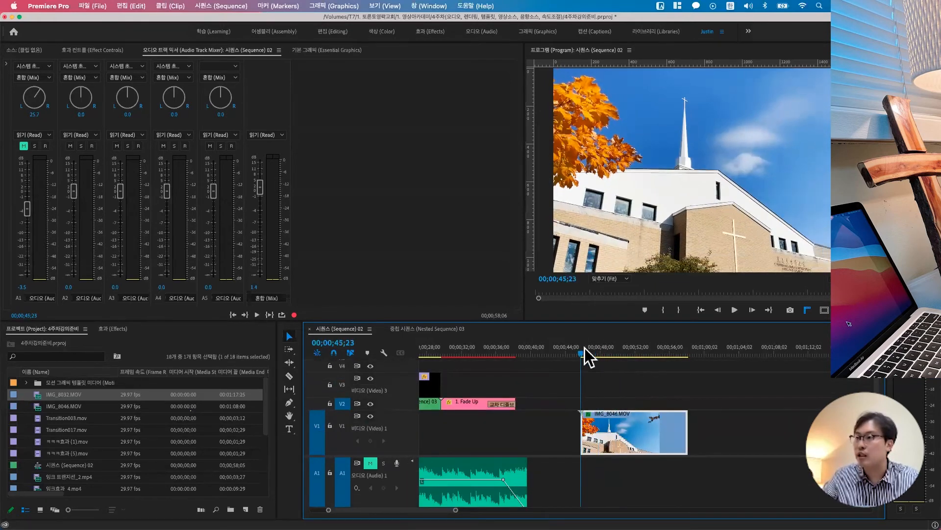
pyautogui.press('space')
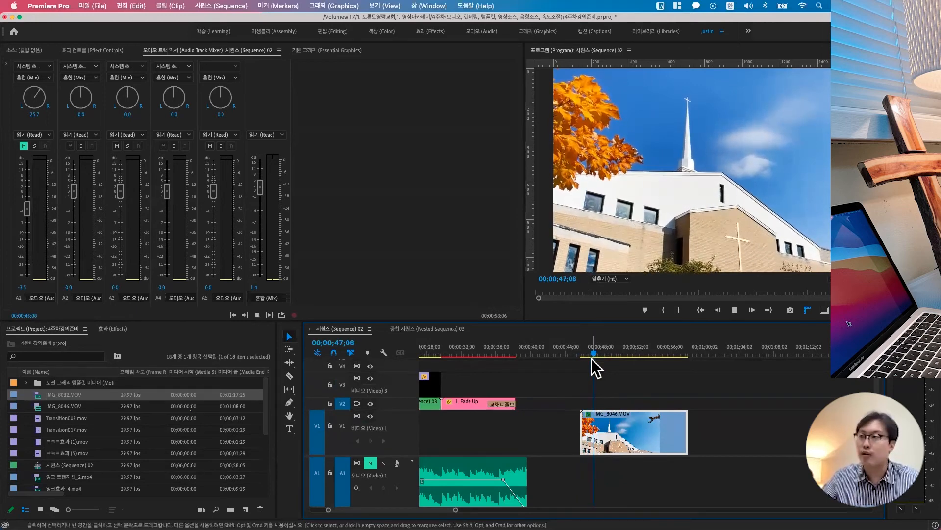
pyautogui.press('space')
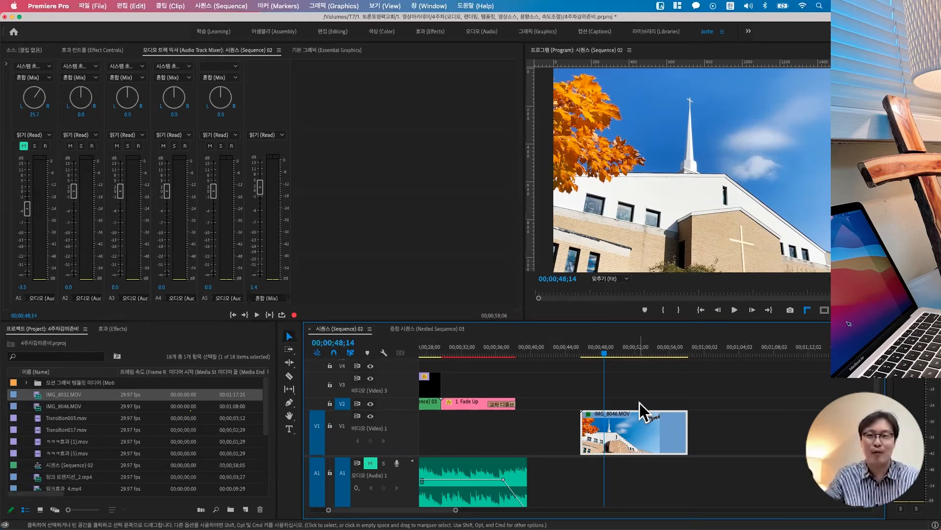
# Step: Set the speed of the IMG_8046.MOV clip to 70% in its Speed/Duration settings
pyautogui.hscroll(5, 626, 426)
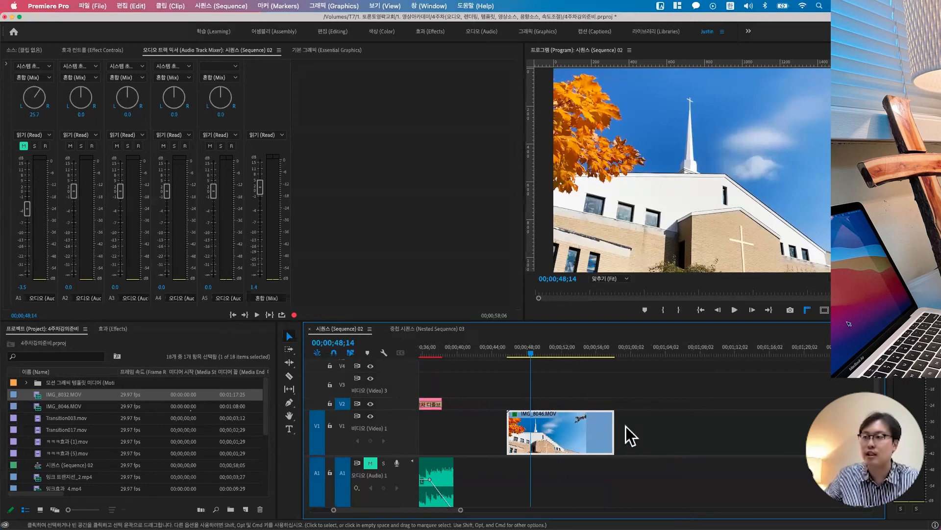
pyautogui.rightClick(541, 431)
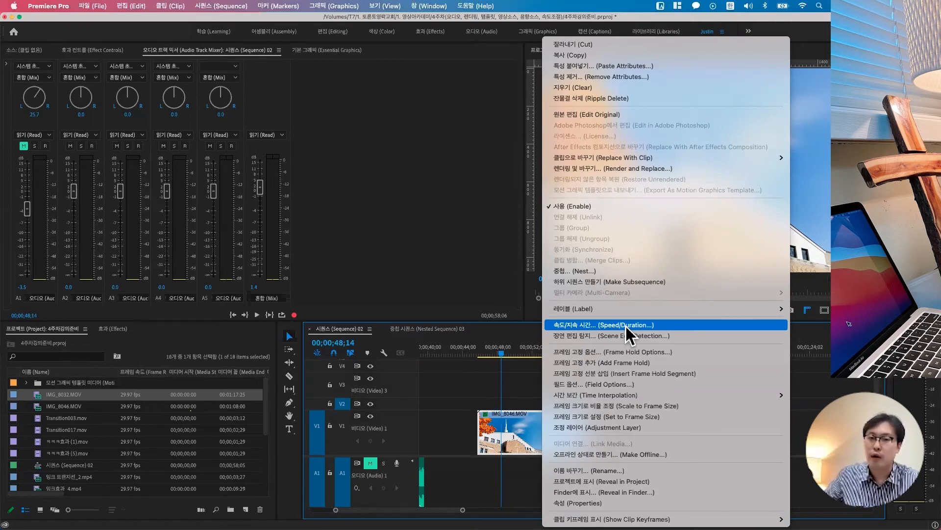
pyautogui.click(529, 424)
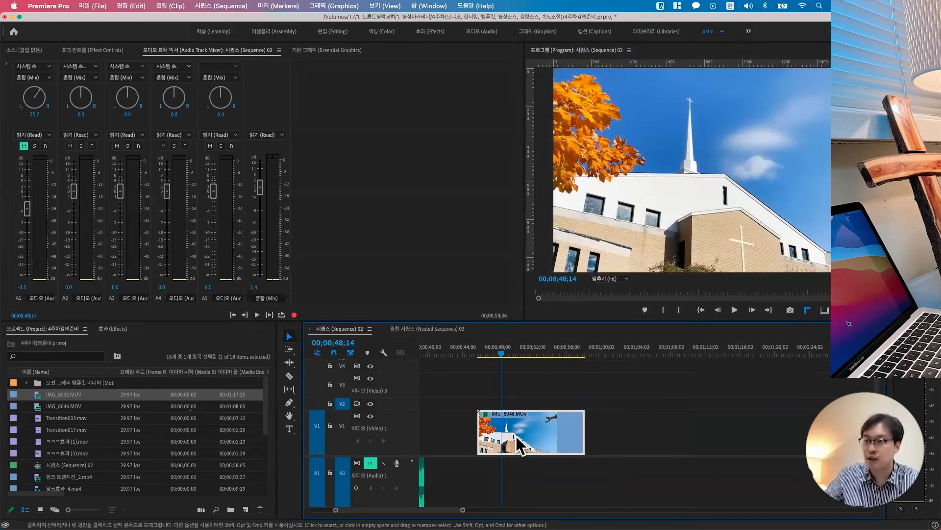
pyautogui.rightClick(531, 428)
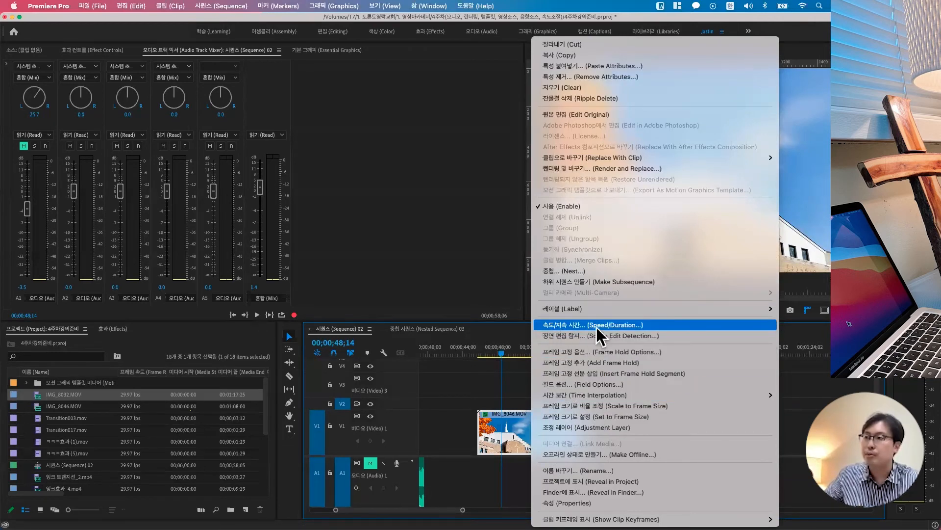
pyautogui.click(610, 328)
pyautogui.moveTo(517, 215); pyautogui.dragTo(526, 196)
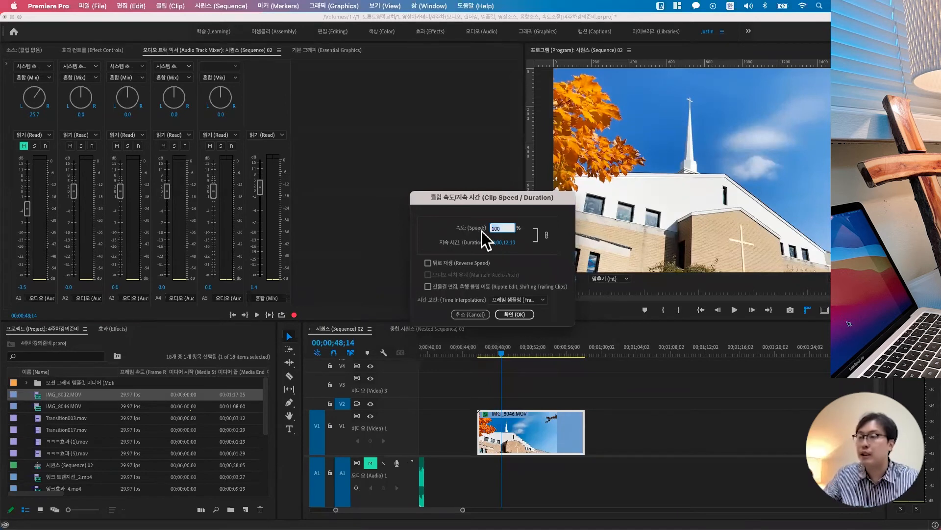
pyautogui.doubleClick(497, 228)
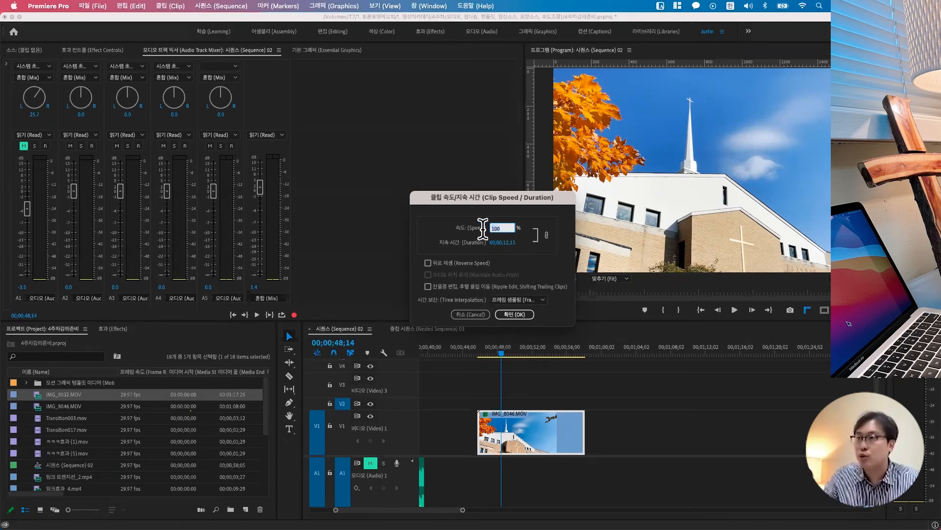
pyautogui.write('70')
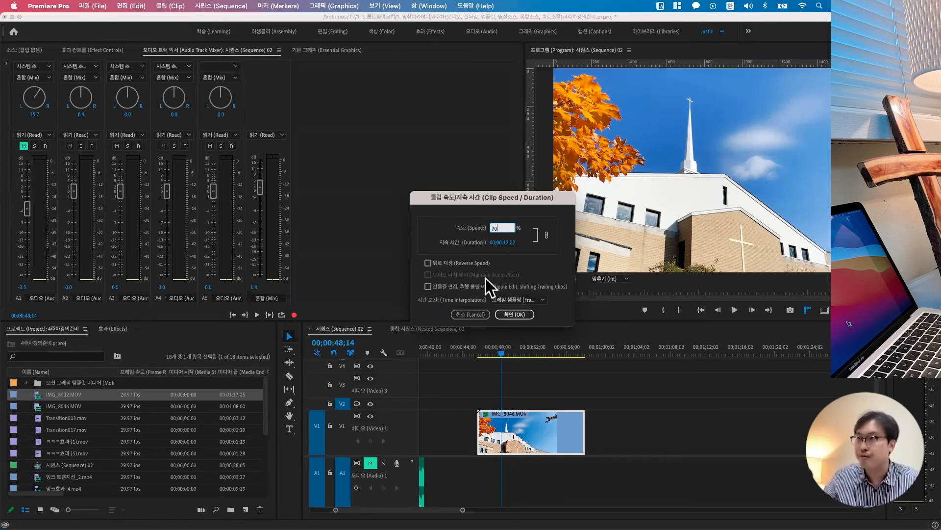
pyautogui.click(514, 314)
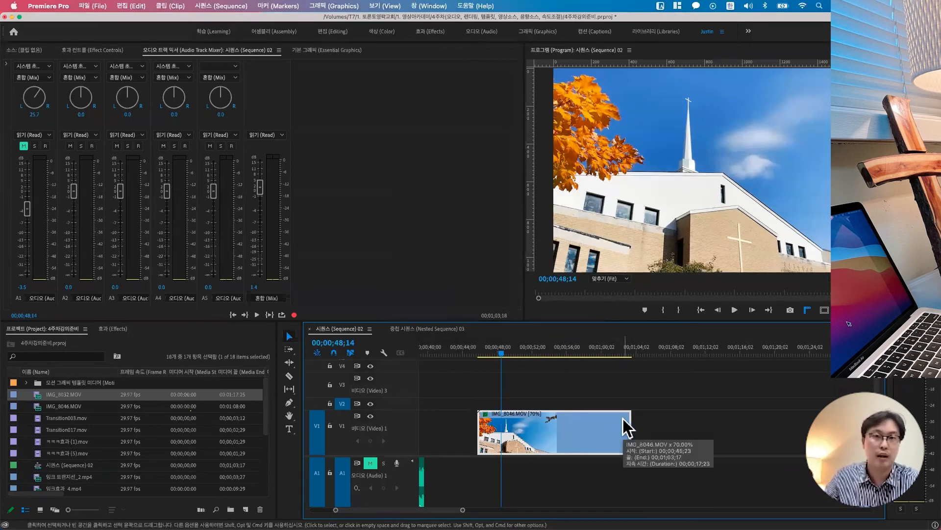
# Step: Play the slowed clip from its start to about 00;00;51;20 and undo the speed change
pyautogui.click(478, 349)
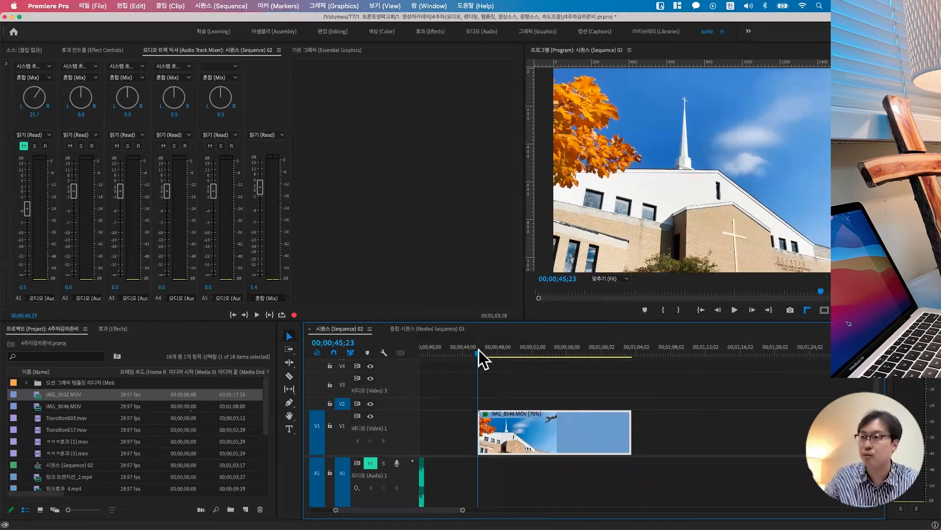
pyautogui.press('space')
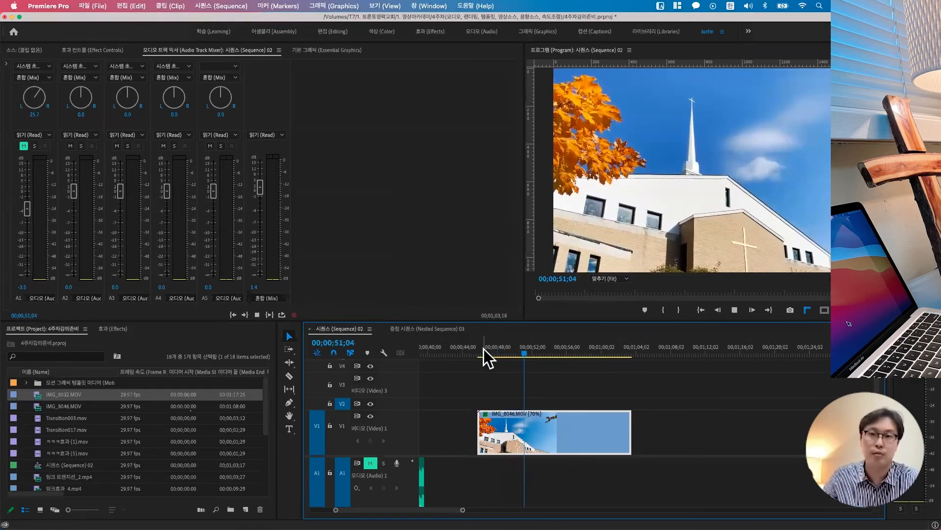
pyautogui.press('space')
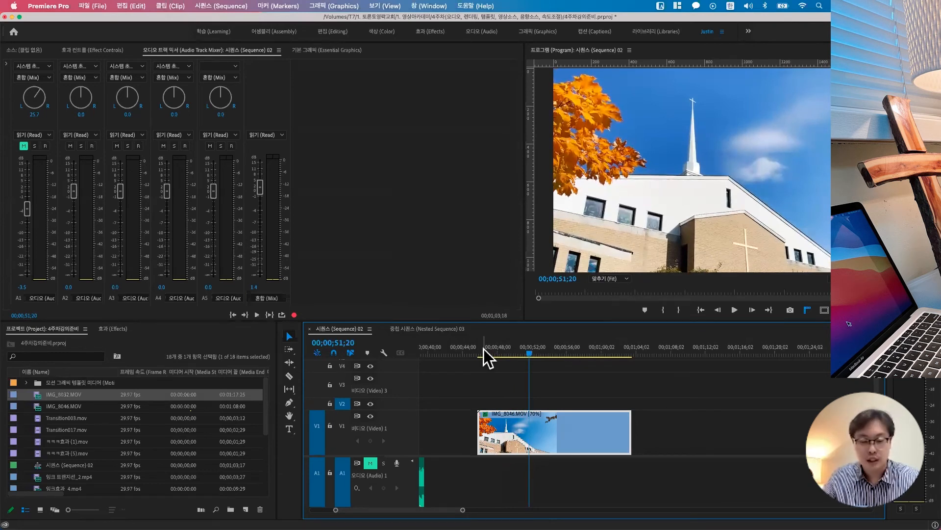
pyautogui.press('super+z')
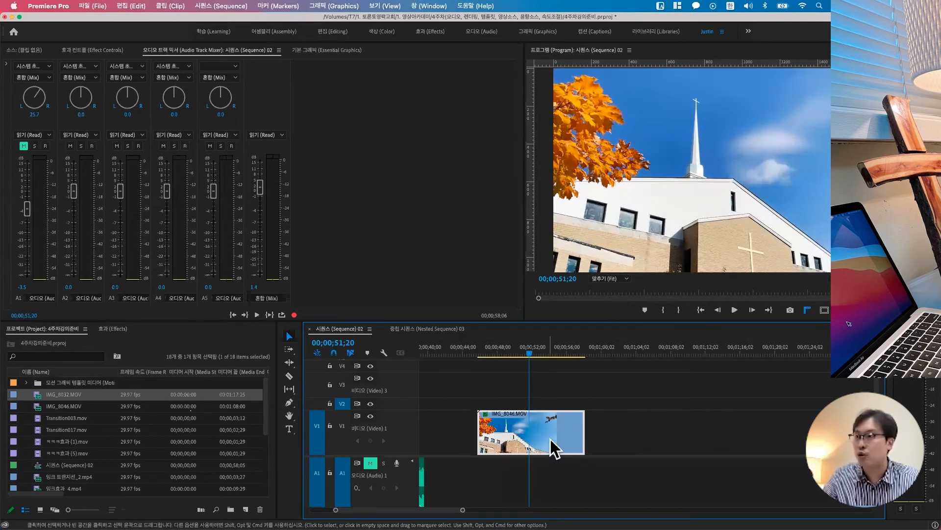
# Step: Set the speed of the IMG_8046.MOV clip to 200% in its Speed/Duration settings
pyautogui.rightClick(552, 437)
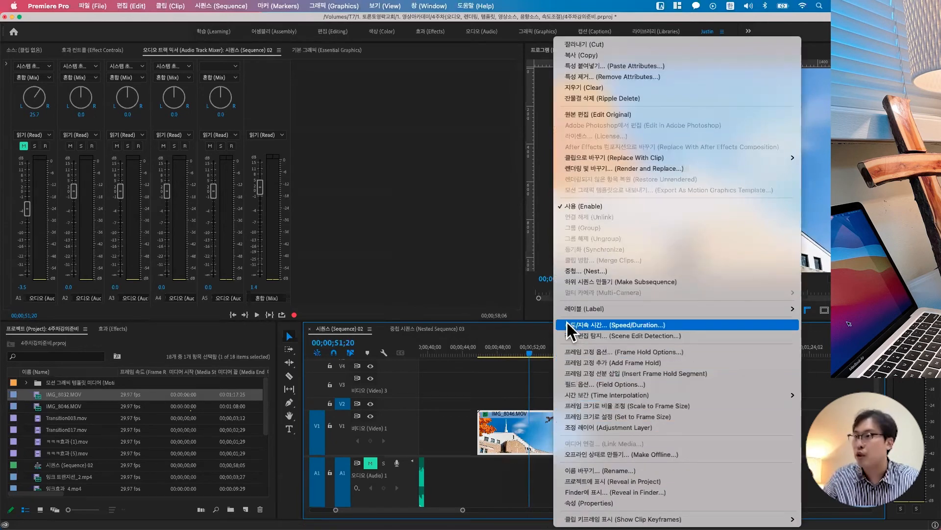
pyautogui.click(597, 325)
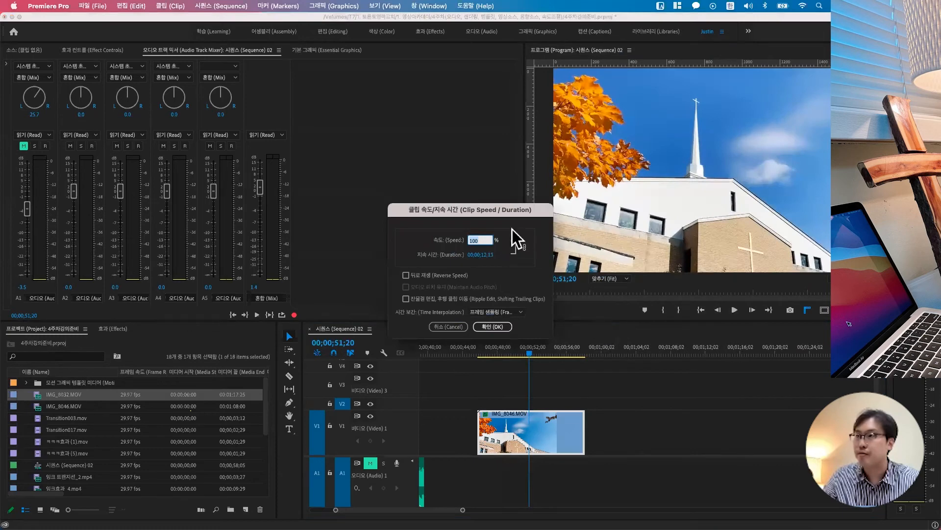
pyautogui.moveTo(496, 208); pyautogui.dragTo(502, 190)
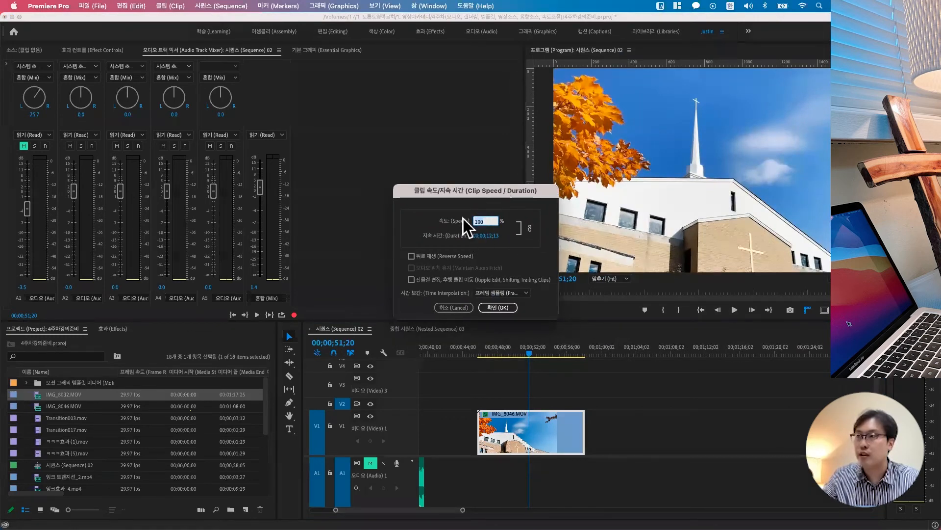
pyautogui.write('2')
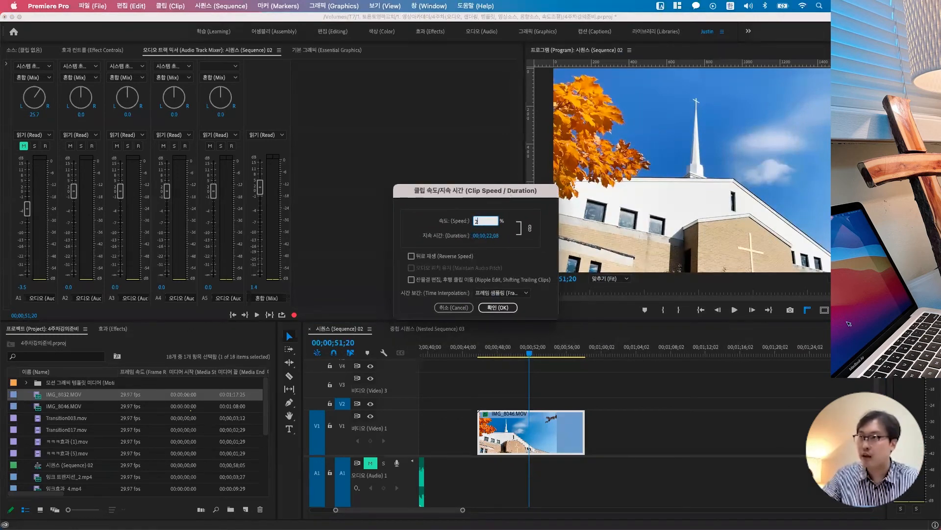
pyautogui.write('00')
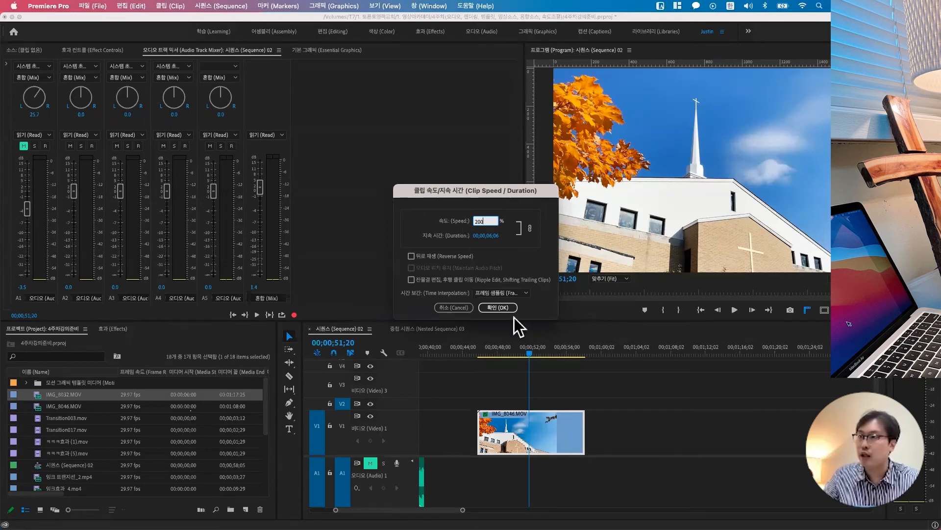
pyautogui.click(501, 308)
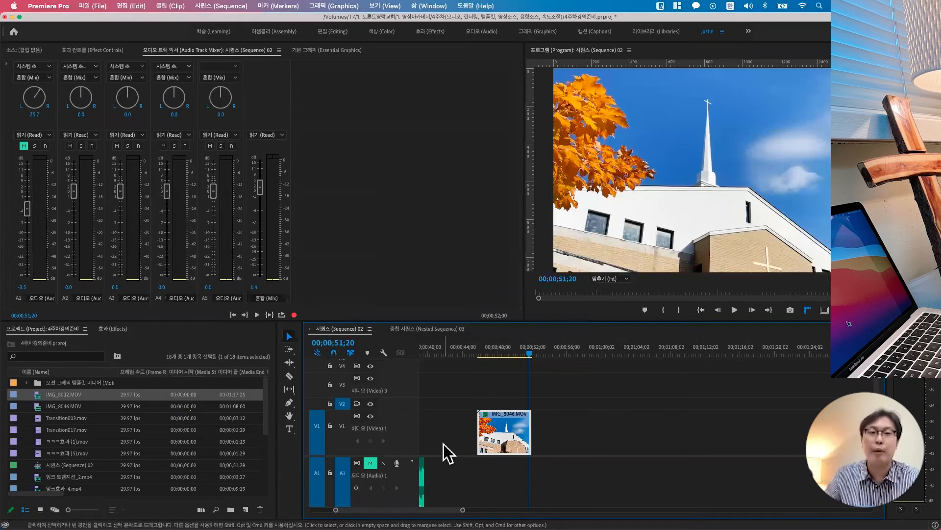
# Step: Play the sped-up clip from its start to about 00;00;49;14 and undo the speed change
pyautogui.click(480, 351)
pyautogui.press('space')
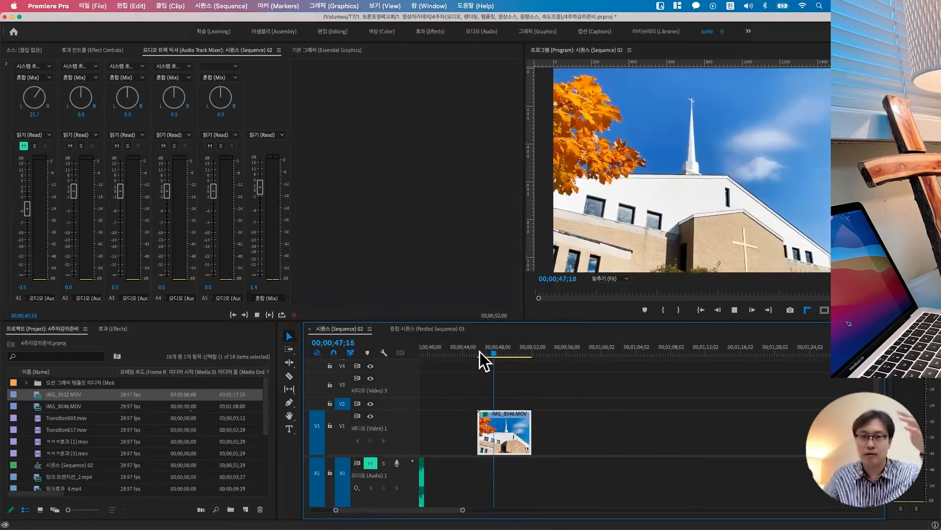
pyautogui.press('space')
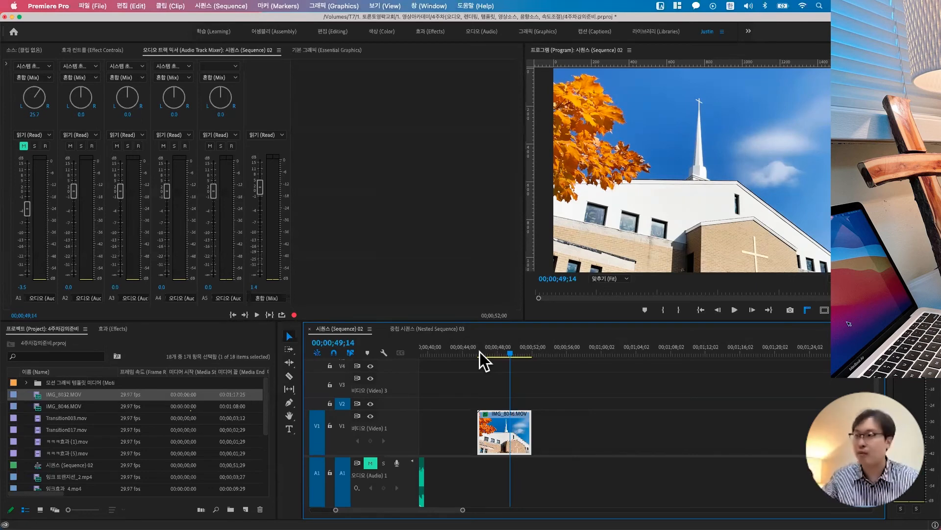
pyautogui.press('super+z')
# Step: Set the speed of the IMG_8046.MOV clip to 10% in its Speed/Duration settings
pyautogui.rightClick(541, 438)
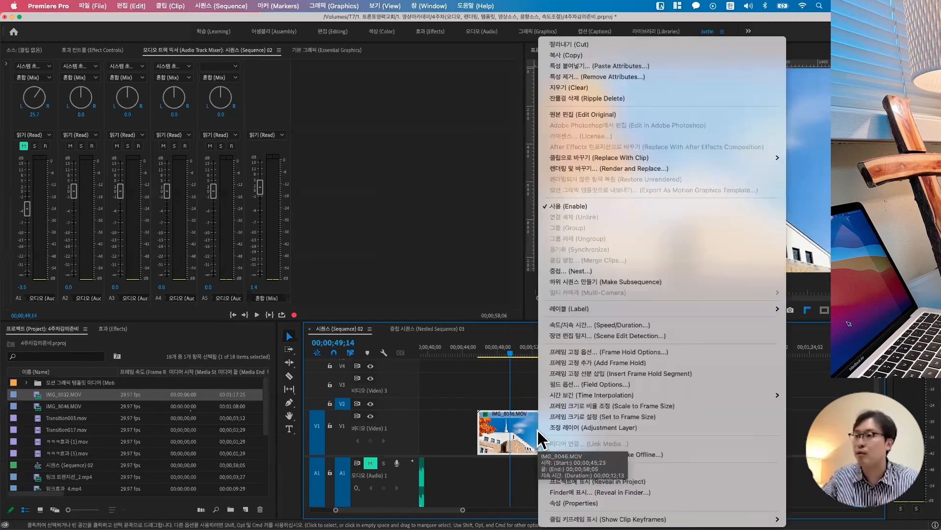
pyautogui.click(578, 327)
pyautogui.write('10')
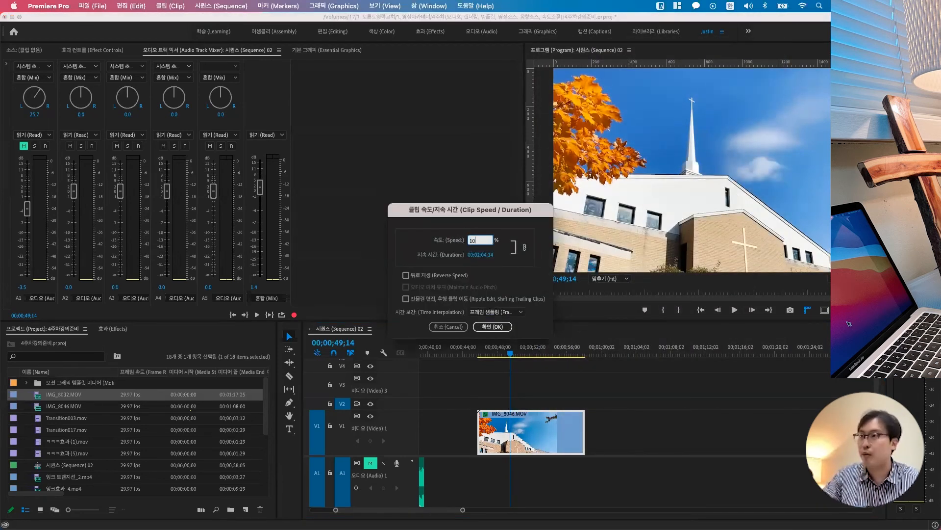
pyautogui.press('Return')
# Step: Play the 10% speed clip from 00;00;45;23 to about 00;00;52;07 and undo the speed change
pyautogui.click(483, 352)
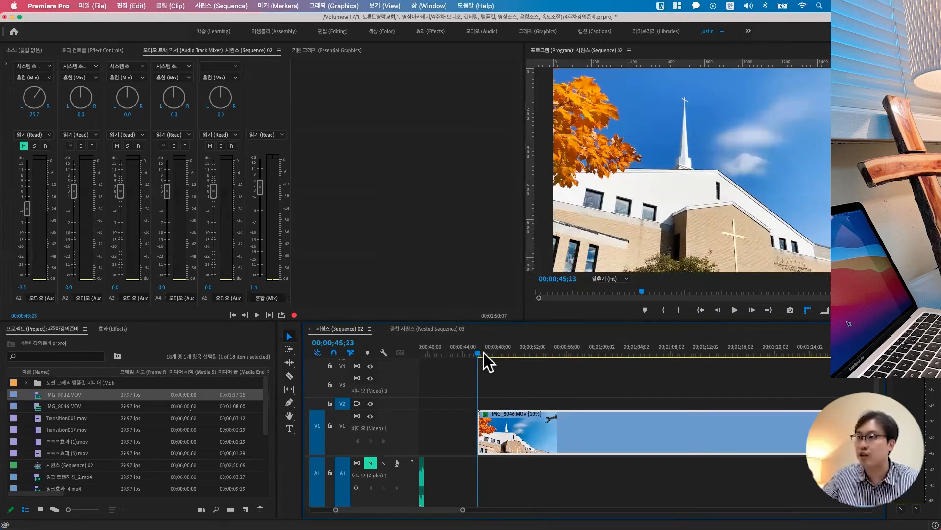
pyautogui.press('space')
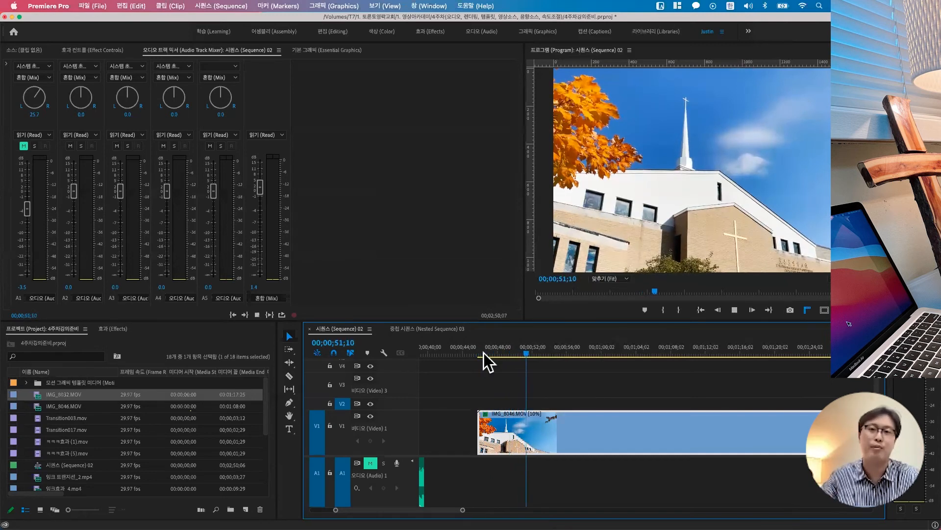
pyautogui.press('space')
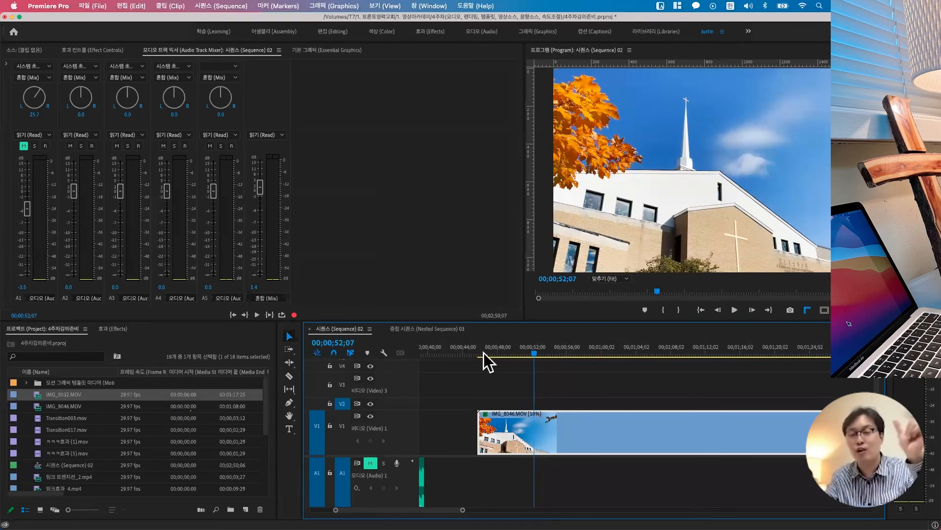
pyautogui.press('super+z')
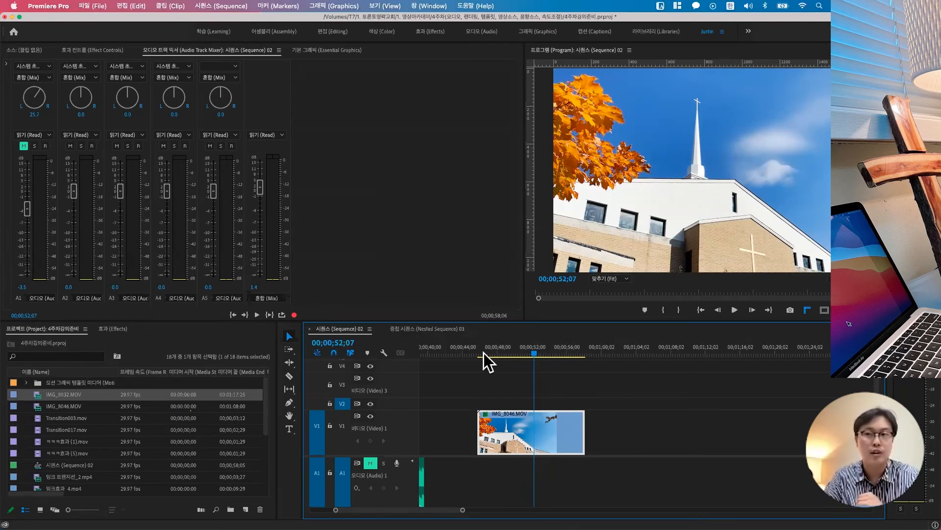
# Step: Set the IMG_8046.MOV clip's speed to 50% and its time interpolation to Optical Flow in the Speed/Duration settings
pyautogui.rightClick(568, 438)
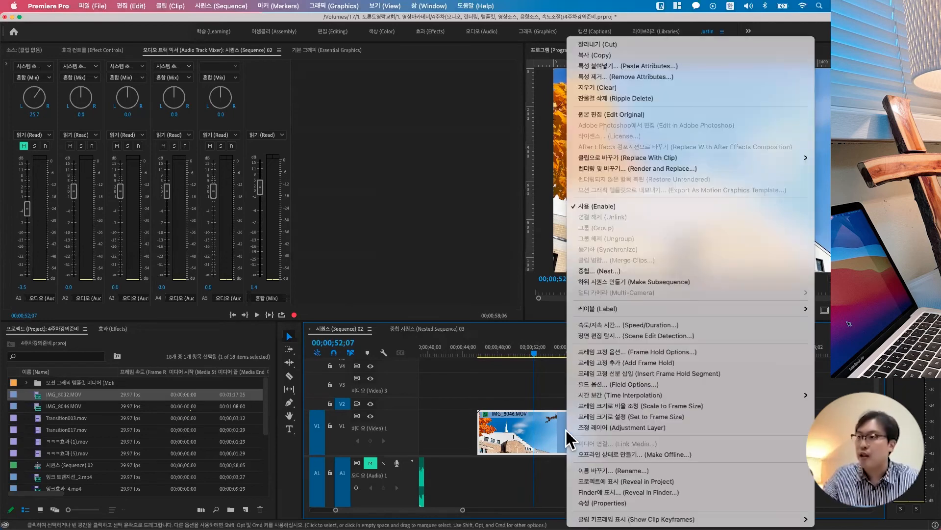
pyautogui.click(546, 390)
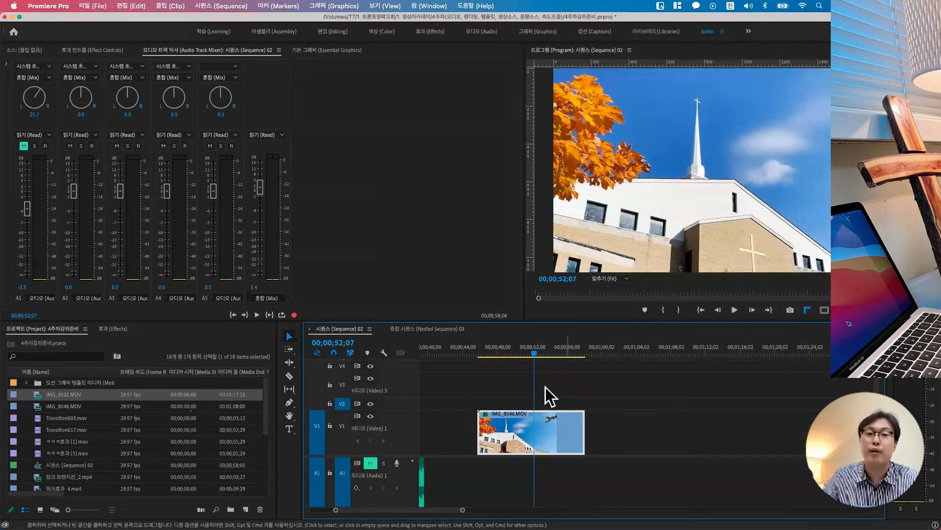
pyautogui.rightClick(561, 434)
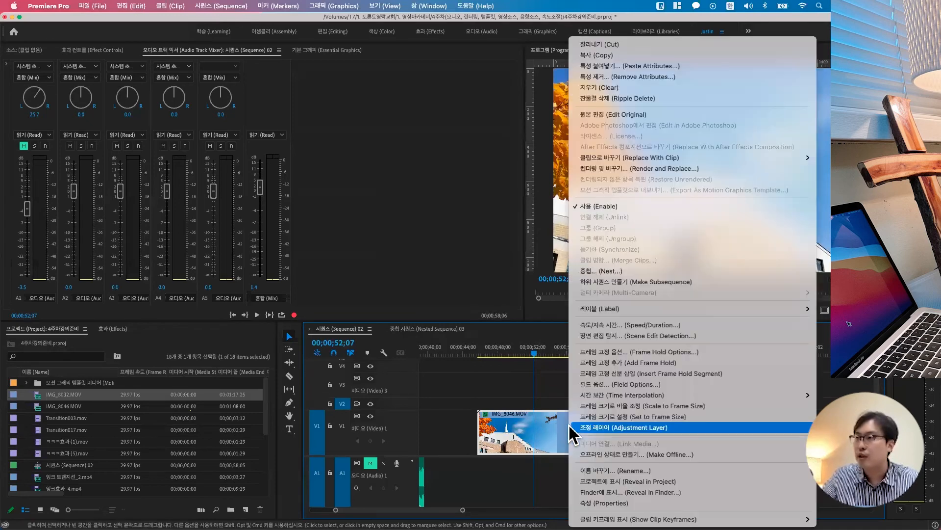
pyautogui.click(600, 327)
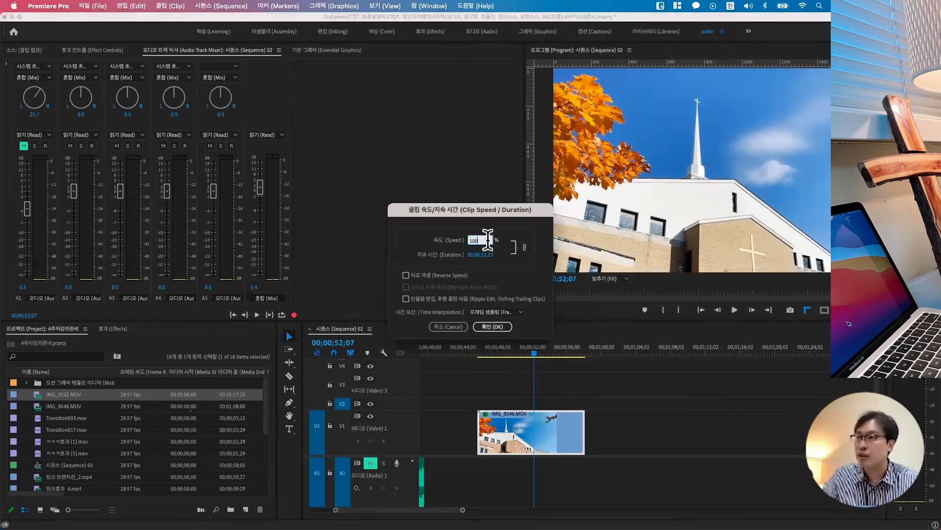
pyautogui.write('50')
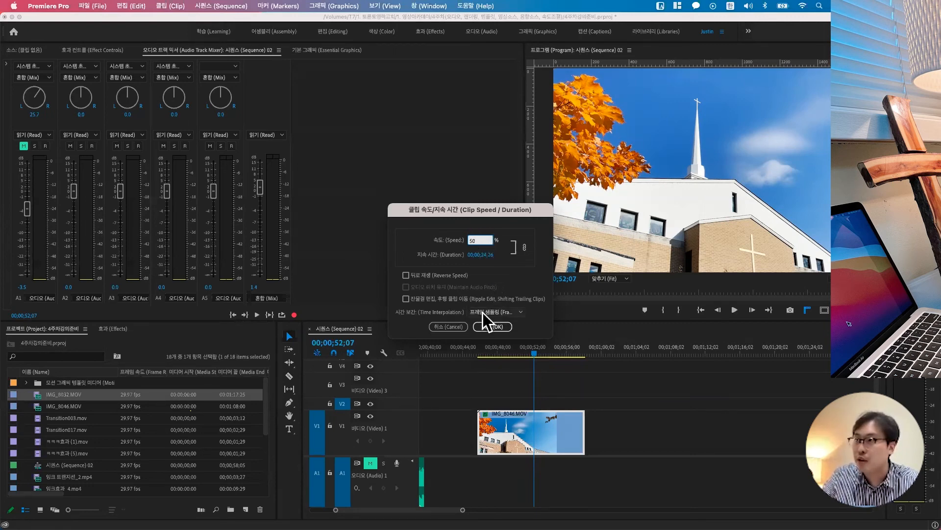
pyautogui.click(505, 312)
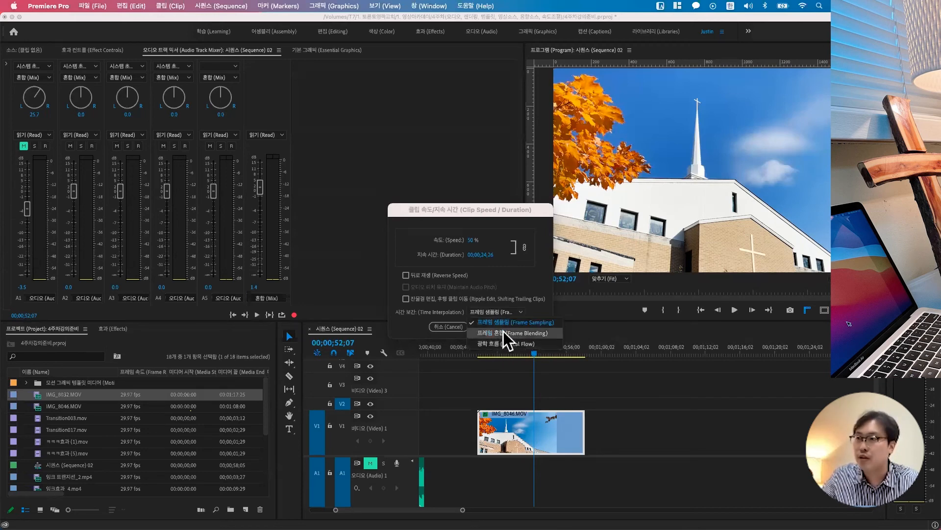
pyautogui.click(495, 344)
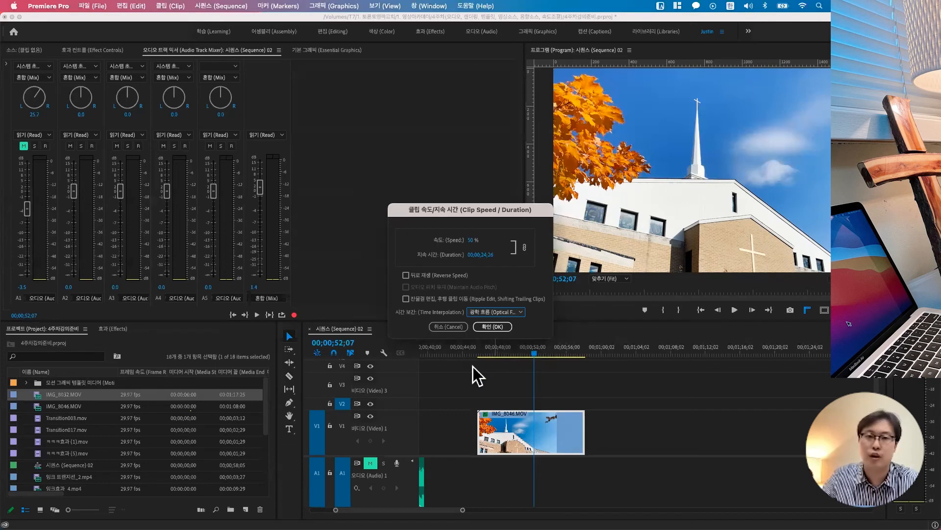
pyautogui.click(503, 328)
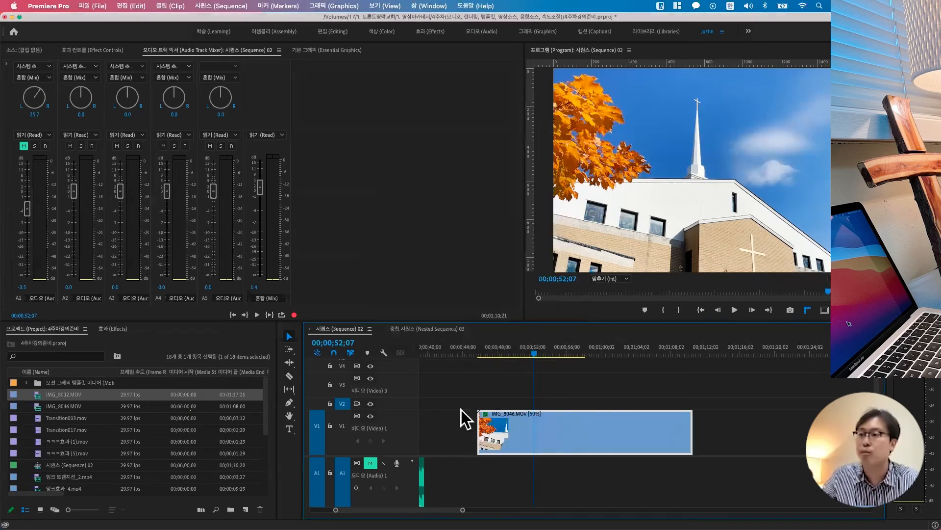
# Step: Play the Optical Flow clip from 00;00;45;23 to about 00;00;48;07 and undo the speed and interpolation change
pyautogui.click(483, 348)
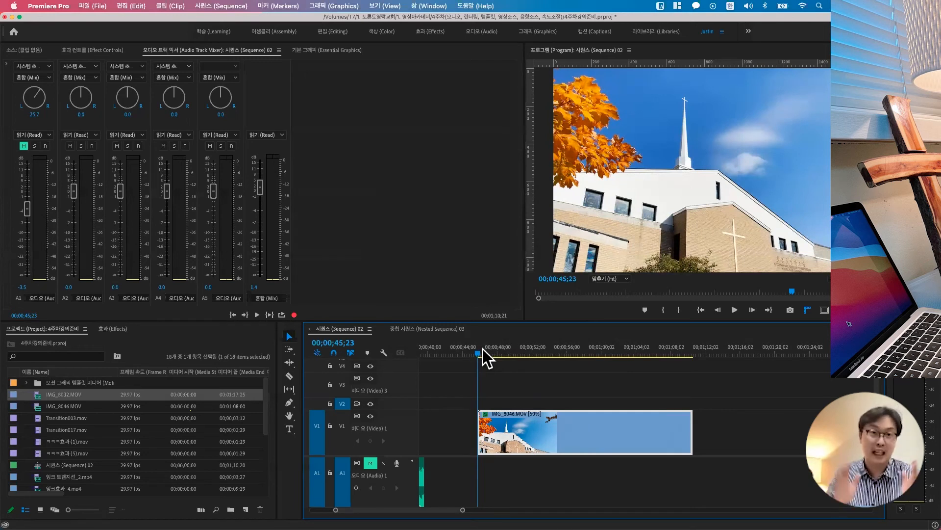
pyautogui.press('space')
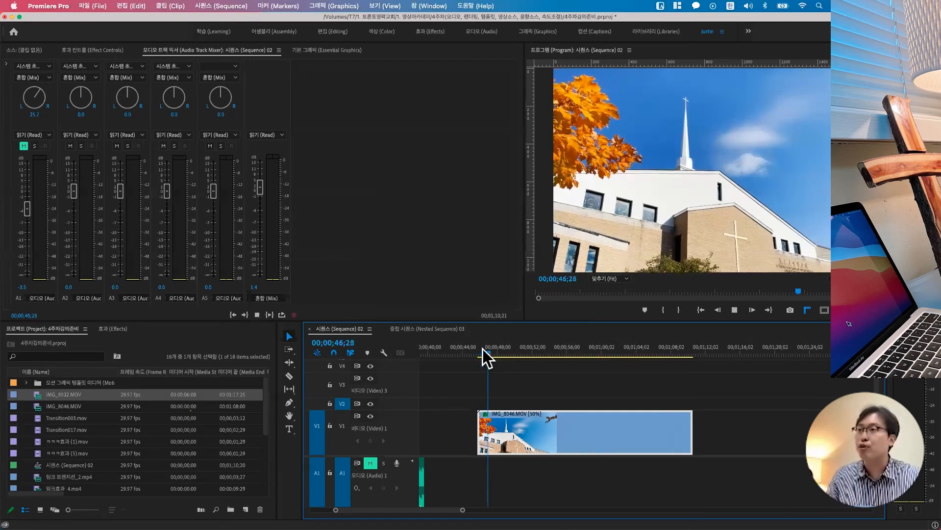
pyautogui.press('space')
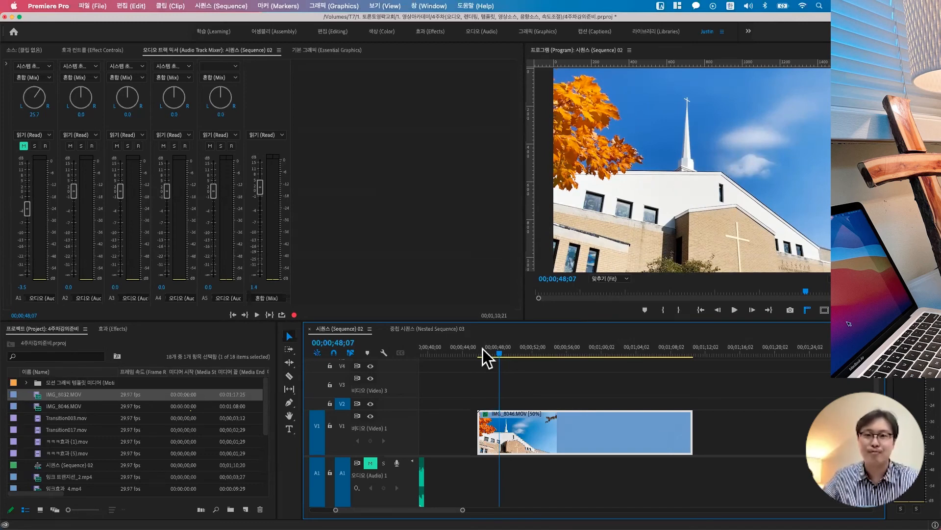
pyautogui.press('super+z')
# Step: Enable Reverse Speed for the IMG_8046.MOV clip in its Speed/Duration settings
pyautogui.rightClick(544, 432)
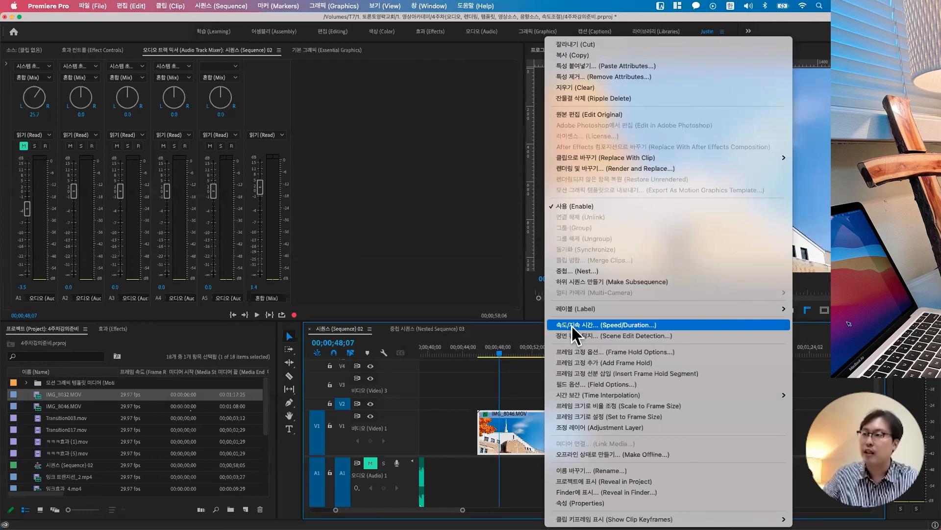
pyautogui.click(594, 327)
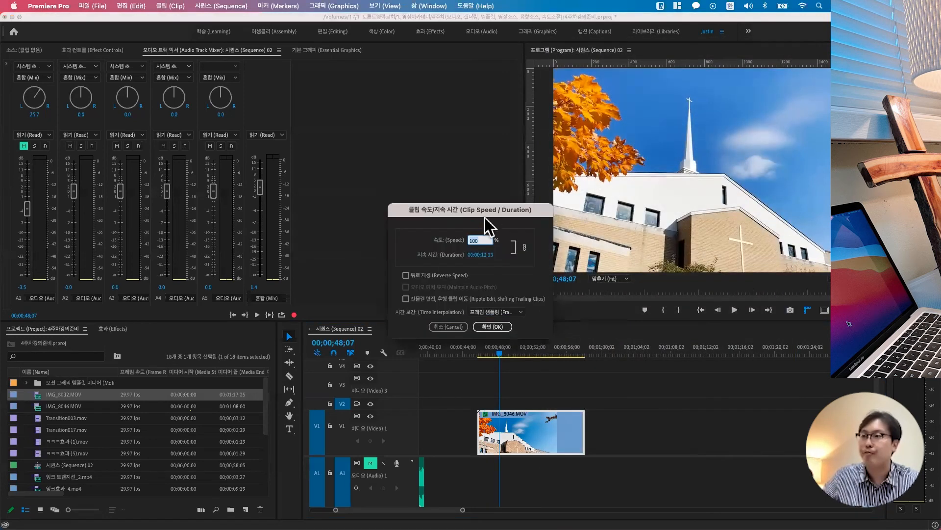
pyautogui.moveTo(484, 217); pyautogui.dragTo(482, 195)
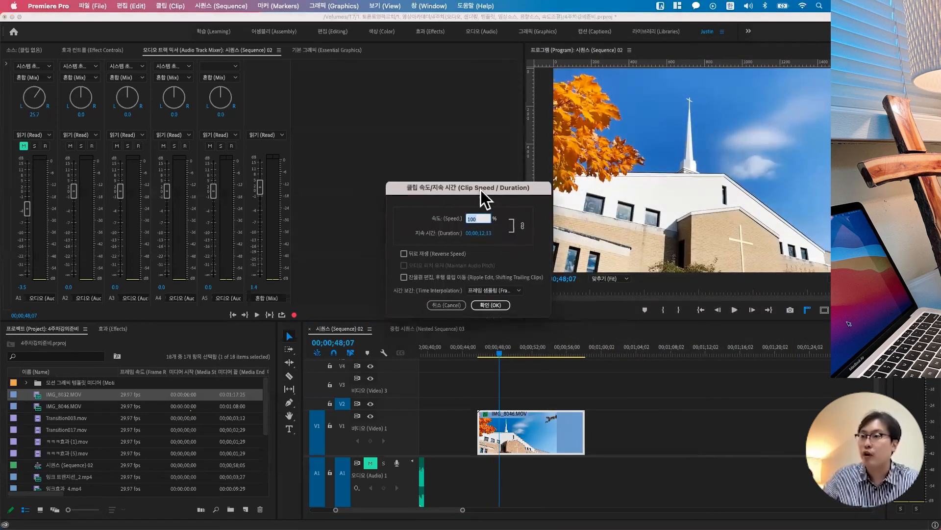
pyautogui.click(443, 255)
pyautogui.click(497, 304)
# Step: Play the reversed IMG_8046.MOV clip from near its start to about 00;00;50;08
pyautogui.click(484, 346)
pyautogui.press('space')
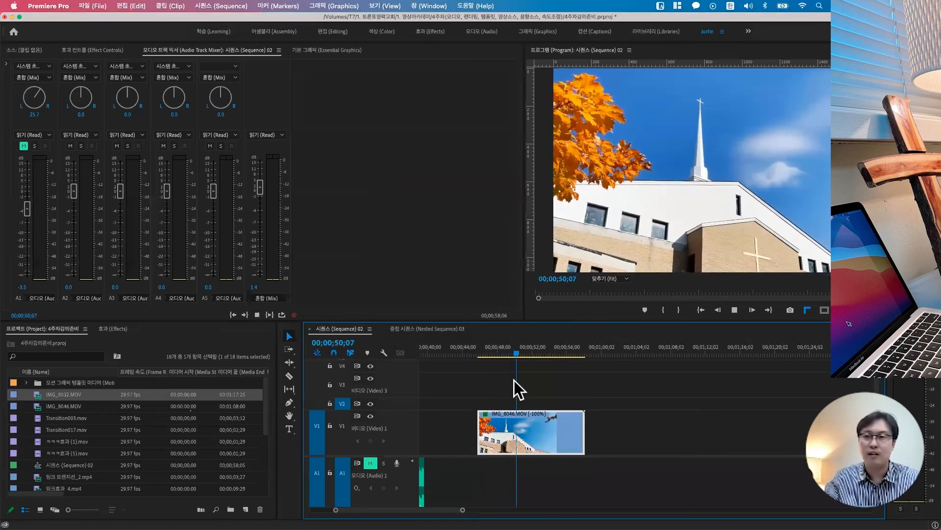
pyautogui.rightClick(530, 419)
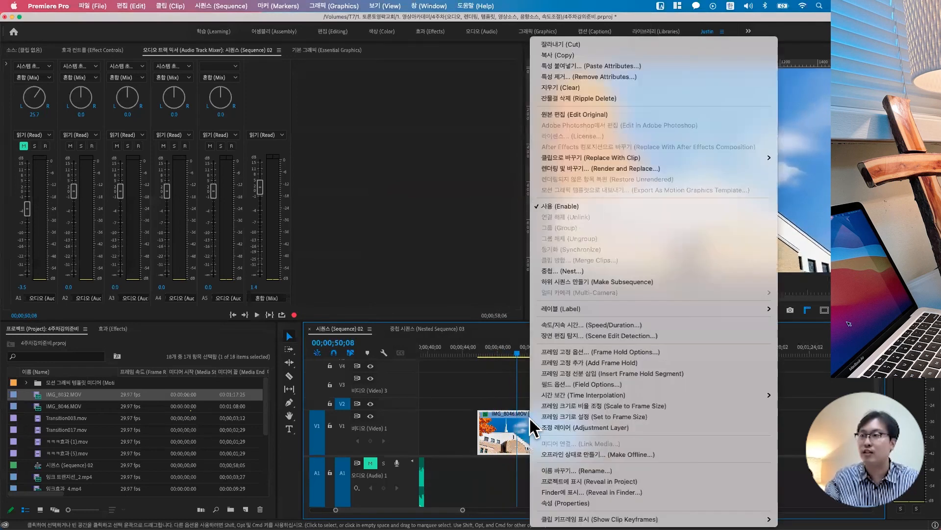
pyautogui.click(510, 393)
# Step: Turn off Reverse Speed for the IMG_8046.MOV clip in its Speed/Duration settings
pyautogui.rightClick(567, 431)
pyautogui.click(606, 325)
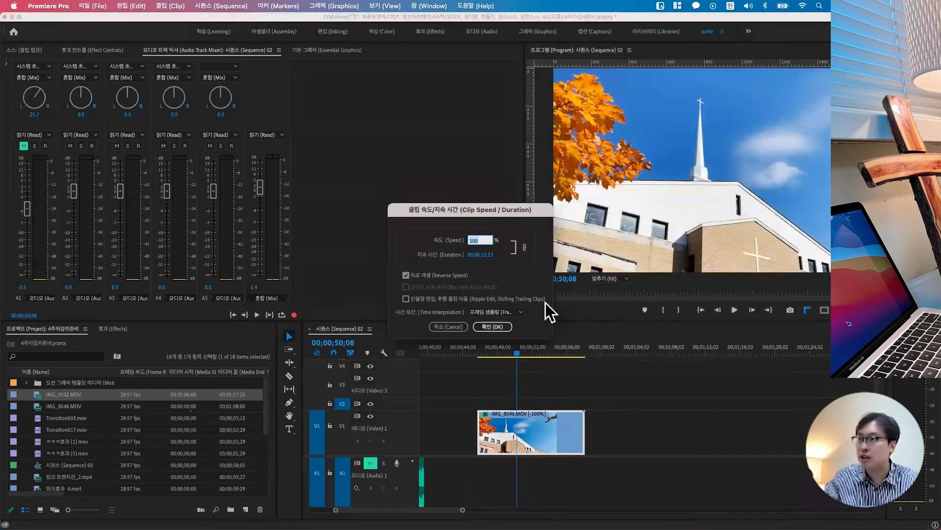
pyautogui.click(423, 277)
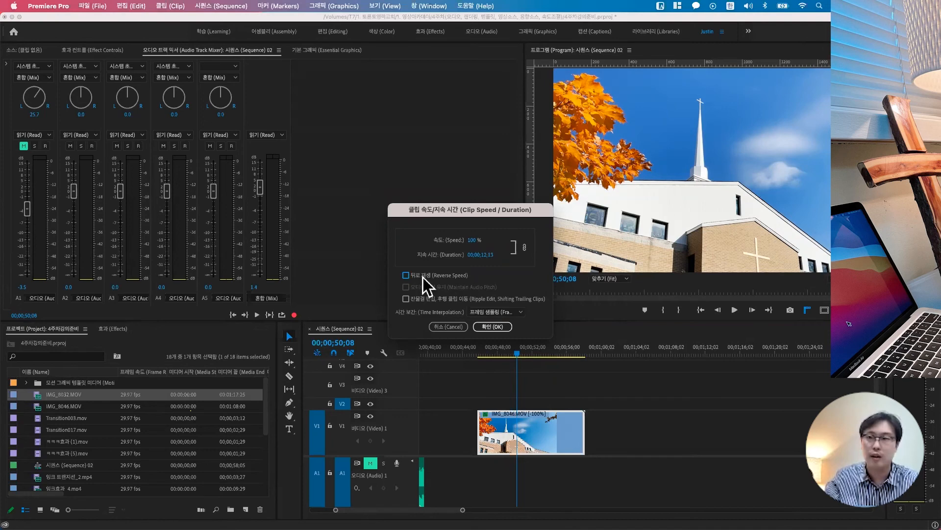
pyautogui.click(494, 327)
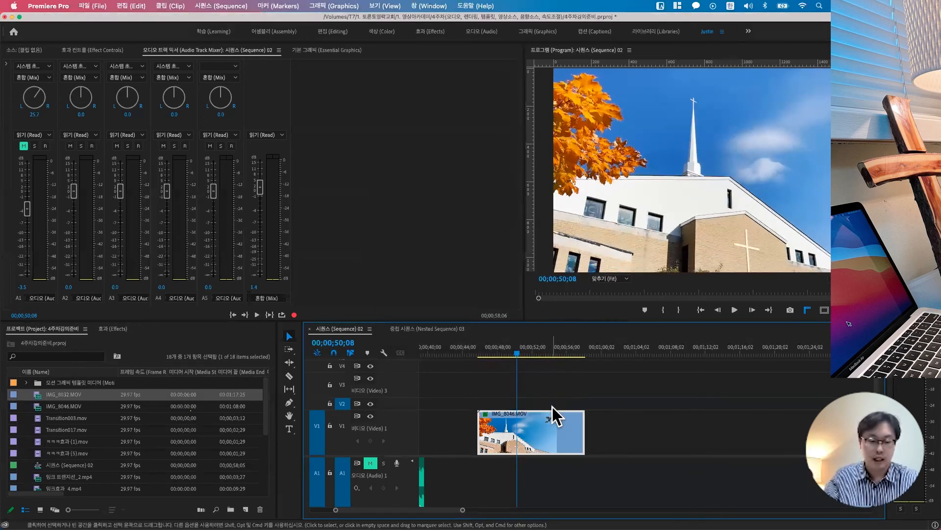
# Step: Open Nested Sequence 03 from track V2 to examine the individual clips inside it
pyautogui.press('-')
pyautogui.press('-')
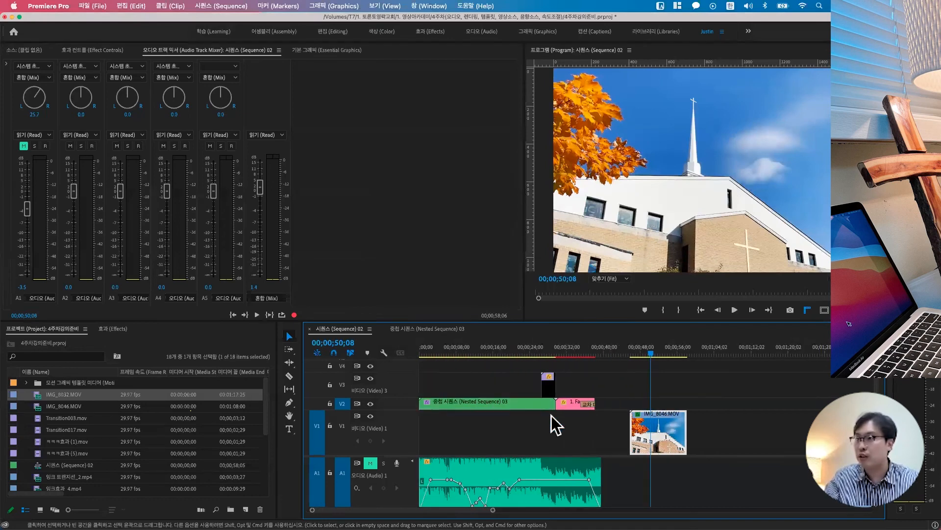
pyautogui.doubleClick(523, 399)
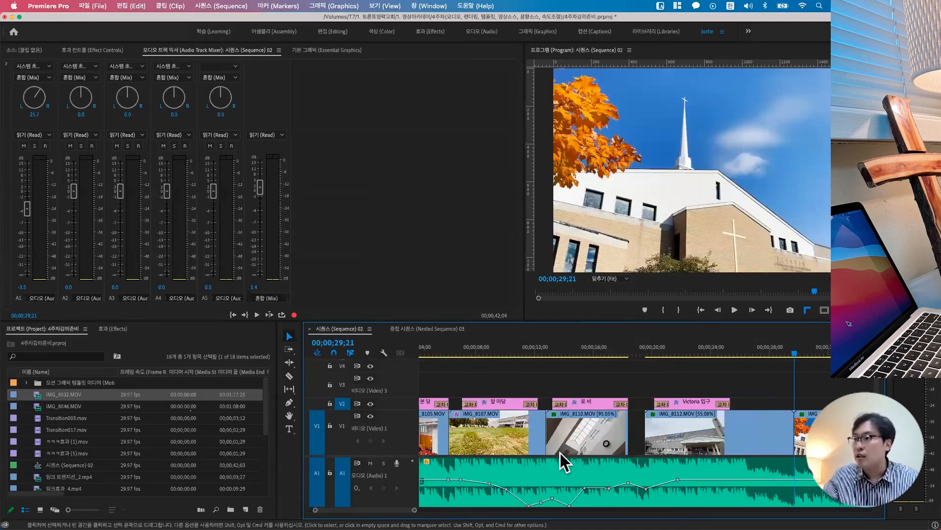
# Step: Move the Sequence 02 playhead to 00;00;15;29, over the IMG_8110.MOV clip
pyautogui.press('-')
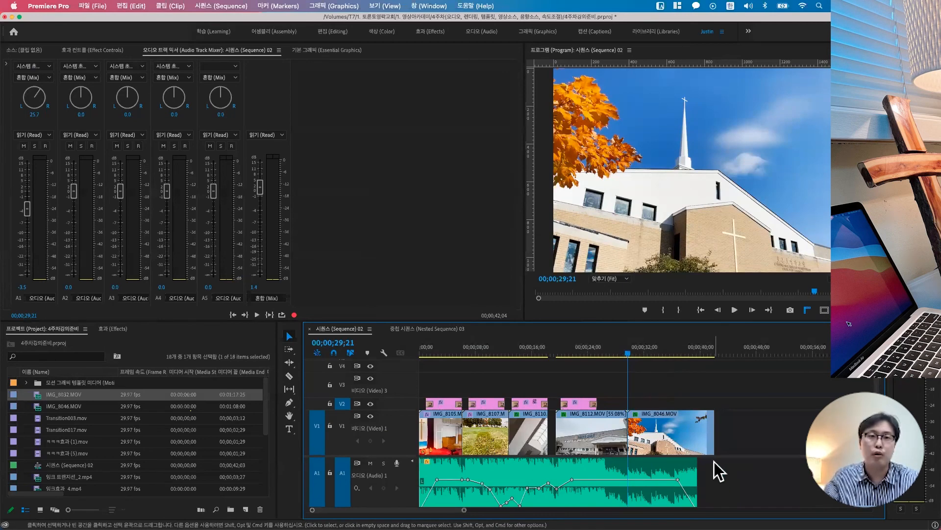
pyautogui.click(533, 346)
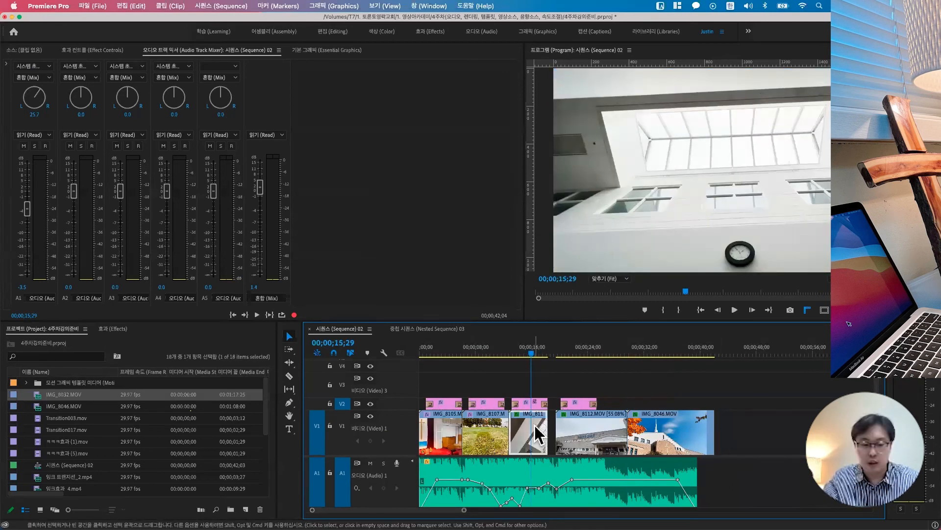
pyautogui.press('=')
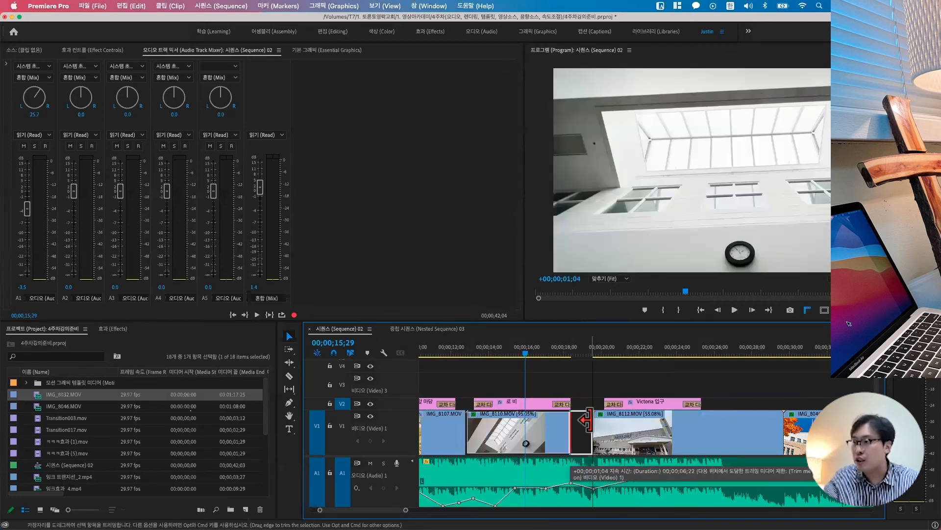
# Step: Try to extend the end of the IMG_8110.MOV clip by trimming it into the gap before IMG_8112.MOV
pyautogui.click(609, 423)
pyautogui.moveTo(594, 423); pyautogui.dragTo(580, 423)
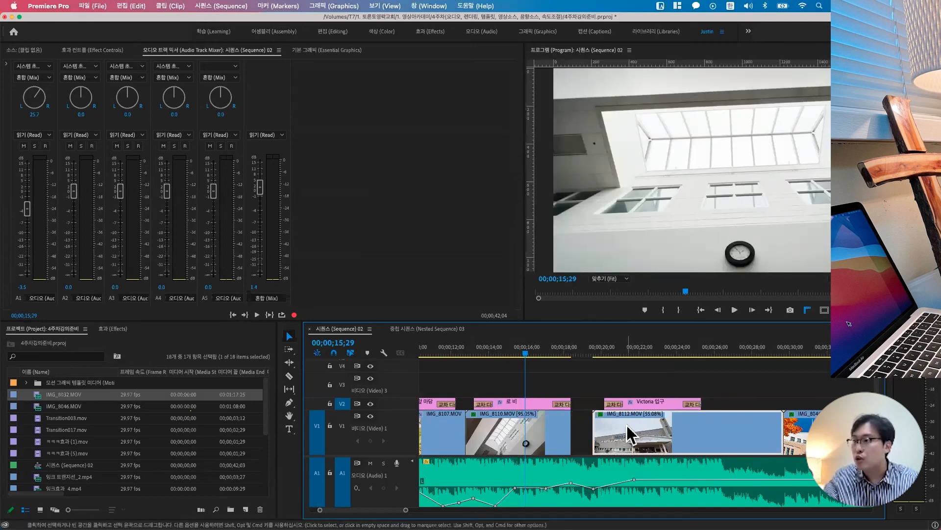
pyautogui.click(579, 421)
pyautogui.scroll(2, 562, 433)
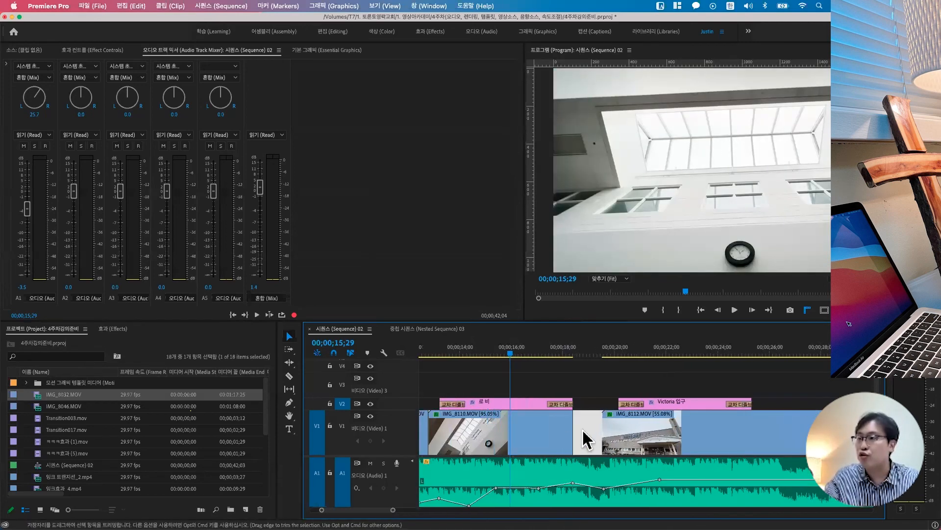
# Step: Rate-stretch the end of the IMG_8110.MOV clip to 79.05% speed so it fills the gap up to IMG_8112.MOV
pyautogui.click(538, 427)
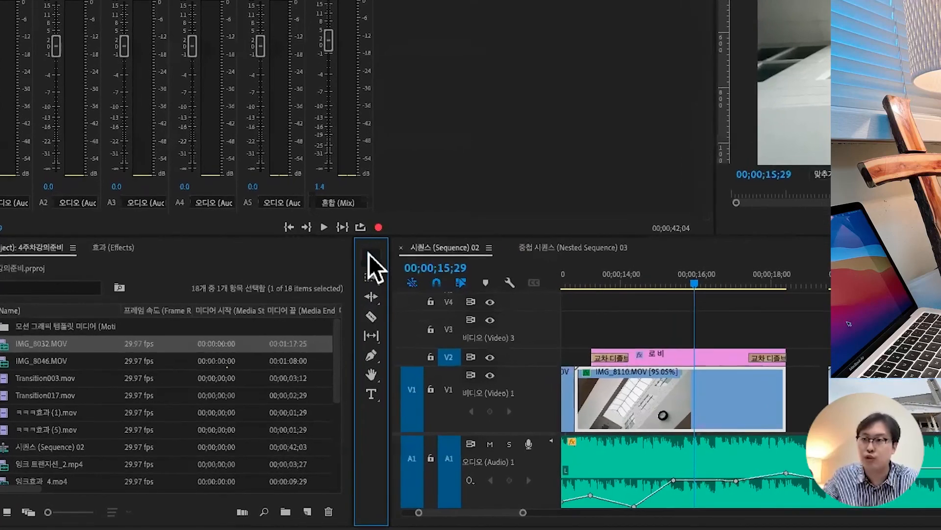
pyautogui.click(378, 293)
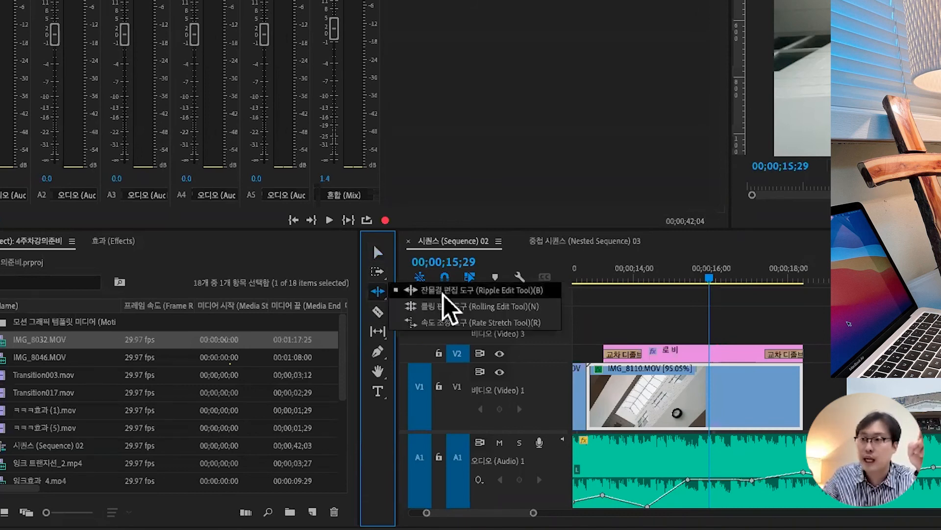
pyautogui.click(547, 322)
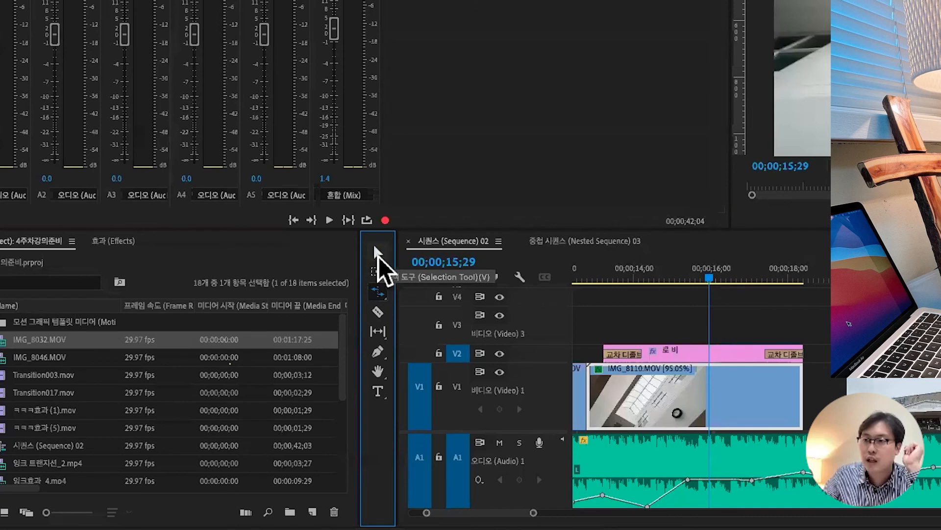
pyautogui.click(379, 292)
pyautogui.click(425, 290)
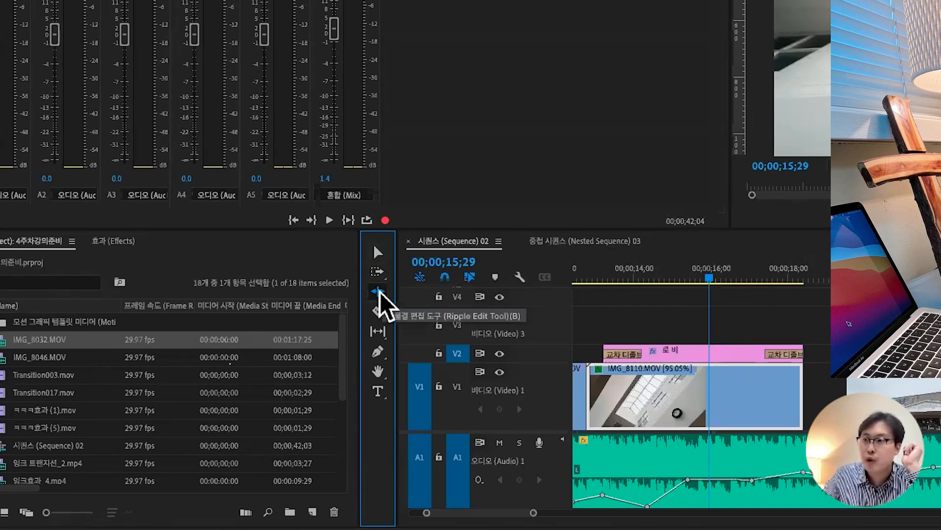
pyautogui.click(380, 294)
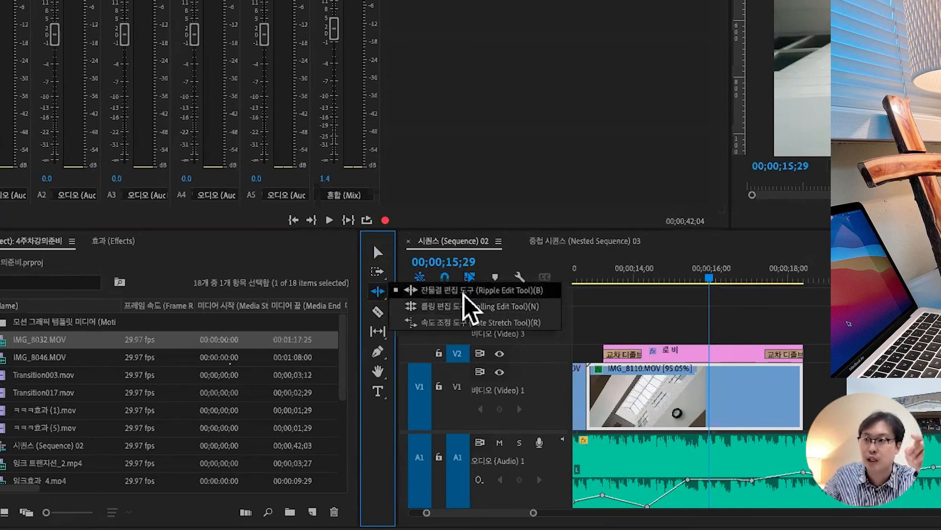
pyautogui.click(455, 327)
pyautogui.click(379, 292)
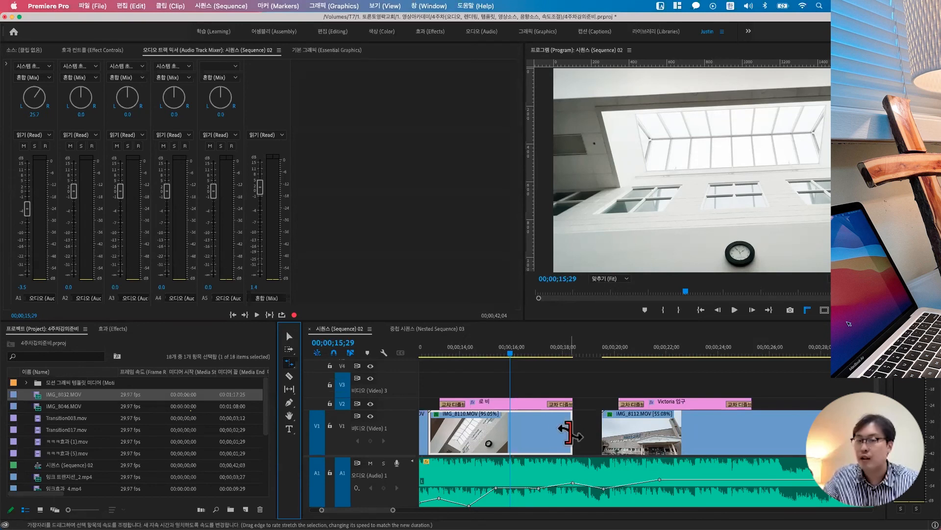
pyautogui.moveTo(569, 432); pyautogui.dragTo(599, 433)
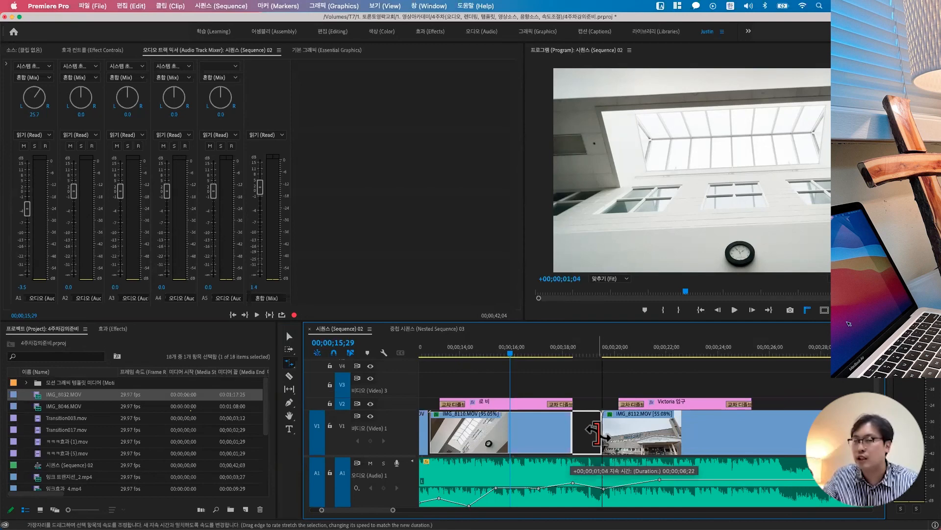
pyautogui.moveTo(599, 432); pyautogui.dragTo(600, 432)
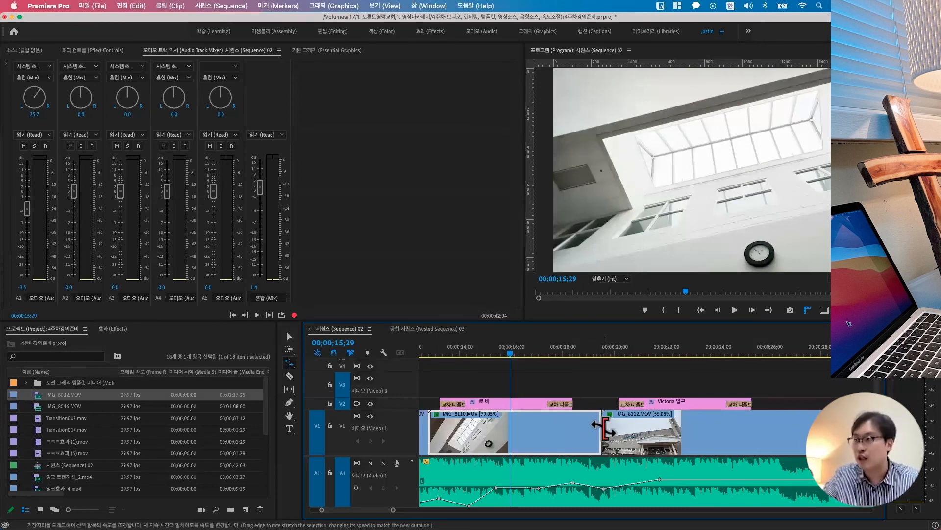
# Step: Try rate-stretching IMG_8110.MOV to 115.71% and IMG_8112.MOV to 45.53% at their shared cut, and undo both changes
pyautogui.moveTo(599, 428); pyautogui.dragTo(548, 429)
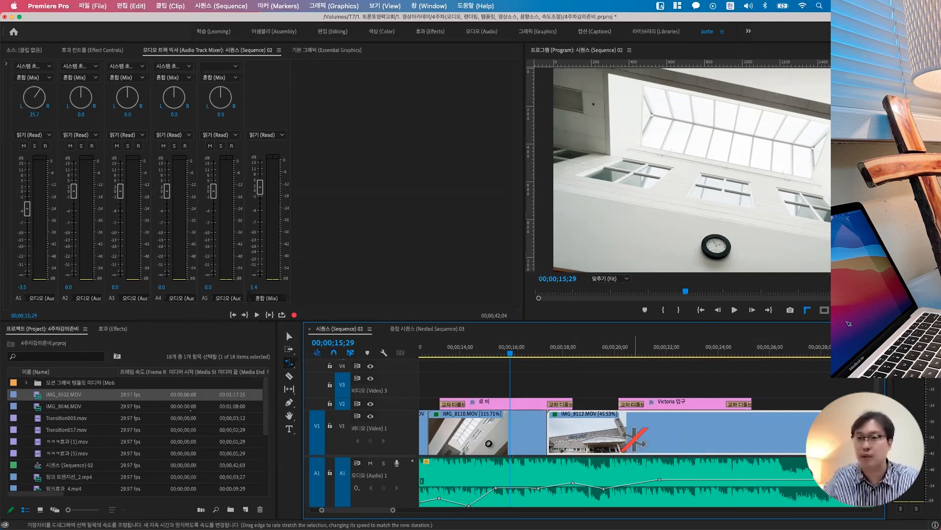
pyautogui.press('super+z')
pyautogui.press('super+z')
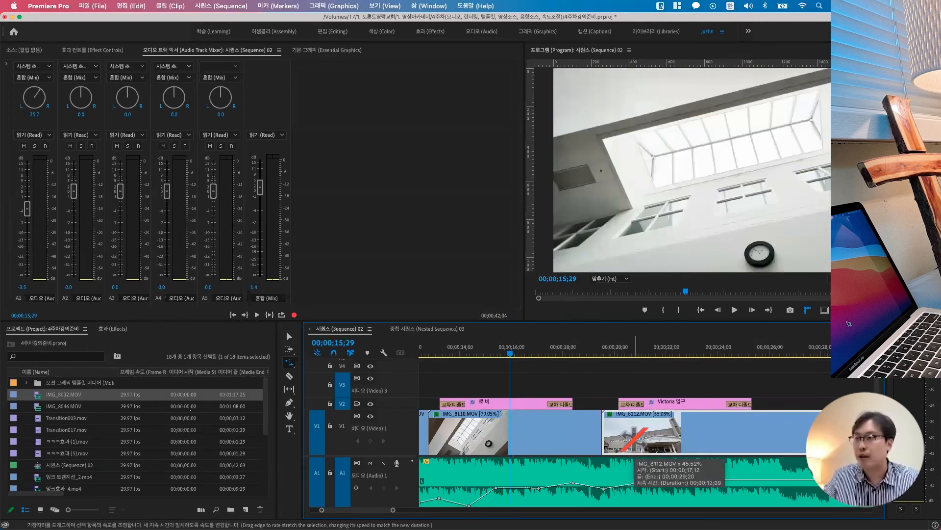
# Step: Return to the Selection Tool and examine the Speed/Duration settings of the IMG_8046.MOV clip without changing them
pyautogui.click(290, 336)
pyautogui.press('-')
pyautogui.press('-')
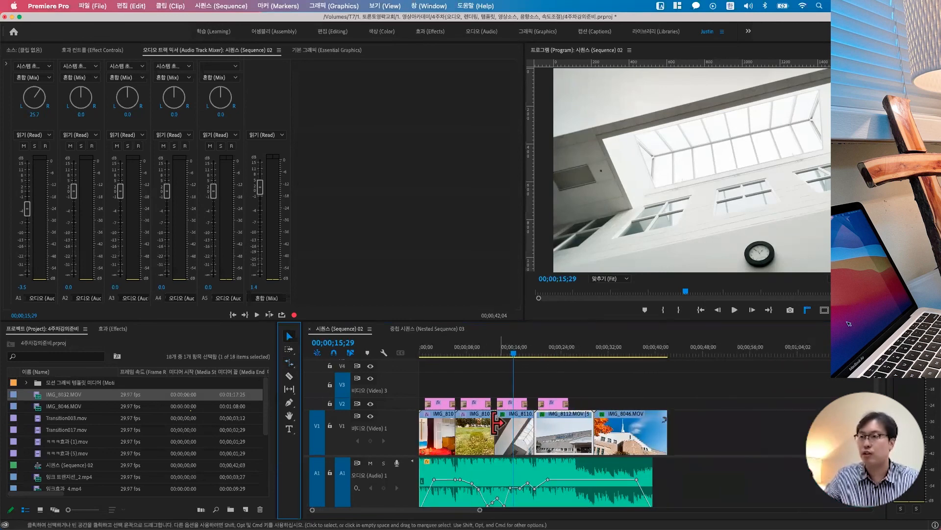
pyautogui.press('=')
pyautogui.press('=')
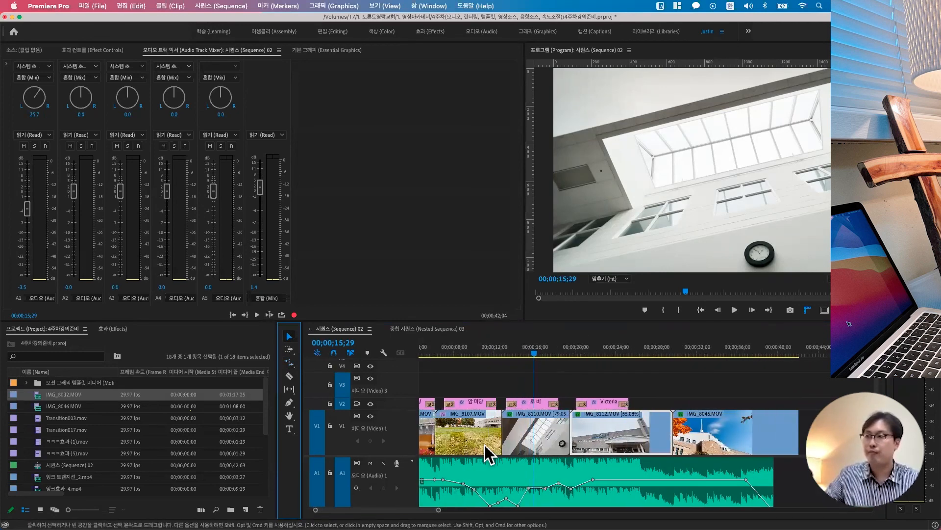
pyautogui.press('-')
pyautogui.press('-')
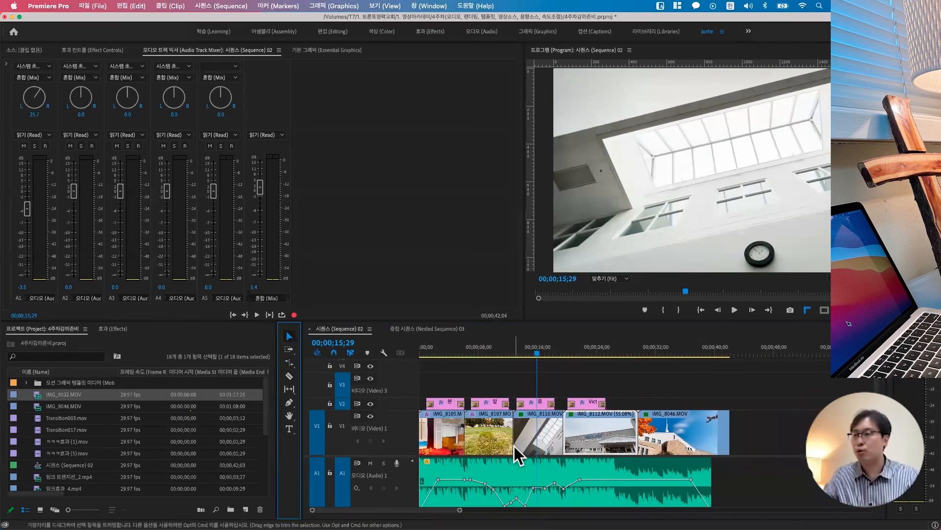
pyautogui.click(687, 410)
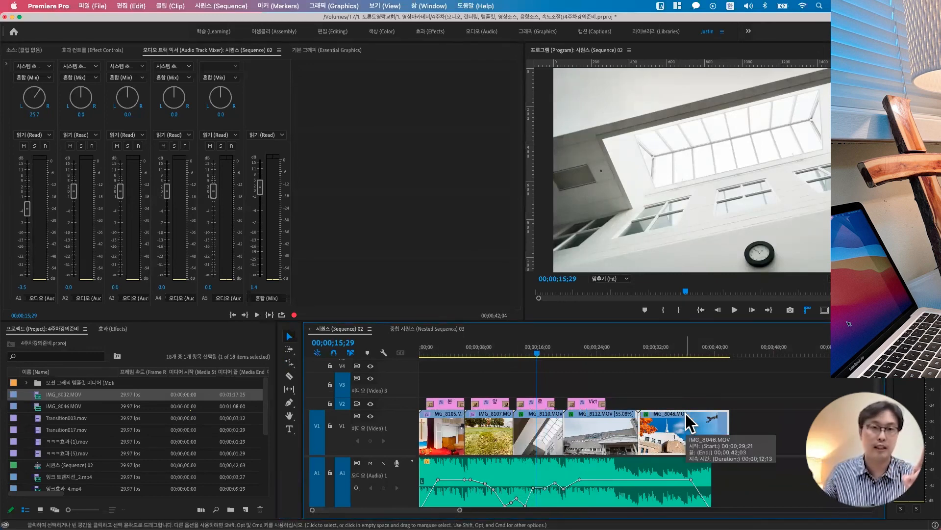
pyautogui.rightClick(687, 421)
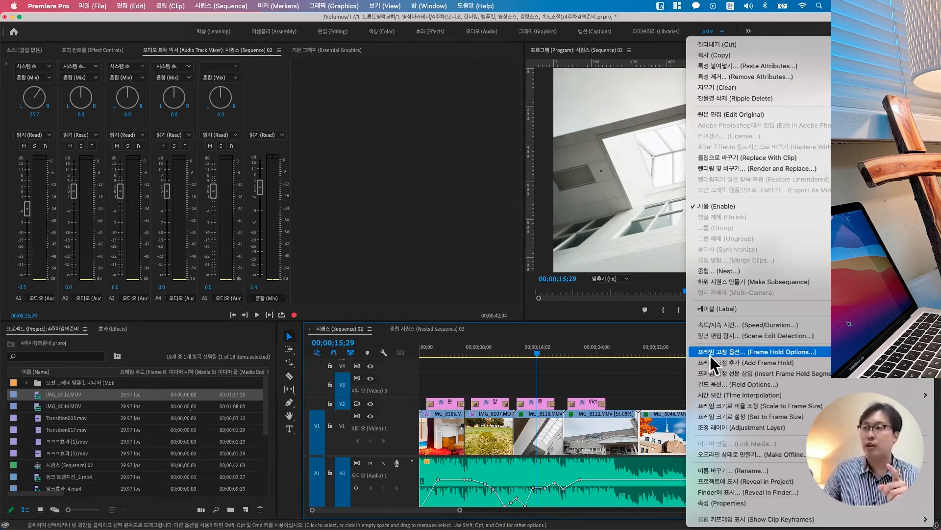
pyautogui.click(715, 325)
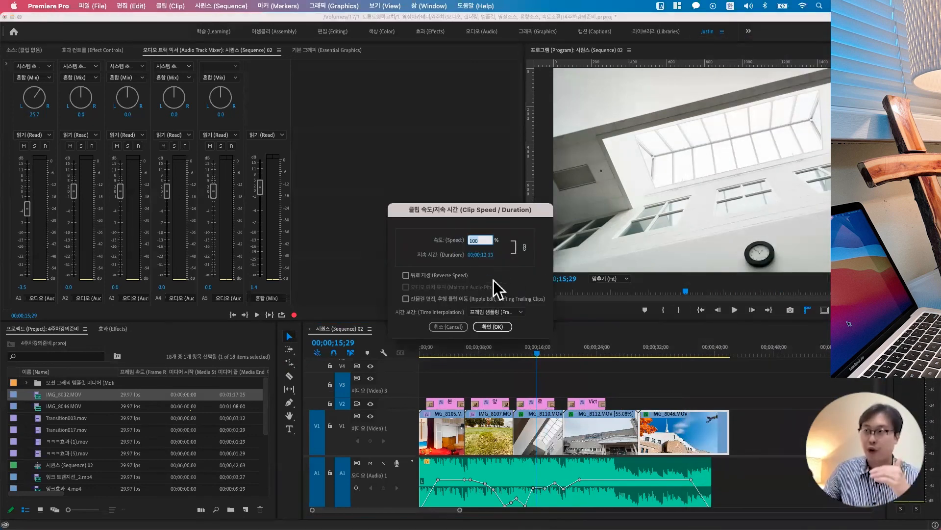
pyautogui.click(462, 326)
# Step: Rate-stretch the end of the IMG_8046.MOV clip out to 50.75% speed and back in to 124.75%, and return to the Selection Tool
pyautogui.moveTo(290, 362); pyautogui.dragTo(335, 382)
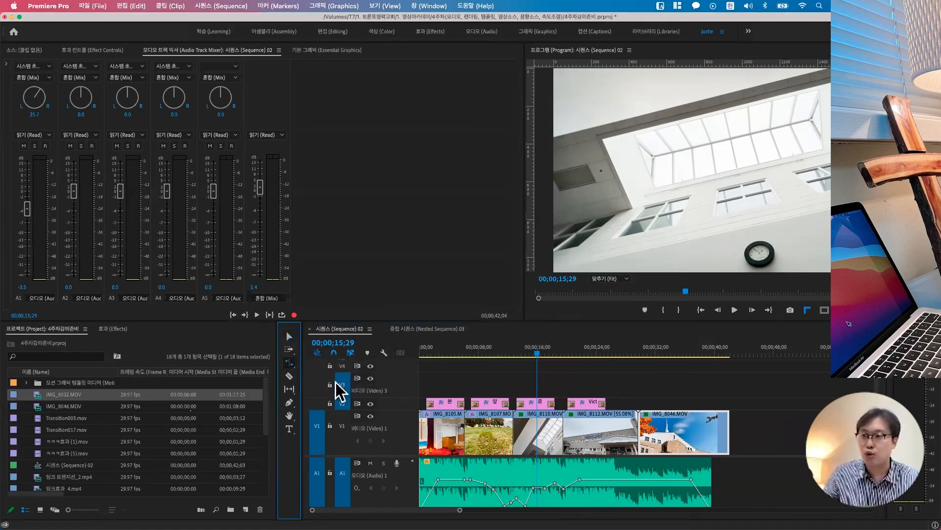
pyautogui.moveTo(729, 431); pyautogui.dragTo(819, 430)
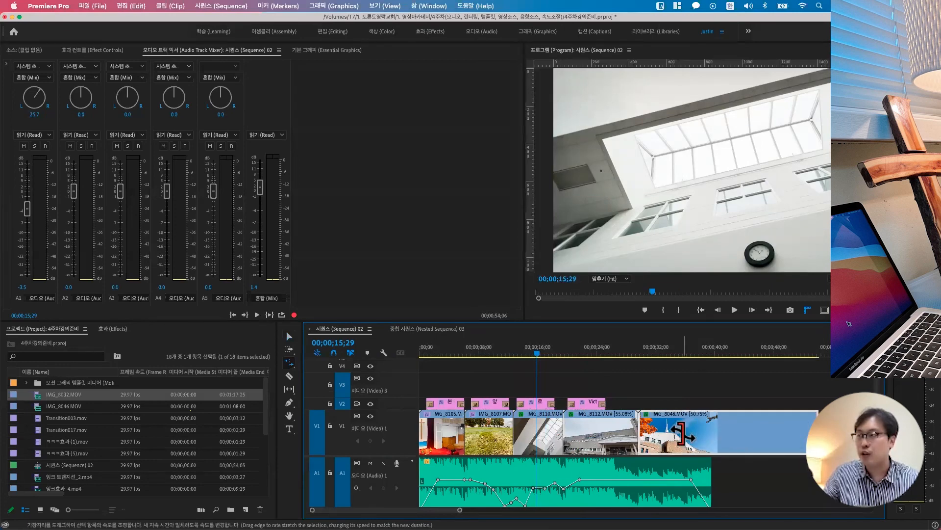
pyautogui.moveTo(817, 430); pyautogui.dragTo(706, 434)
pyautogui.click(289, 336)
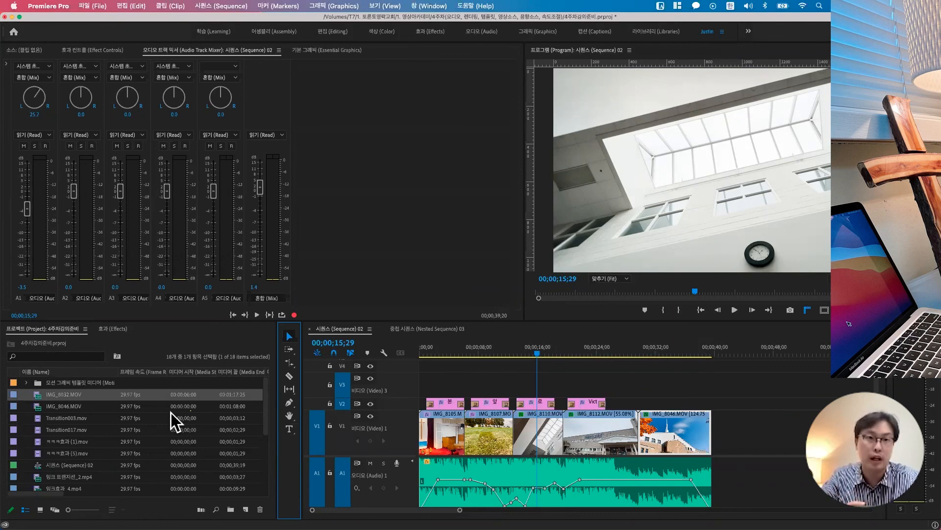
# Step: Examine the Speed/Duration settings of the IMG_8112.MOV clip without changing them, and select the IMG_8046.MOV clip
pyautogui.press('super+r')
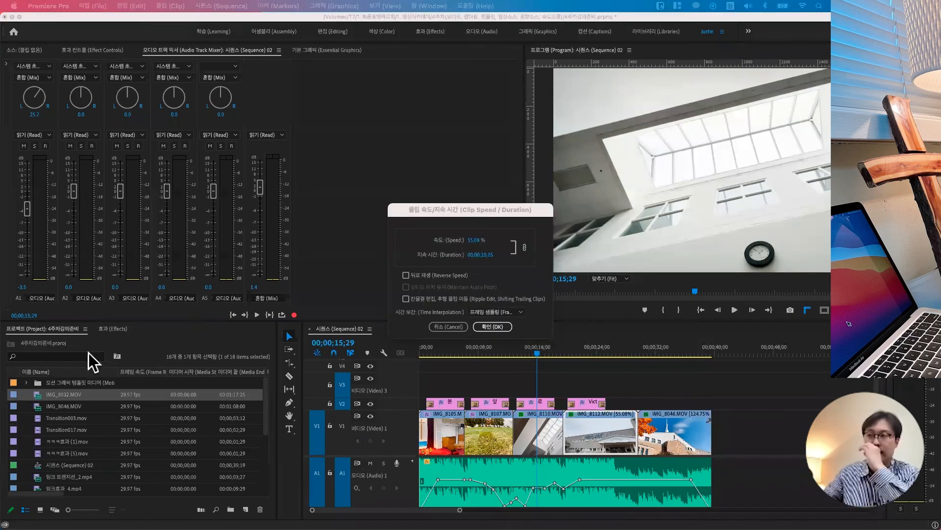
pyautogui.click(454, 326)
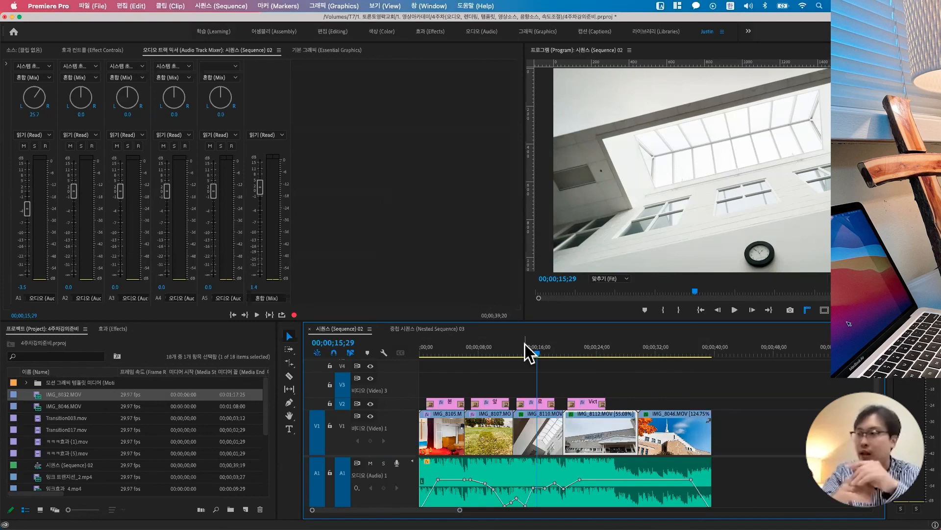
pyautogui.click(660, 442)
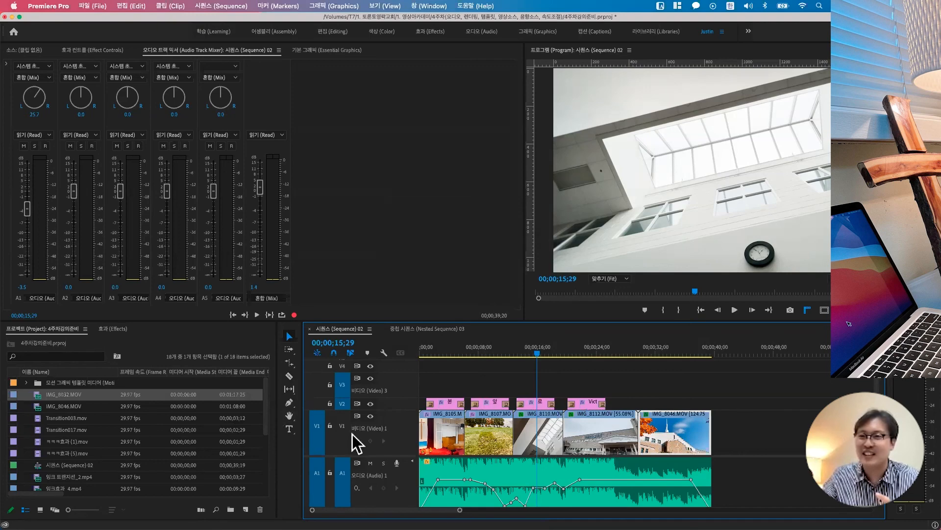
# Step: Place the source IMG_8046.MOV with its audio on V1 and A1 after the existing clips, and move the playhead to 00;00;45;10
pyautogui.moveTo(59, 406); pyautogui.dragTo(743, 427)
pyautogui.click(755, 352)
pyautogui.scroll(-5, 746, 441)
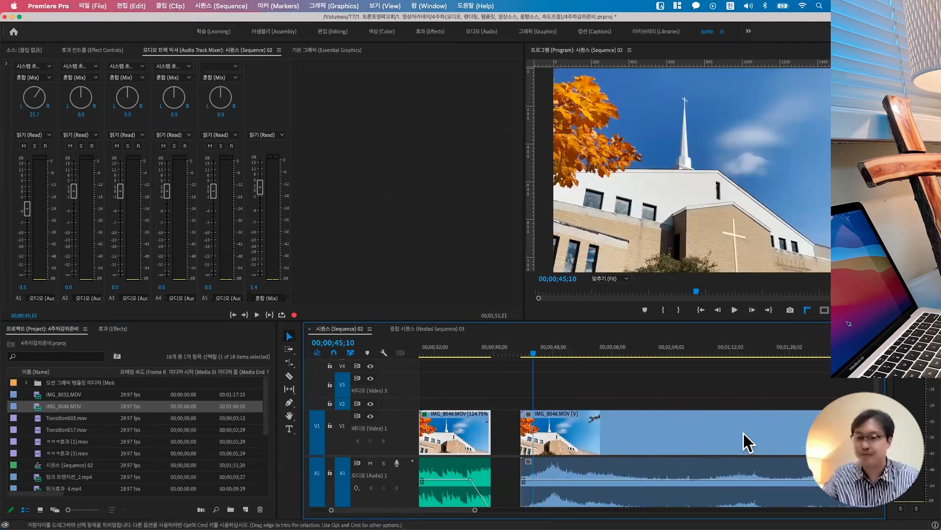
pyautogui.scroll(-5, 616, 442)
# Step: Set the newly placed IMG_8046.MOV clip to 92.1% speed with Maintain Audio Pitch enabled in its Speed/Duration settings
pyautogui.click(589, 445)
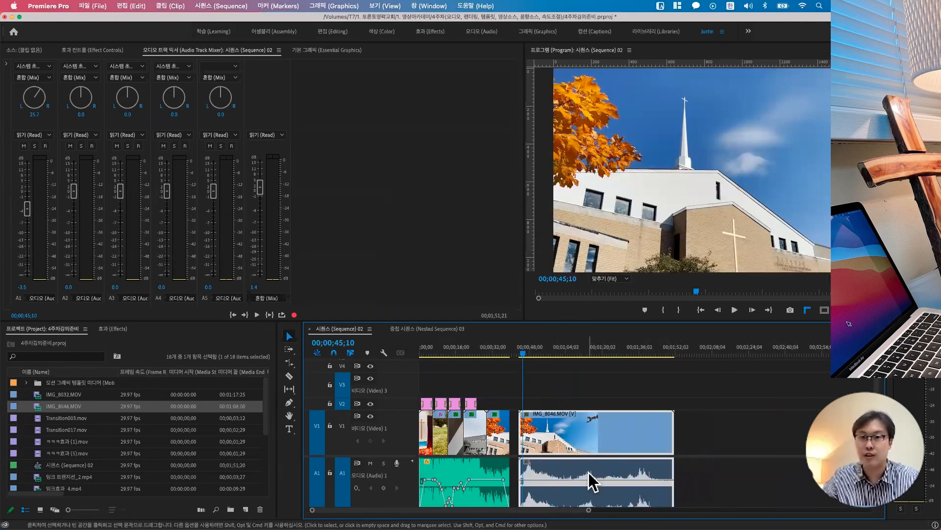
pyautogui.rightClick(617, 434)
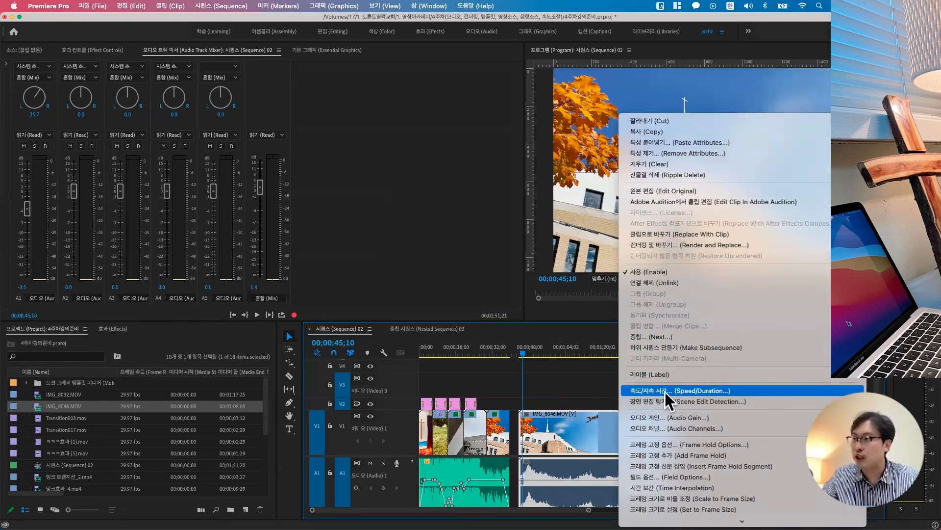
pyautogui.click(665, 390)
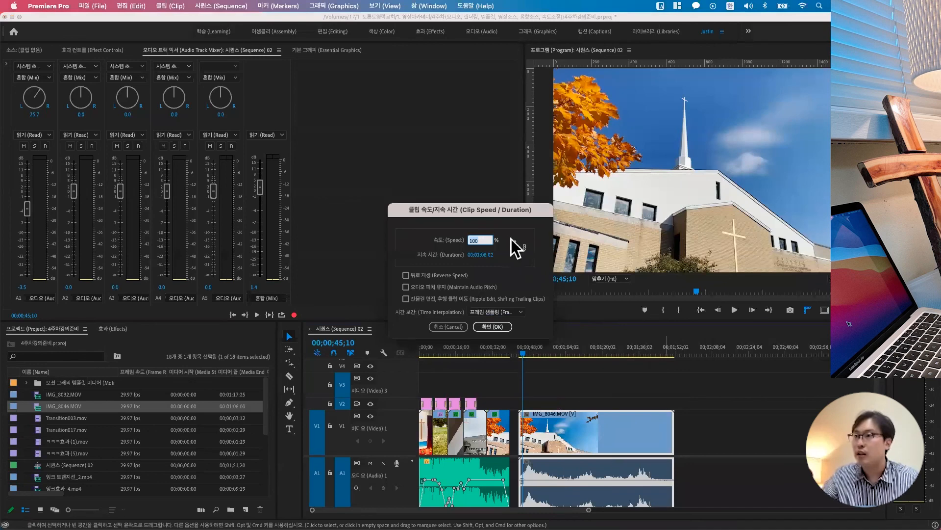
pyautogui.moveTo(497, 211); pyautogui.dragTo(505, 185)
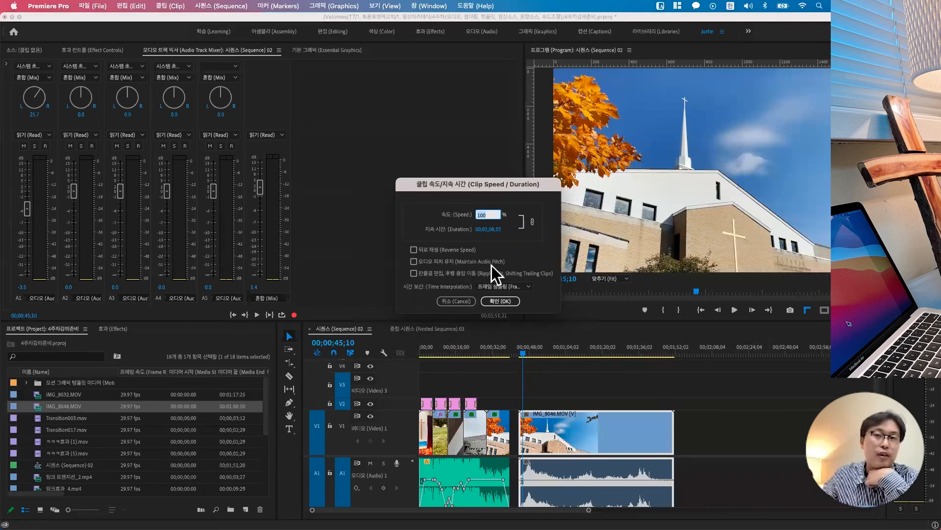
pyautogui.click(418, 262)
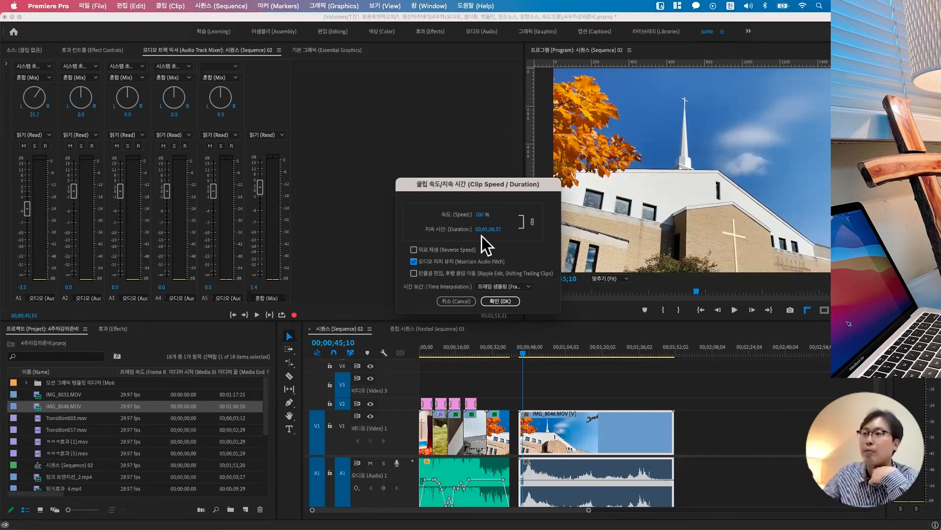
pyautogui.moveTo(481, 214); pyautogui.dragTo(447, 219)
pyautogui.click(496, 299)
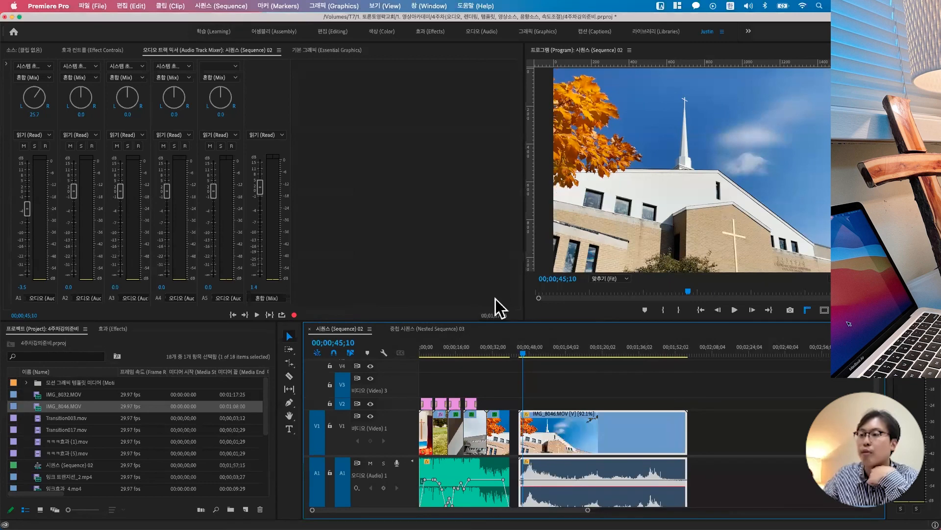